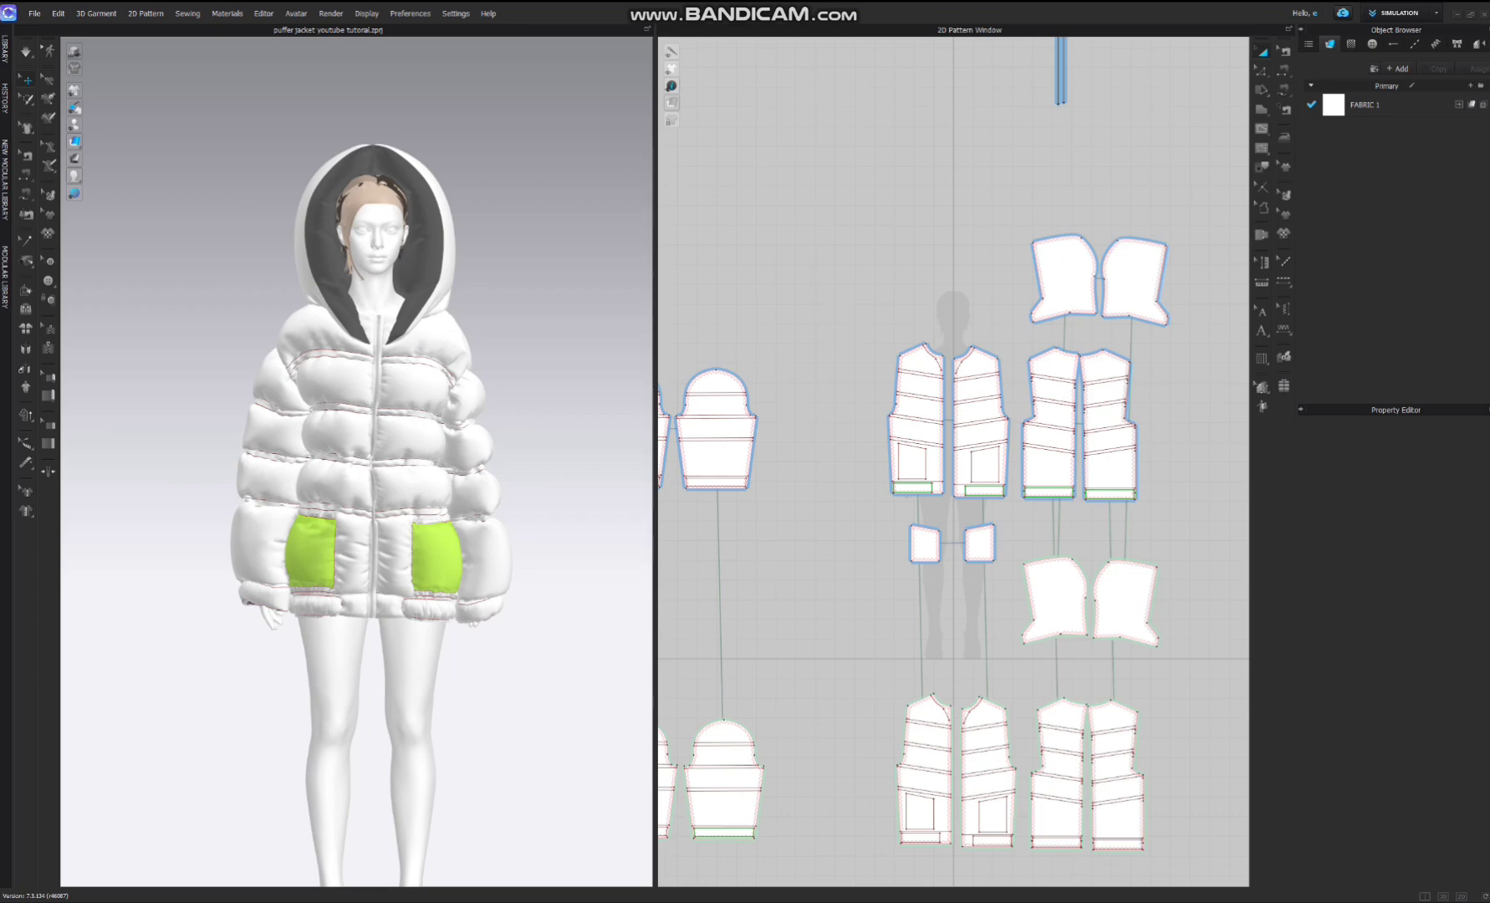
Switch from the Simulation workspace to the UV Editor and bring the existing UV islands into view.
scroll(877, 236, "down", 3)
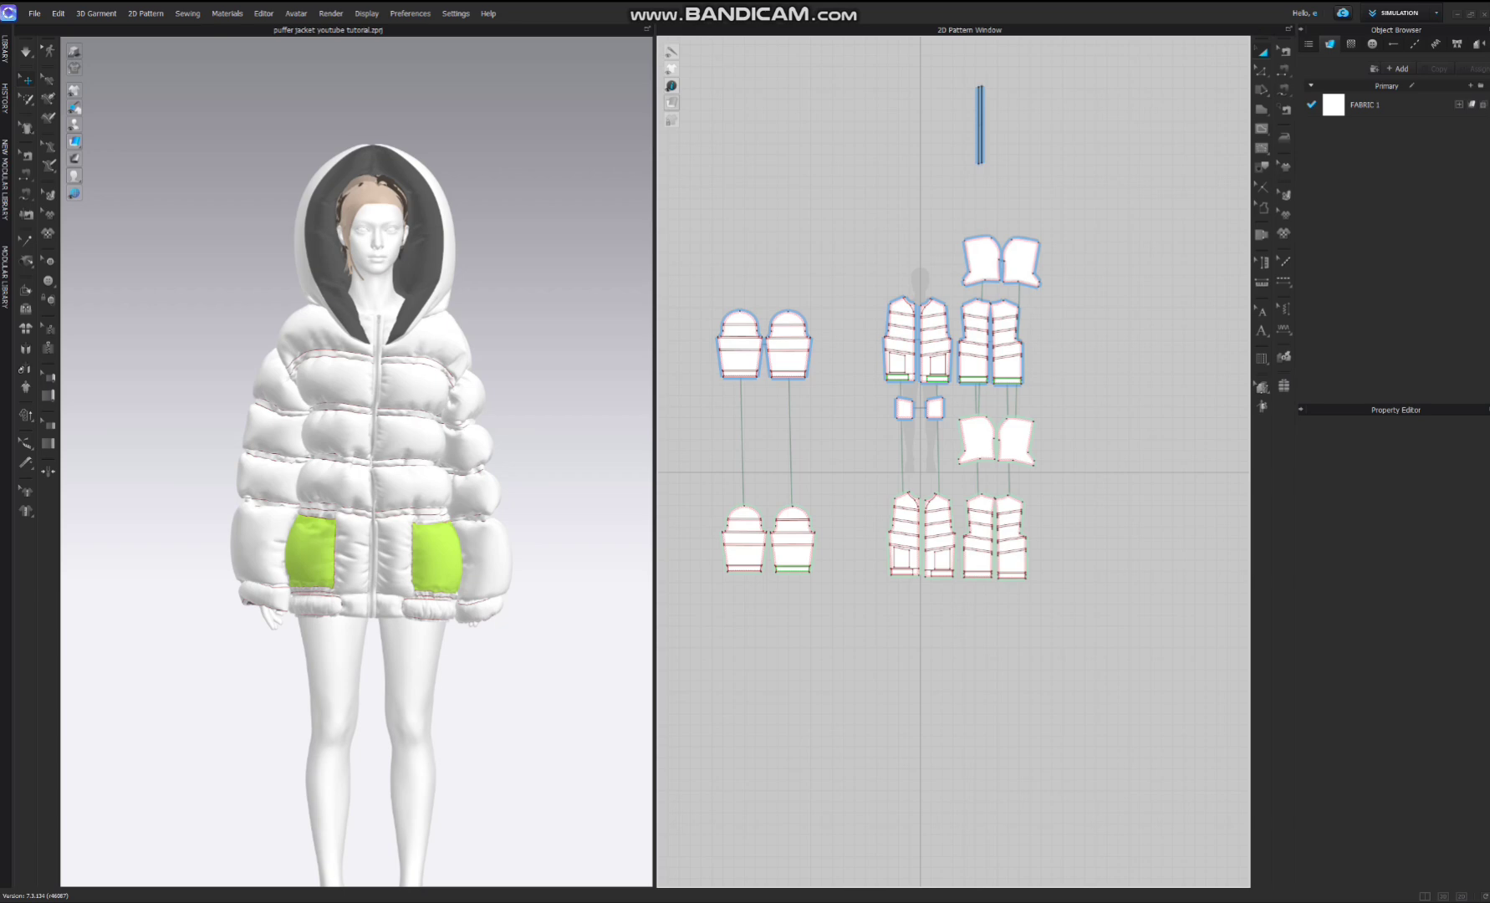
left_click(1435, 12)
left_click(1397, 142)
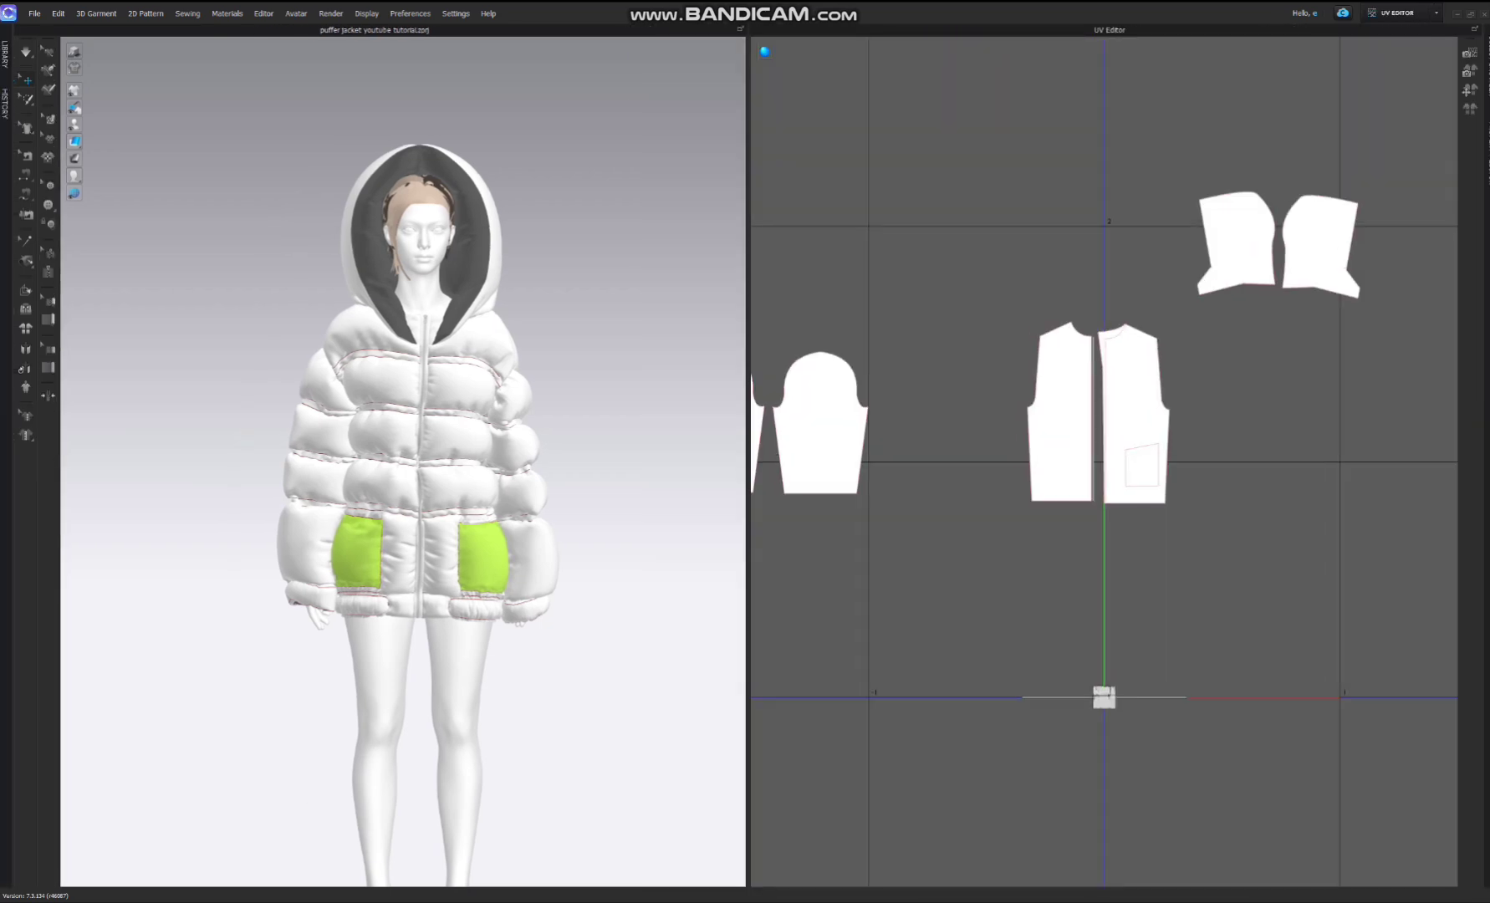
scroll(1133, 407, "down", 10)
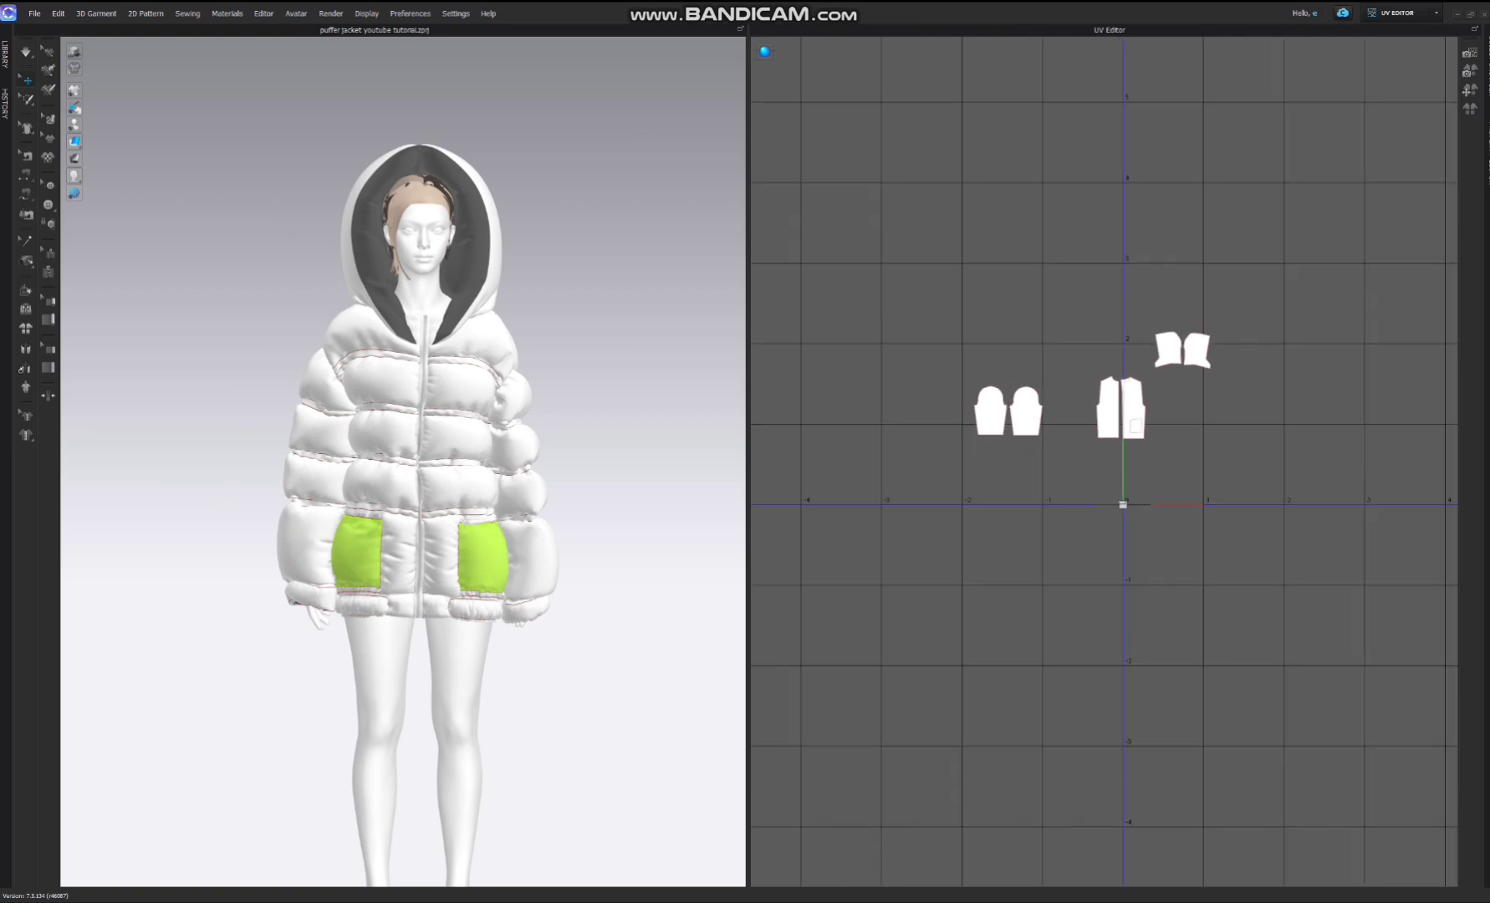
scroll(1248, 371, "up", 5)
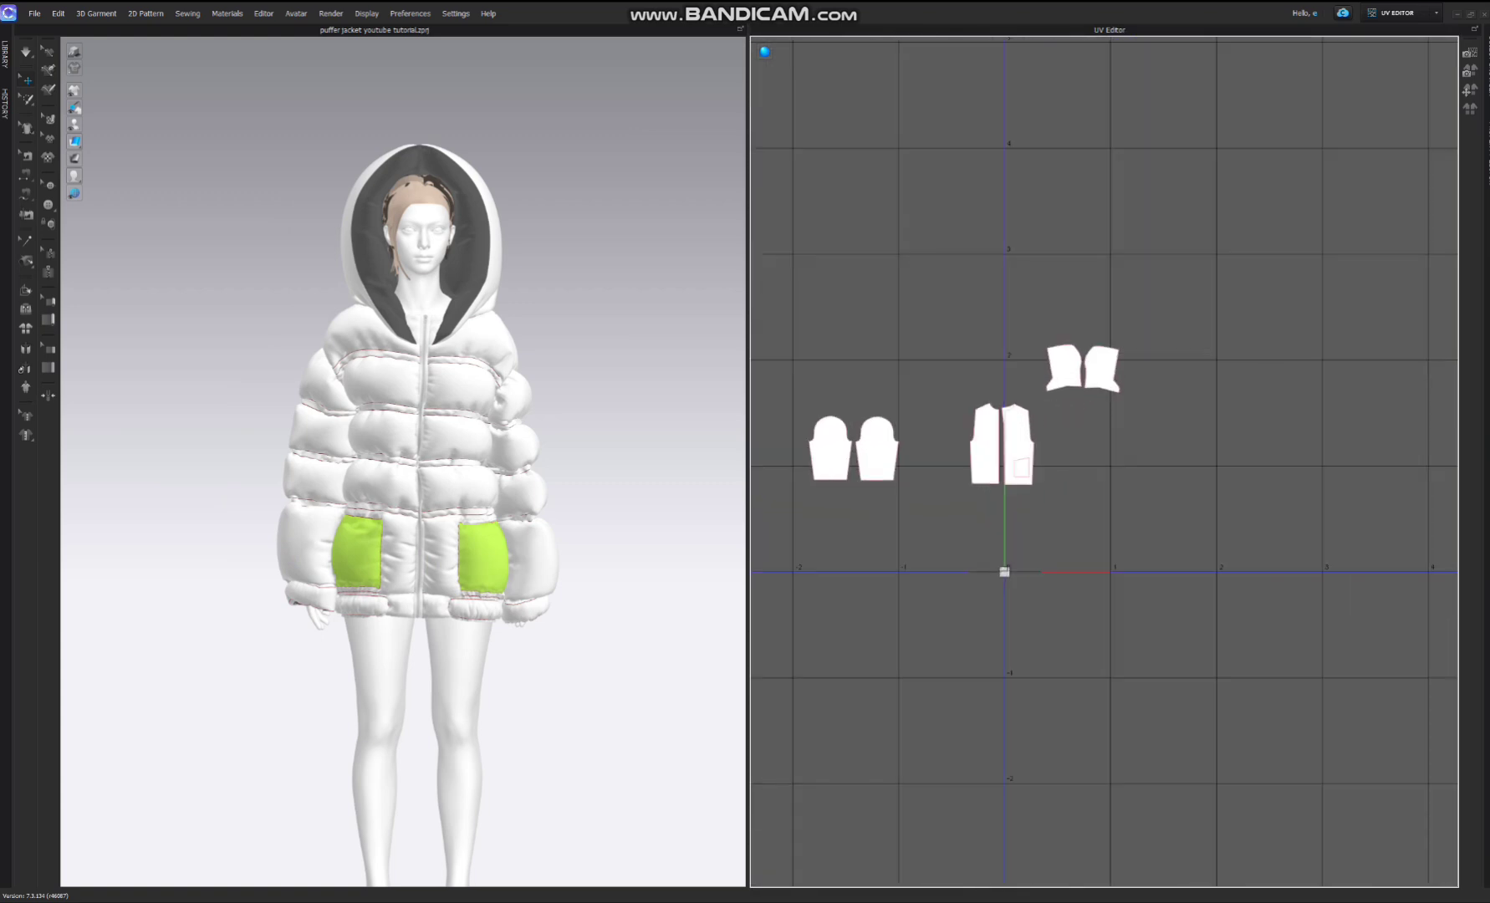
Reset the UVs of all the jacket's pattern pieces to the 2D arrangement.
left_click_drag(794, 288, 1156, 619)
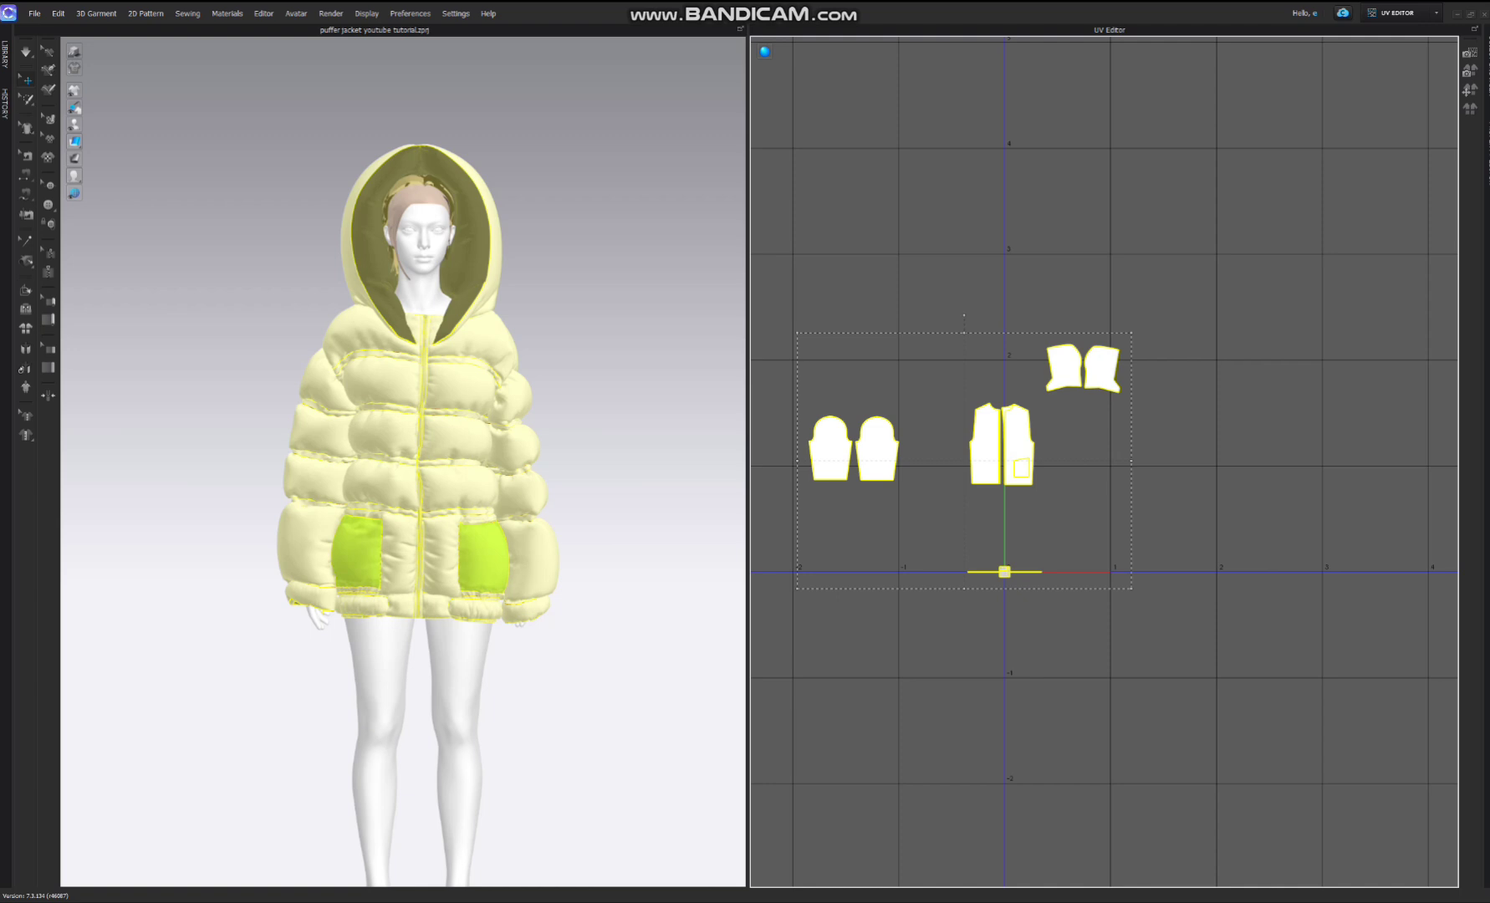
right_click(950, 243)
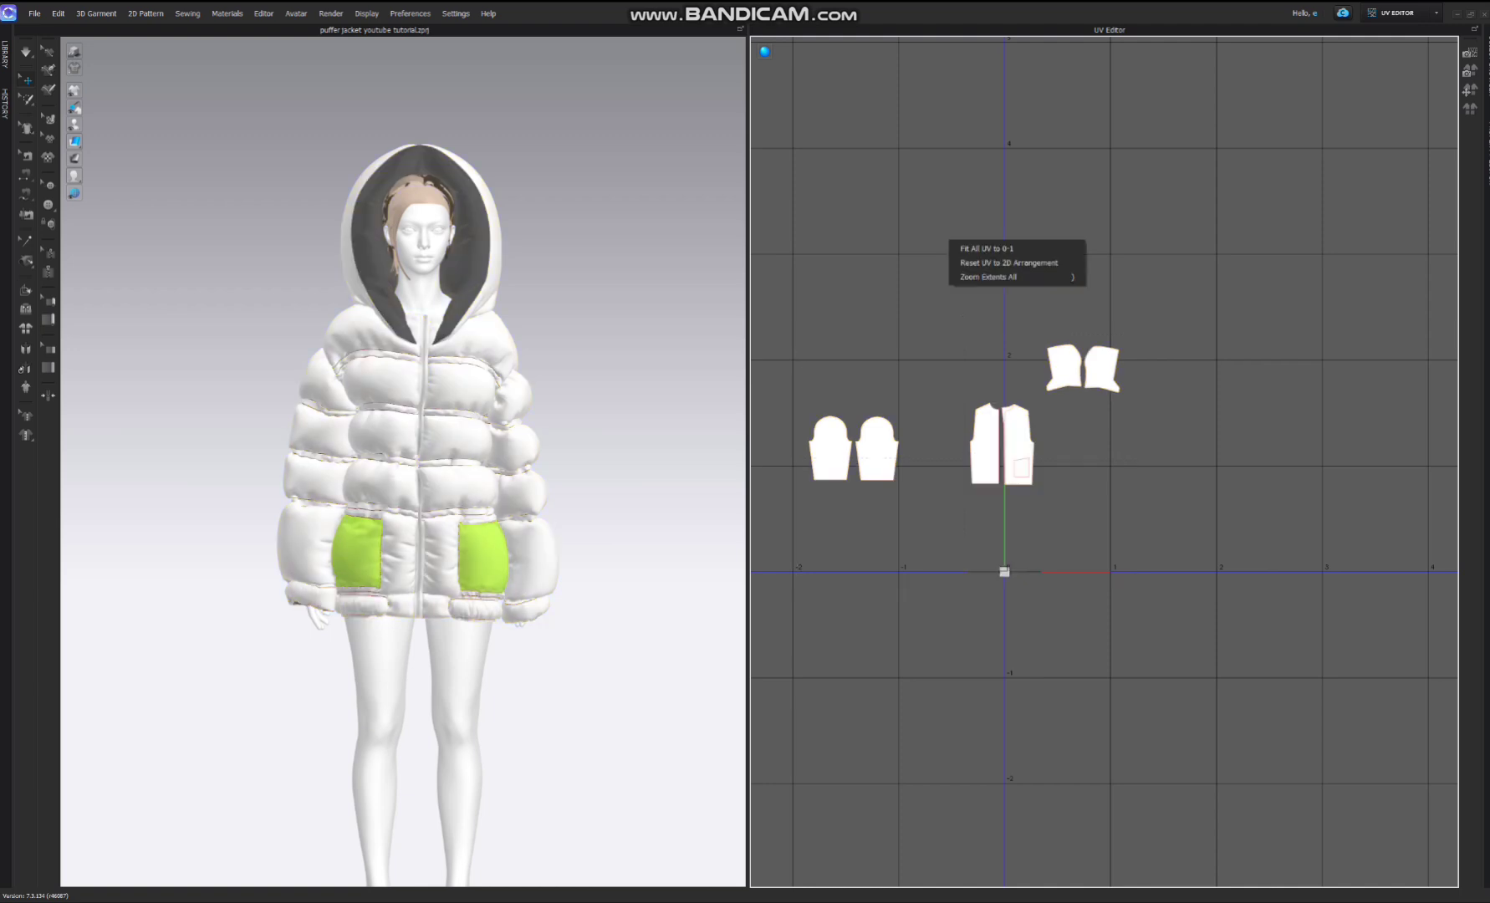
left_click(1008, 263)
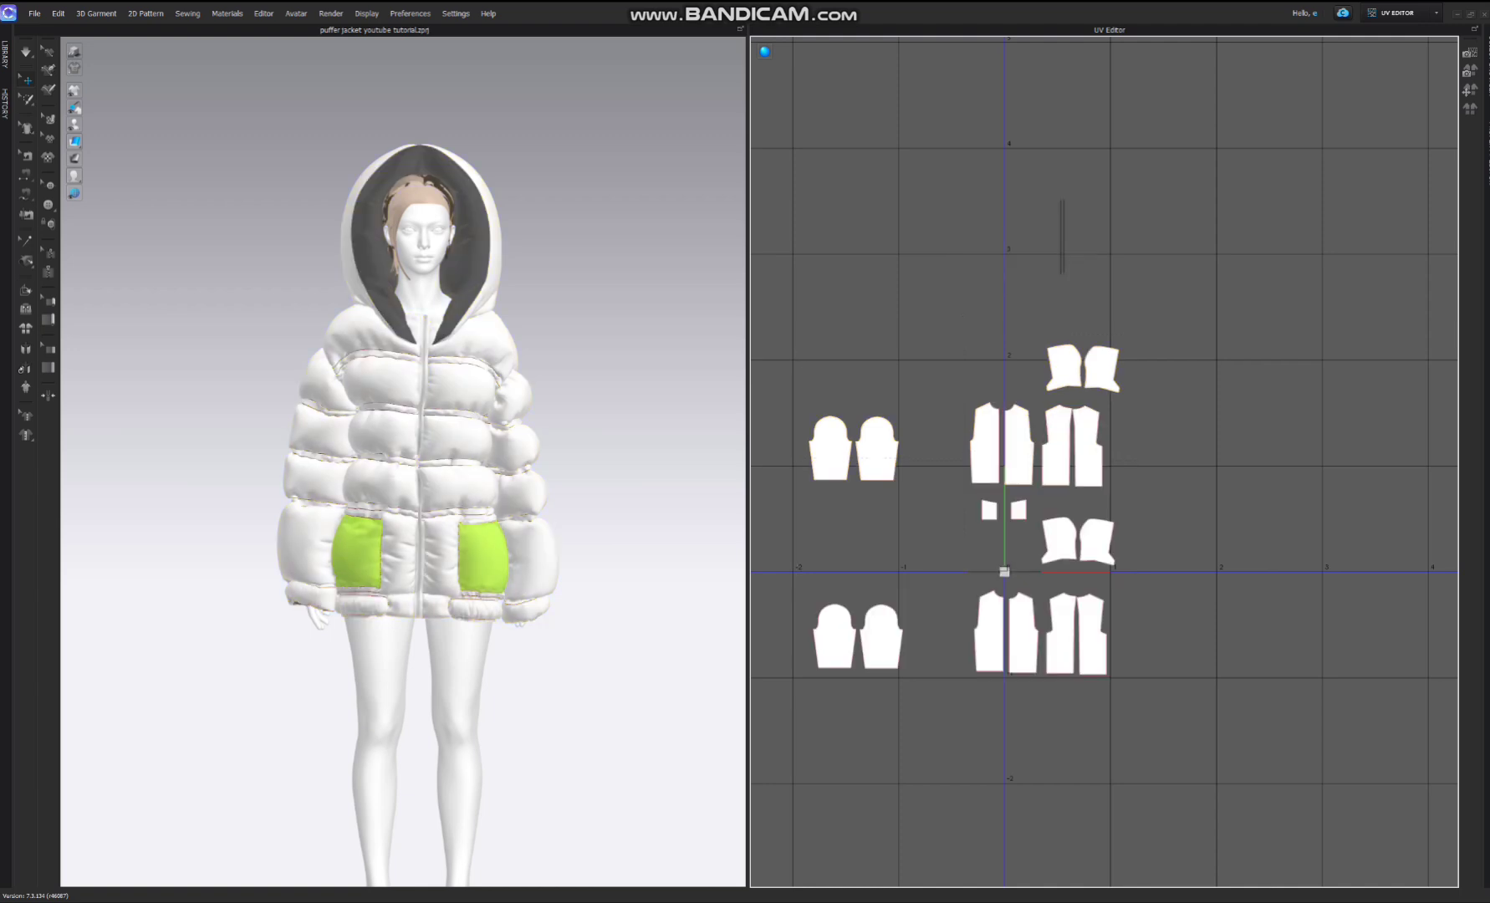
scroll(1159, 457, "down", 2)
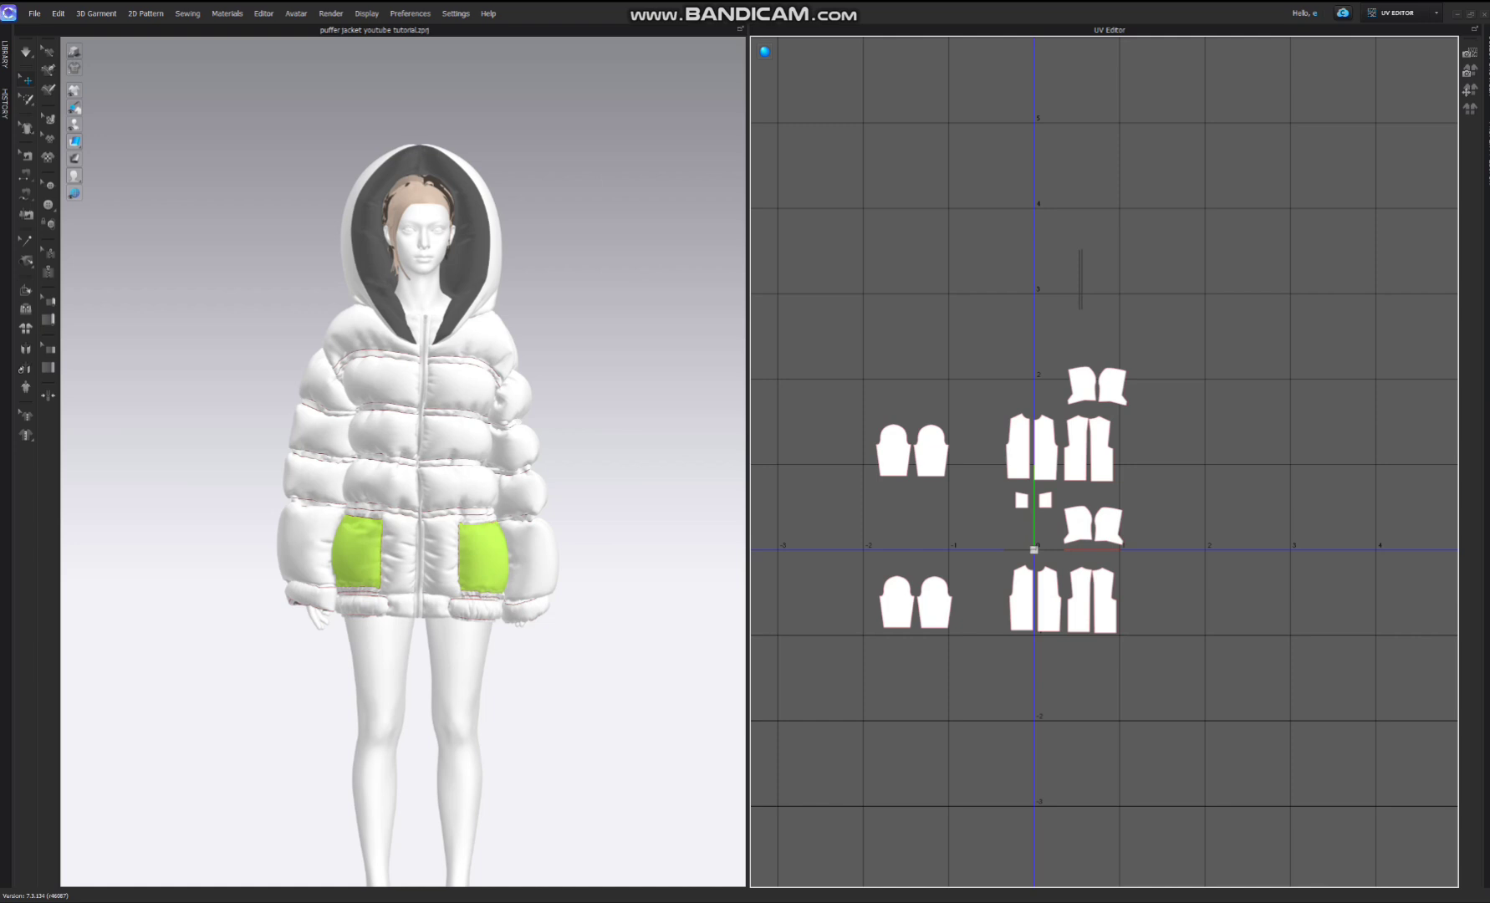
middle_click_drag(1159, 458, 1164, 383)
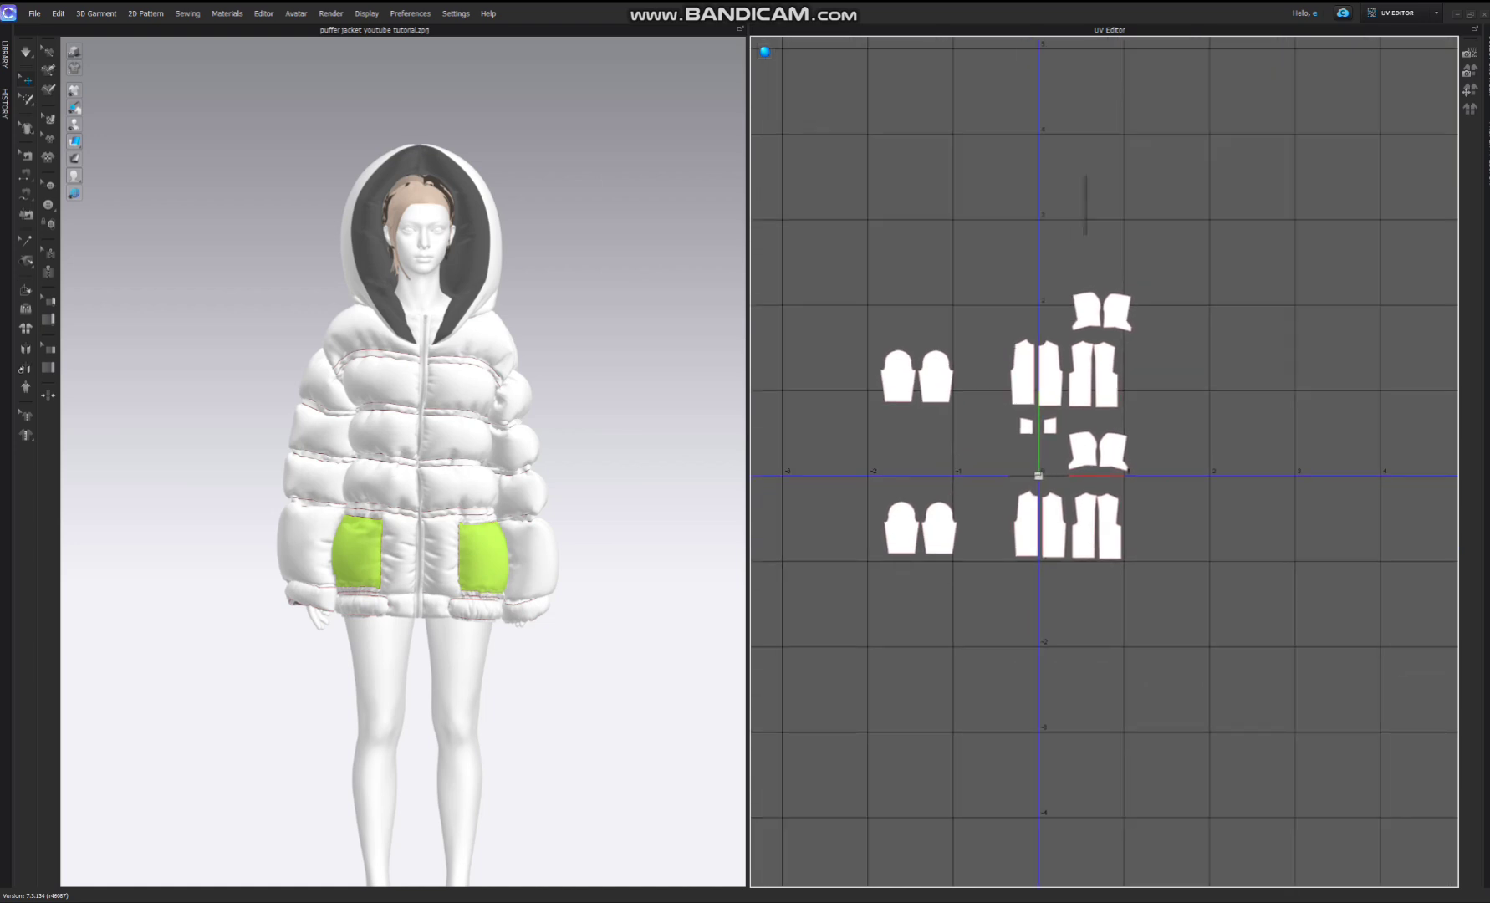
Return to the Simulation workspace with all of the jacket's 2D patterns in view.
left_click(1402, 13)
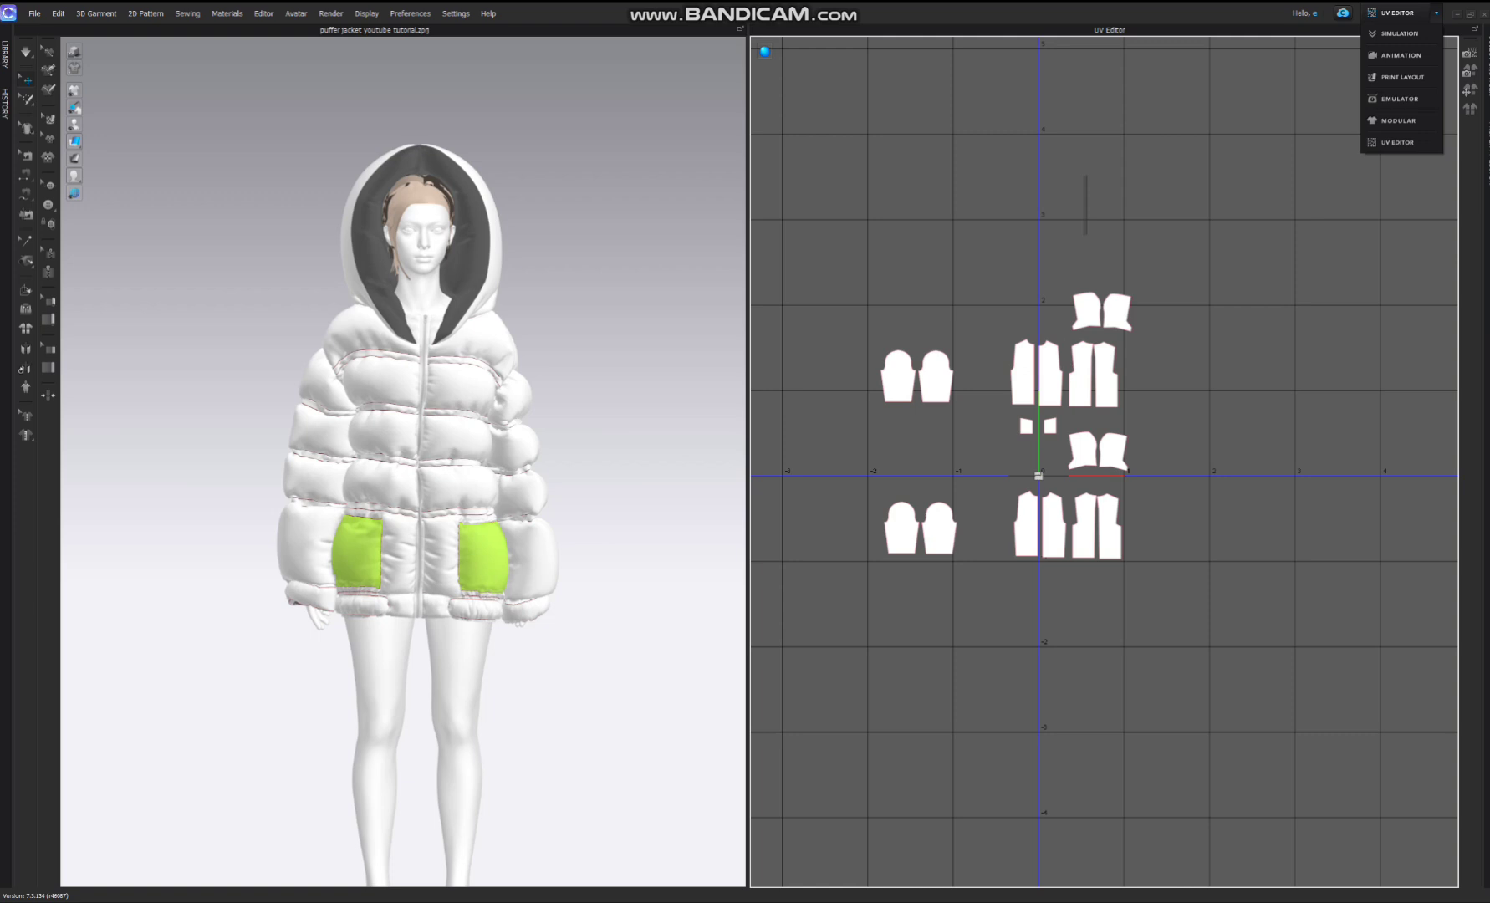
left_click(1399, 34)
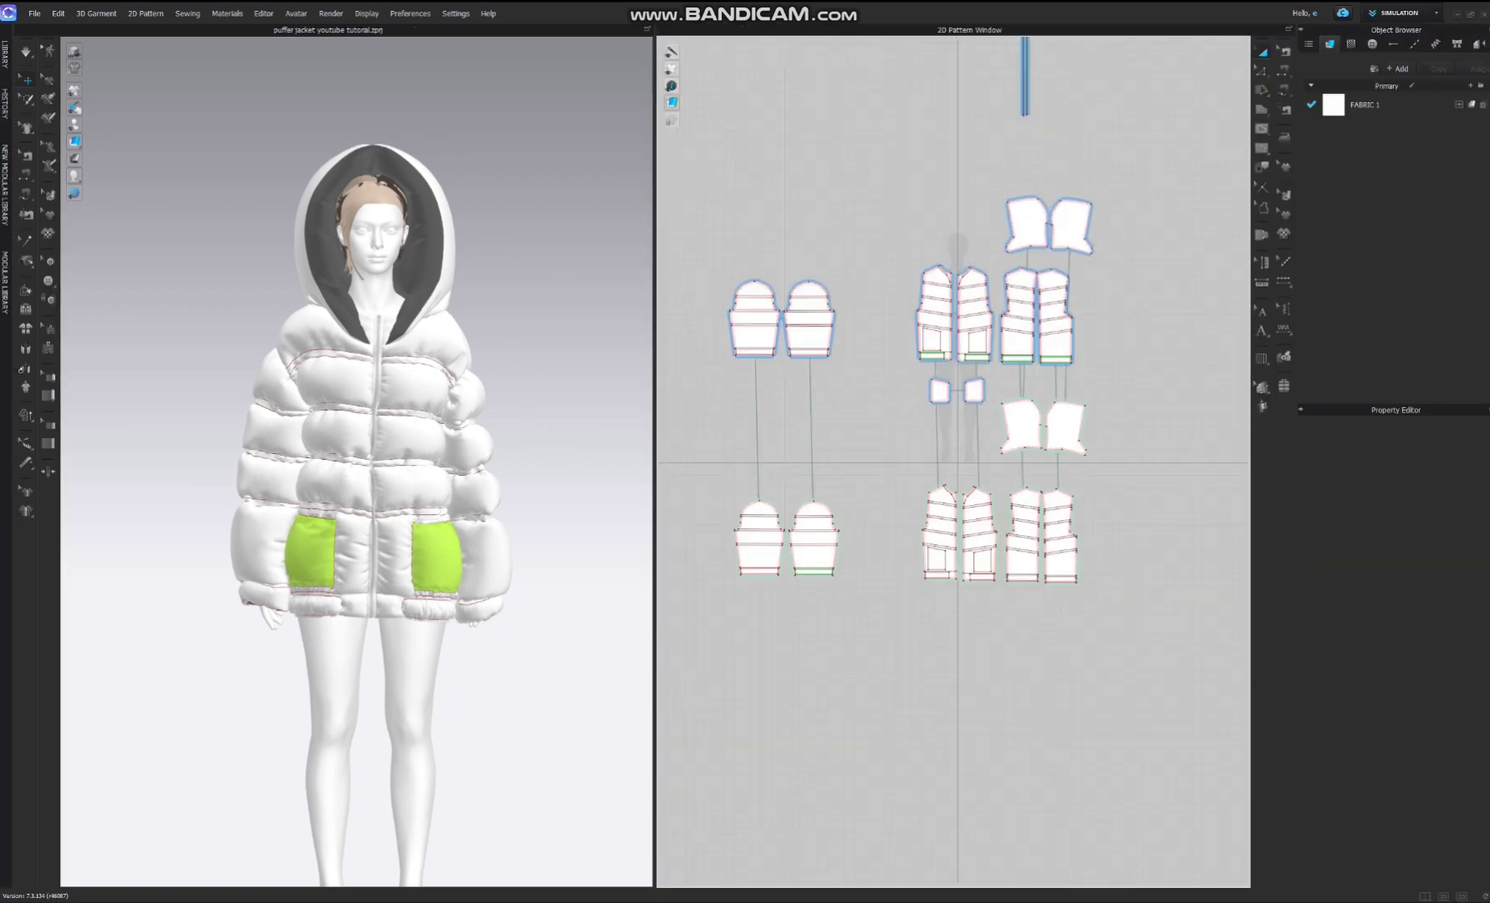
middle_click_drag(953, 461, 960, 530)
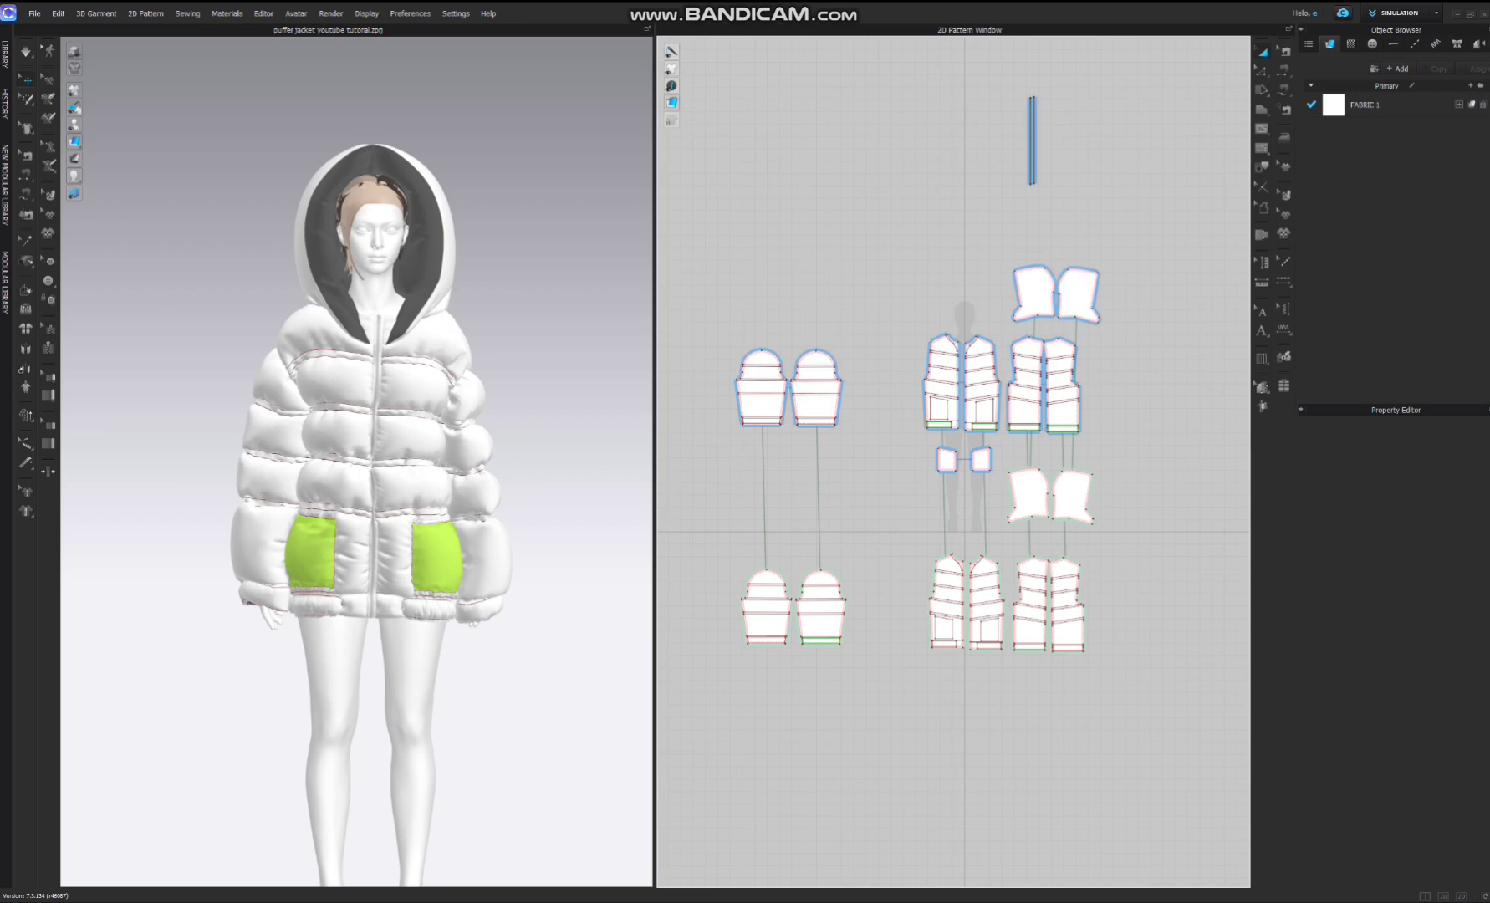
middle_click_drag(953, 462, 914, 360)
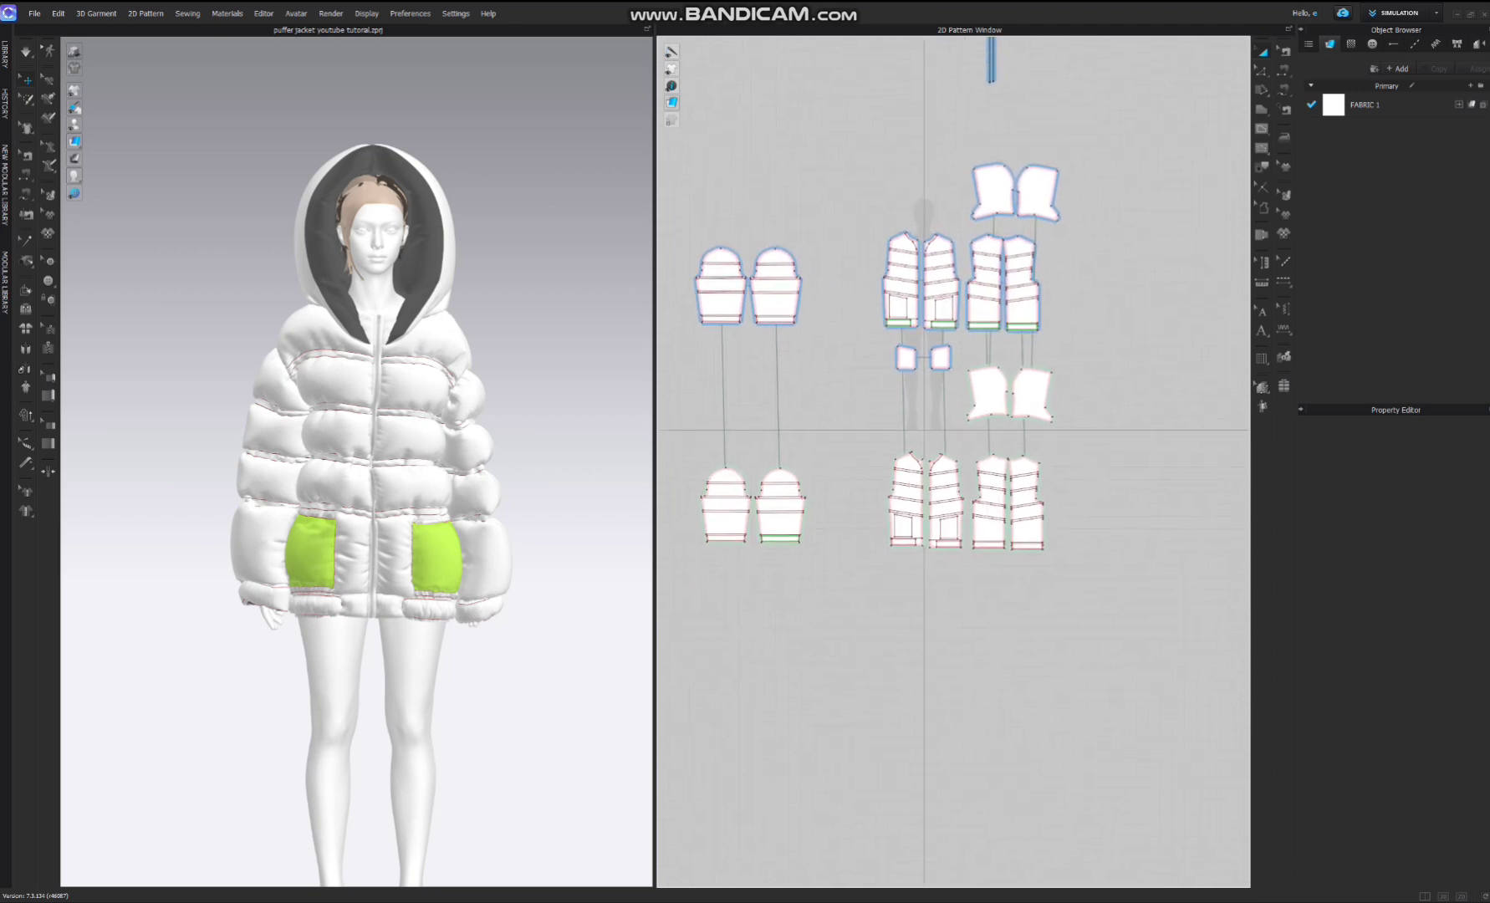
scroll(1054, 368, "up", 3)
scroll(1066, 414, "down", 3)
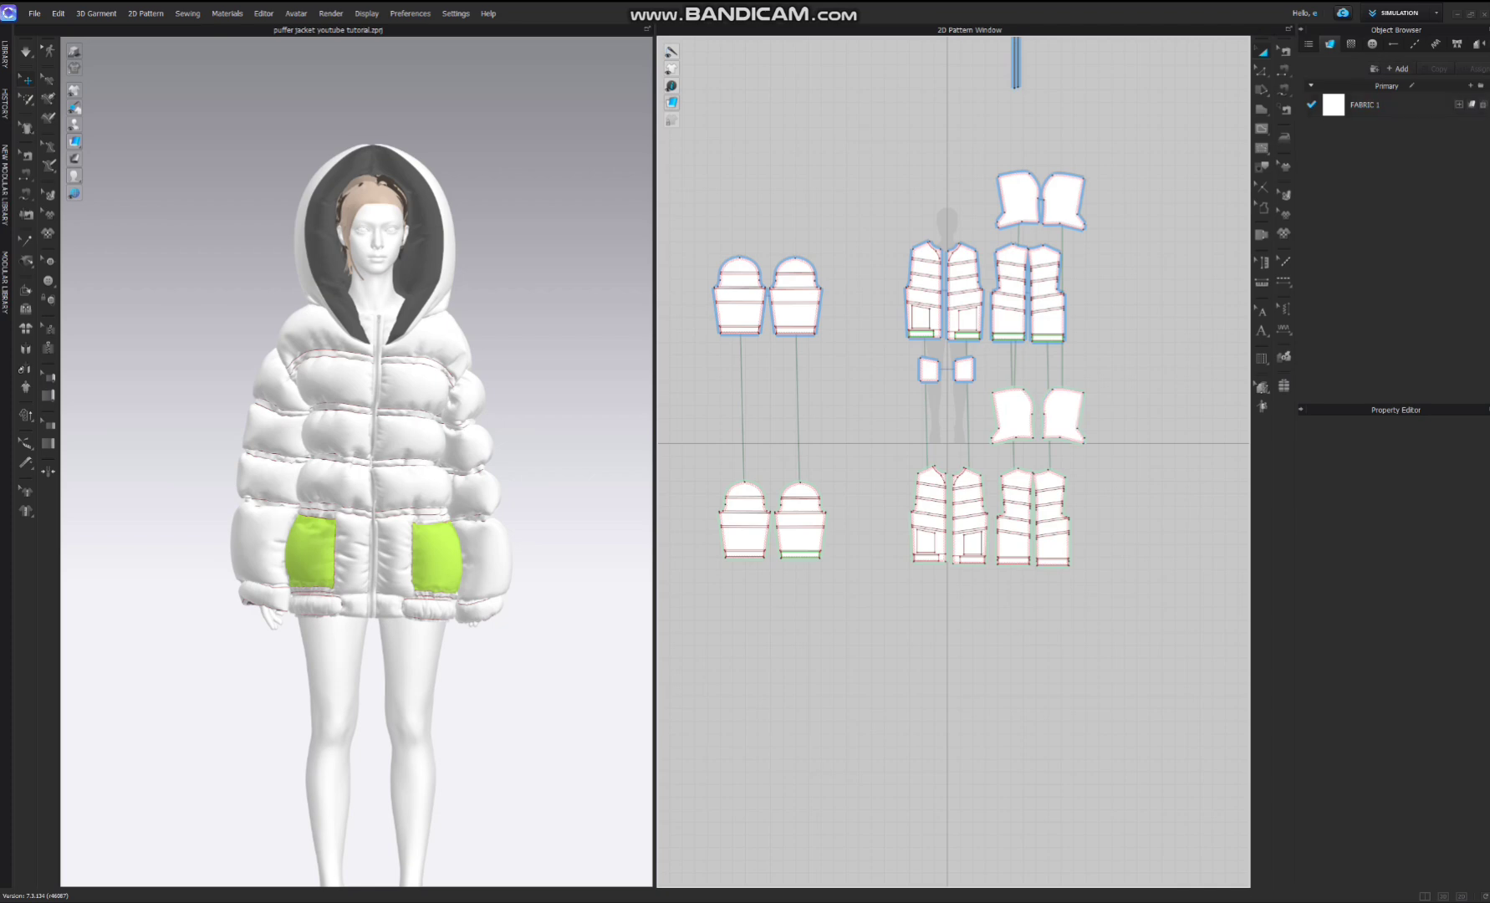
Add a second fabric, then rename FABRIC 1 as "over layer" and FABRIC 2 as "underlayer".
left_click(1396, 68)
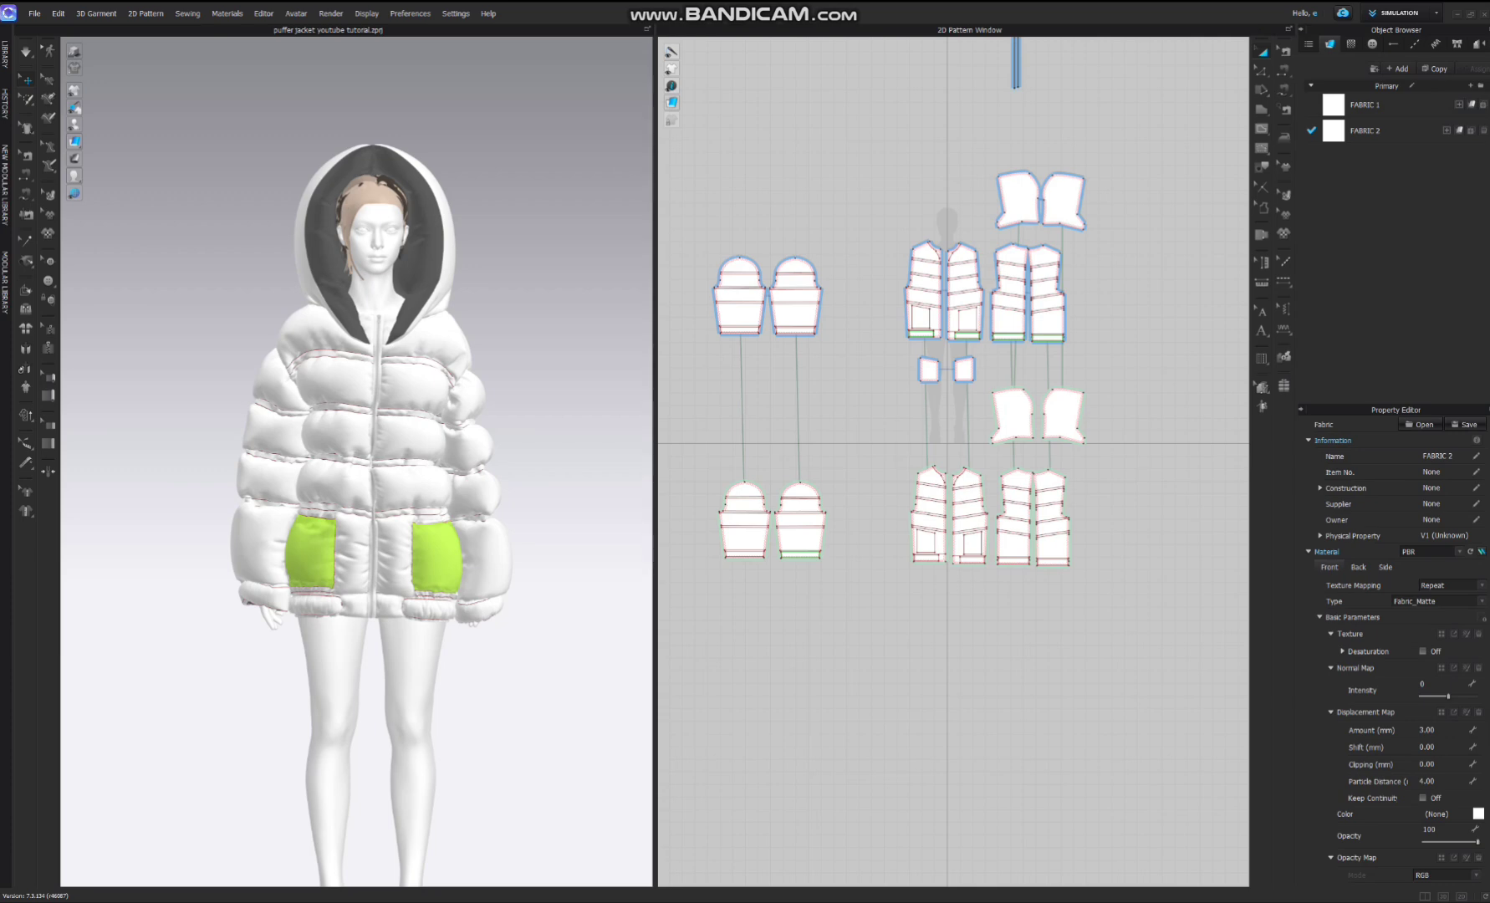
left_click(1363, 105)
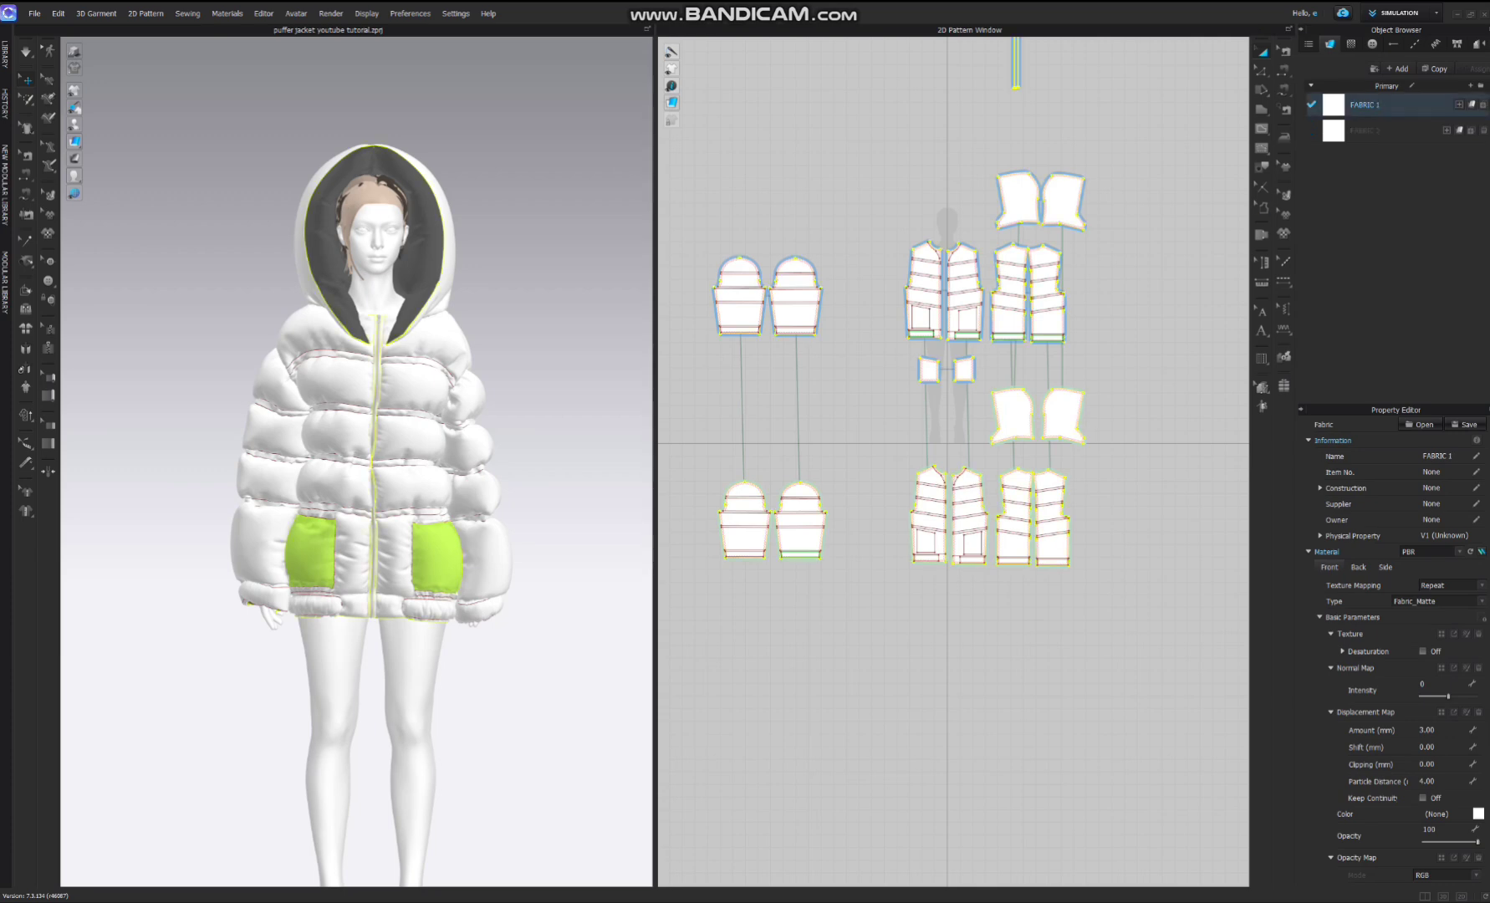
double_click(1364, 105)
type("over layer")
key("Return")
double_click(1364, 130)
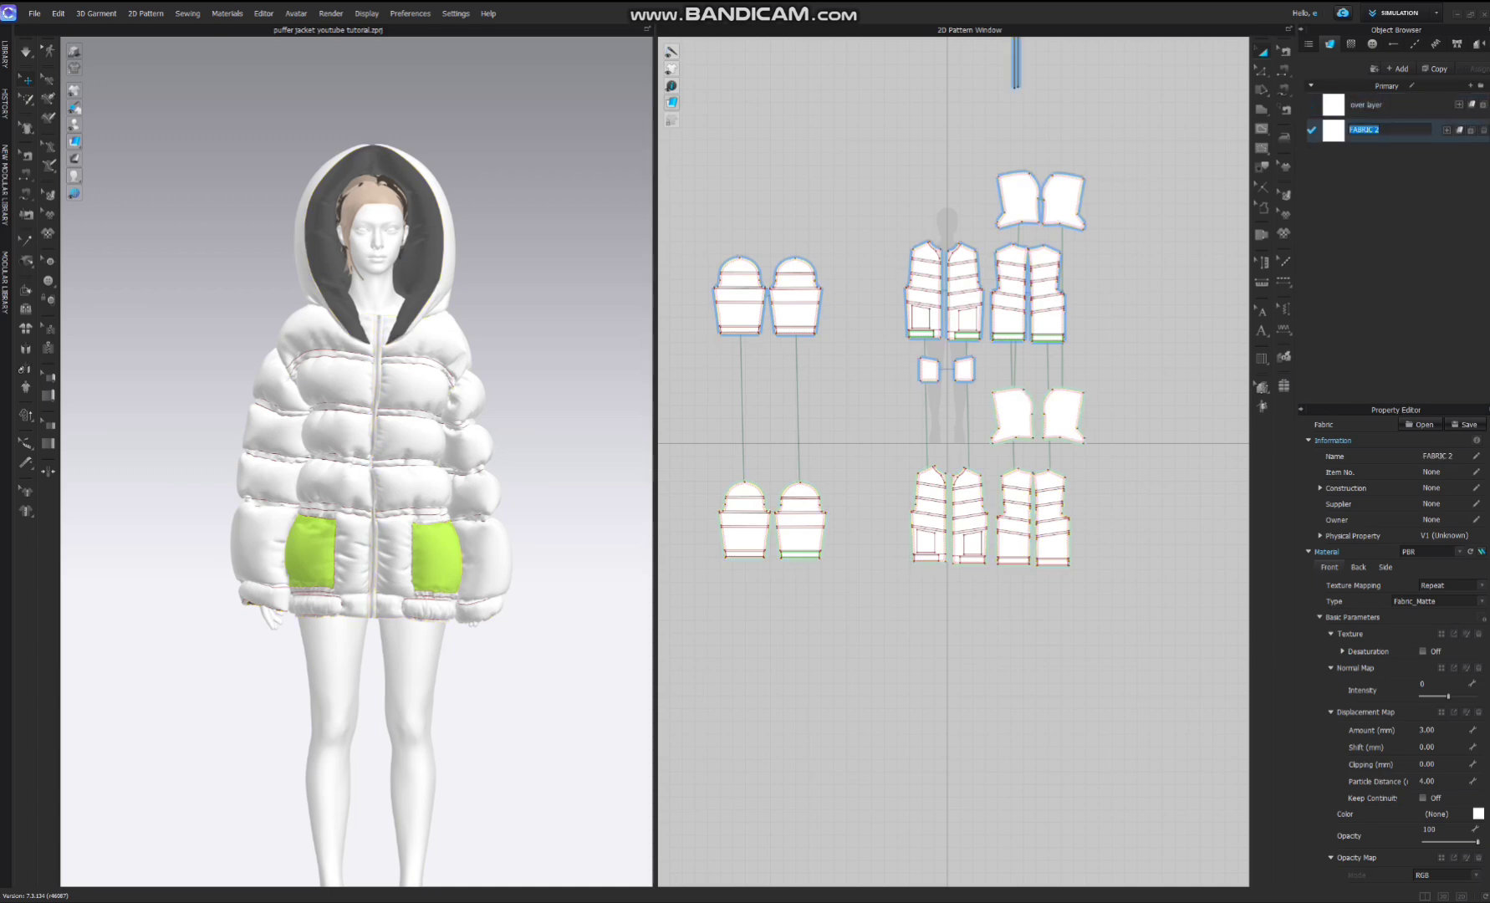
type("underlayer")
key("Return")
Set the over layer fabric's color to a medium red from the Pantone palette library.
left_click(1366, 104)
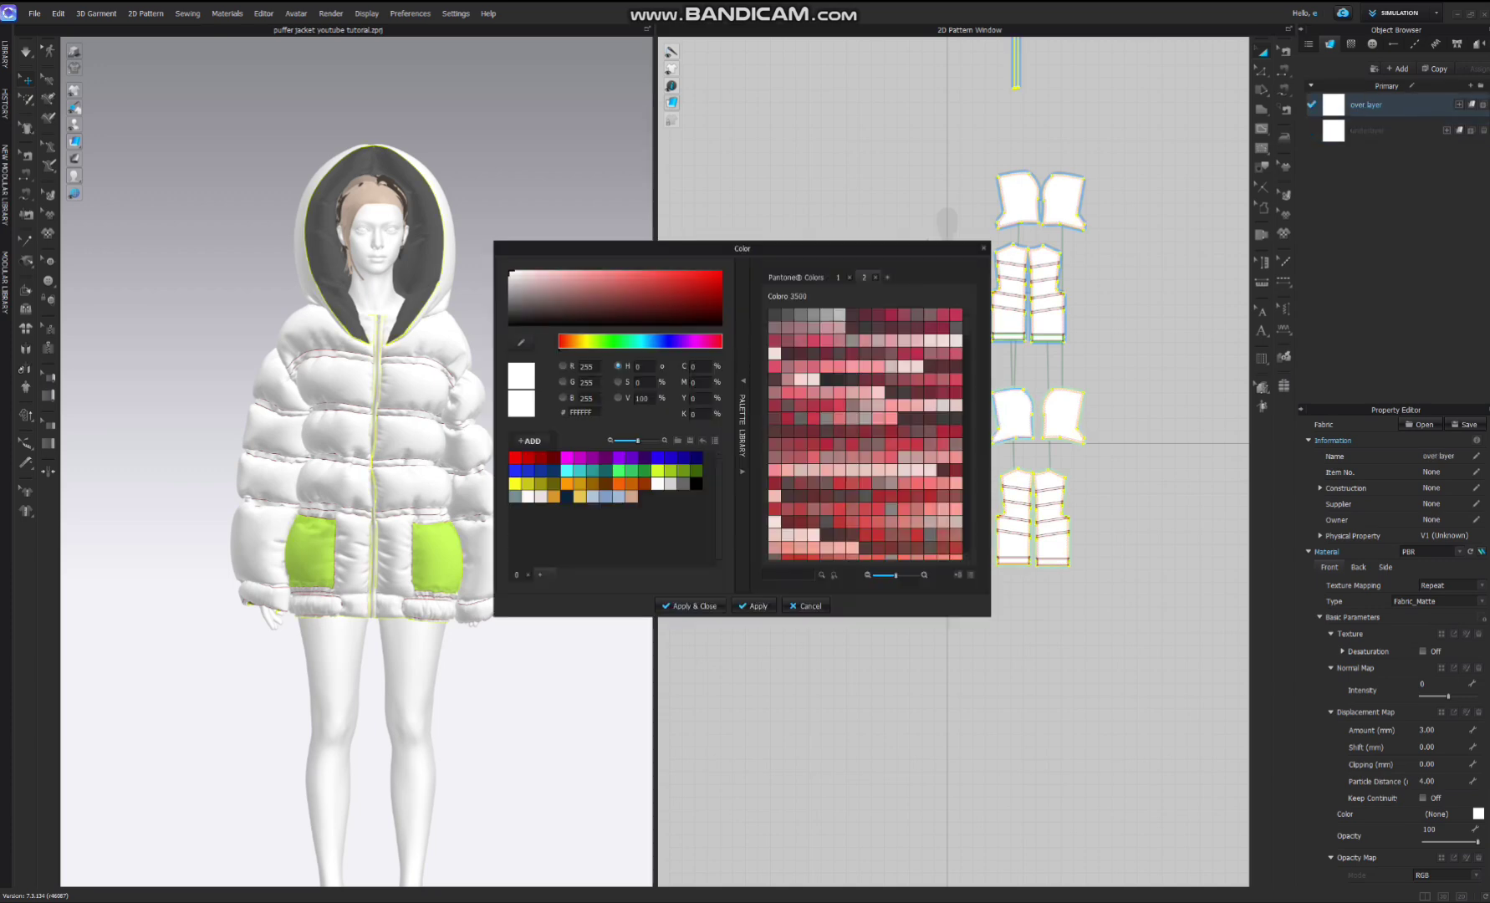
left_click(866, 510)
left_click(689, 605)
Set the underlayer fabric's color to Blue 2 from the color palette.
left_click(1367, 130)
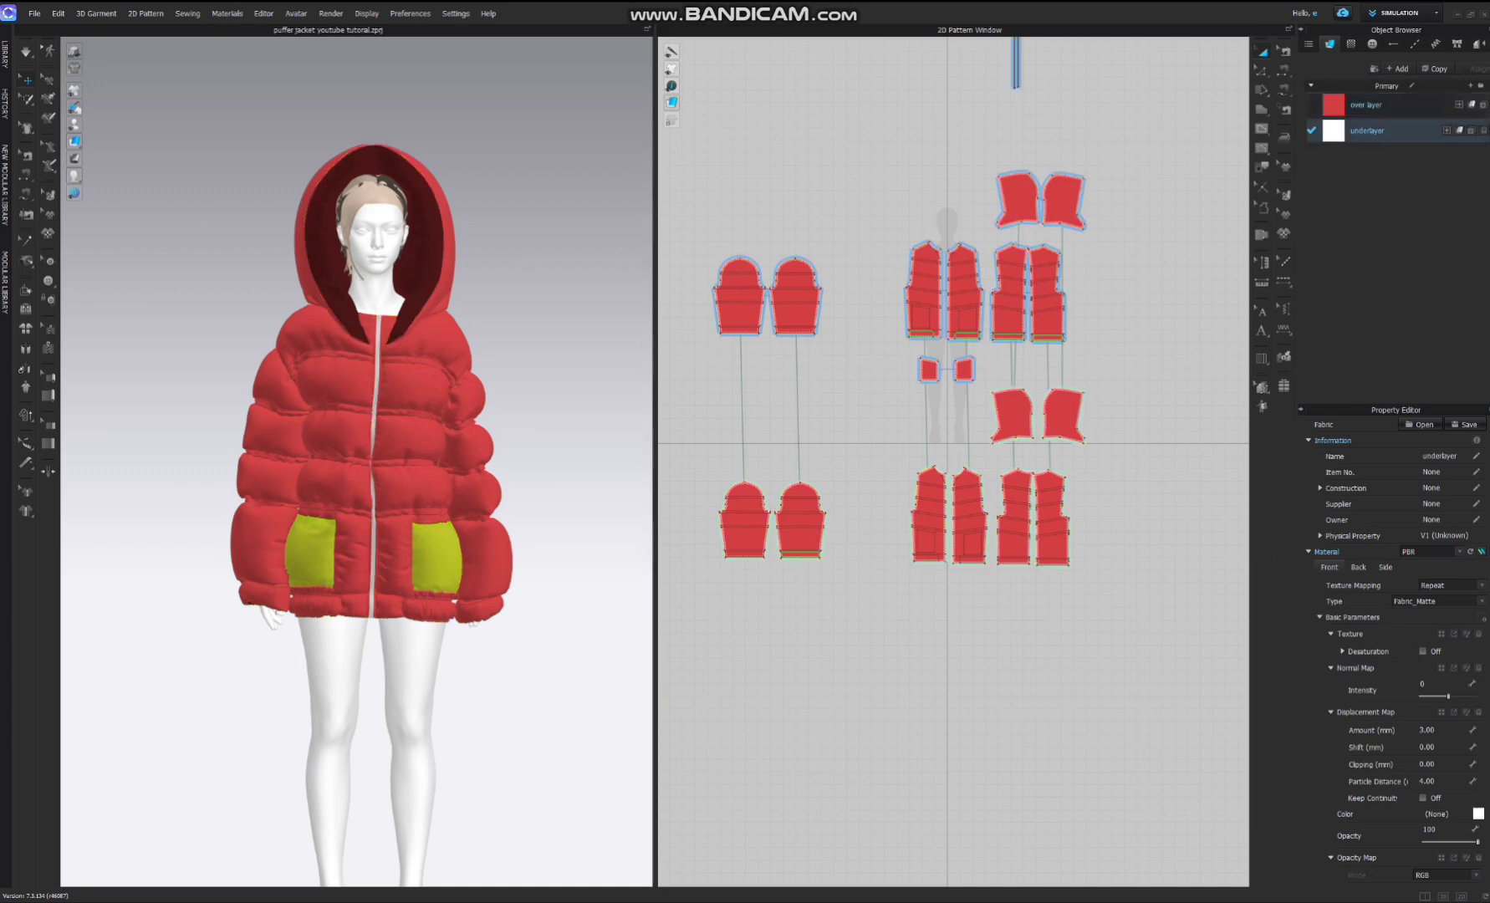
left_click(1477, 813)
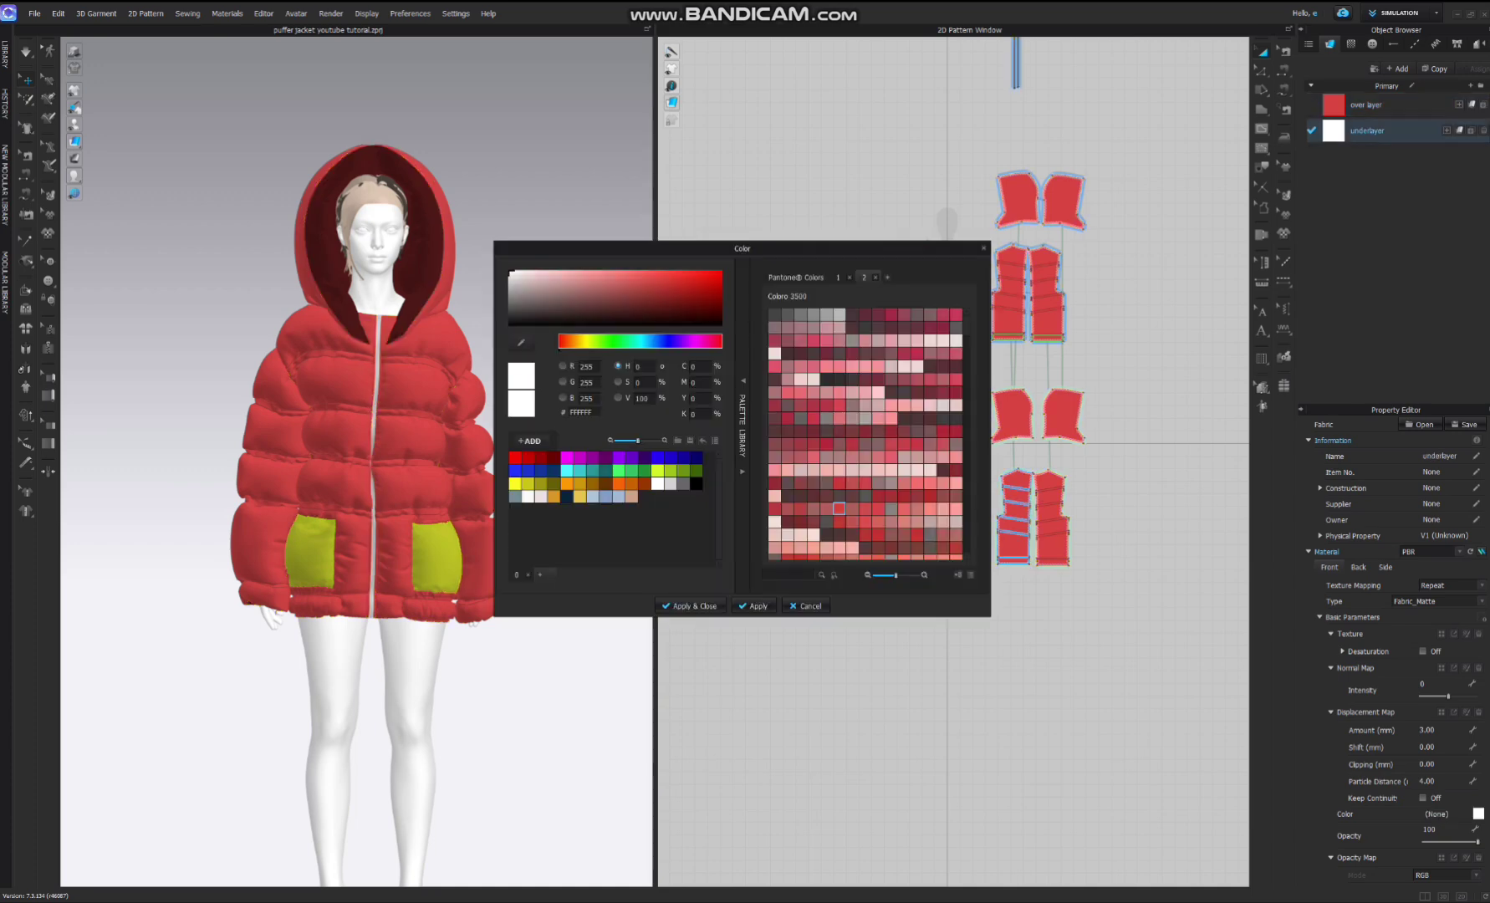
left_click(670, 458)
left_click(689, 605)
Assign the underlayer fabric to the lower set of inner patterns: hood, sleeves, fronts and backs.
scroll(1015, 610, "down", 3)
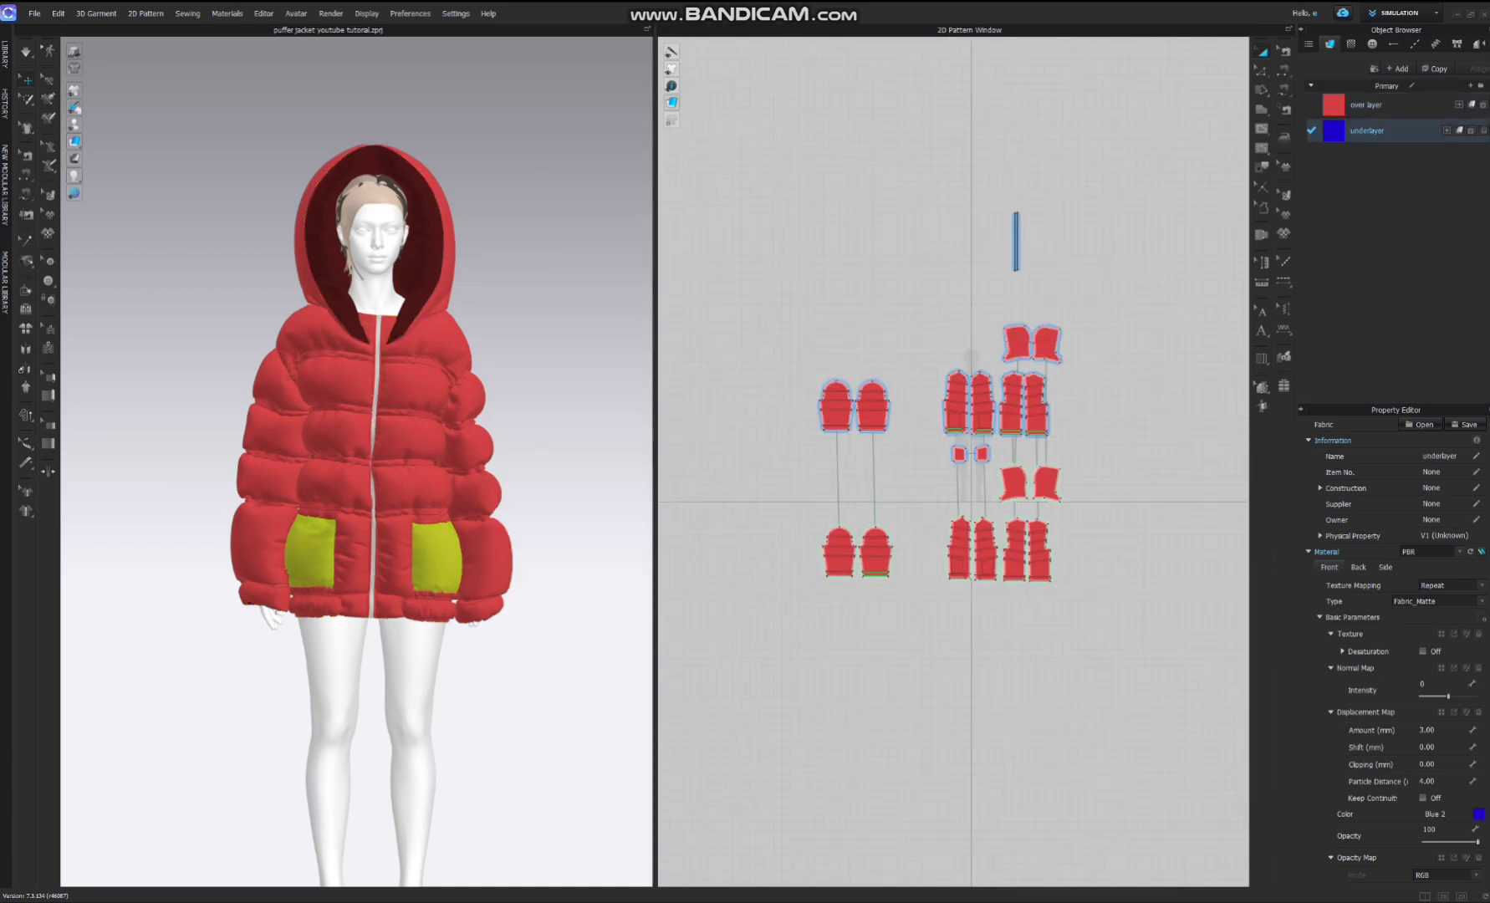
left_click_drag(1072, 453, 812, 591)
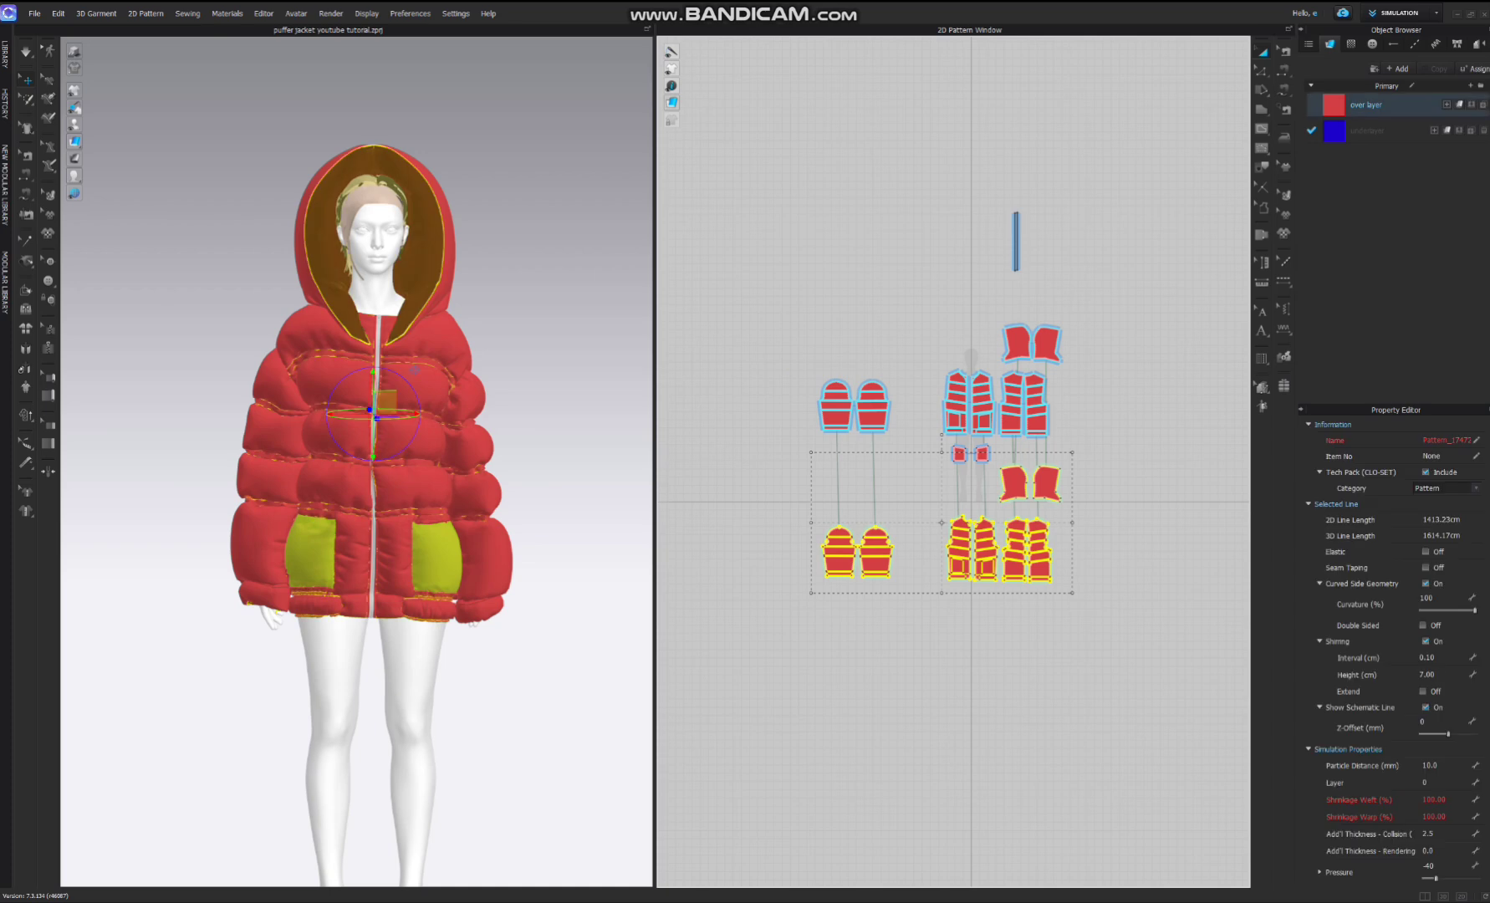
left_click(1459, 130)
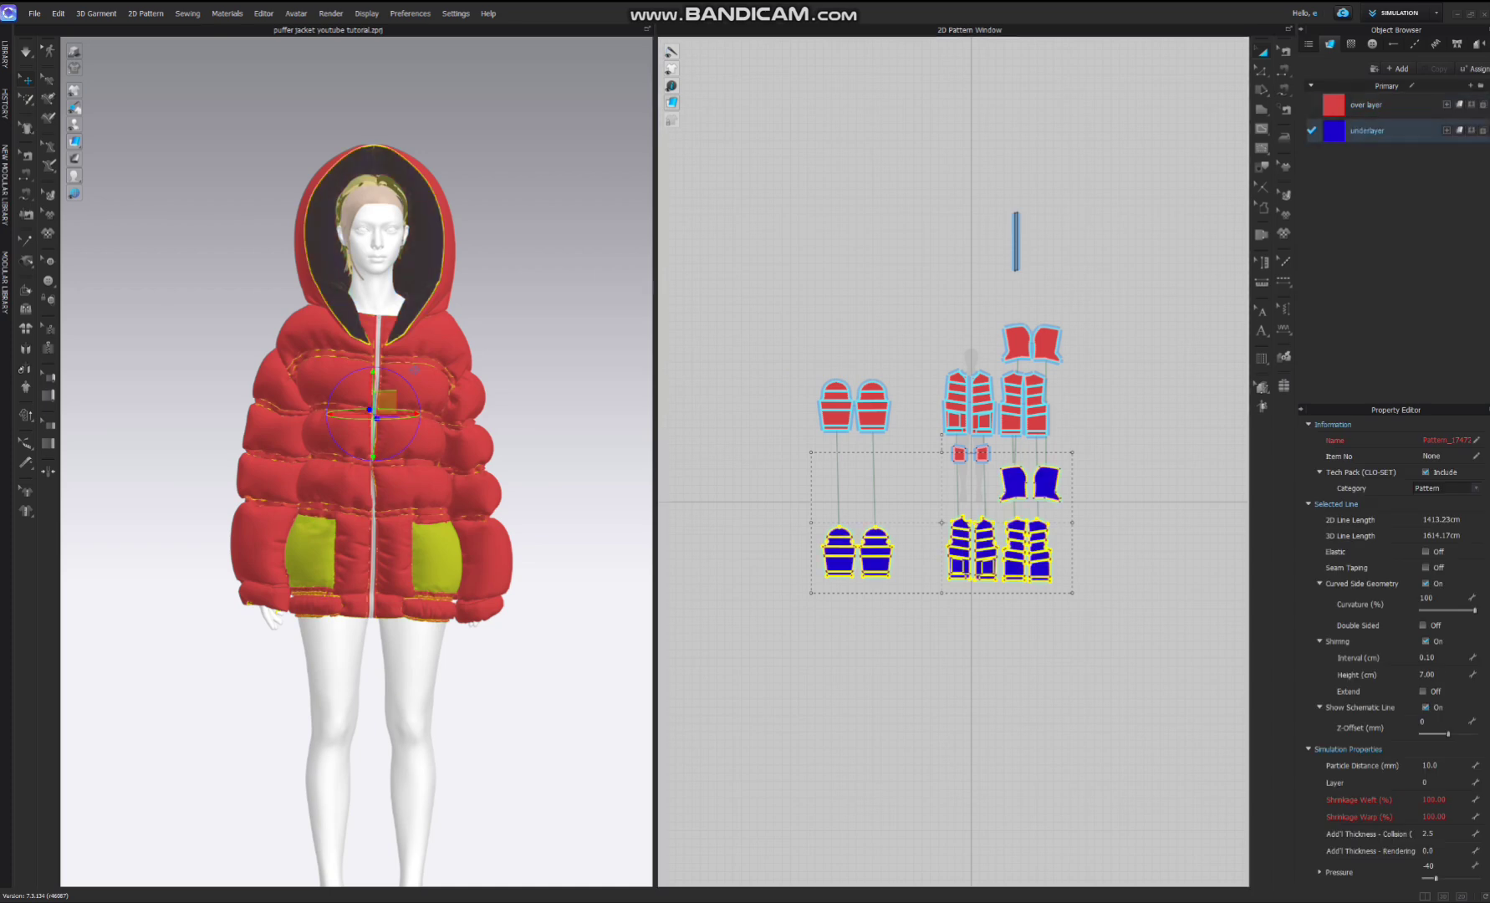
left_click(1148, 219)
scroll(943, 320, "up", 3)
scroll(935, 355, "down", 3)
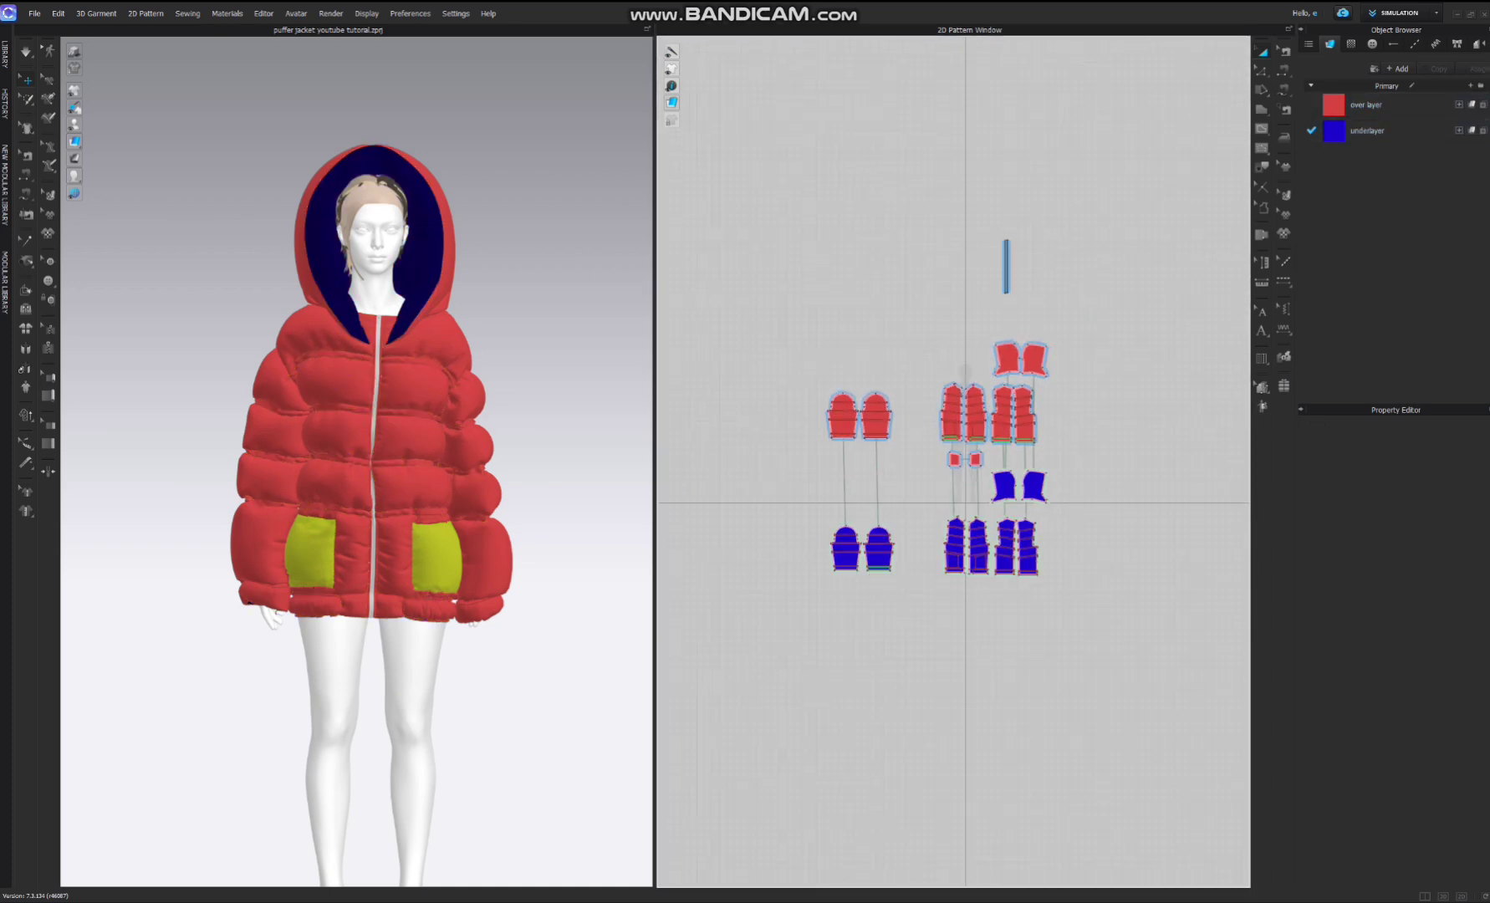
middle_click_drag(936, 384, 919, 262)
scroll(920, 290, "up", 4)
scroll(1058, 280, "down", 3)
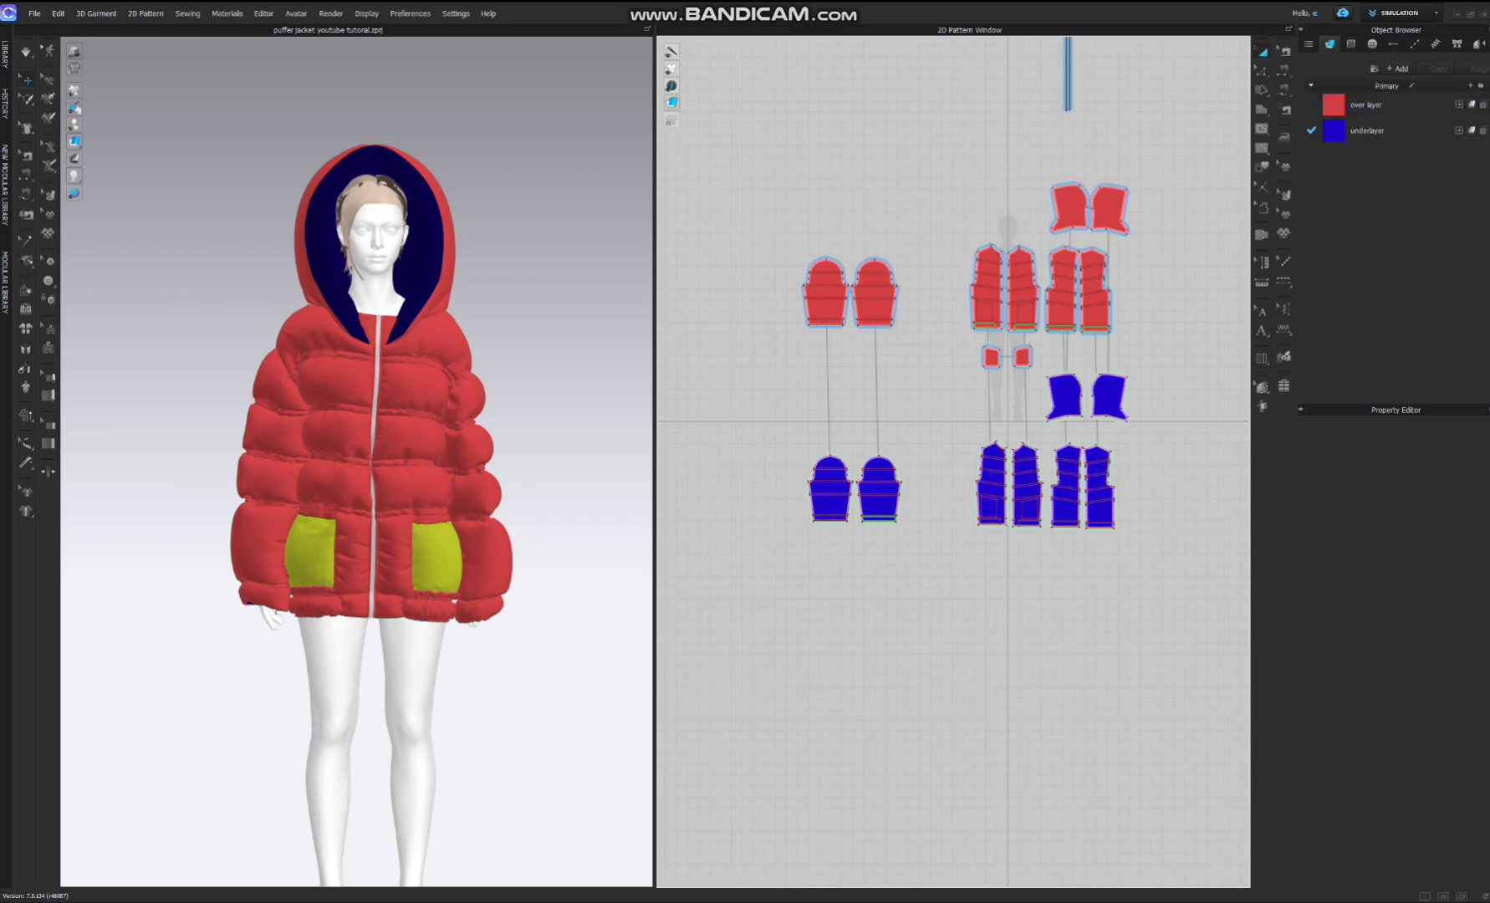
scroll(1225, 320, "up", 3)
scroll(1217, 333, "down", 2)
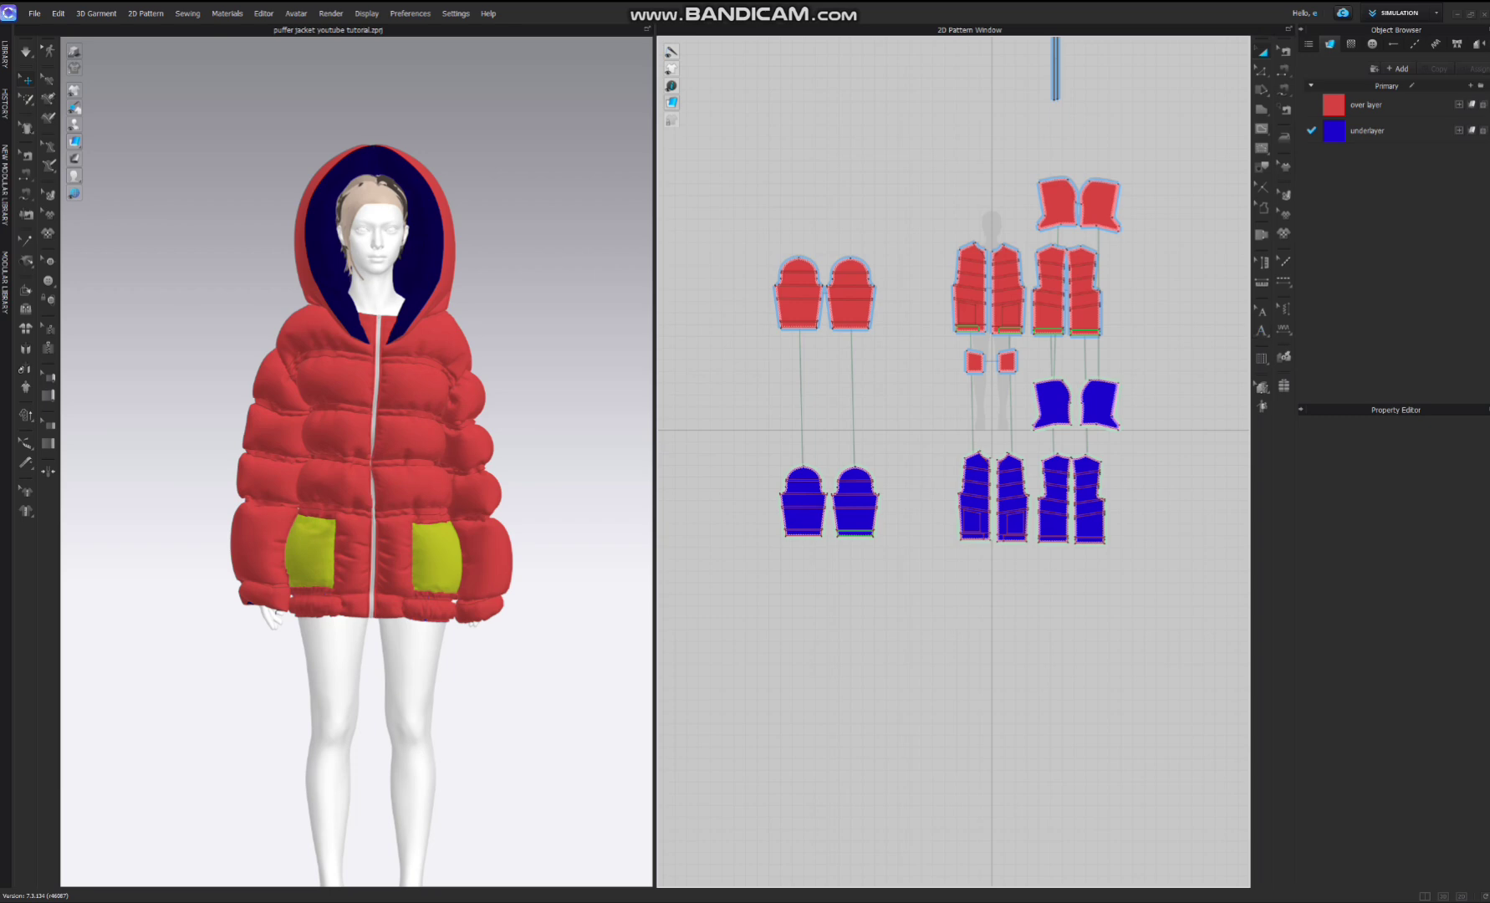
scroll(1236, 365, "down", 2)
scroll(1213, 353, "up", 5)
scroll(1198, 367, "down", 2)
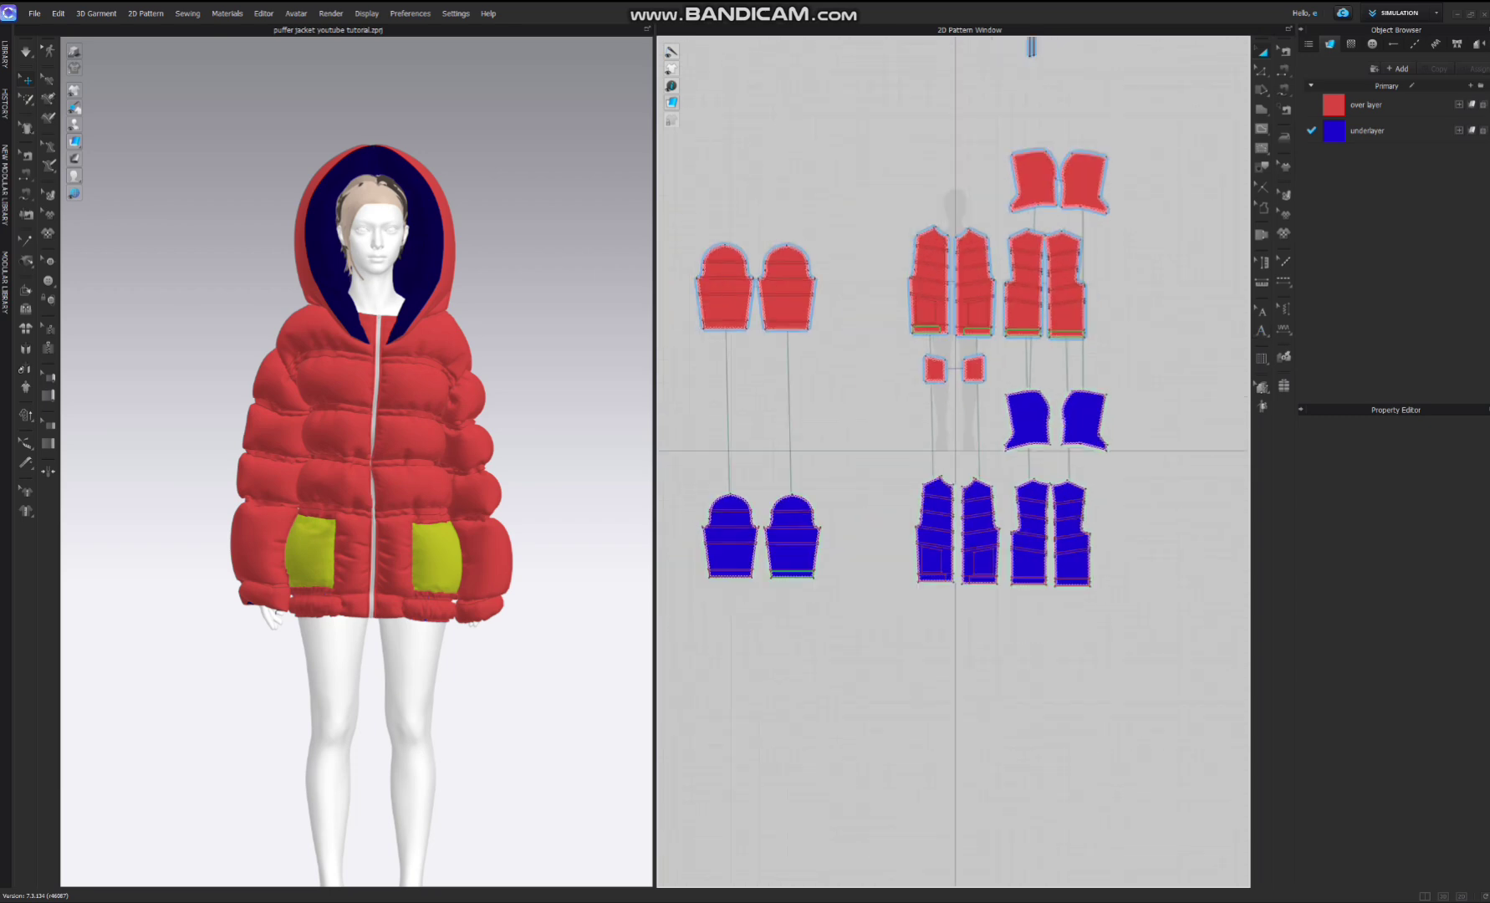
Assign the over layer fabric to all patterns and delete the unused underlayer fabric.
scroll(1196, 310, "down", 5)
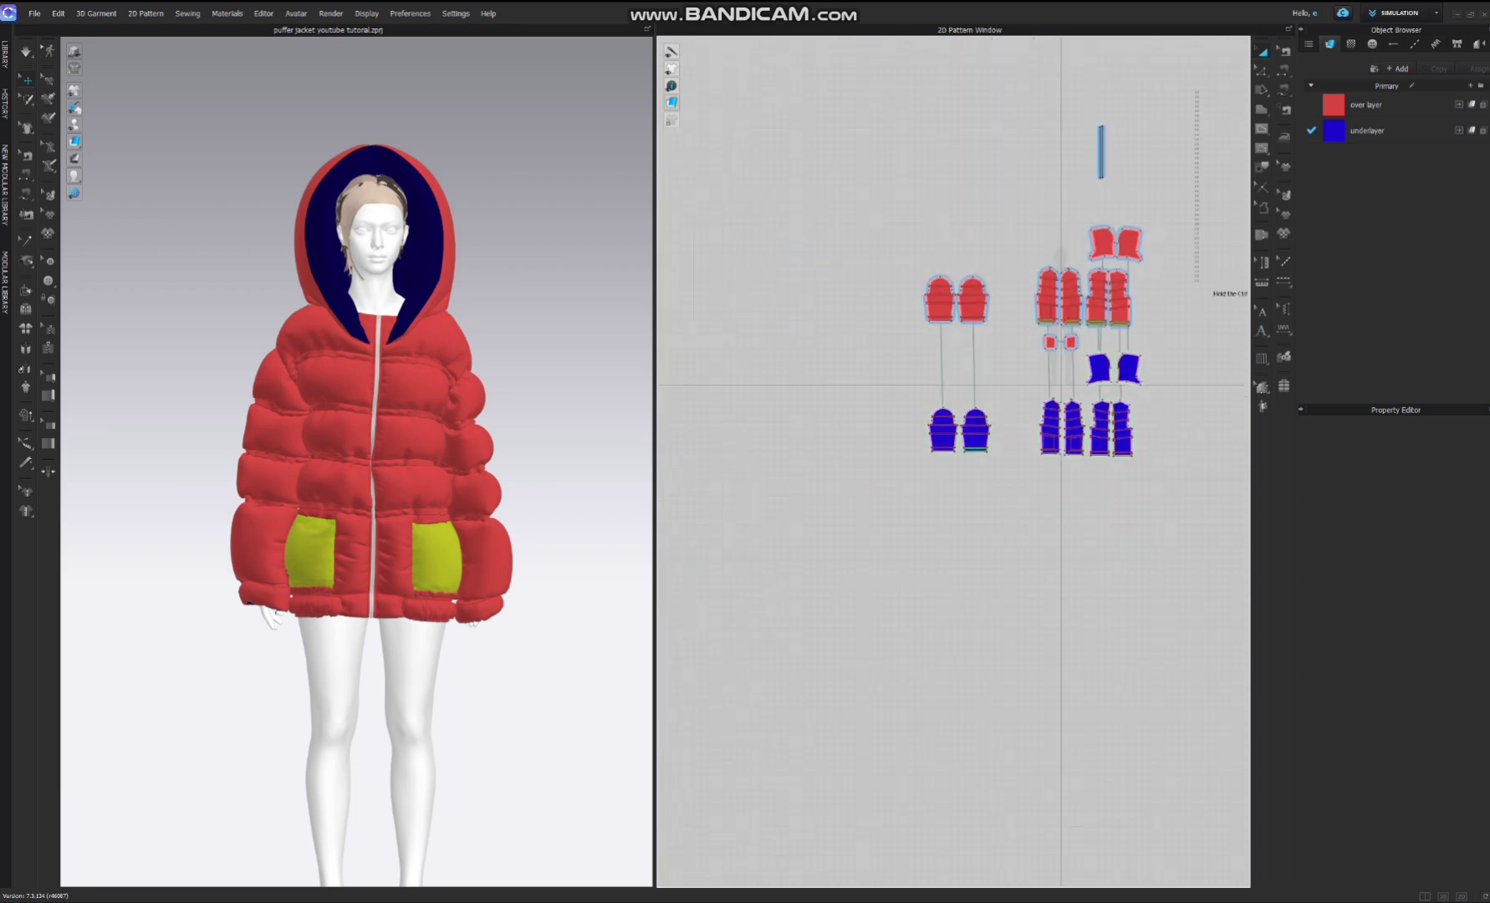
key("ctrl+a")
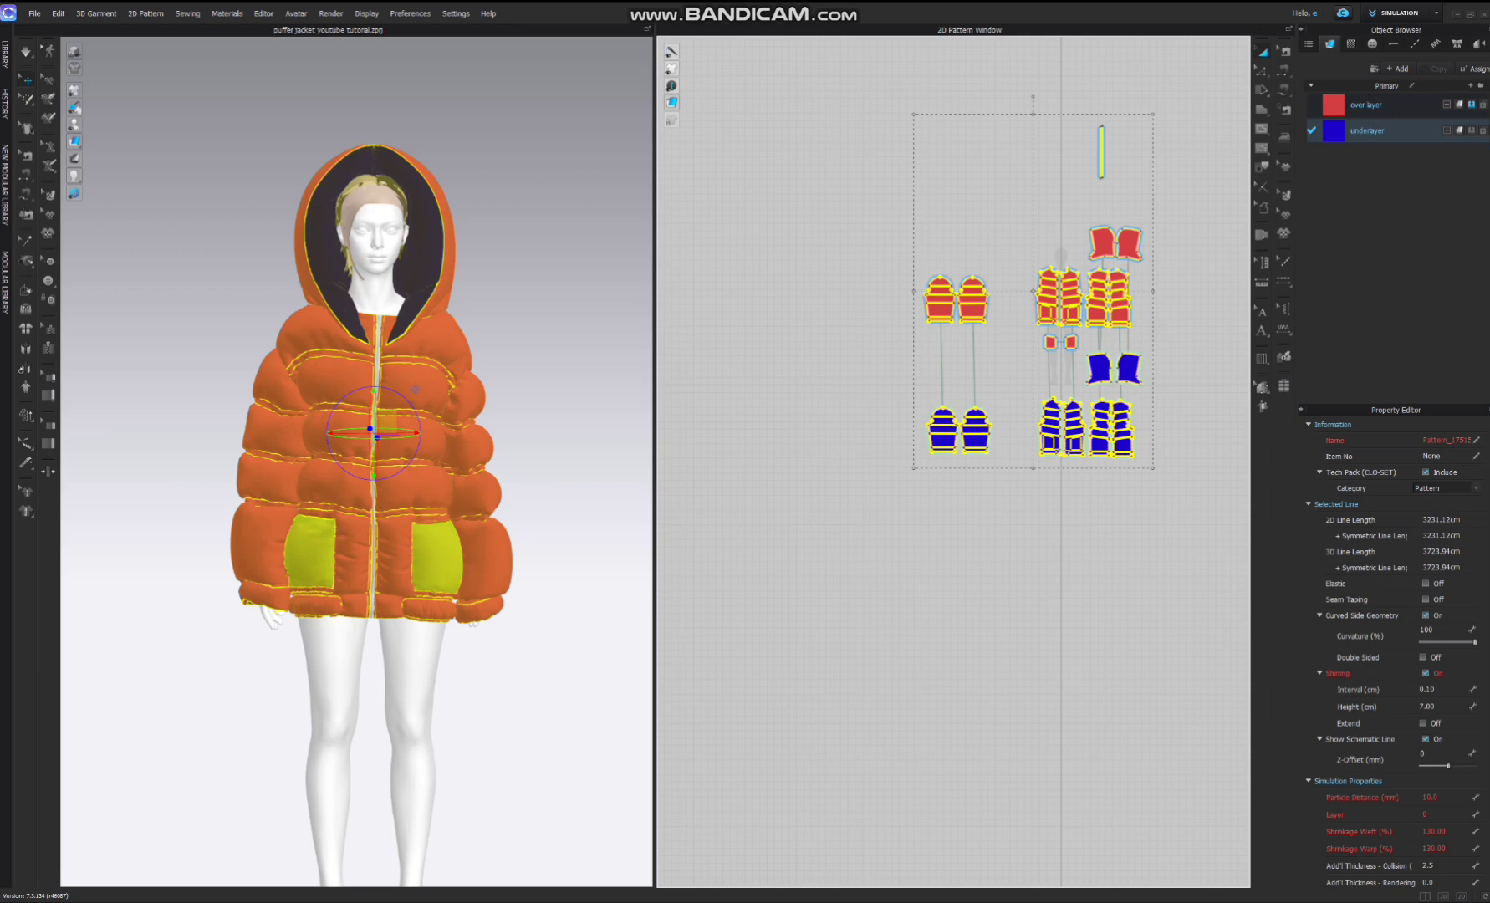
left_click(1471, 104)
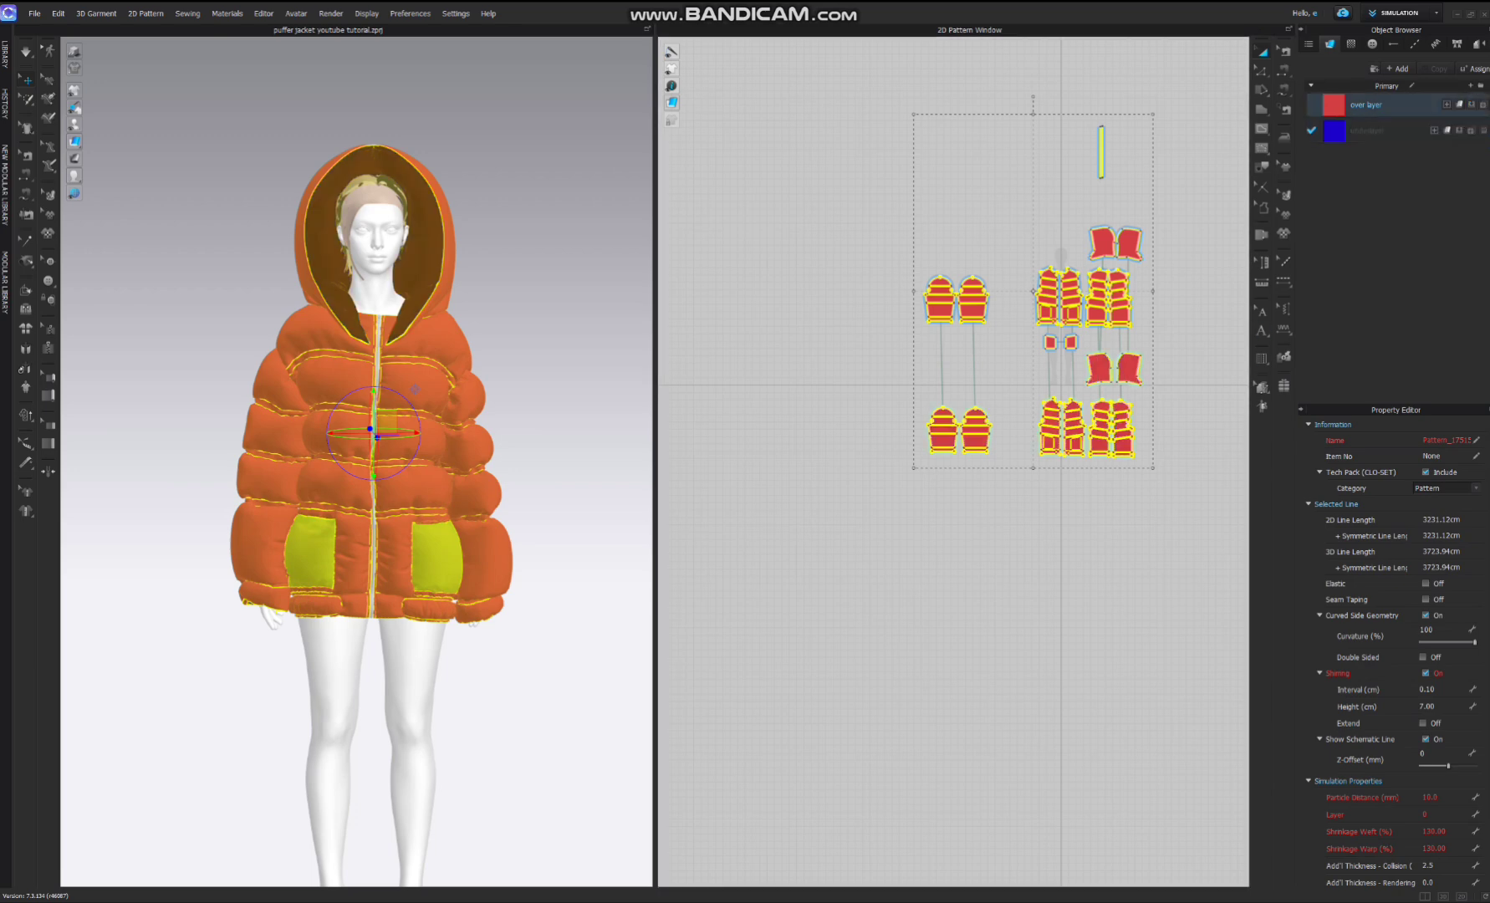
key("Escape")
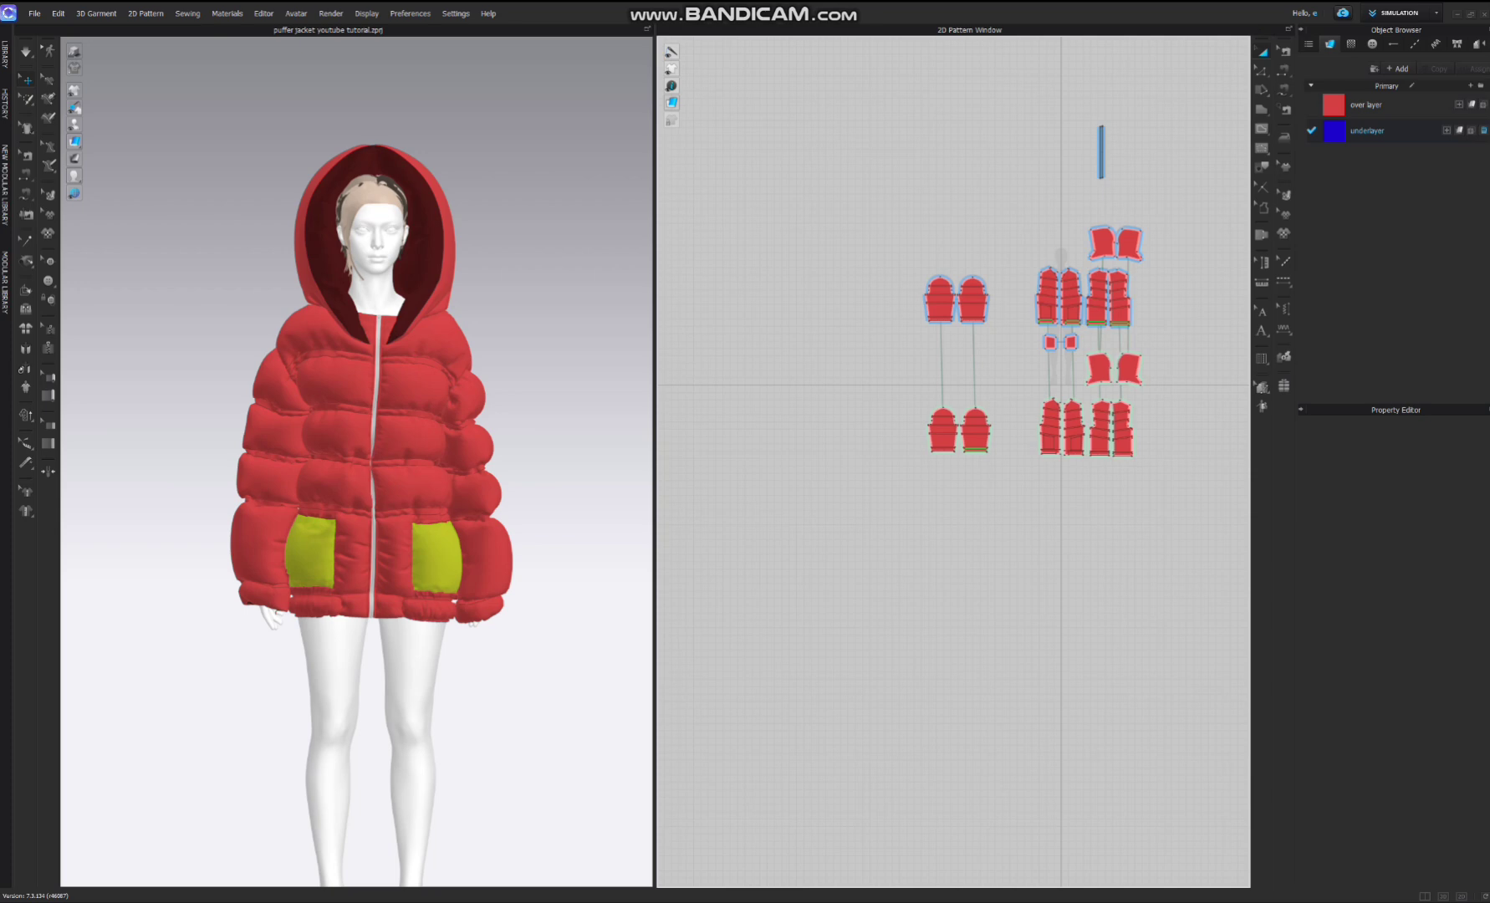
left_click(1483, 130)
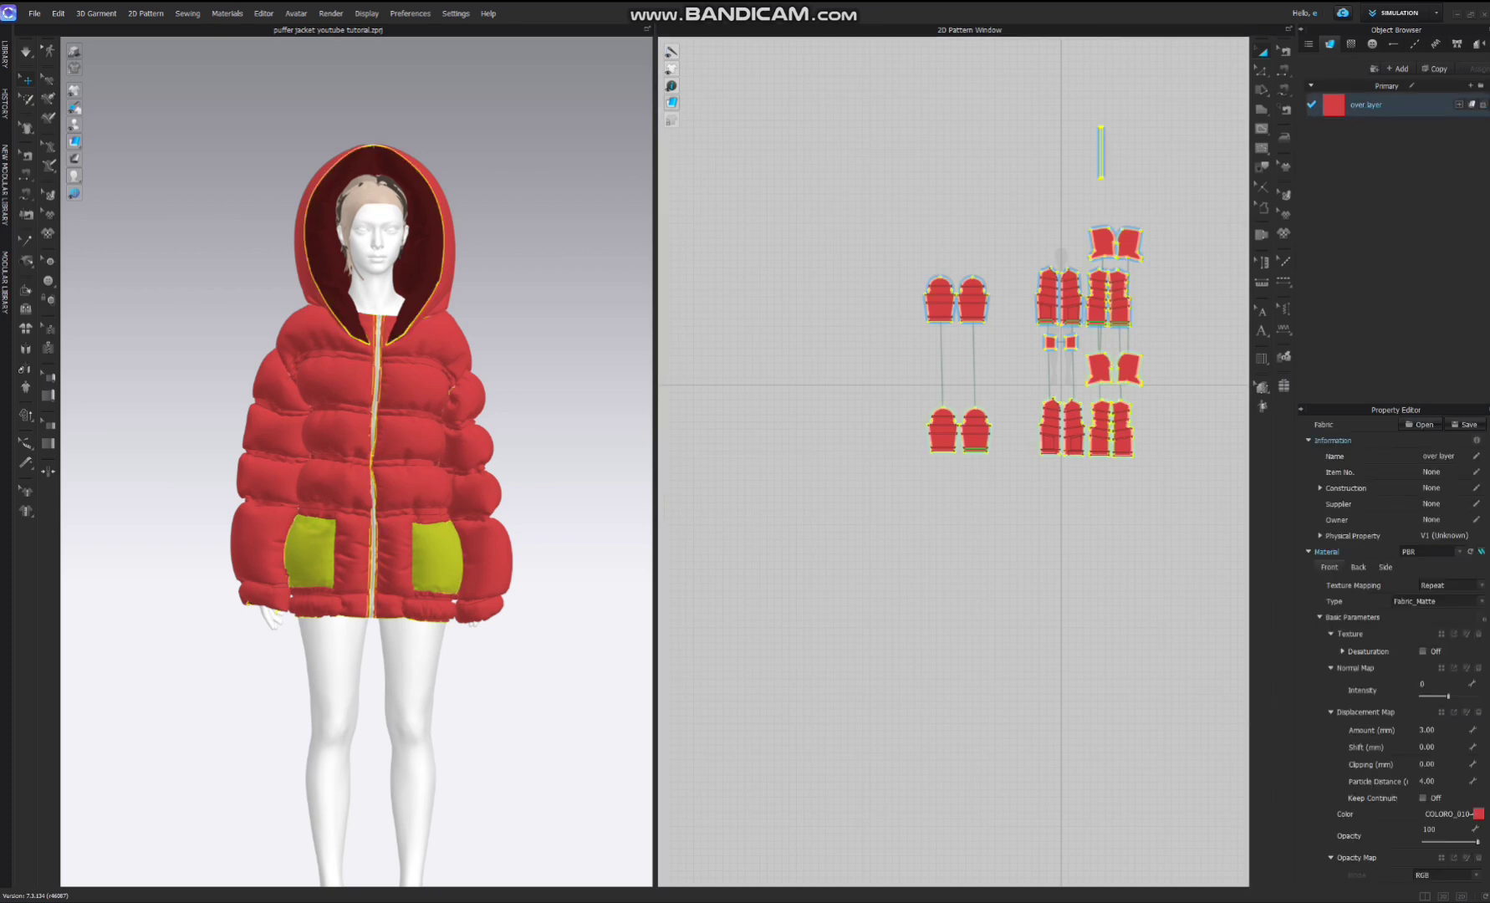
Switch to the UV Editor workspace and zoom in on the UV islands around the origin.
left_click(1437, 13)
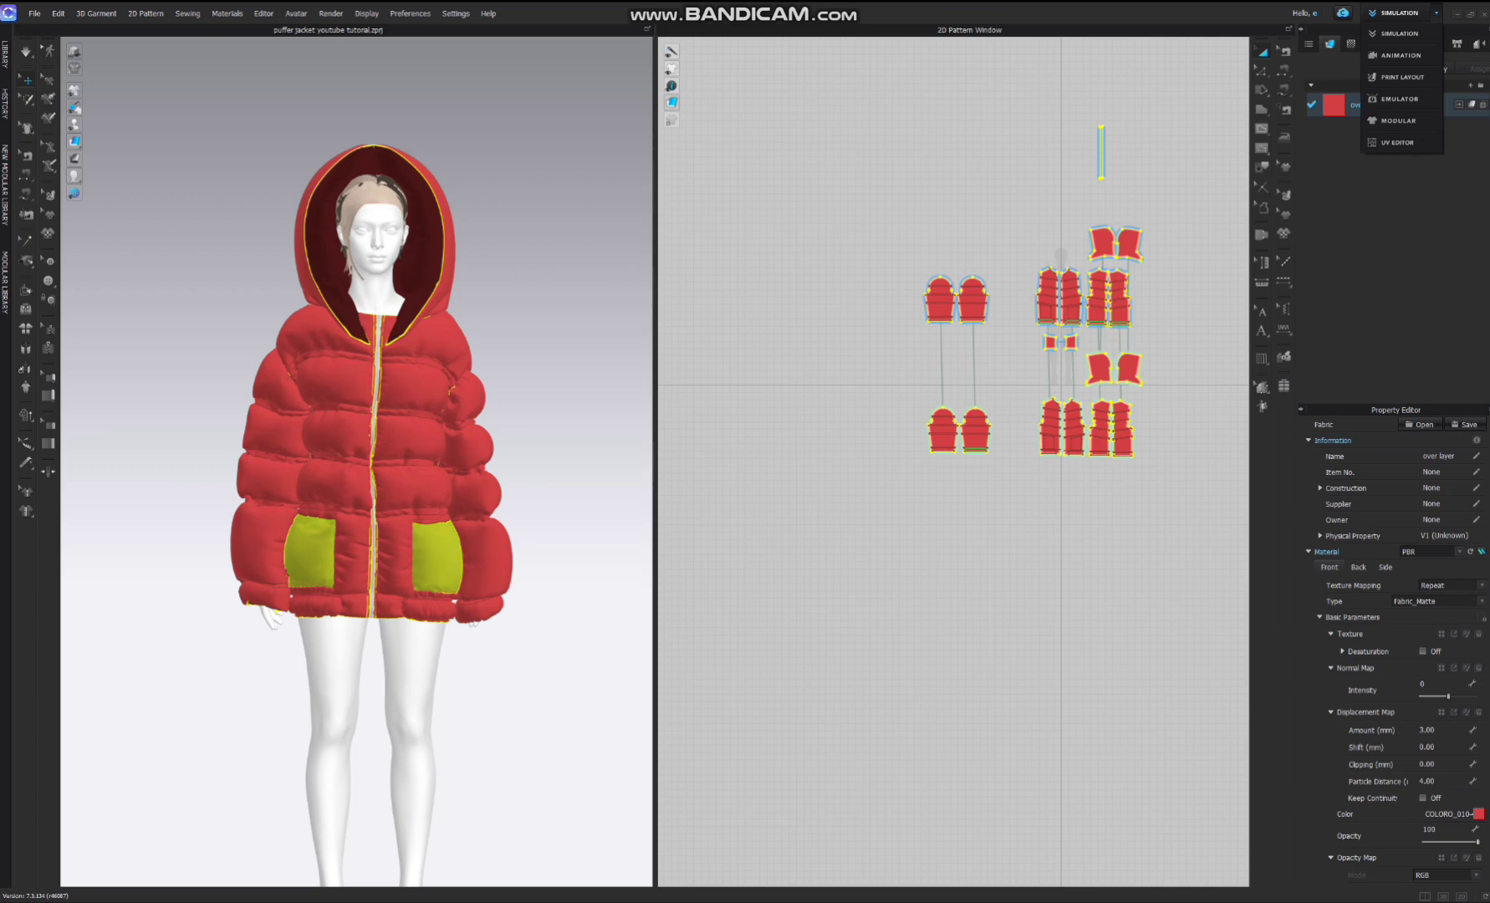
left_click(1394, 142)
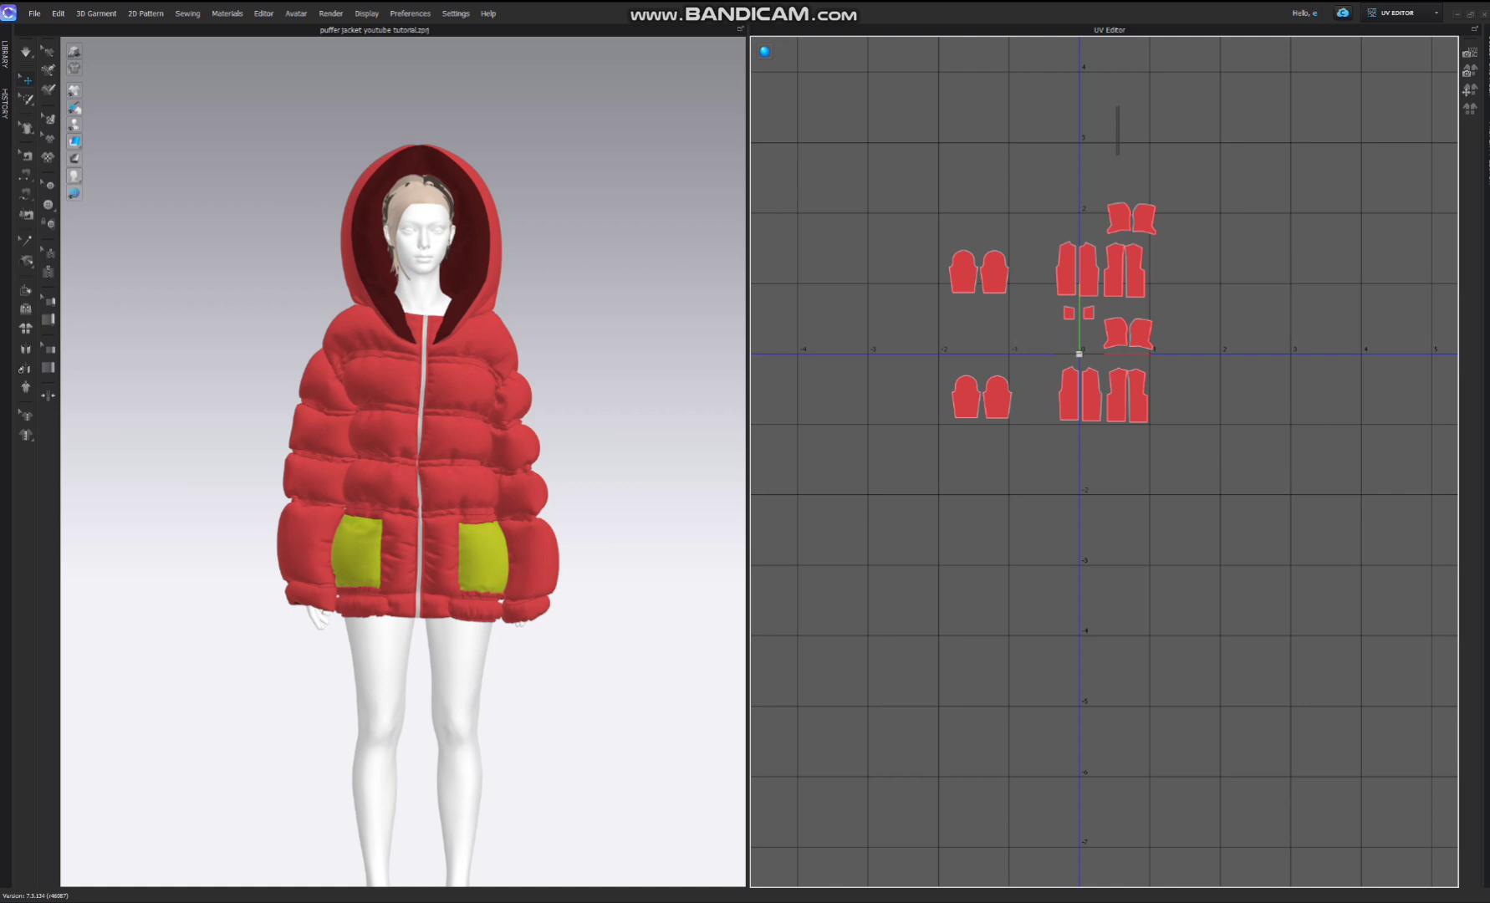
scroll(1179, 296, "up", 5)
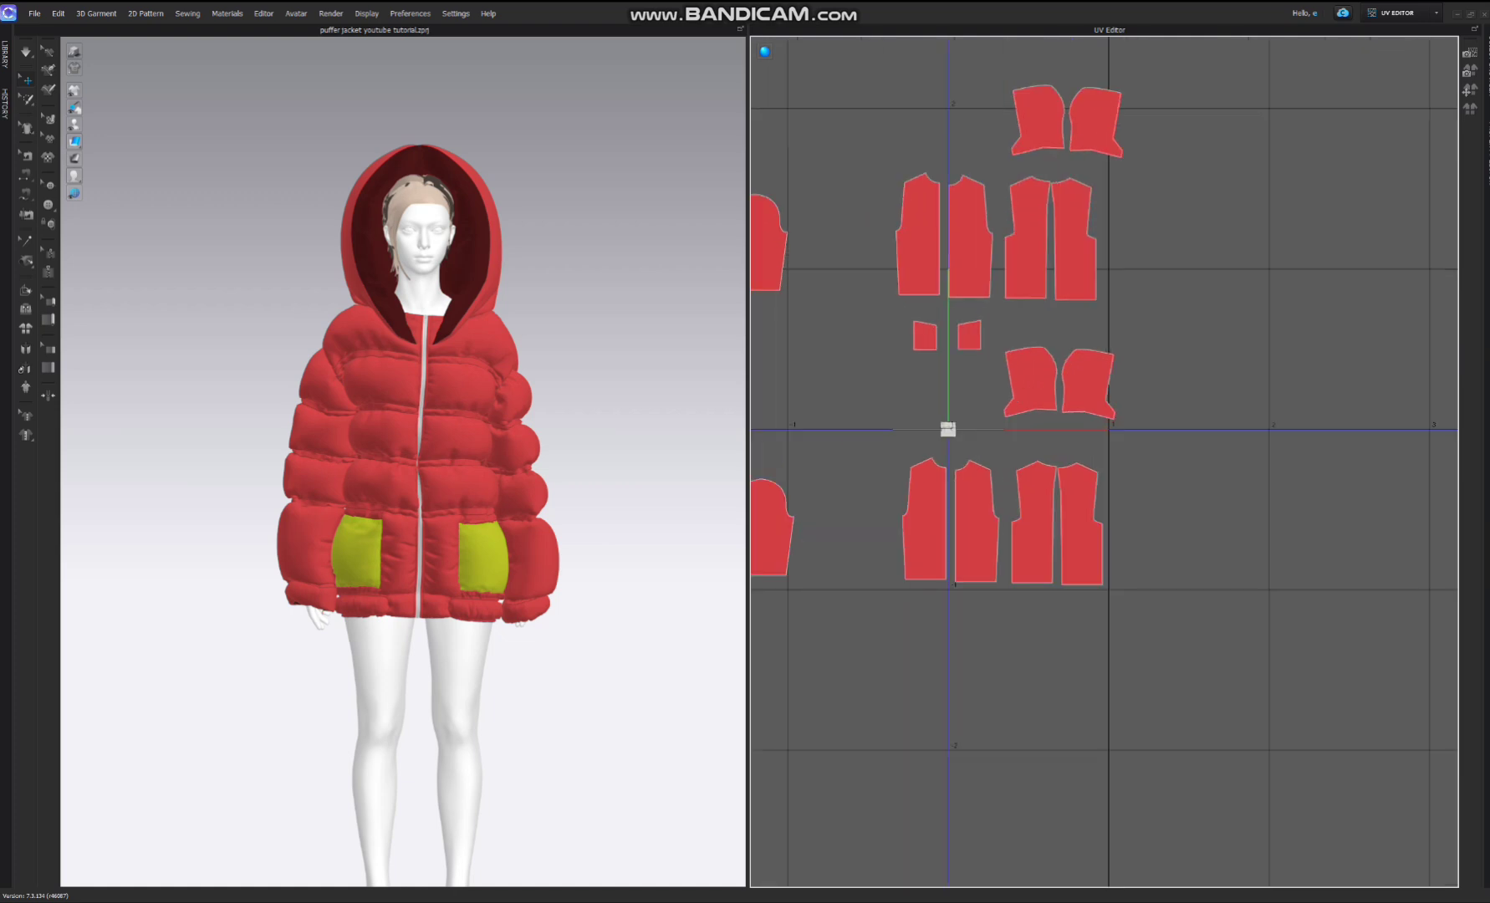
Move the small trim island off the origin, space out the lower hood islands and bring the body islands up beneath them.
scroll(1142, 391, "down", 5)
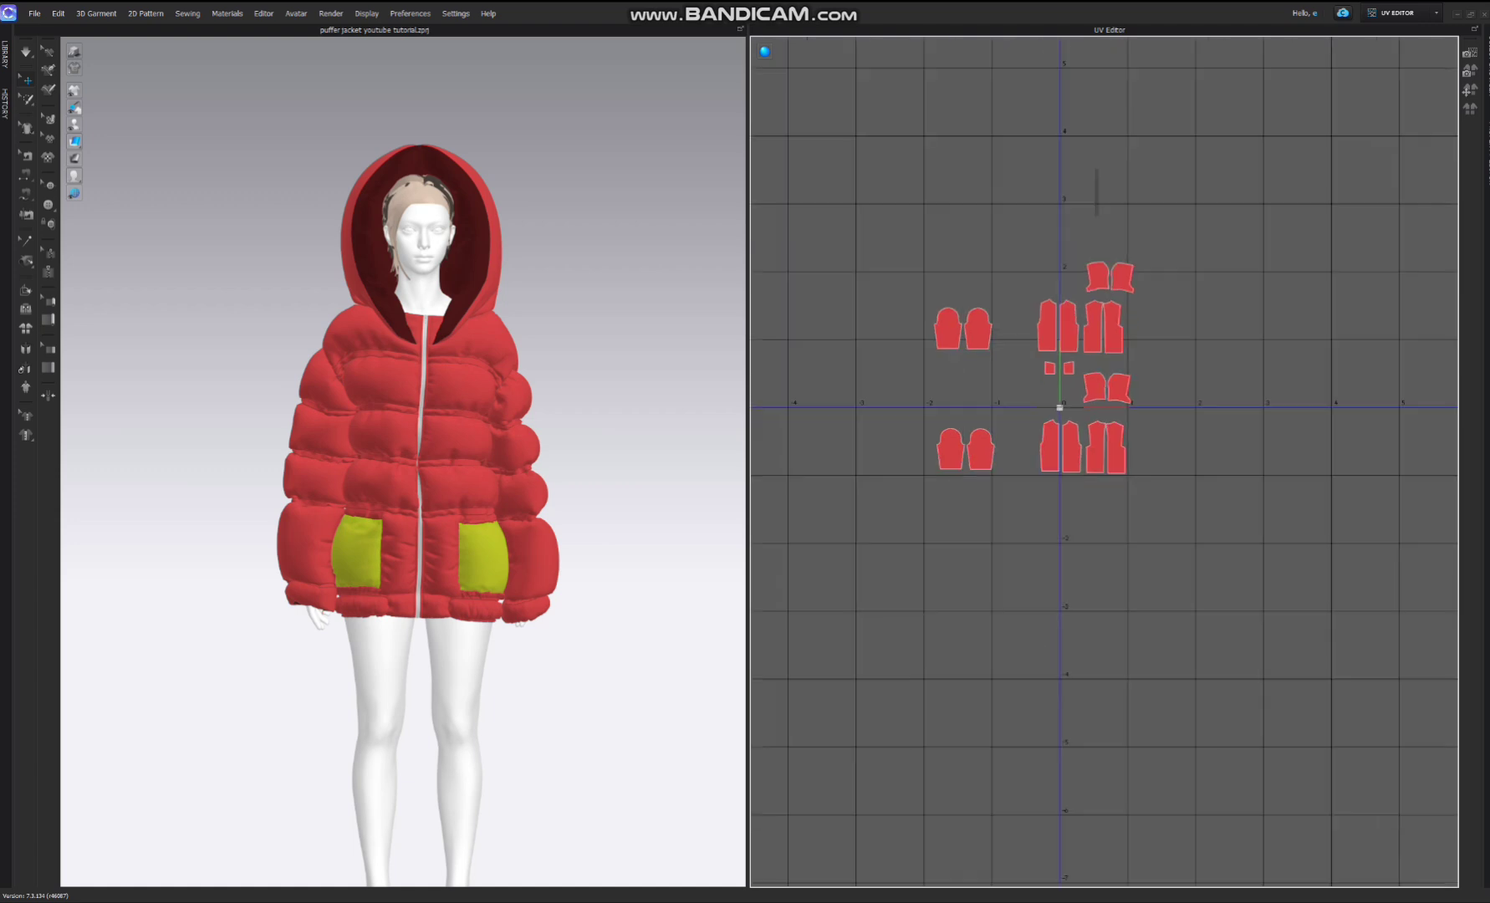
scroll(1104, 422, "up", 5)
left_click_drag(1004, 392, 898, 303)
left_click_drag(1137, 347, 1154, 316)
left_click_drag(1135, 483, 1150, 409)
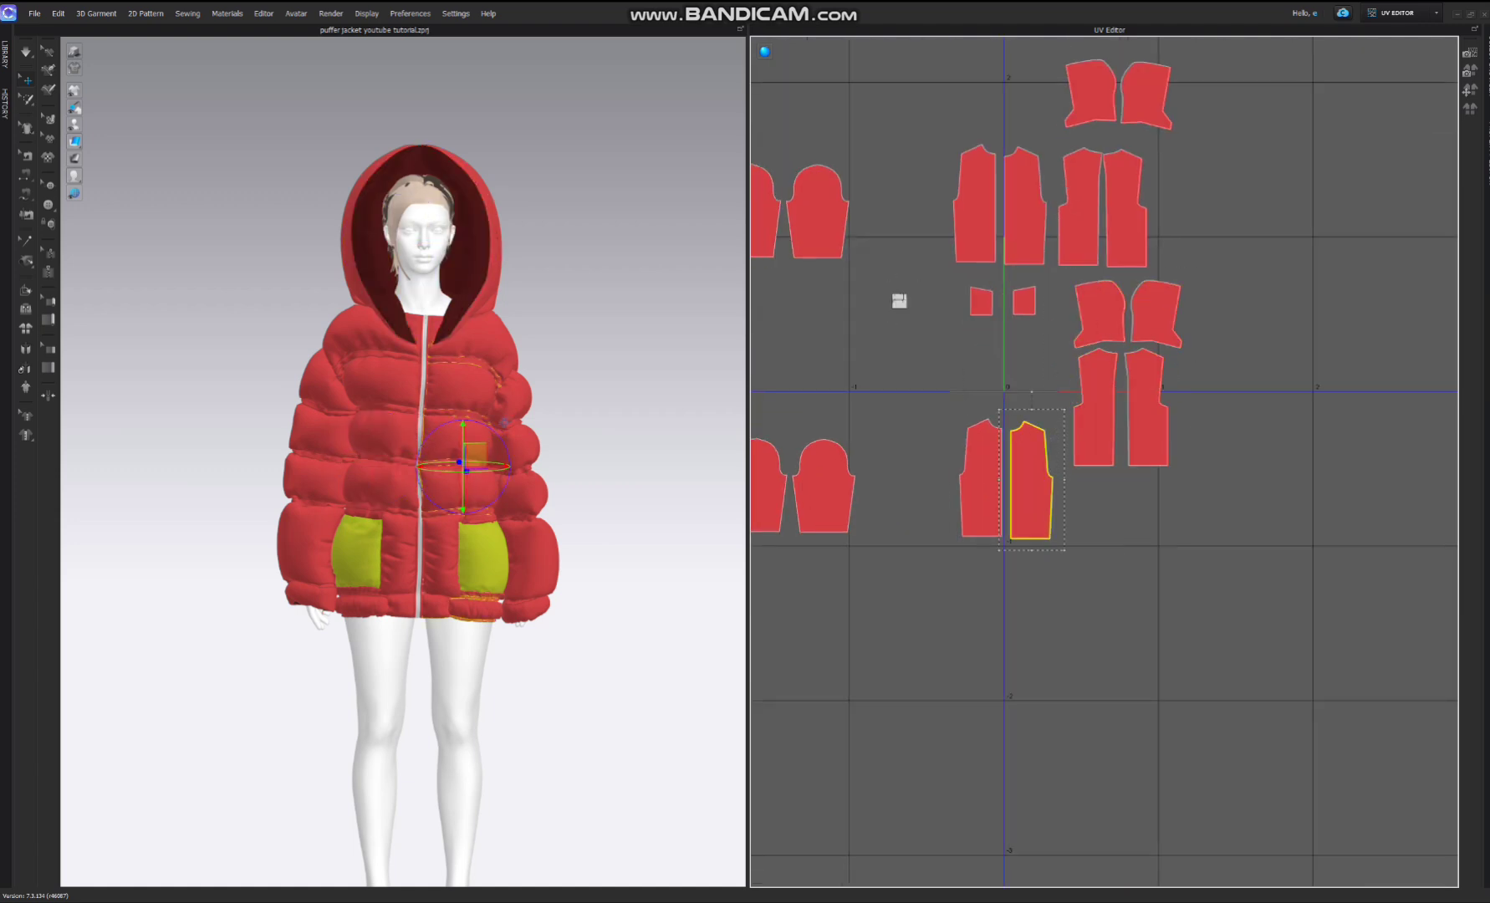
Bring the sleeve islands in beside the body islands and place the long thin strips close to the layout.
scroll(1031, 483, "down", 1)
left_click_drag(963, 419, 874, 360)
scroll(984, 438, "down", 4)
scroll(1228, 491, "up", 1)
left_click_drag(807, 467, 851, 428)
left_click_drag(799, 323, 851, 318)
middle_click_drag(920, 393, 976, 375)
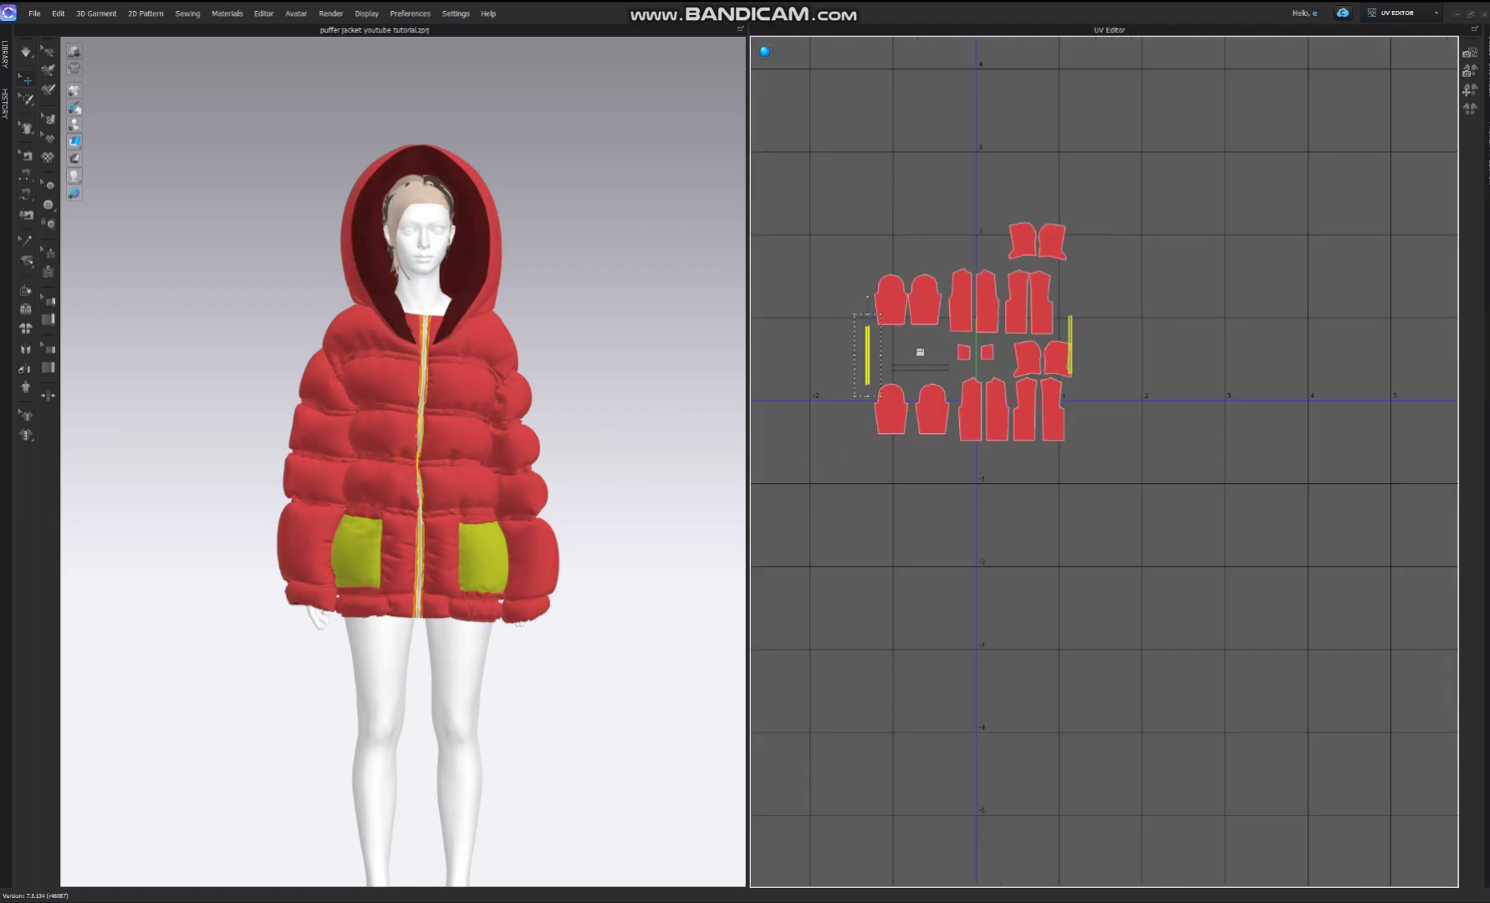
Place the upper hood islands between the two sleeve rows and gather the small trim islands around the pocket islands.
left_click_drag(1038, 241, 888, 351)
scroll(897, 342, "up", 7)
scroll(973, 341, "down", 3)
left_click_drag(783, 299, 841, 342)
scroll(1110, 392, "up", 3)
scroll(1087, 376, "down", 6)
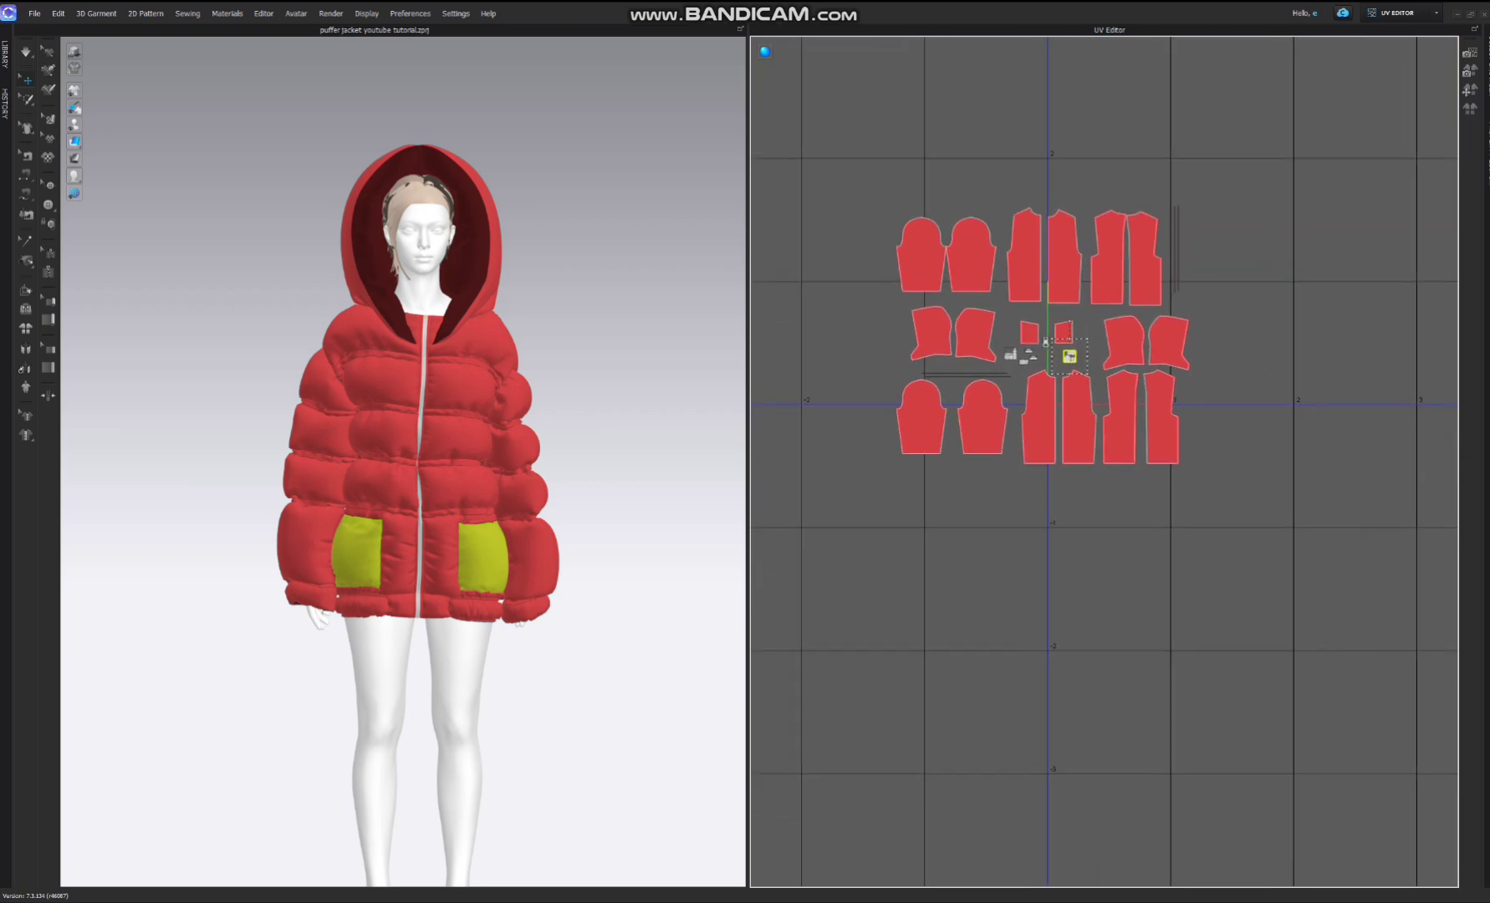
Scale all UV islands down together to about the size of one UV tile.
key("ctrl+a")
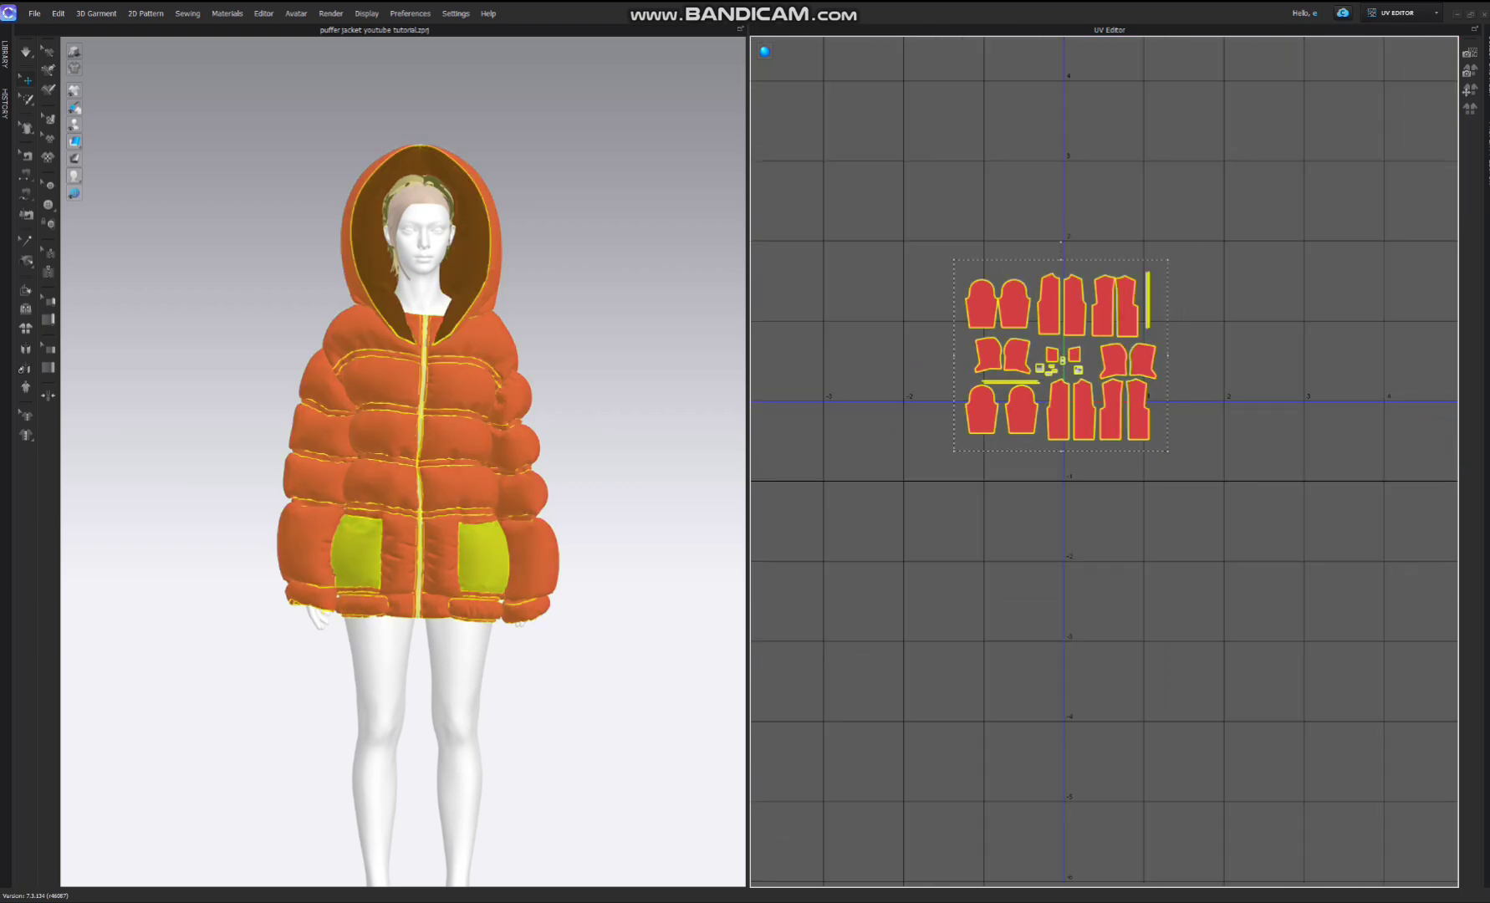
left_click_drag(1167, 259, 1038, 375)
scroll(1037, 405, "up", 3)
scroll(1036, 407, "up", 3)
left_click_drag(957, 412, 989, 422)
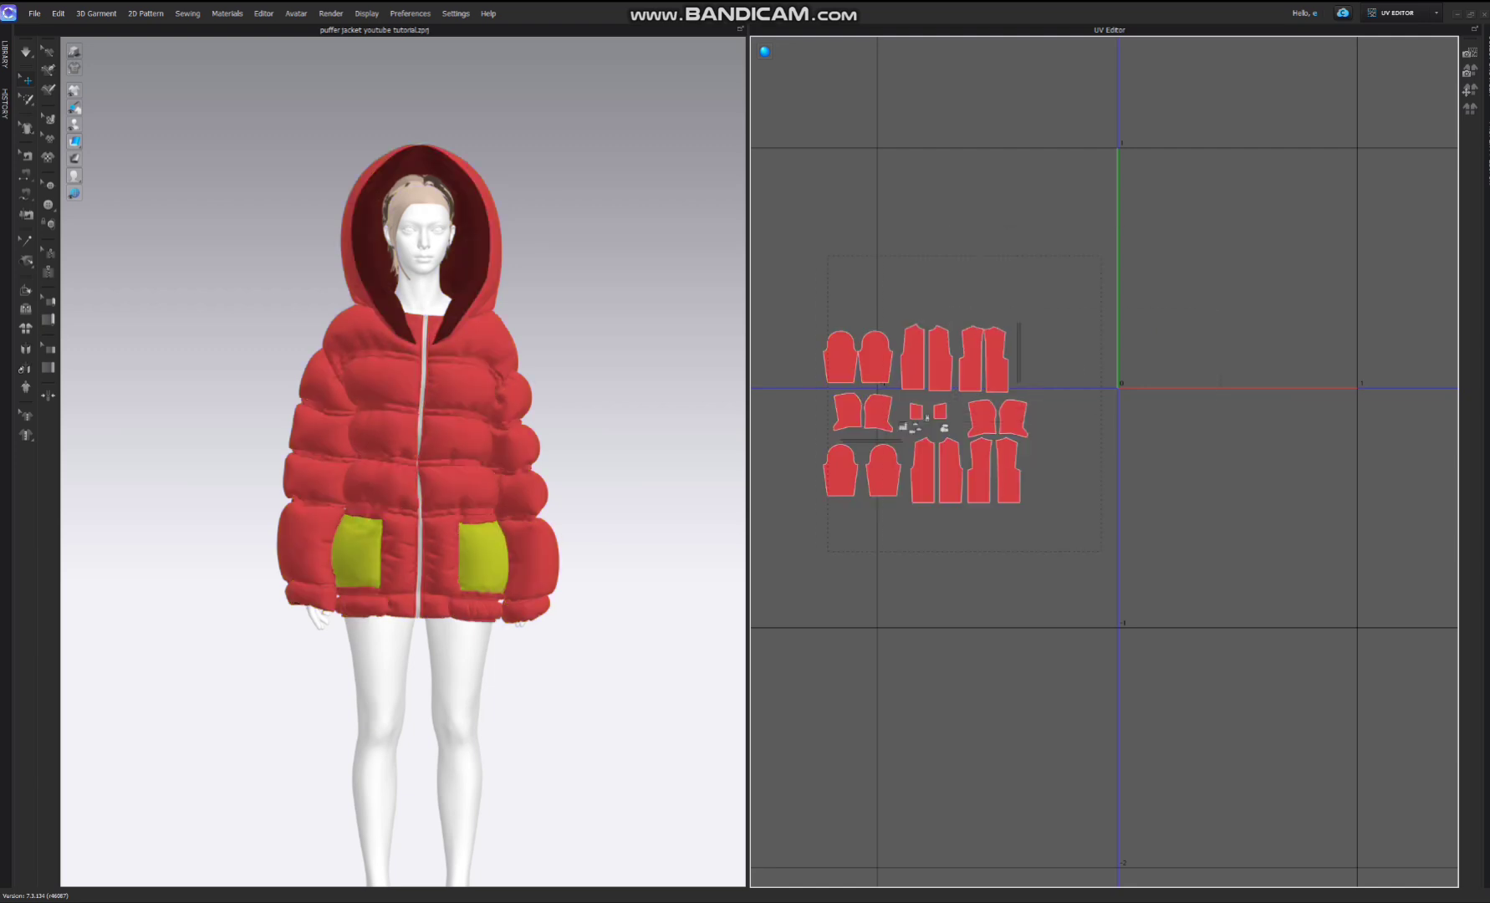
Move all UV islands together into the 0–1 tile and adjust their scale to fill it.
key("ctrl+a")
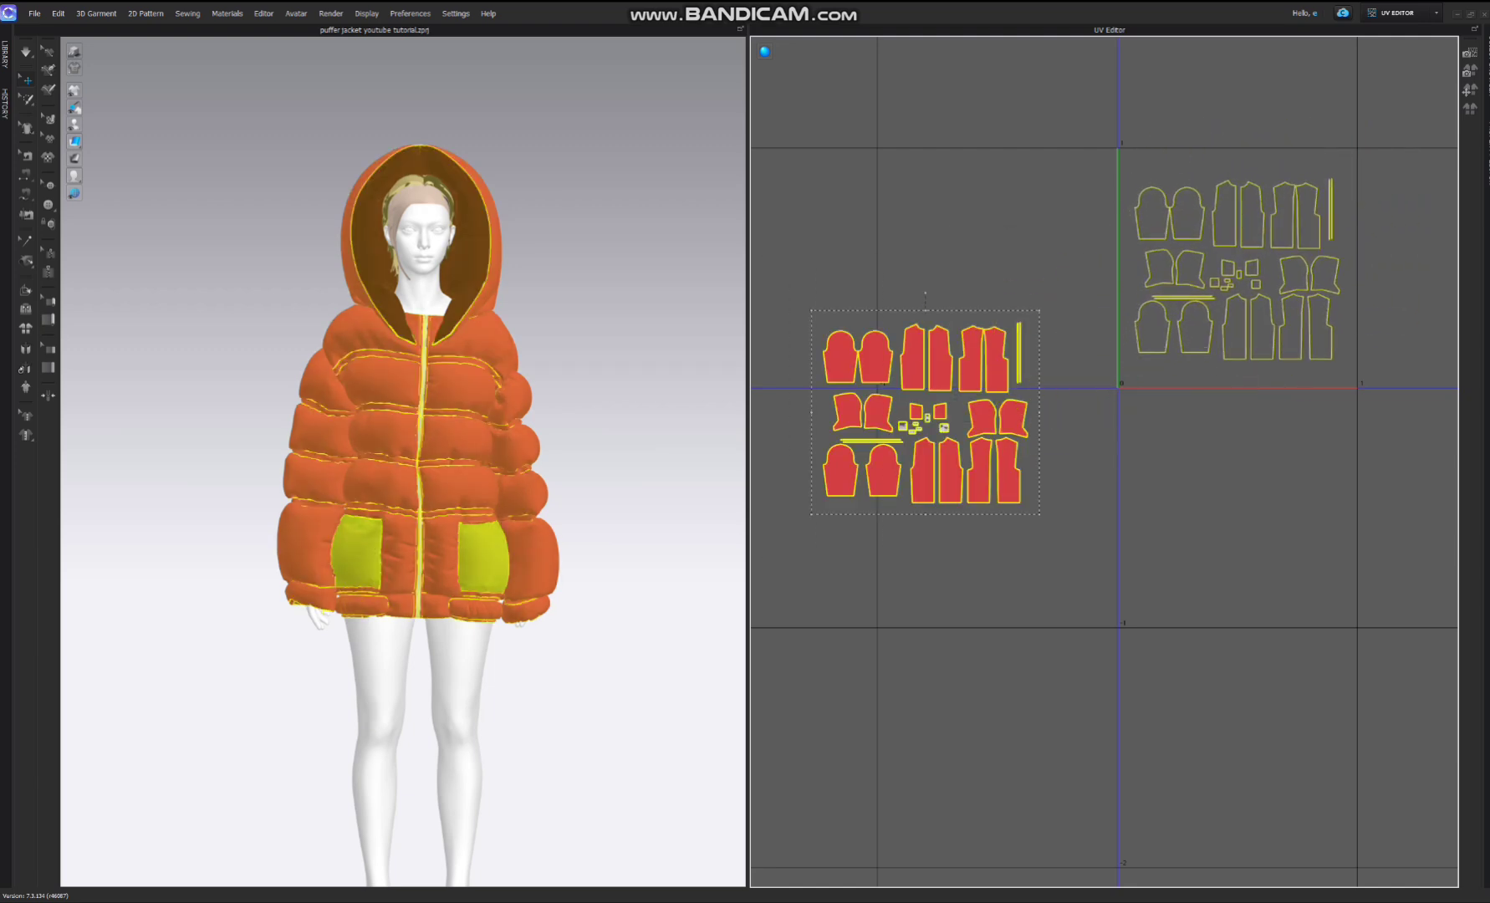
middle_click_drag(1211, 211, 1143, 360)
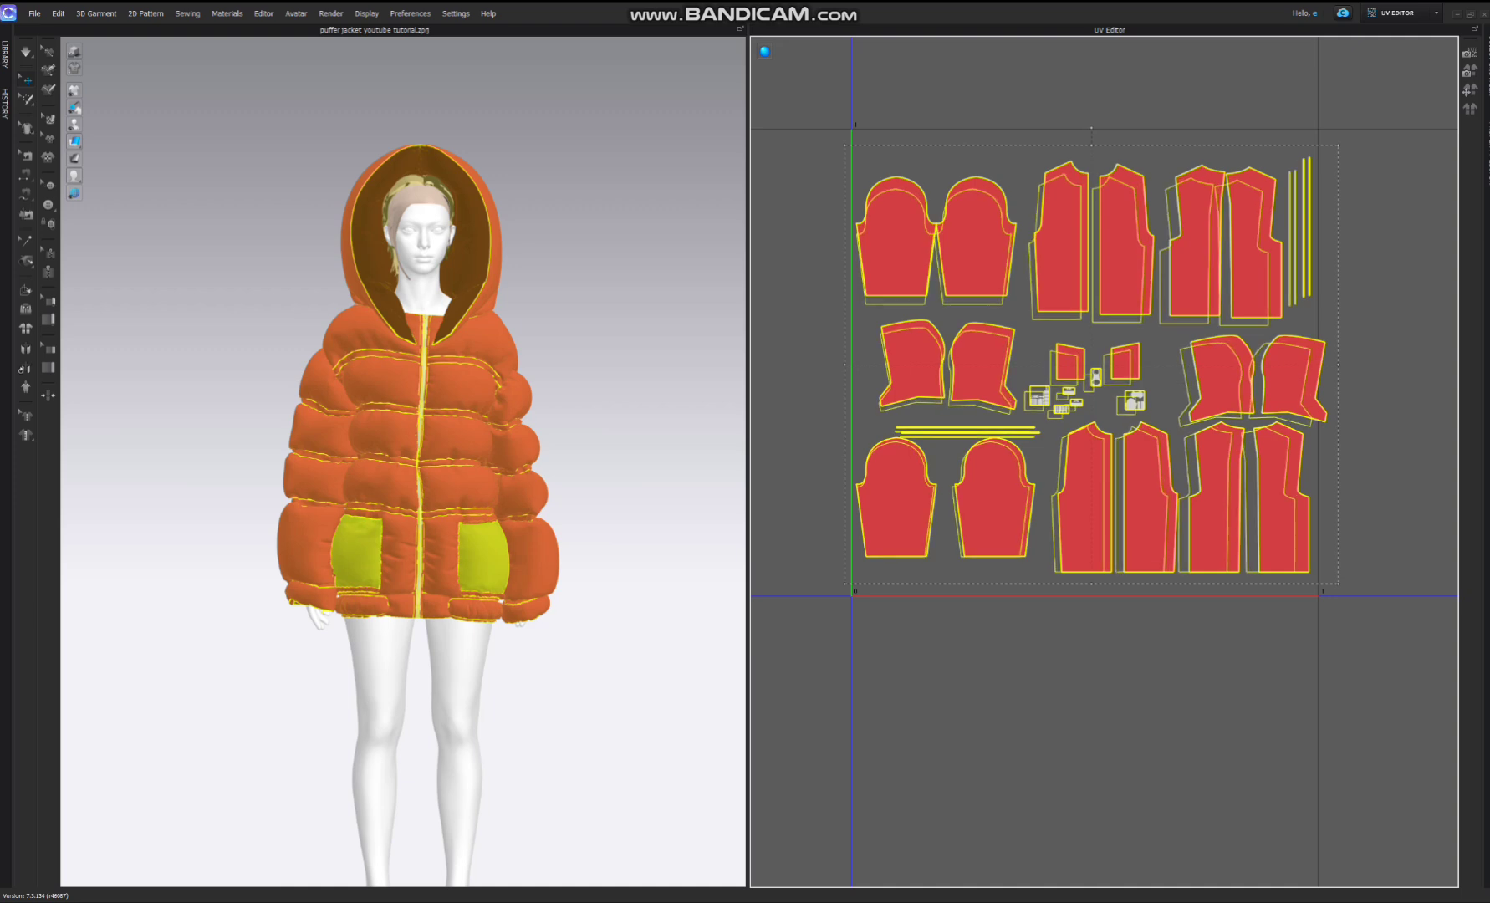
scroll(1144, 376, "up", 1)
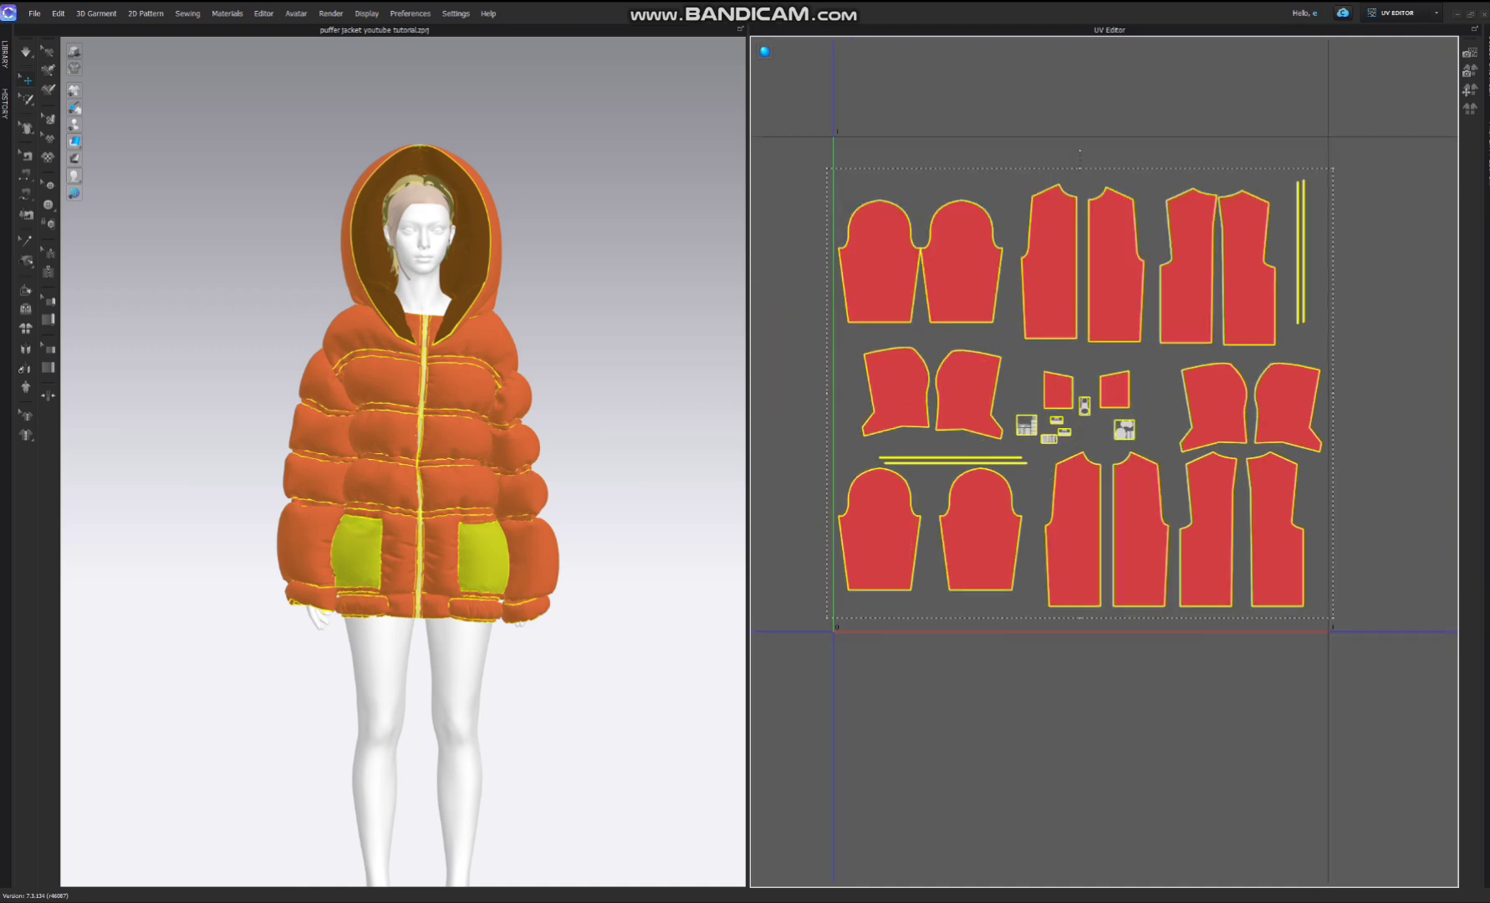
scroll(1294, 506, "down", 2)
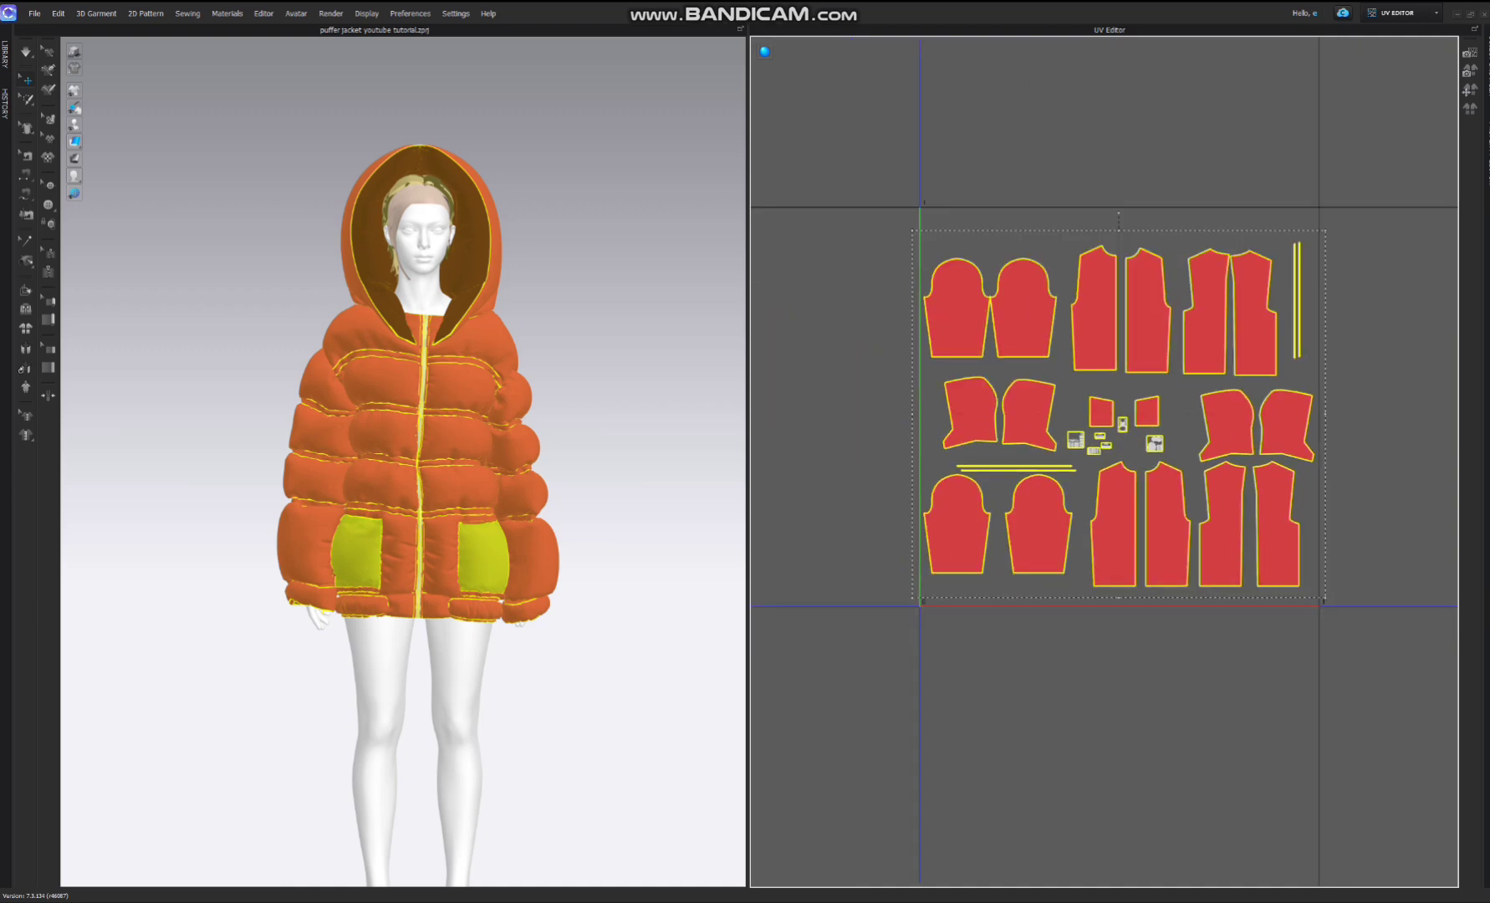
scroll(1140, 471, "up", 2)
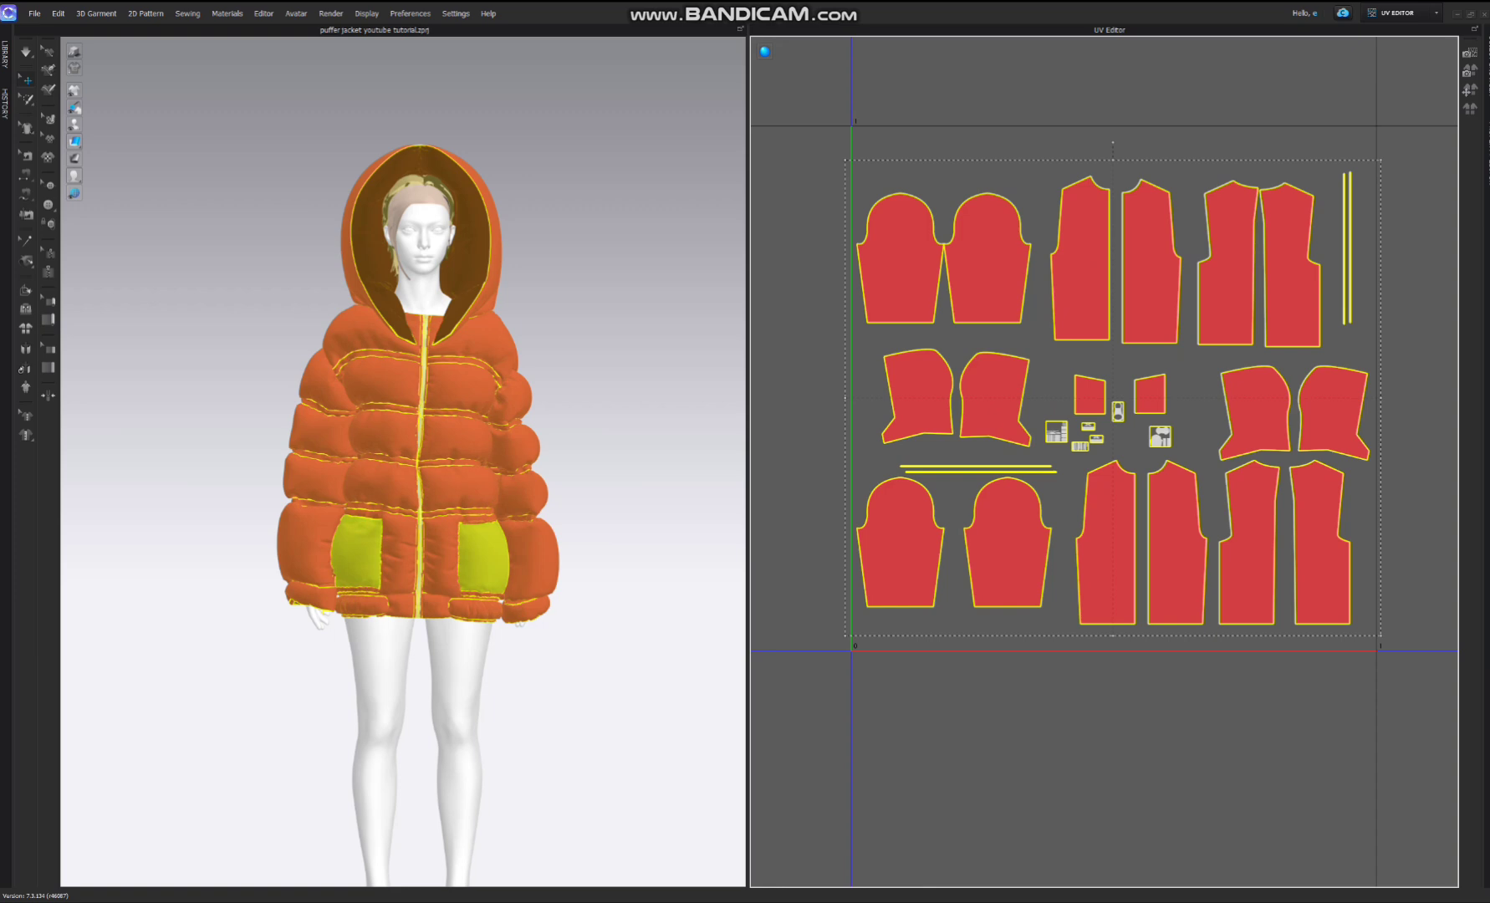
left_click(1380, 385)
scroll(1296, 408, "down", 2)
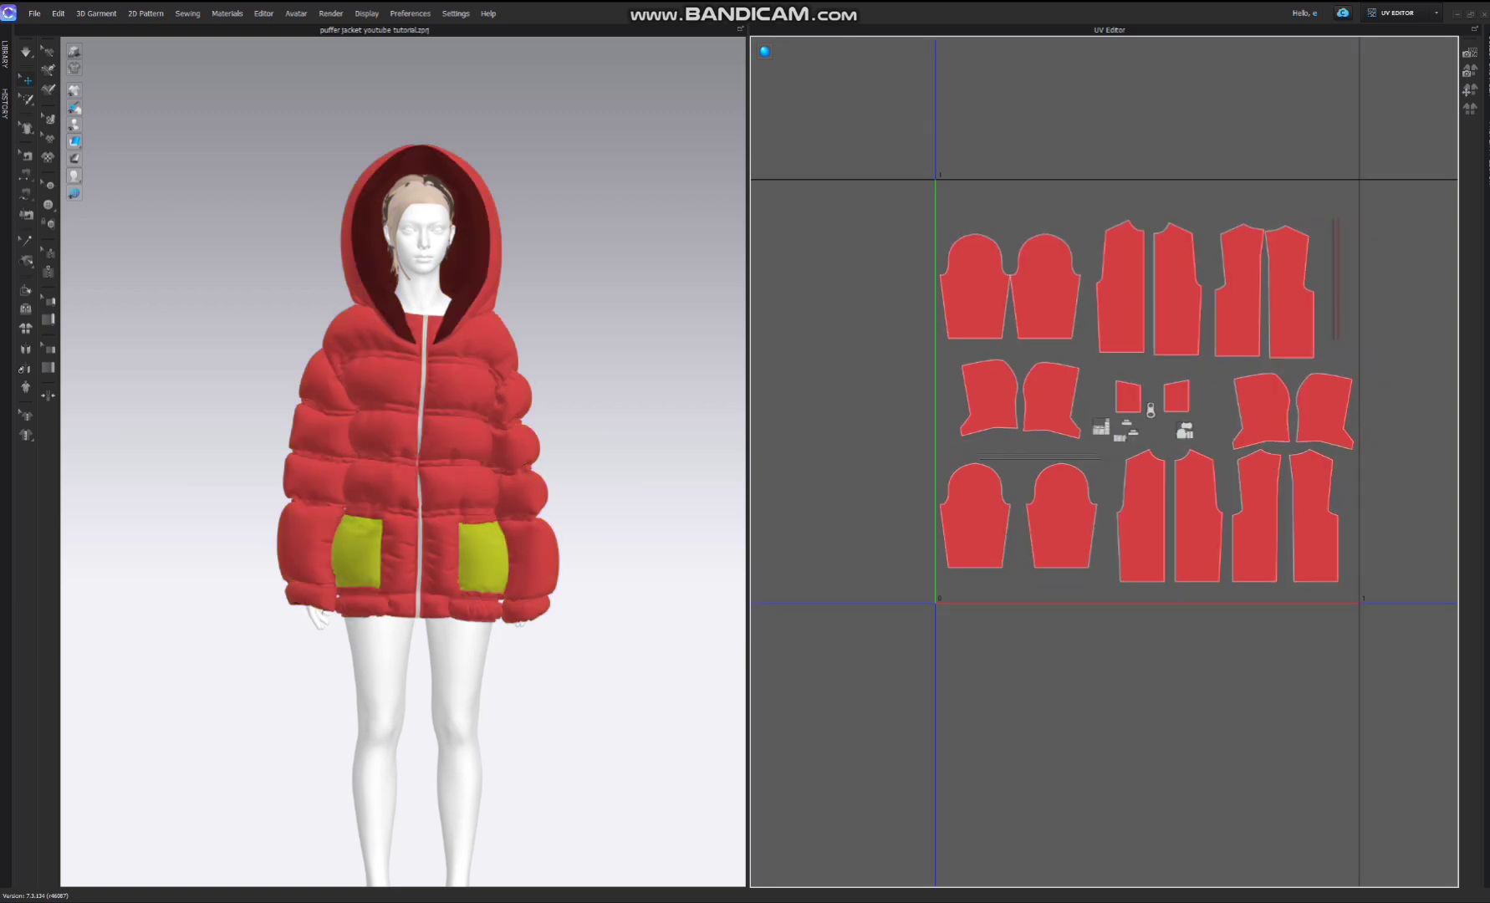
middle_click_drag(1296, 408, 1083, 425)
scroll(1099, 477, "down", 3)
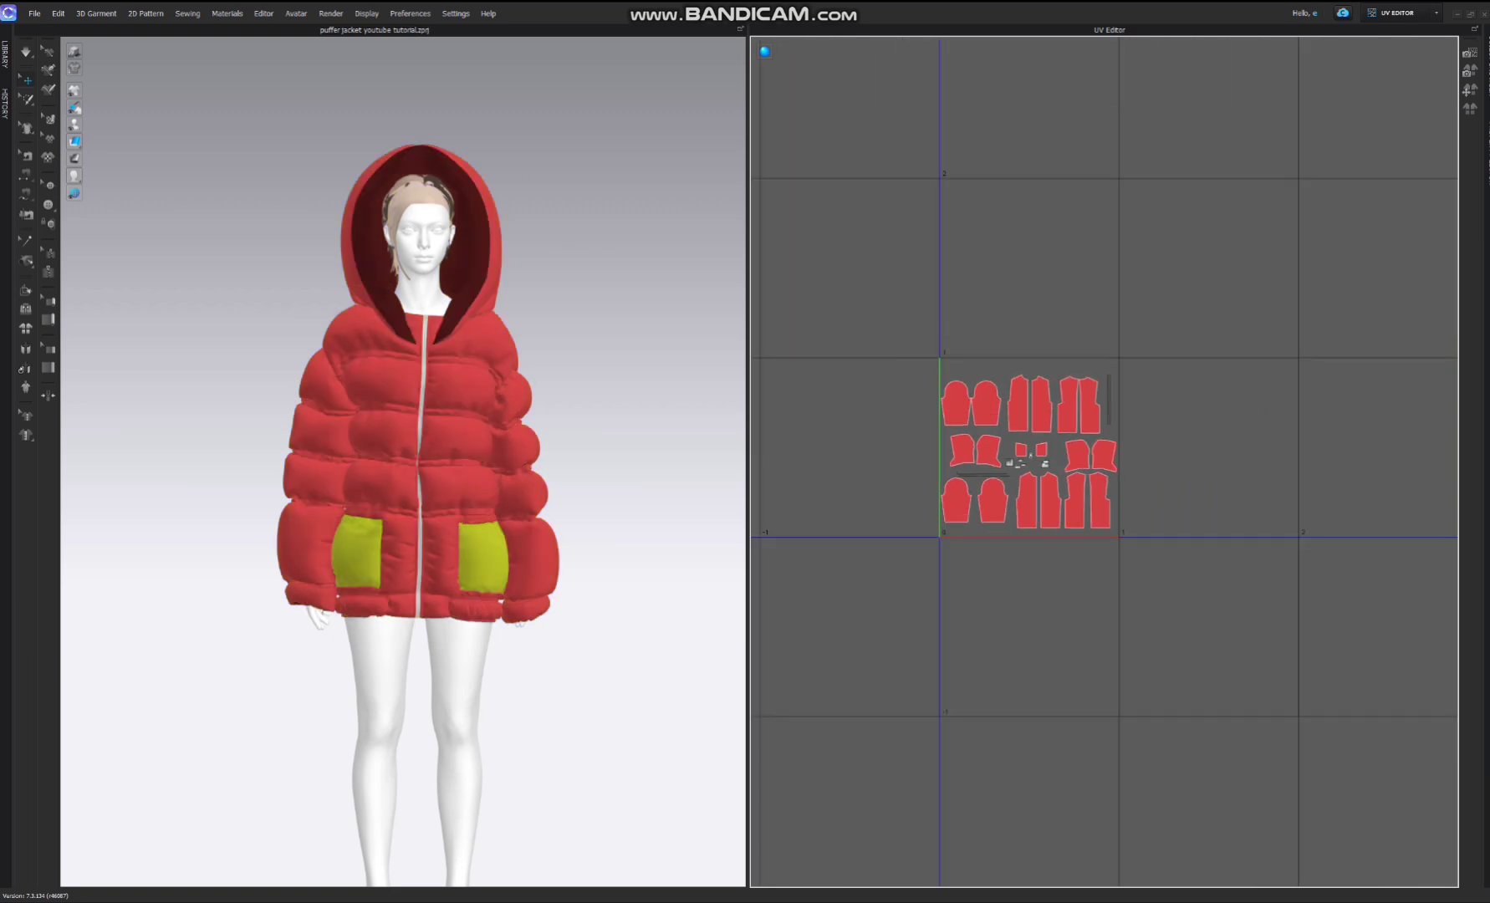
Save the project and switch to the Simulation workspace.
key("ctrl+s")
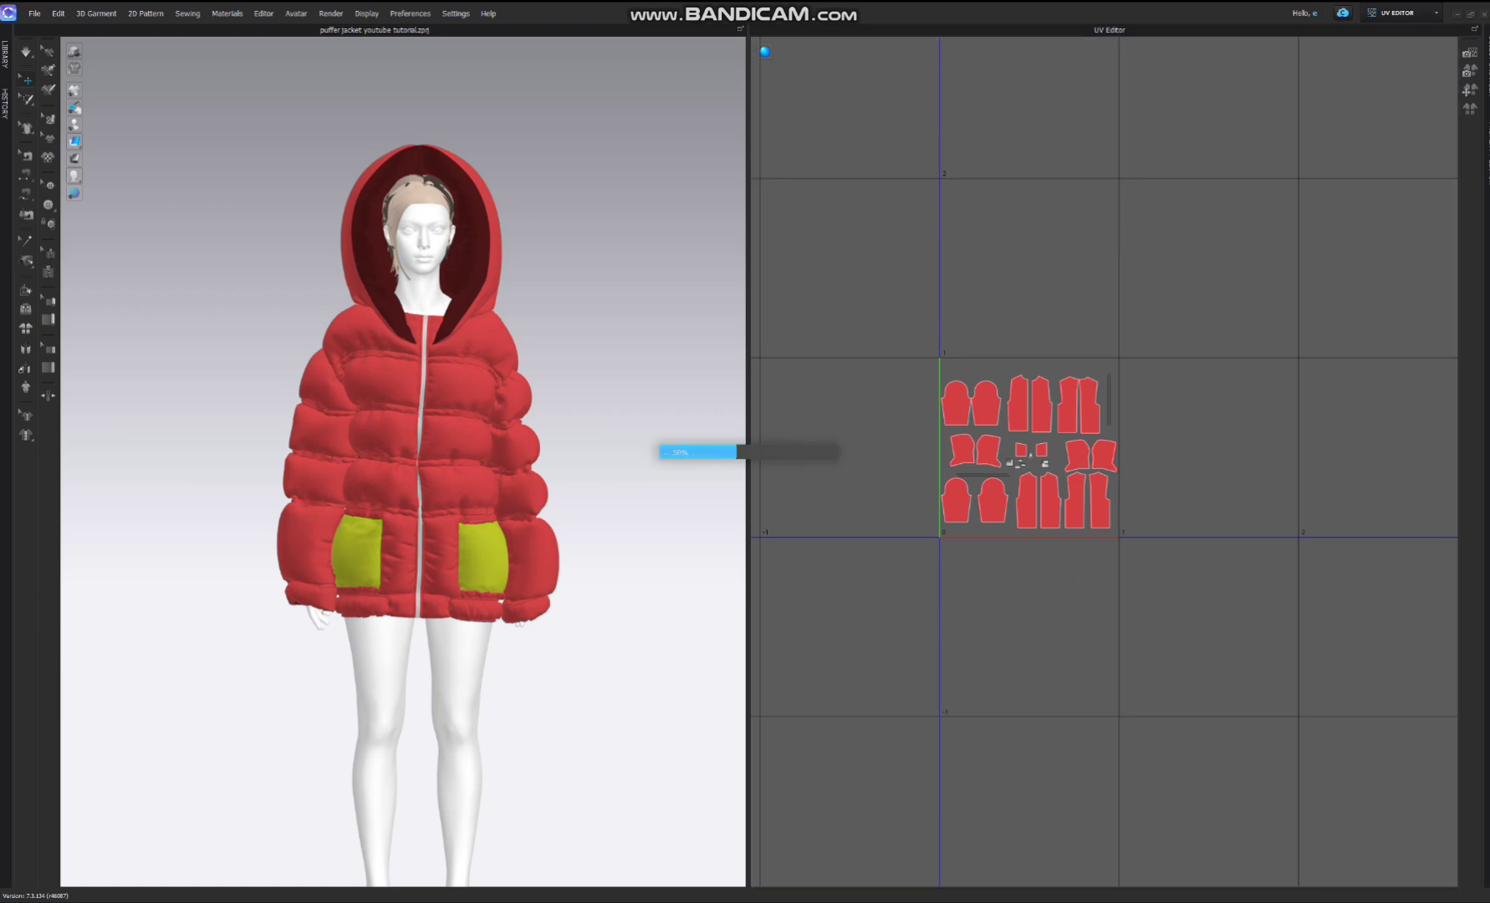
left_click(1436, 12)
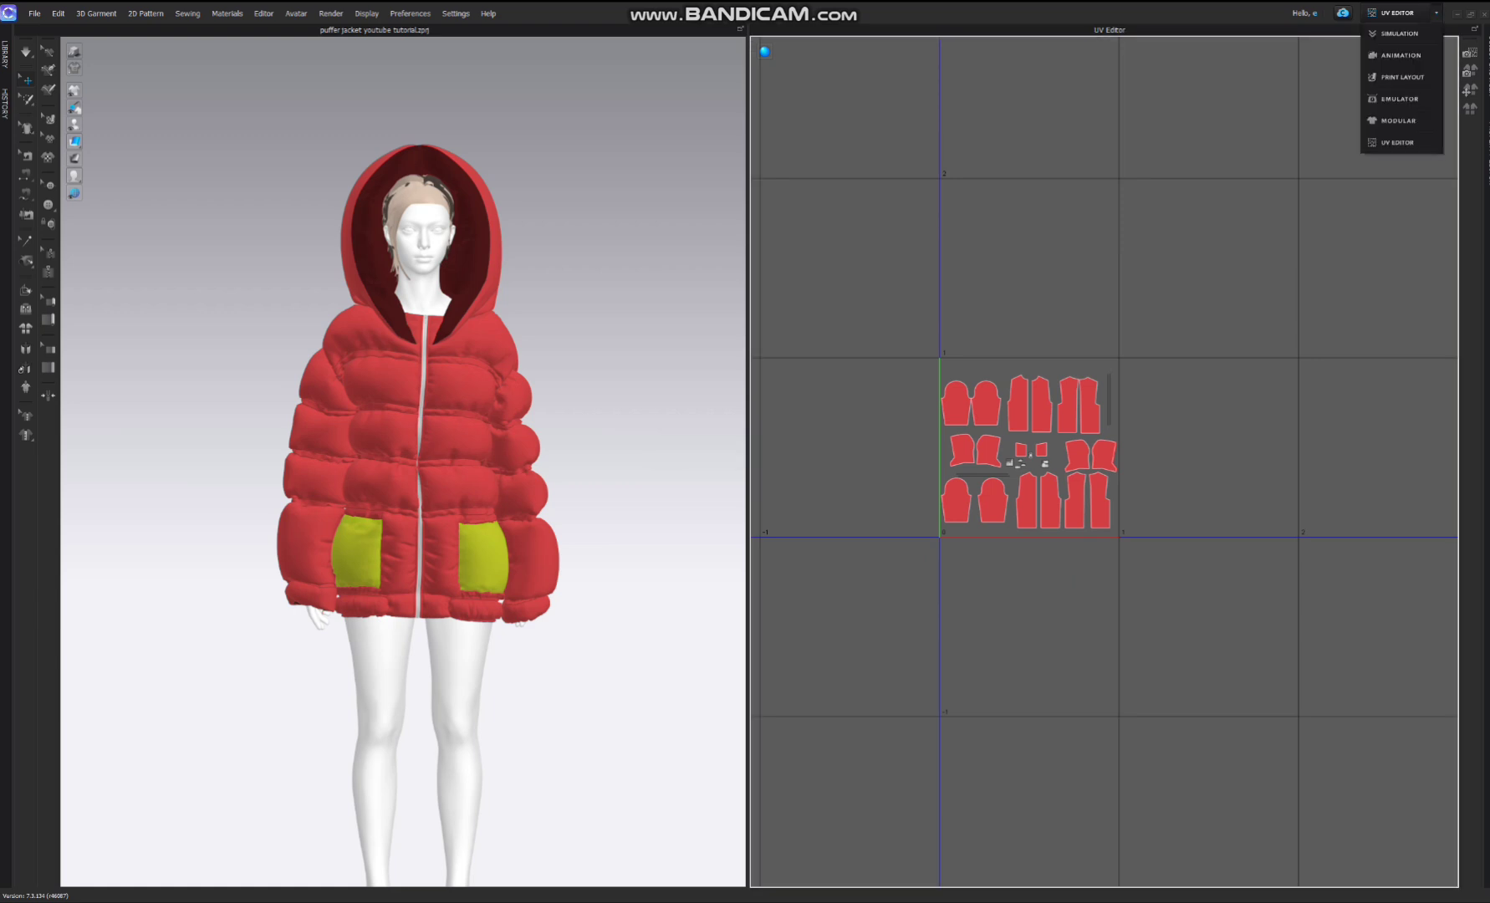
left_click(1399, 34)
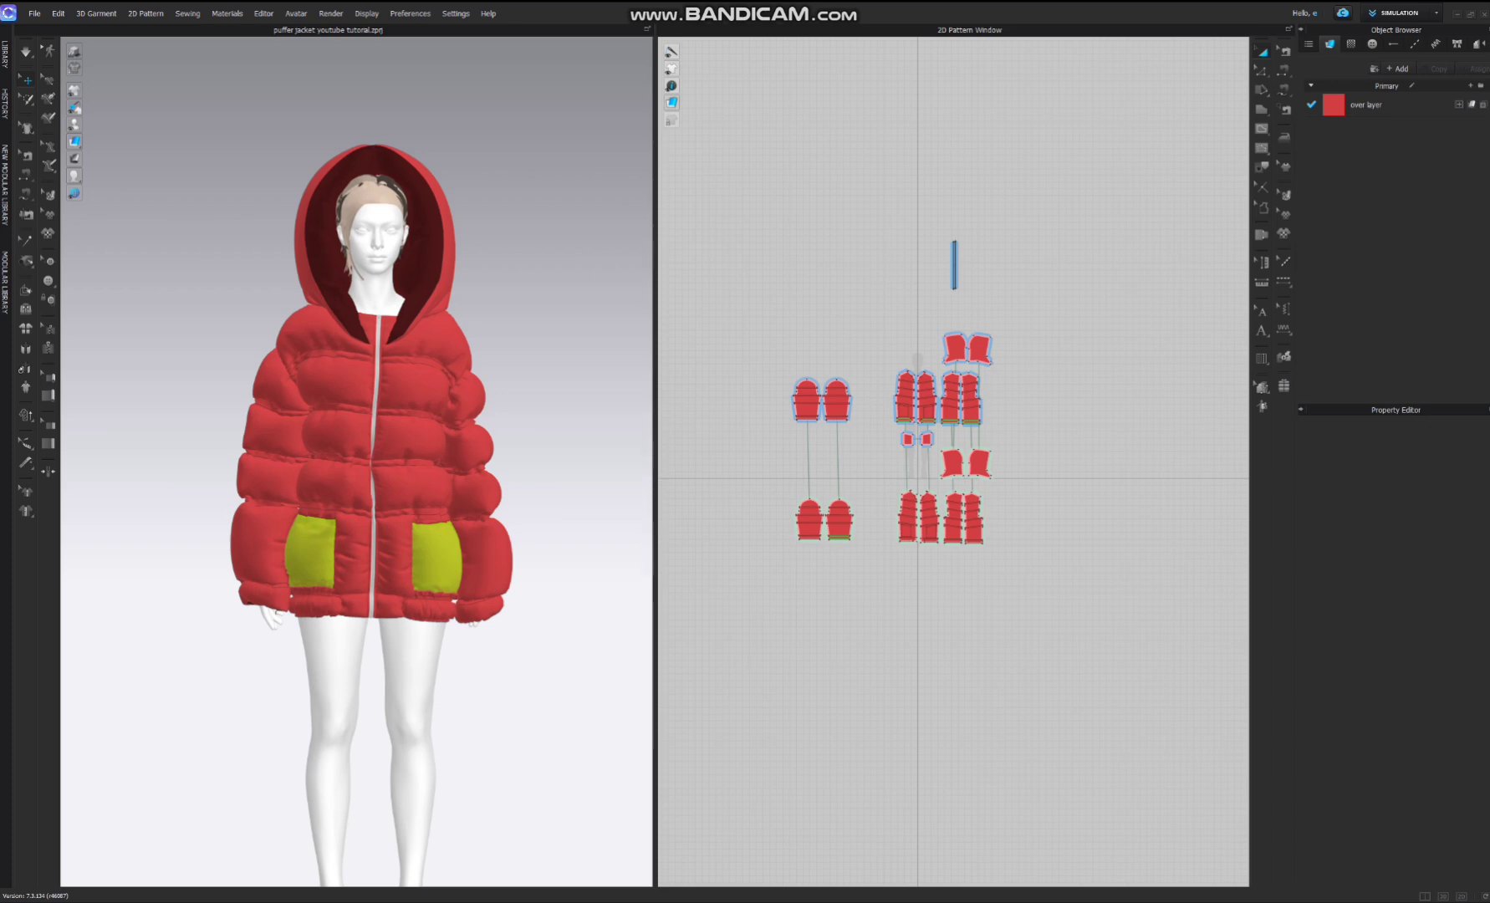
Set the particle distance of all patterns to 5 mm and simulate the garment.
left_click_drag(1061, 210, 688, 636)
scroll(1392, 653, "down", 5)
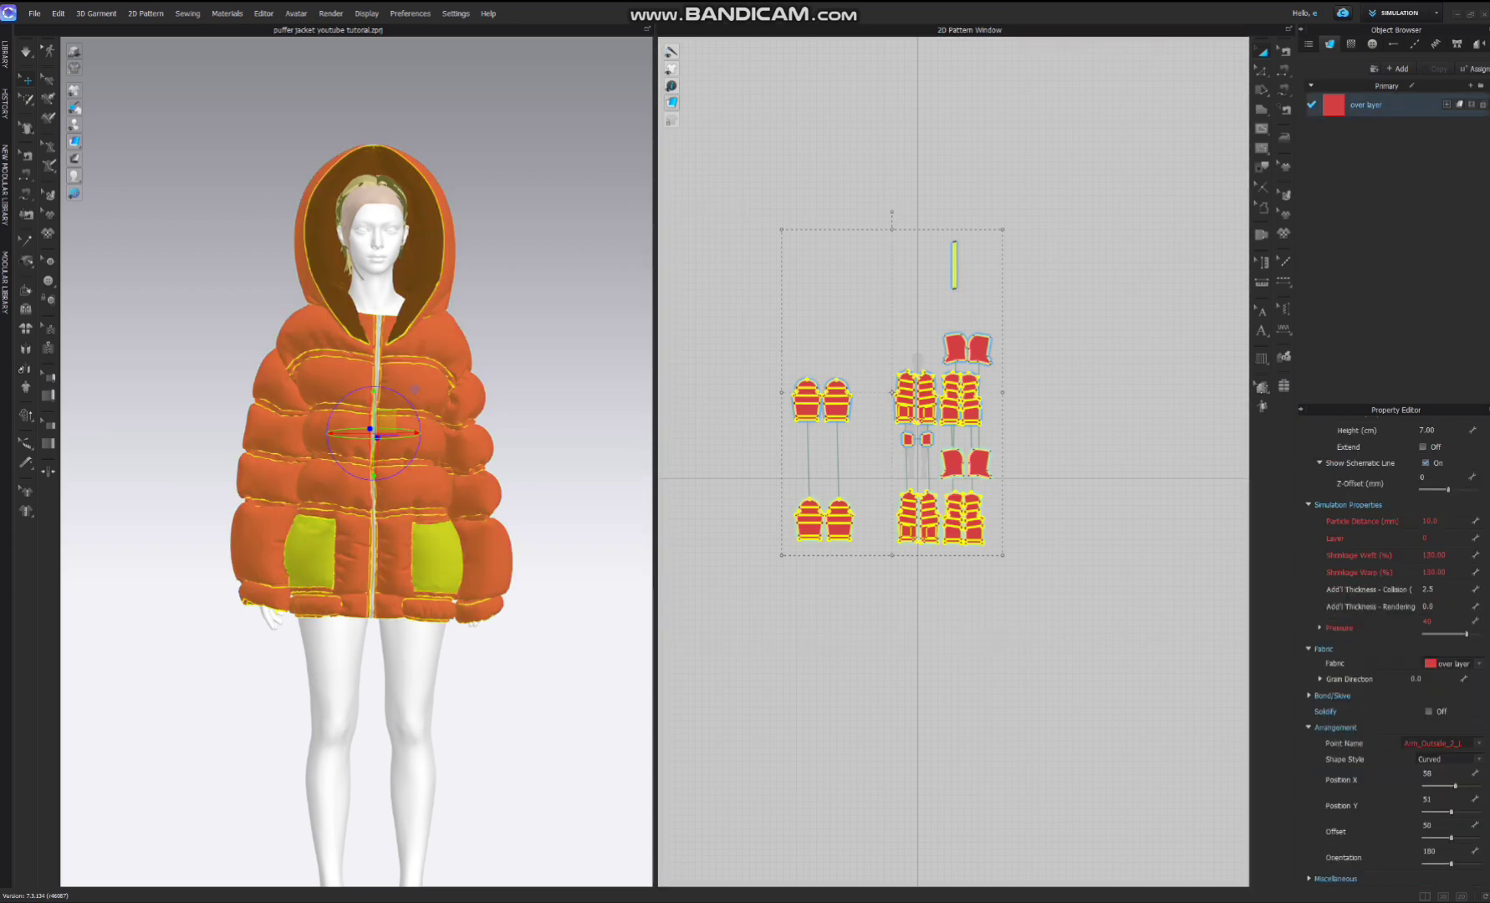
left_click(1444, 520)
type("5")
key("Return")
scroll(1392, 652, "down", 1)
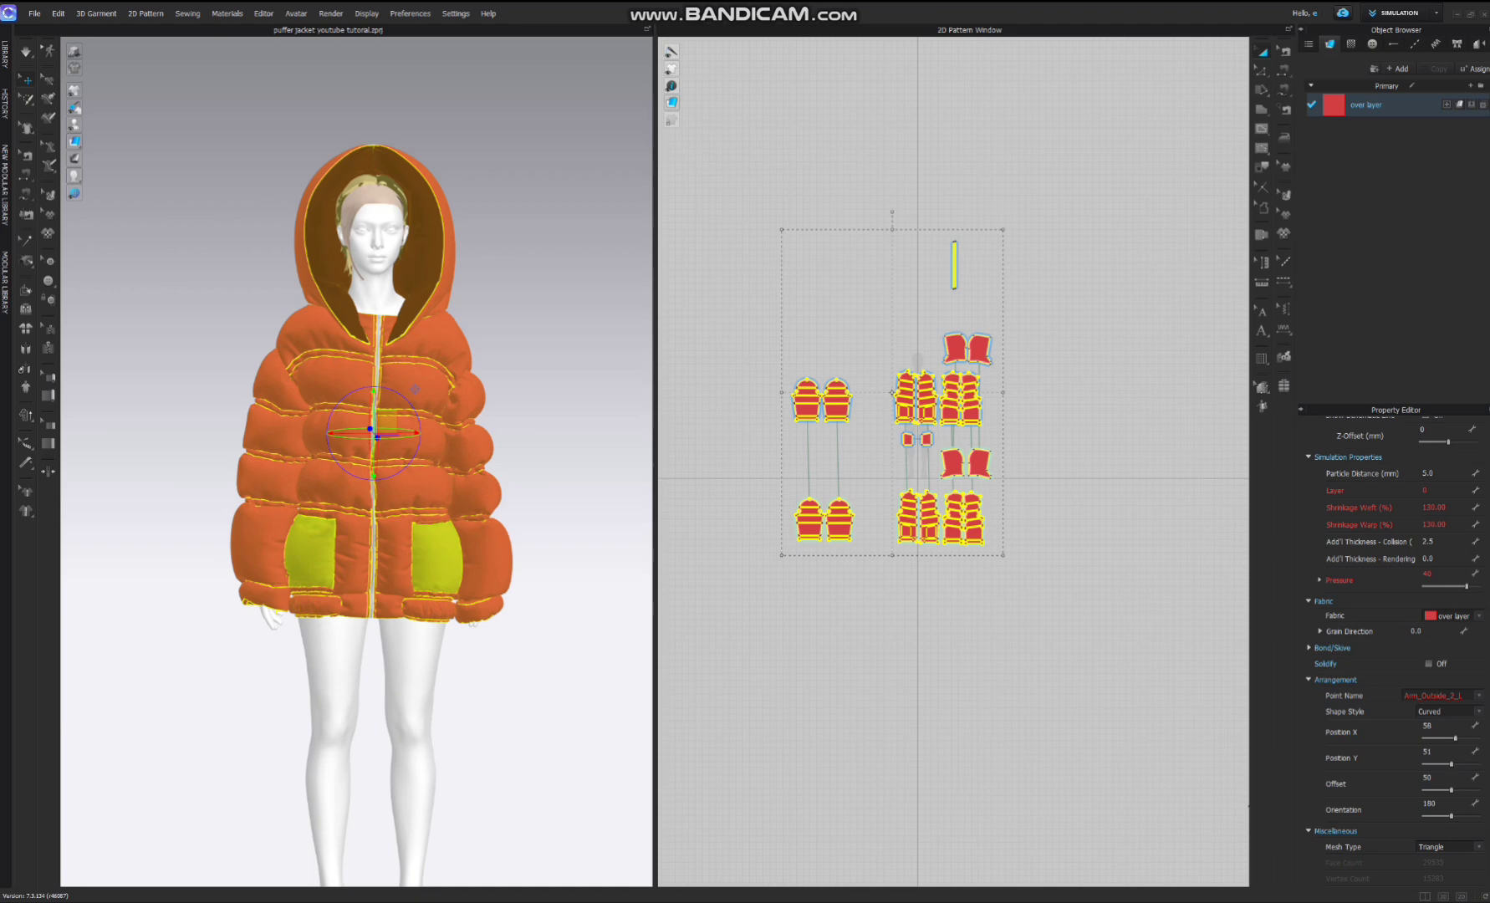
key("space")
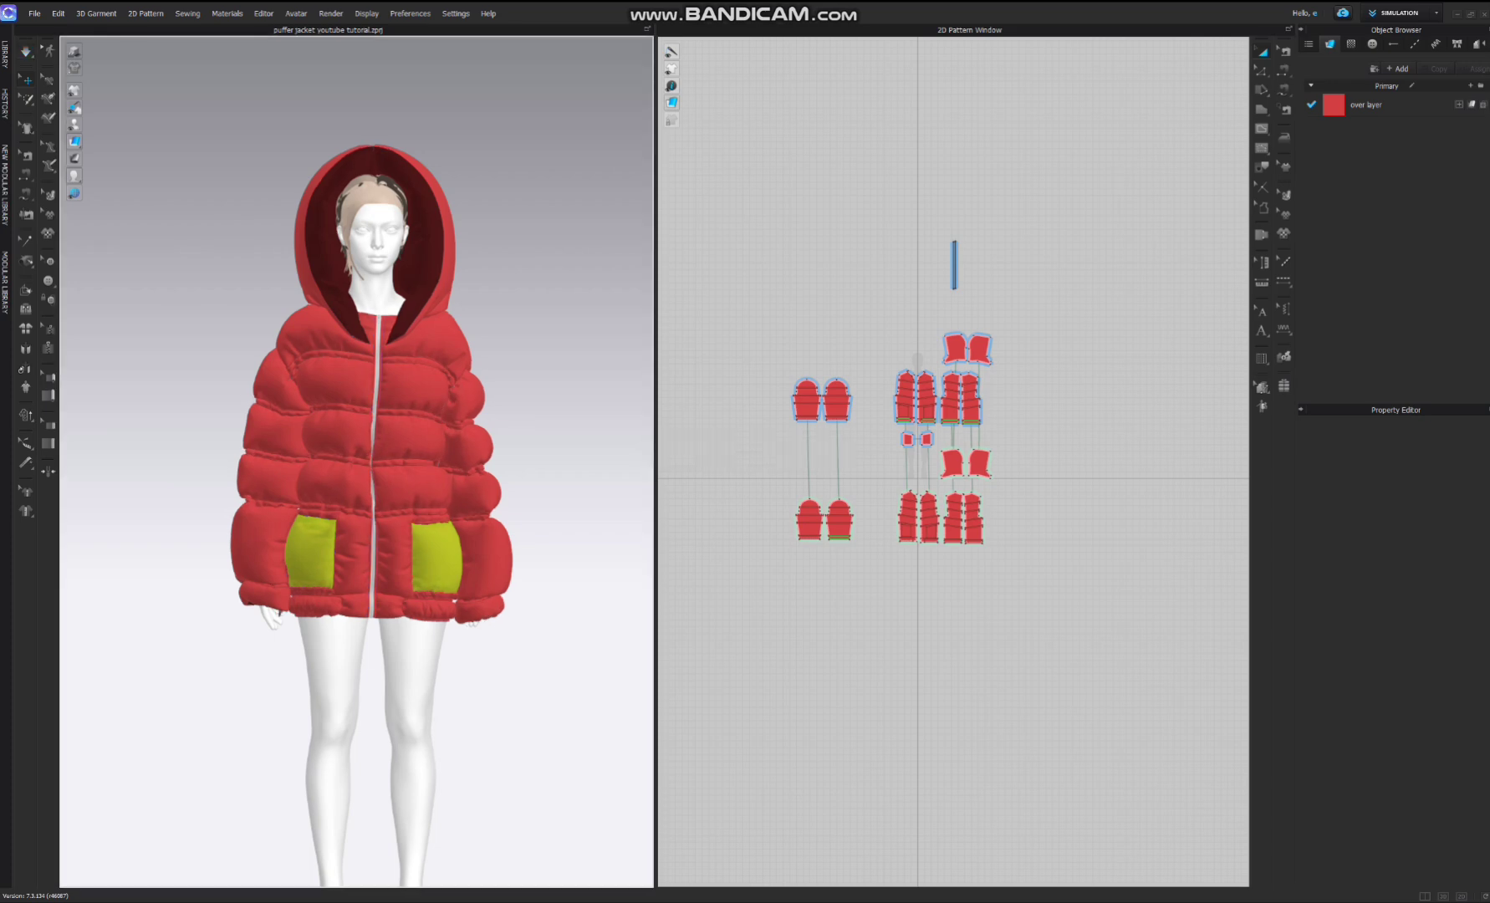
Start an OBJ export of the puffer jacket project.
key("alt+f")
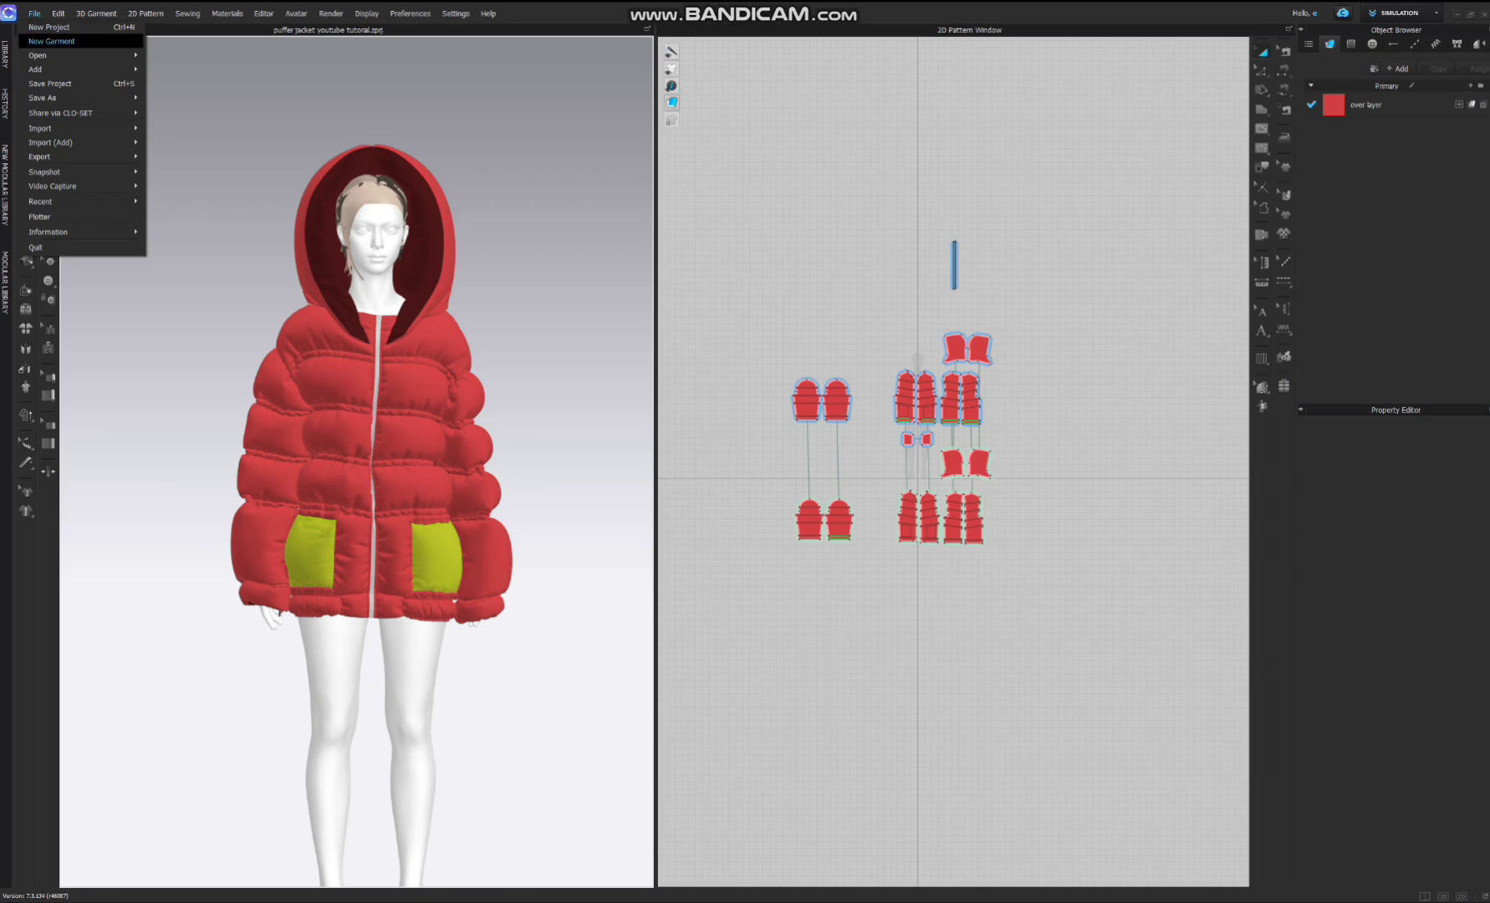
mouse_move(81, 157)
key("Down")
key("Down")
key("Down")
key("Down")
key("Down")
key("Down")
key("Down")
key("Down")
key("Down")
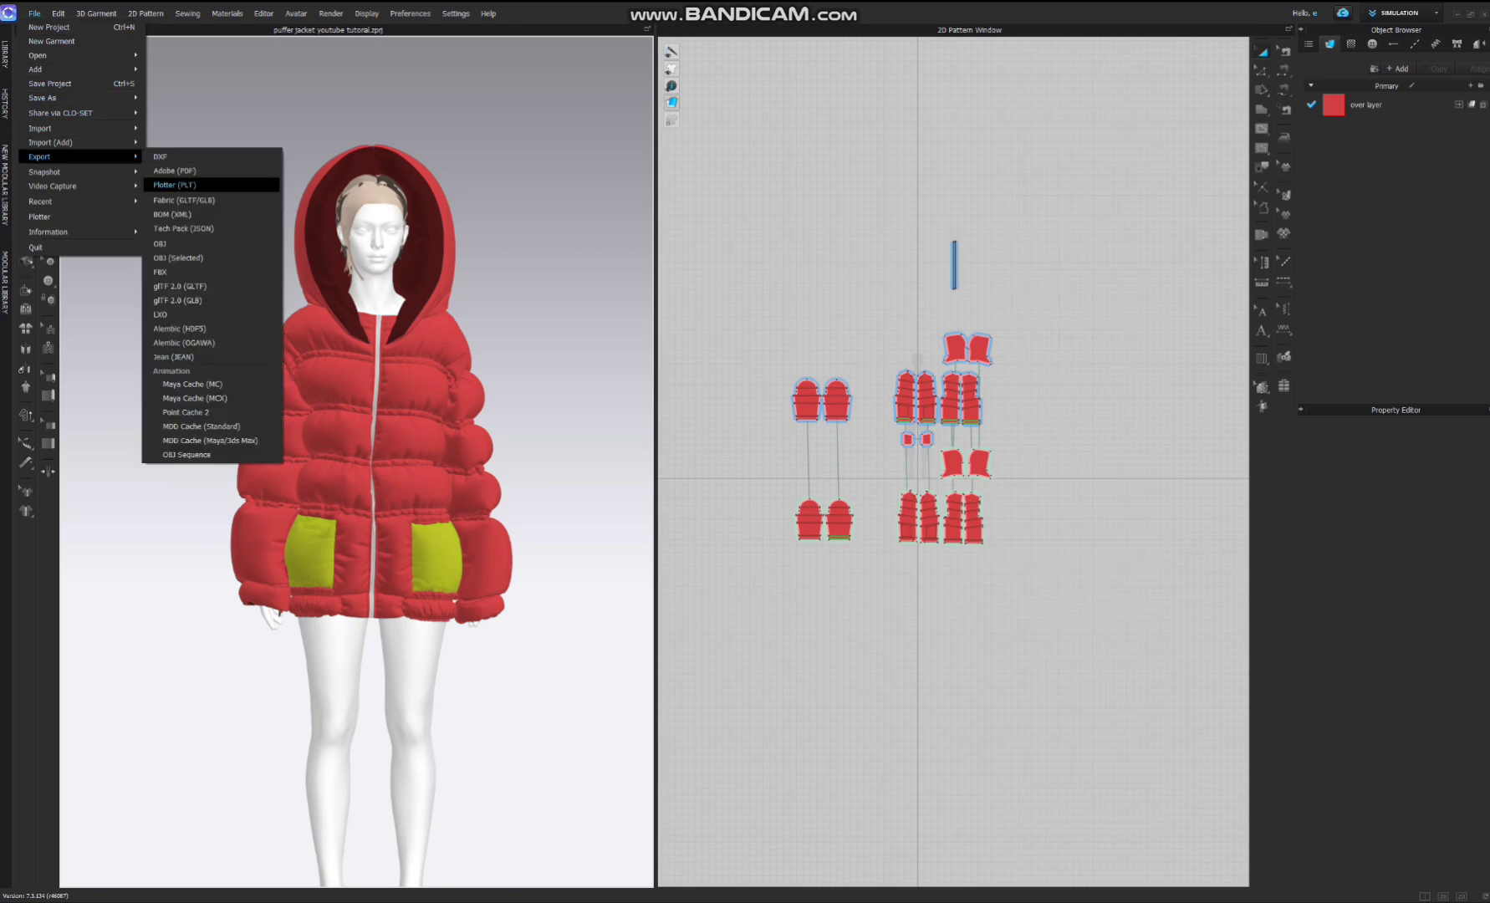
key("Up")
key("Up")
key("Return")
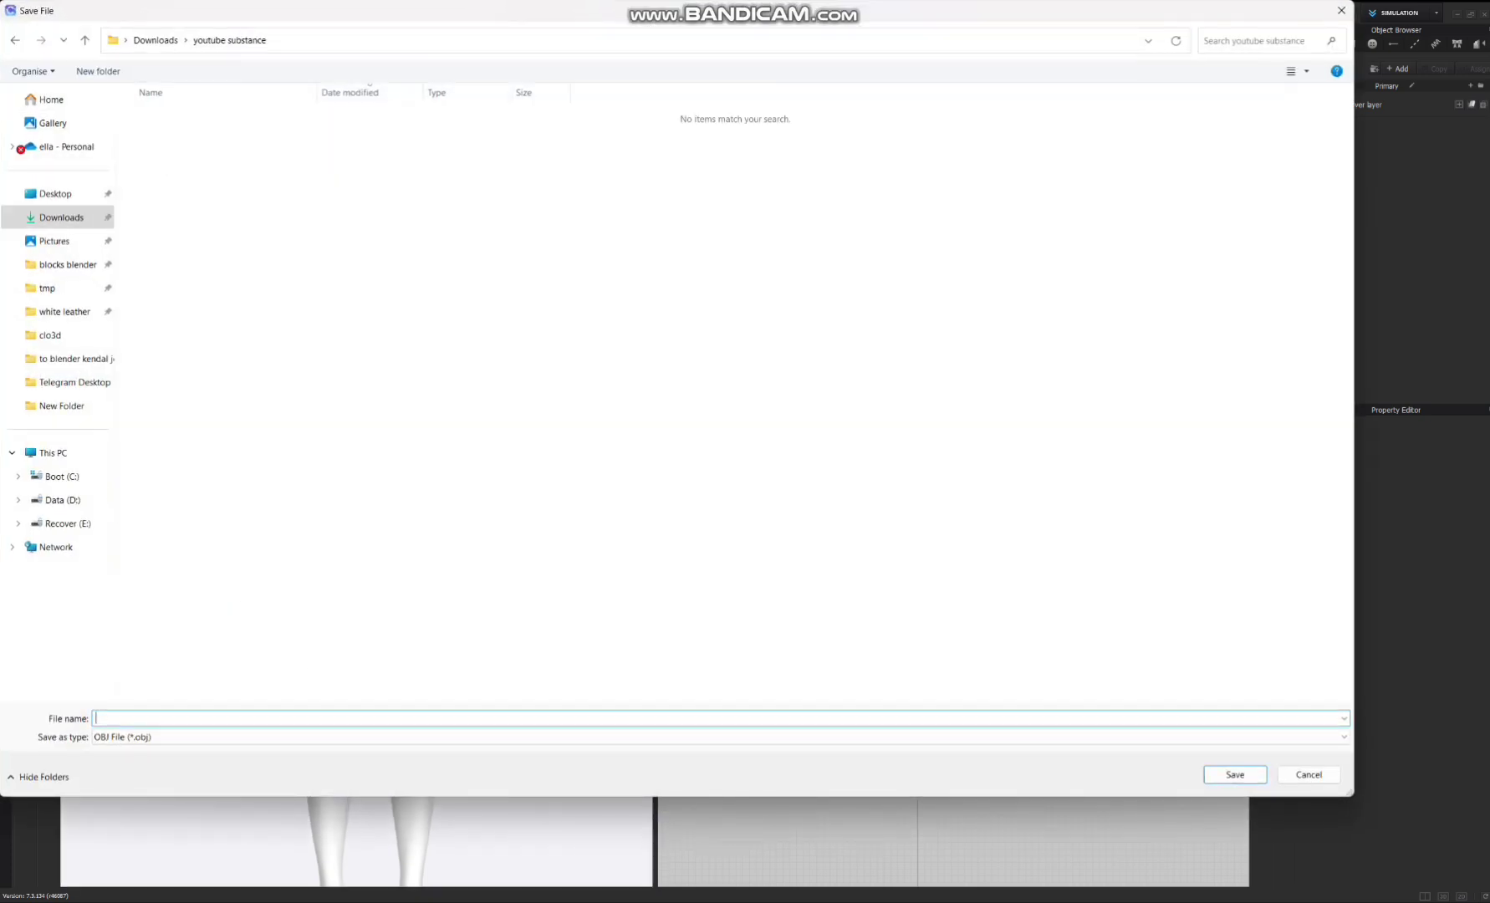
Name the OBJ file "subscribe for more" in the youtube substance folder and export it with the Thick option.
type("subs")
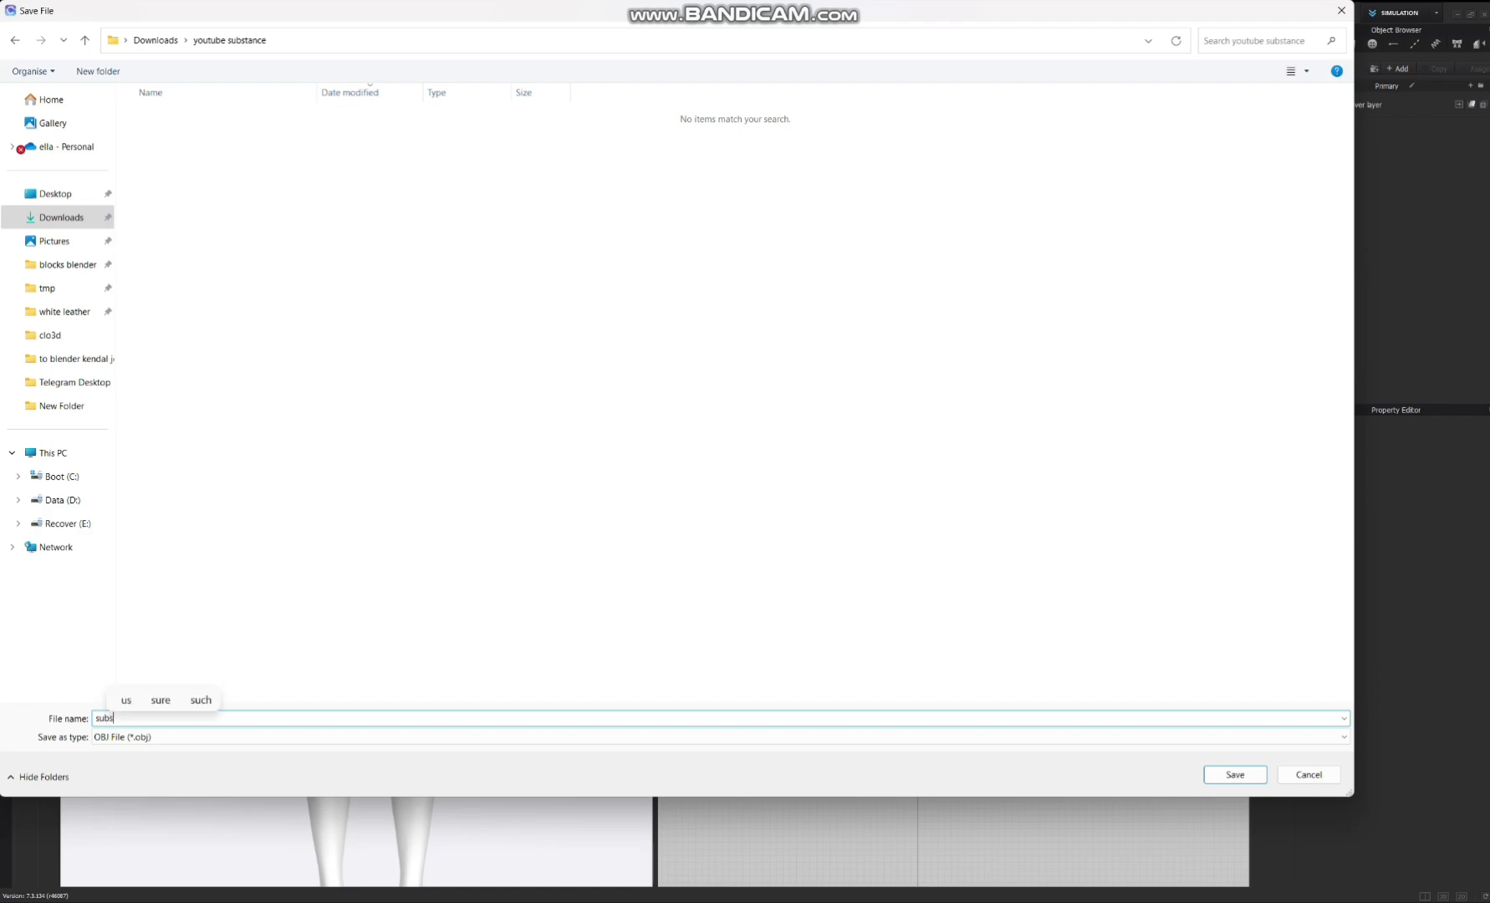
type("cribe for more")
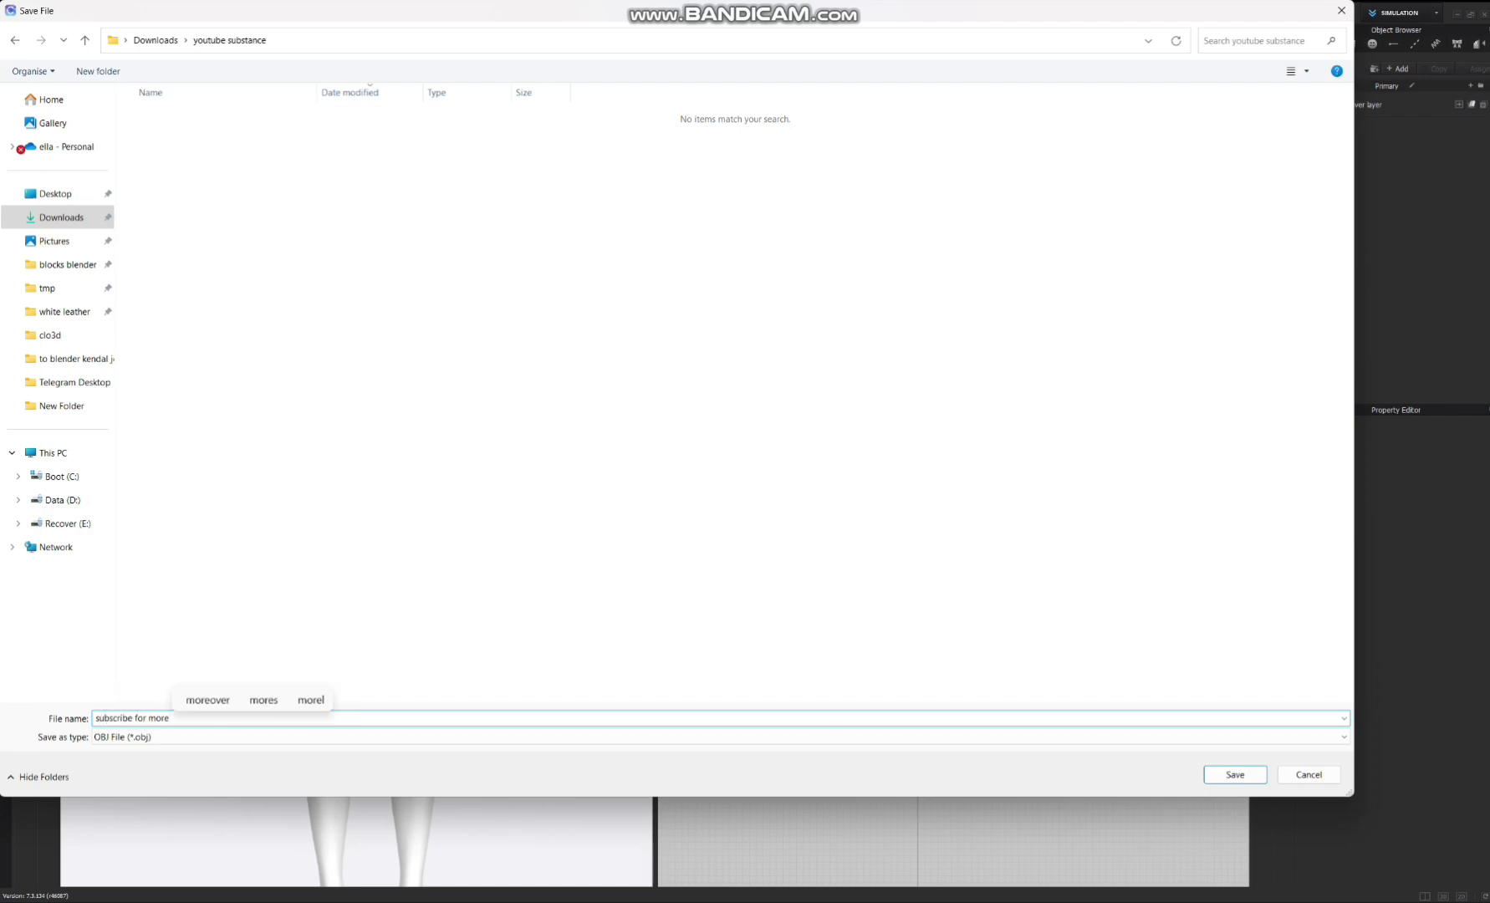
key("Return")
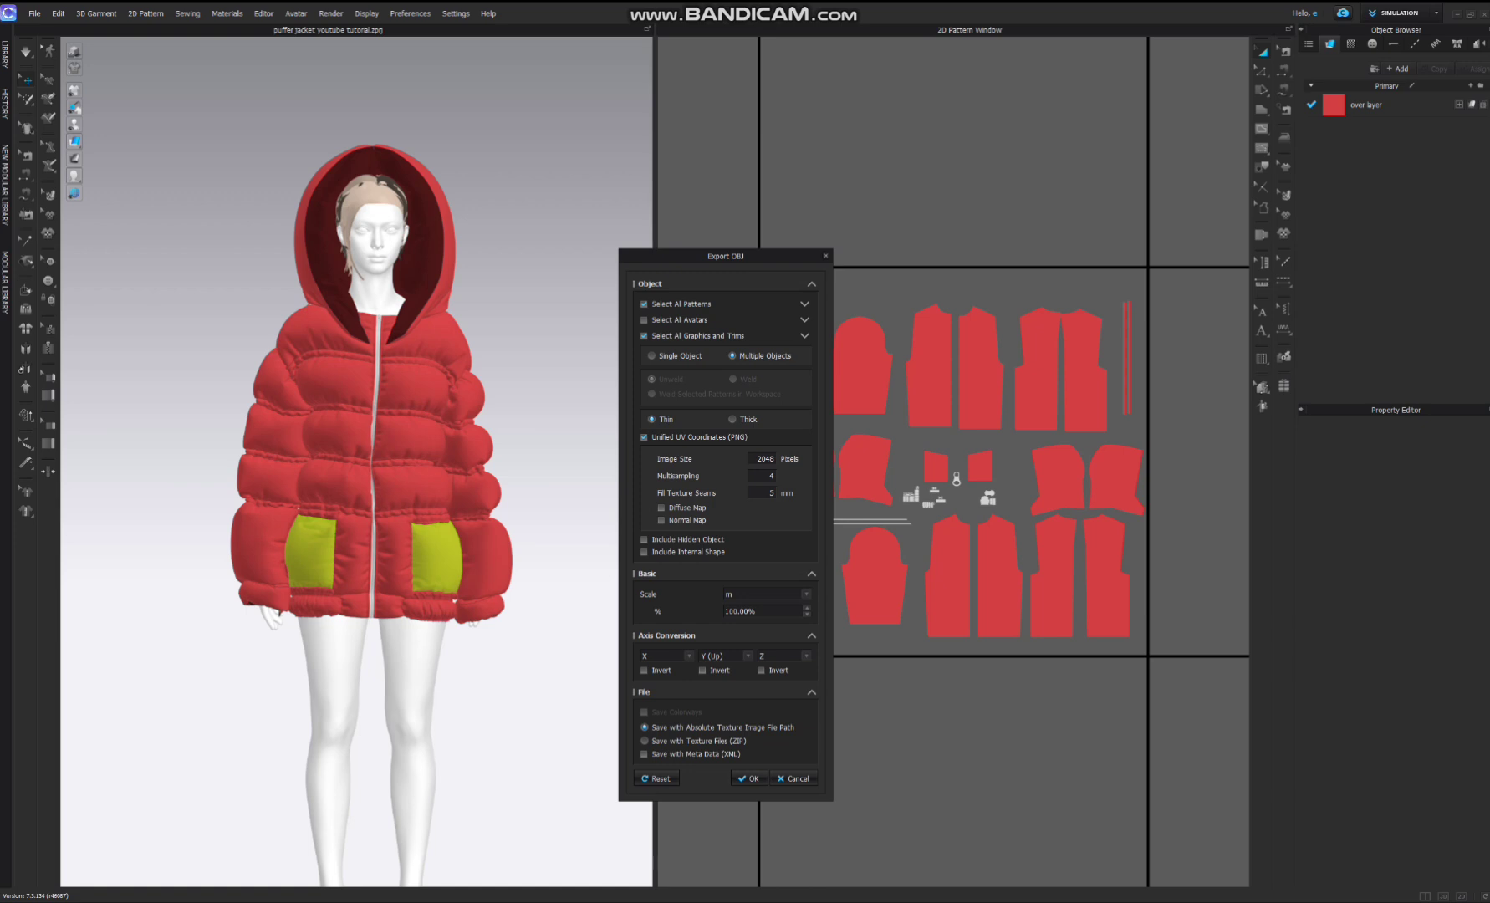
left_click(733, 419)
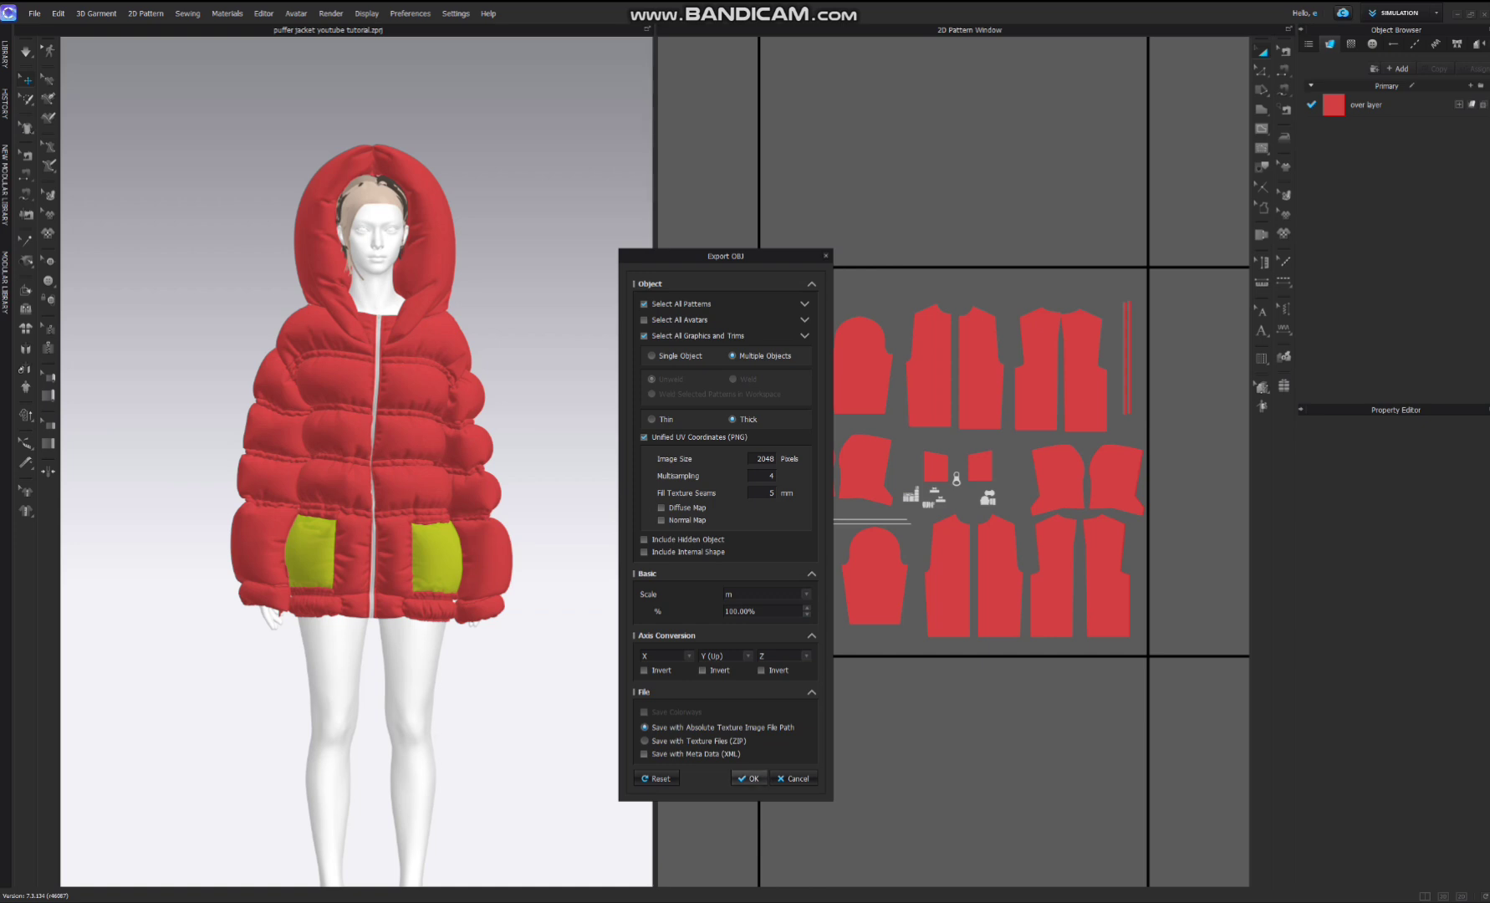
key("Return")
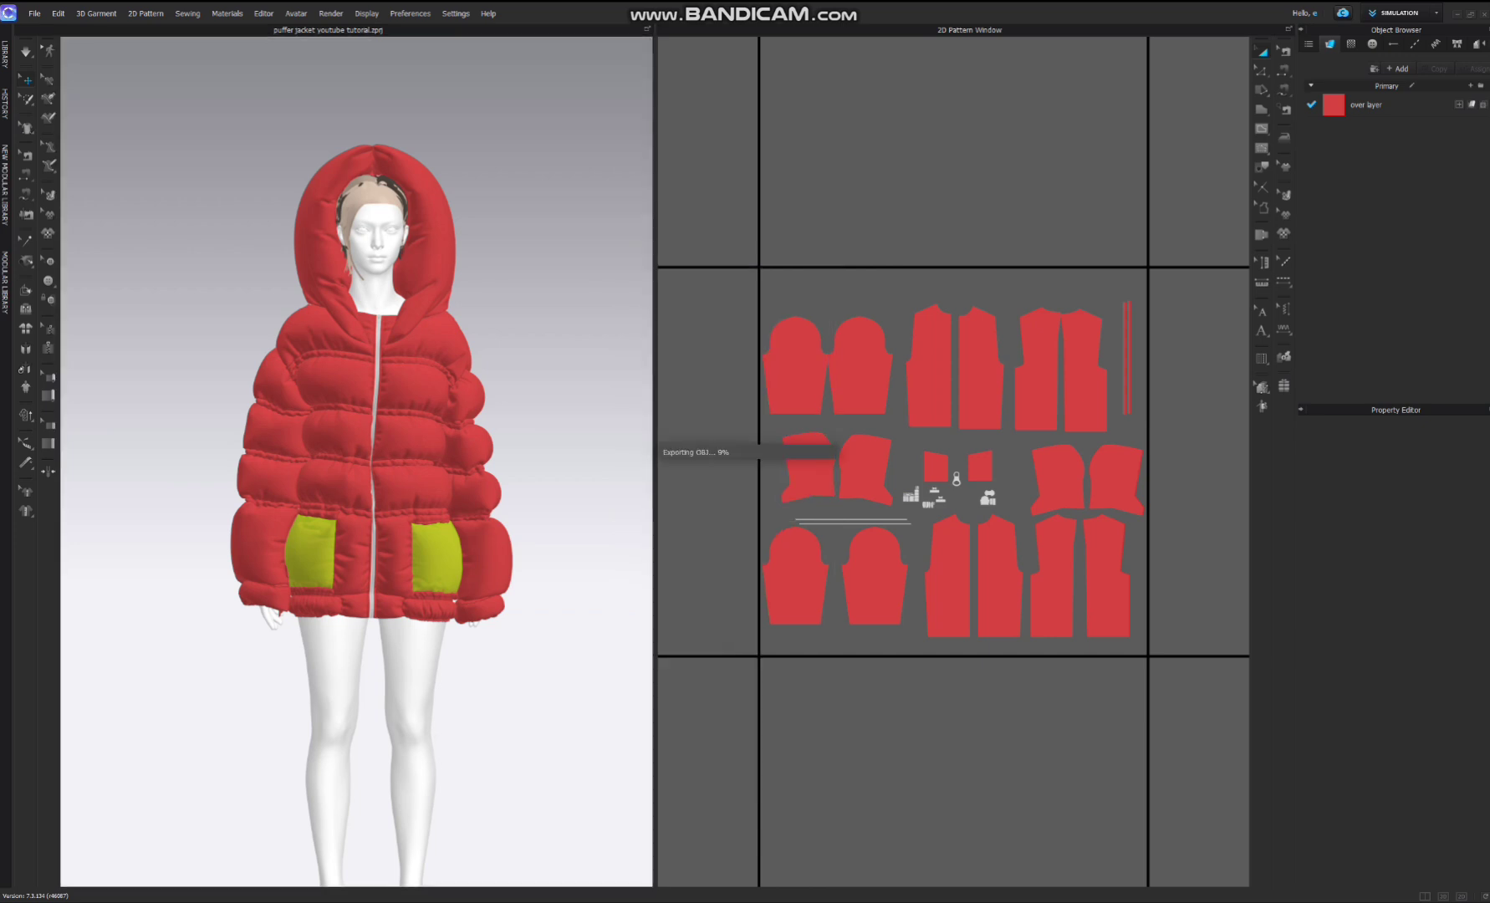
Find and open Adobe Substance 3D Painter.
key("super+s")
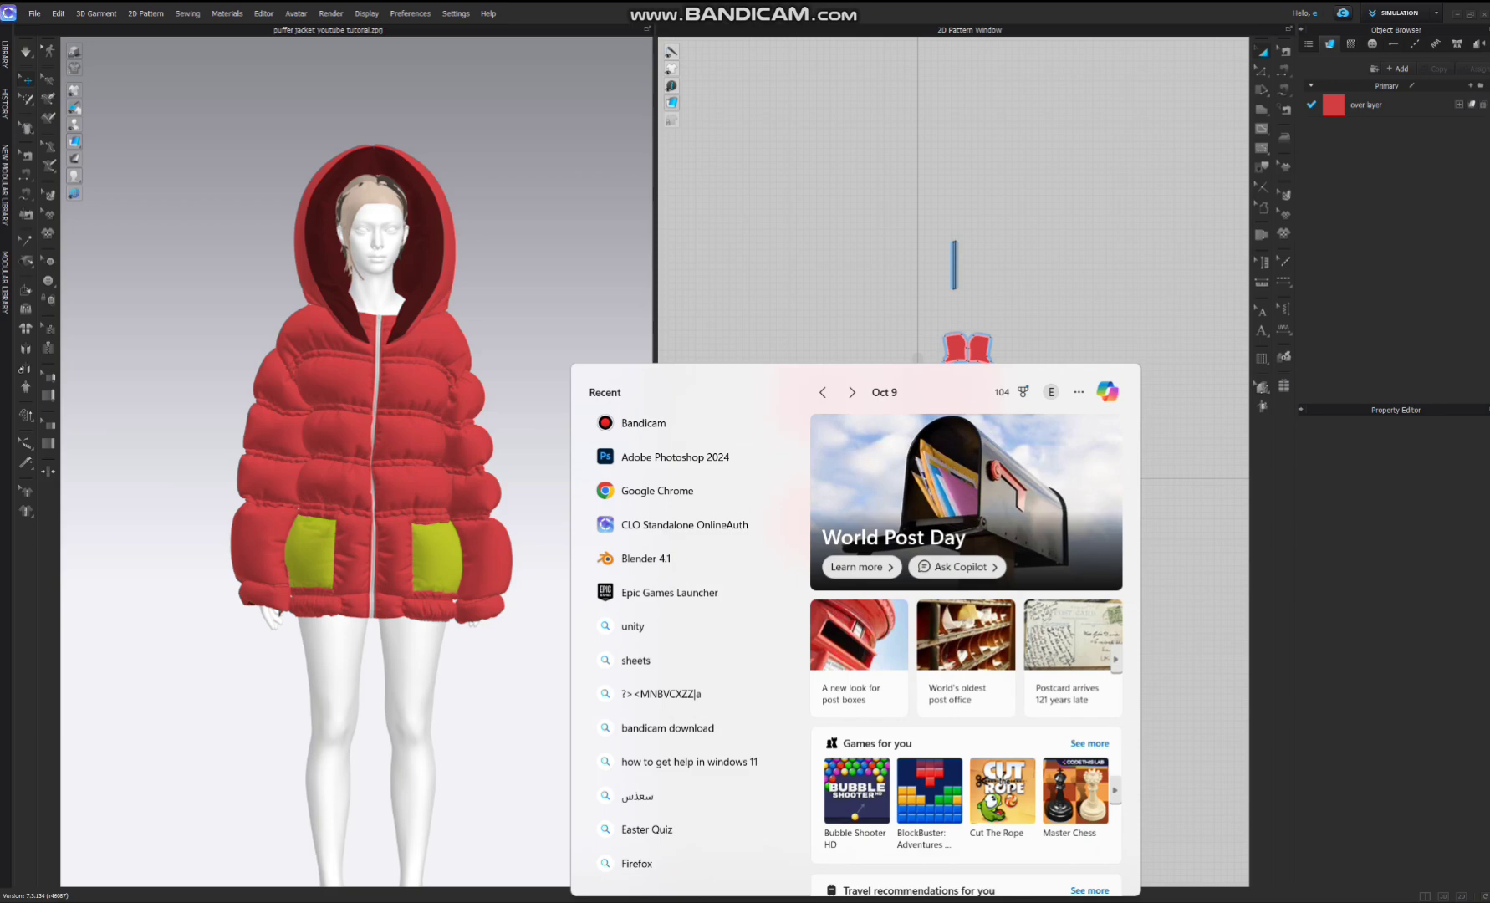
type("substance")
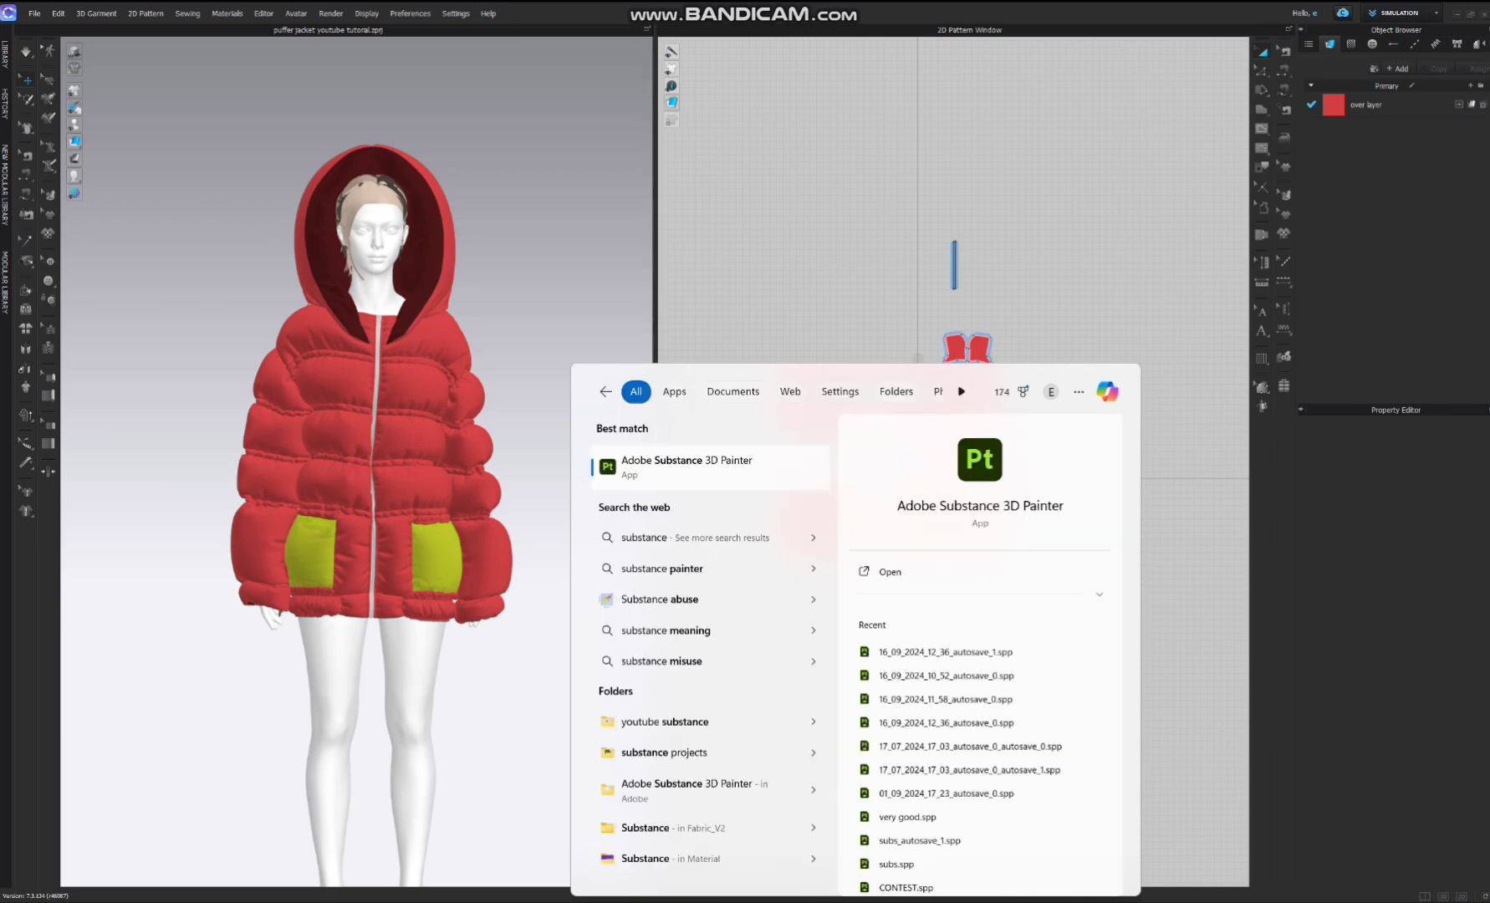
key("Return")
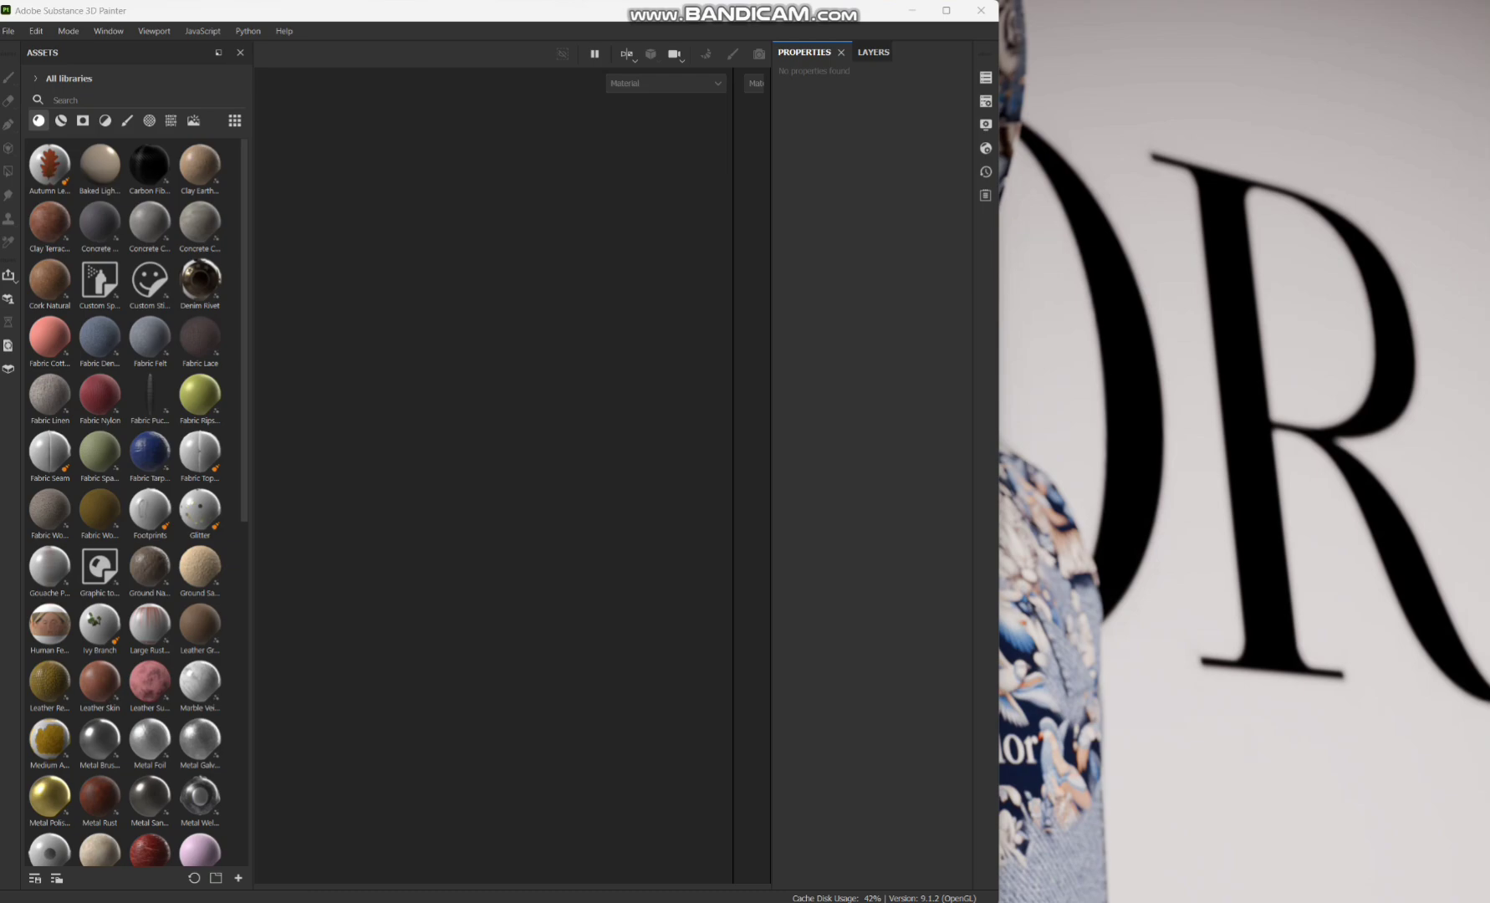
Open a File Explorer window and arrange it side by side with Substance 3D Painter.
key("super+e")
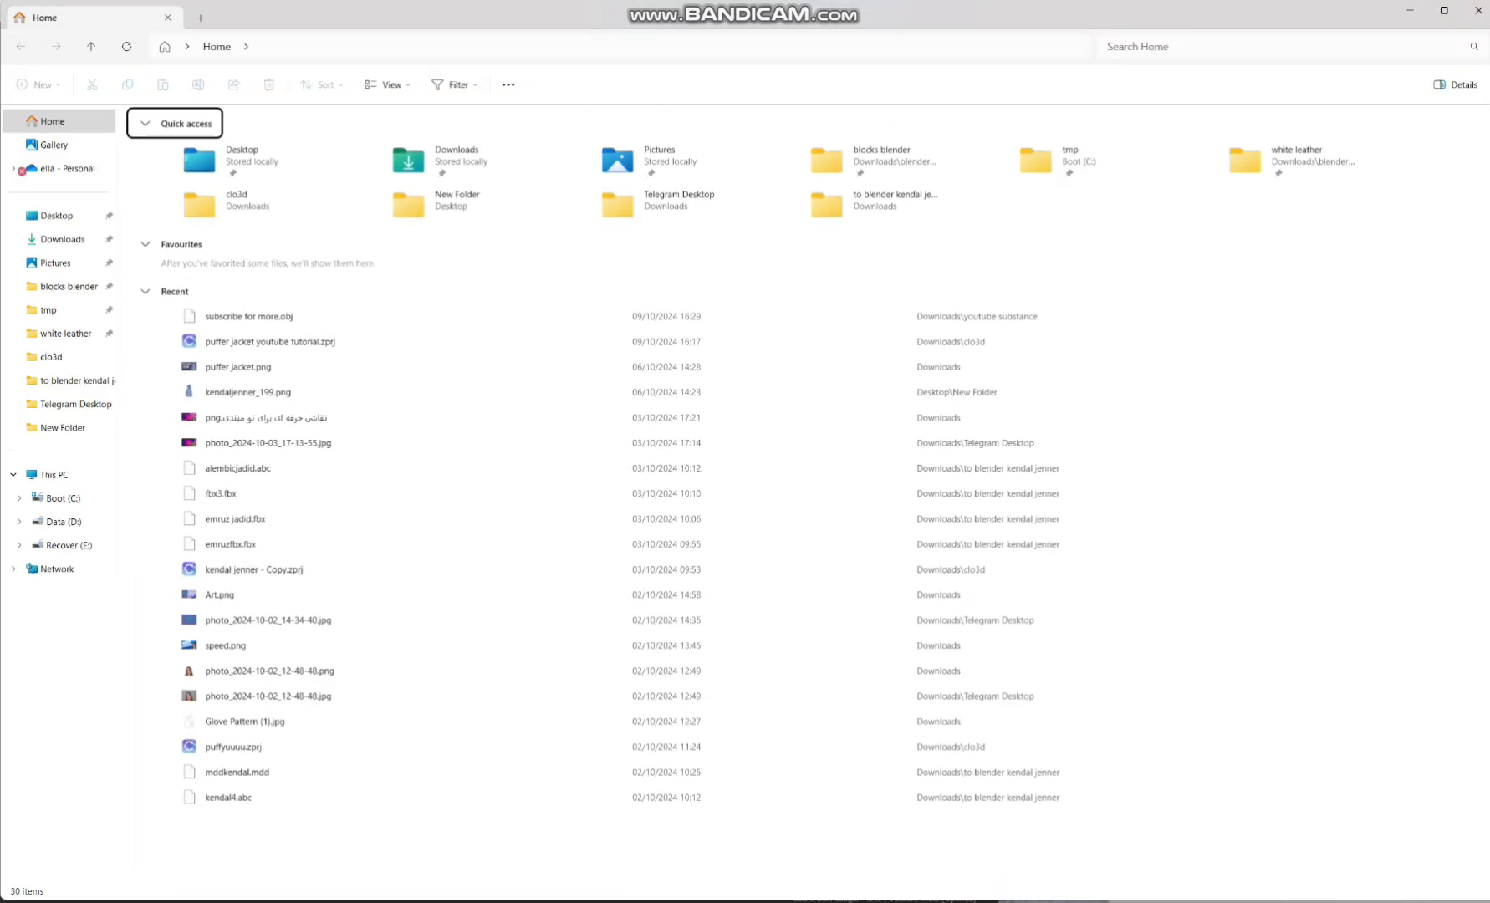
left_click_drag(753, 11, 366, 46)
left_click_drag(784, 47, 732, 37)
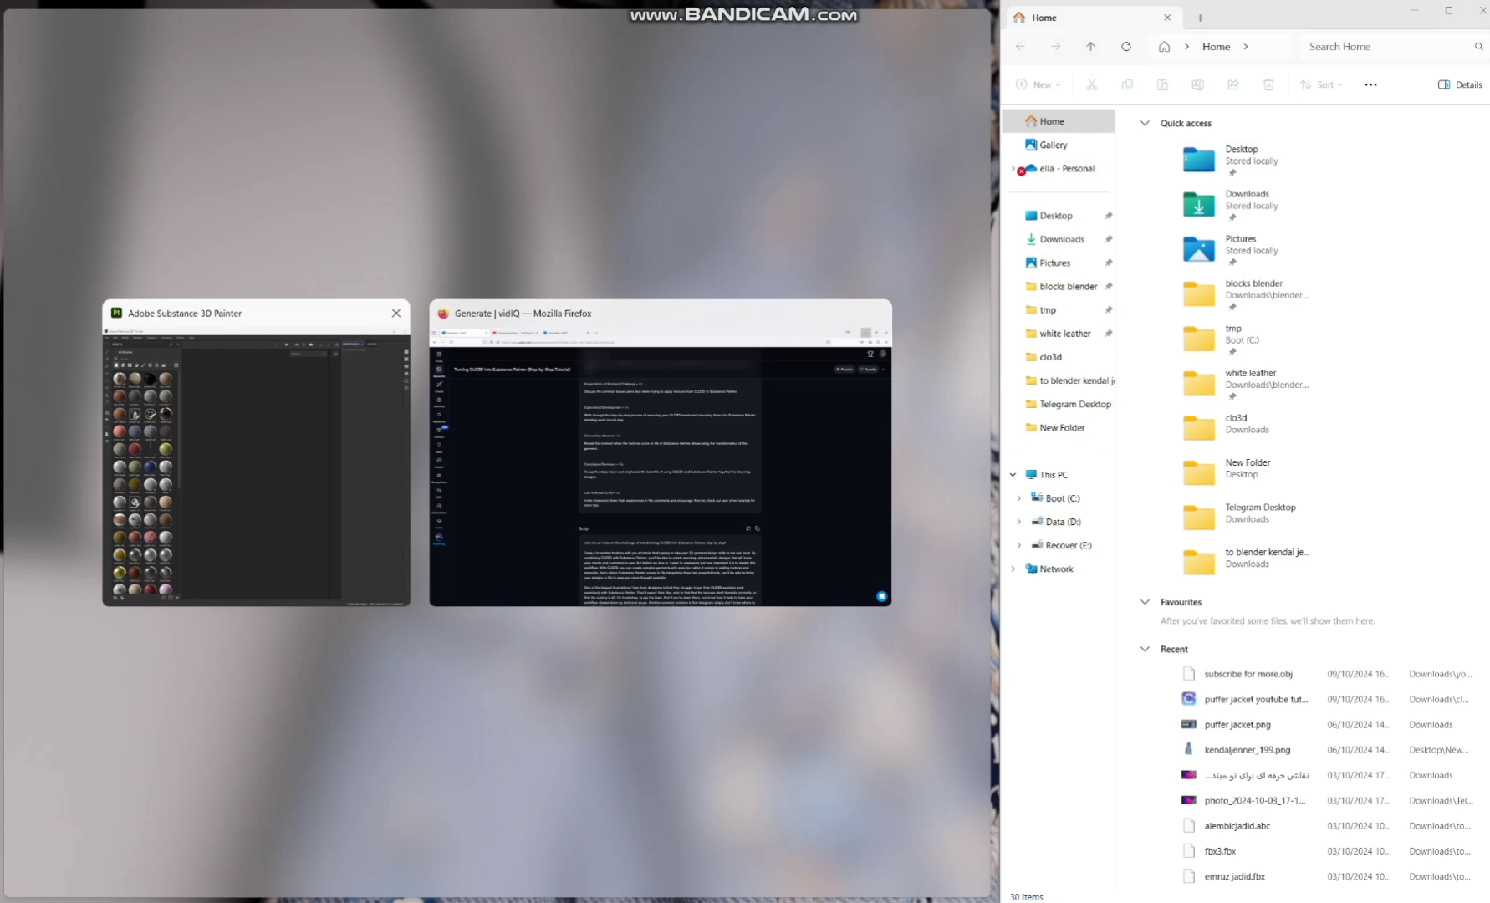
left_click(256, 455)
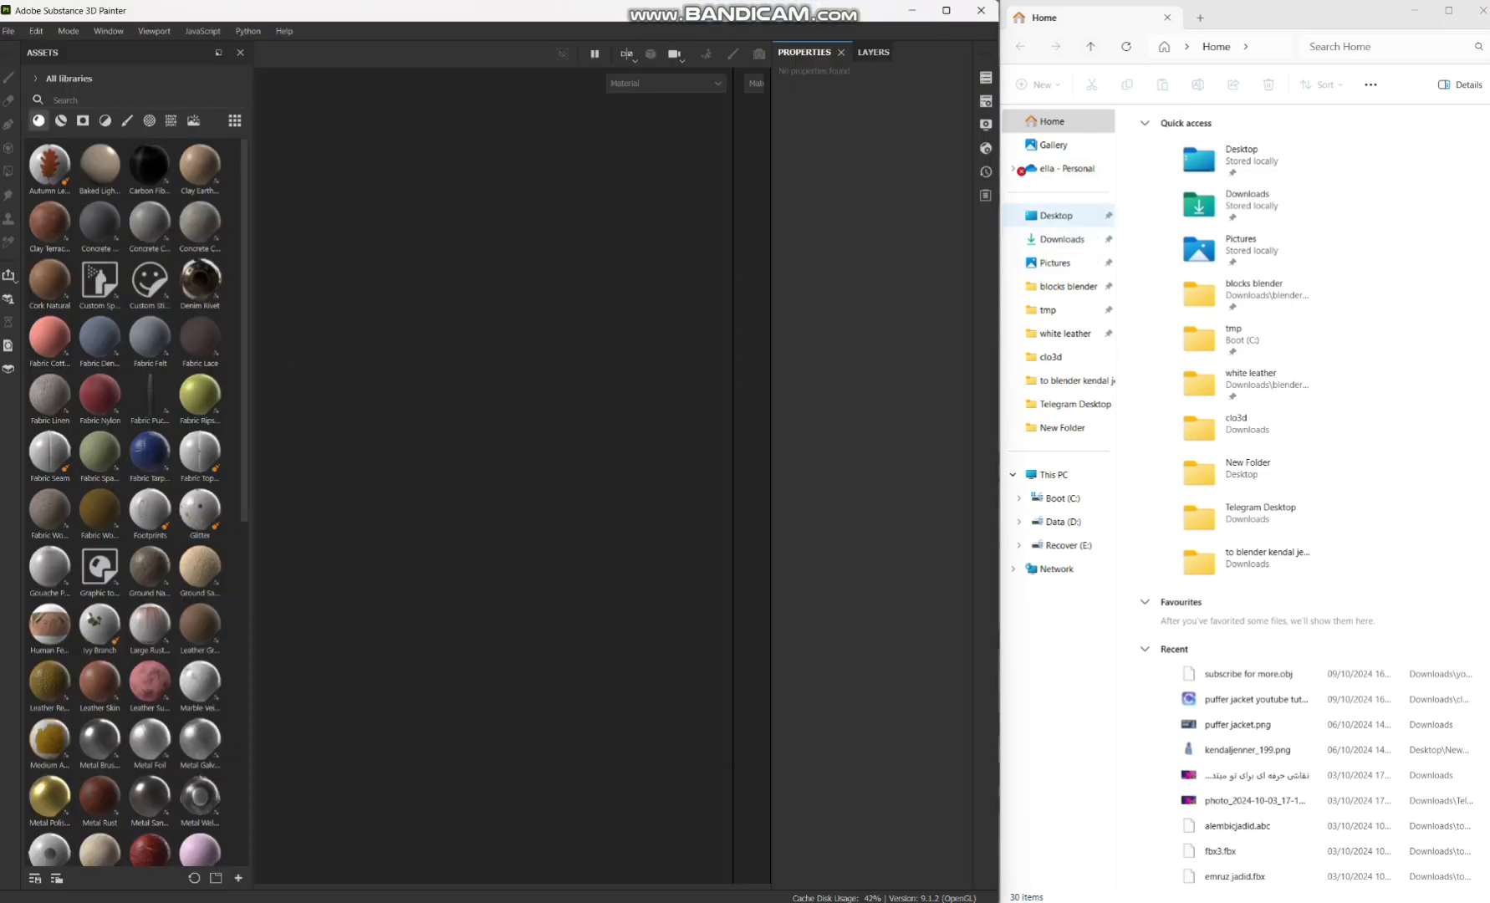
Open the youtube substance folder in Downloads and select subscribe for more.obj.
left_click(1062, 240)
double_click(1209, 209)
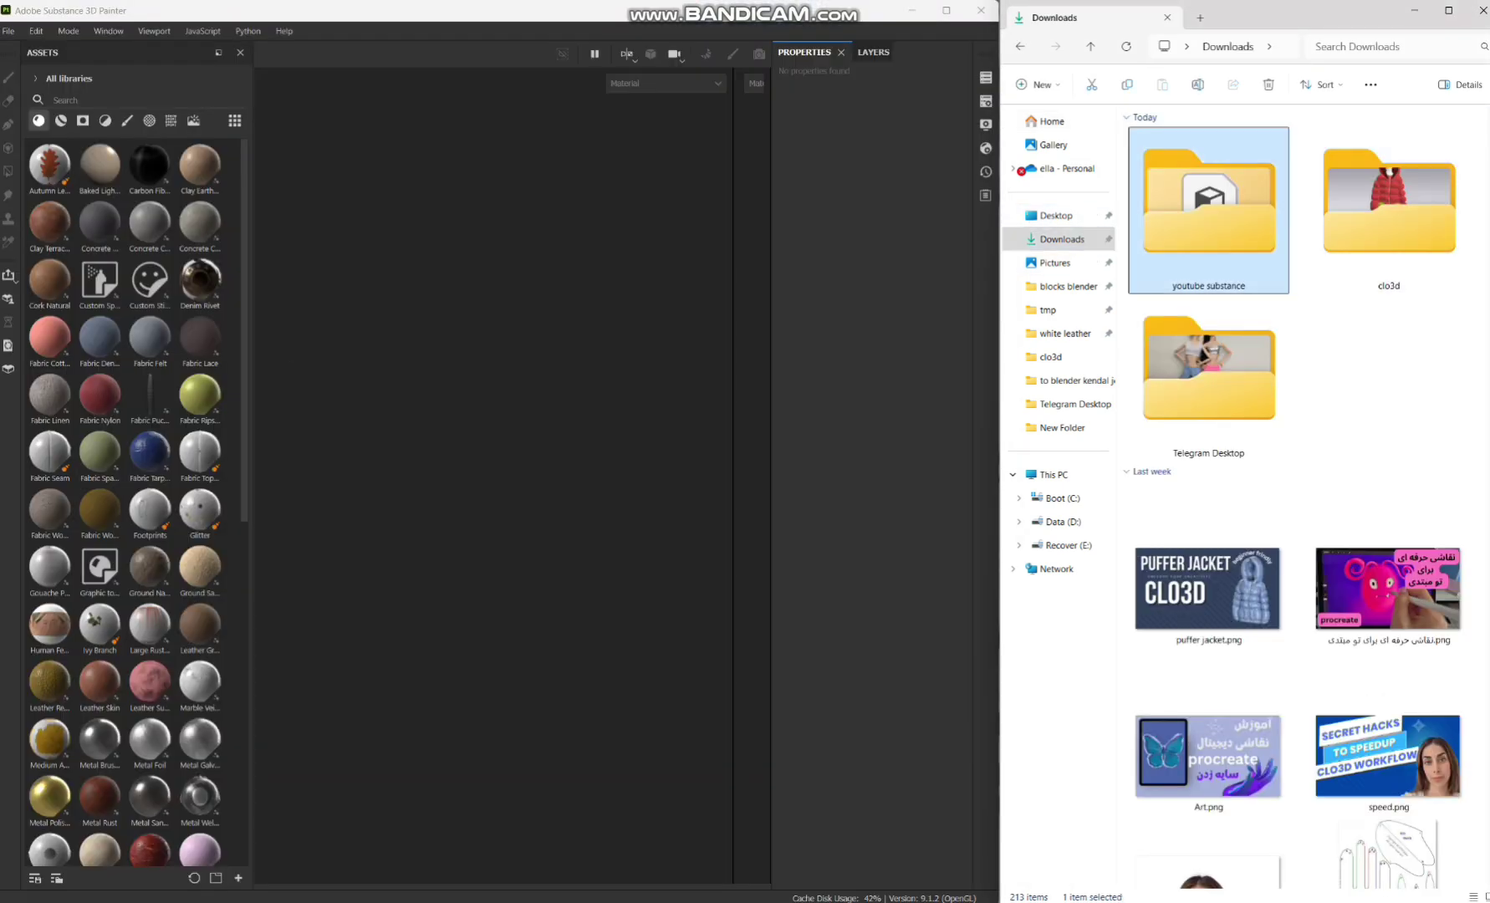
left_click(1189, 177)
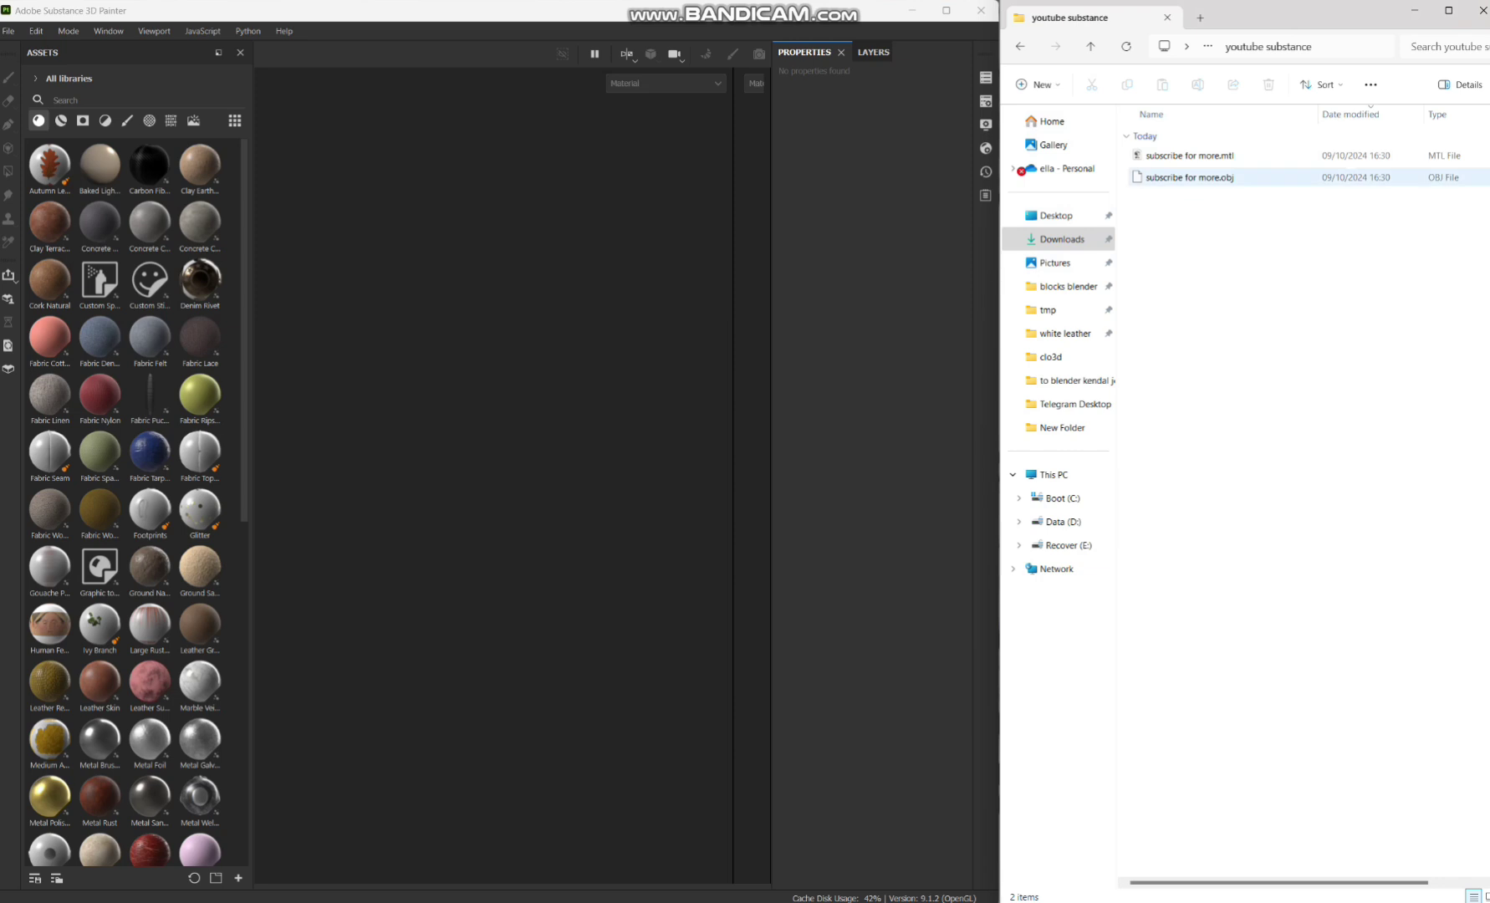
Start a new Substance 3D Painter project from subscribe for more.obj with the Blender (starter_assets) template.
left_click(1189, 178)
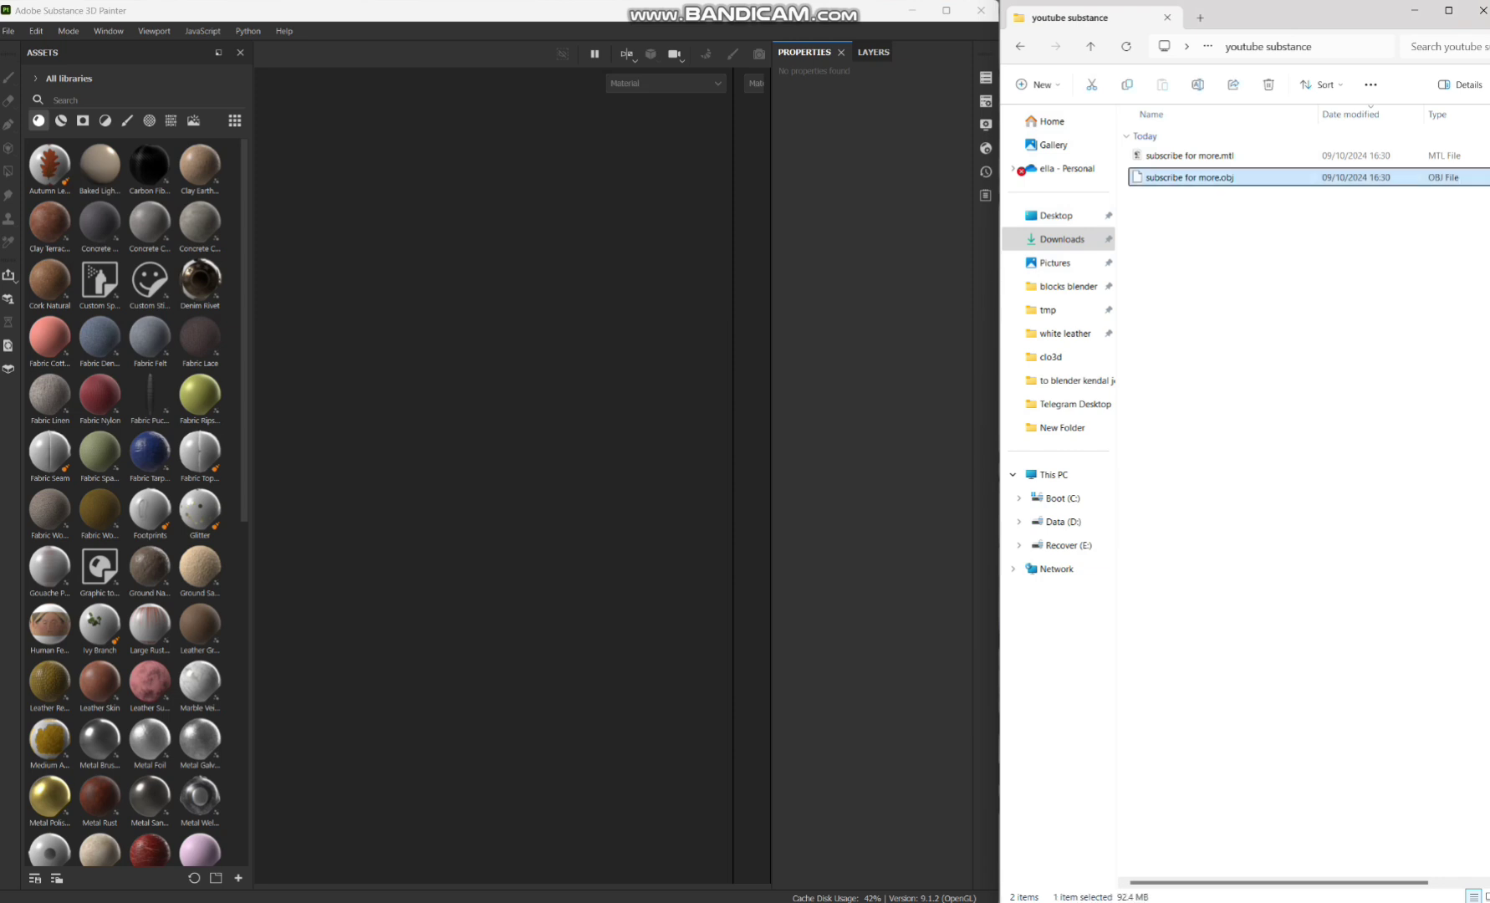
mouse_move(1189, 177)
left_mouse_down()
mouse_move(1200, 209)
mouse_move(927, 225)
mouse_move(389, 316)
left_mouse_up()
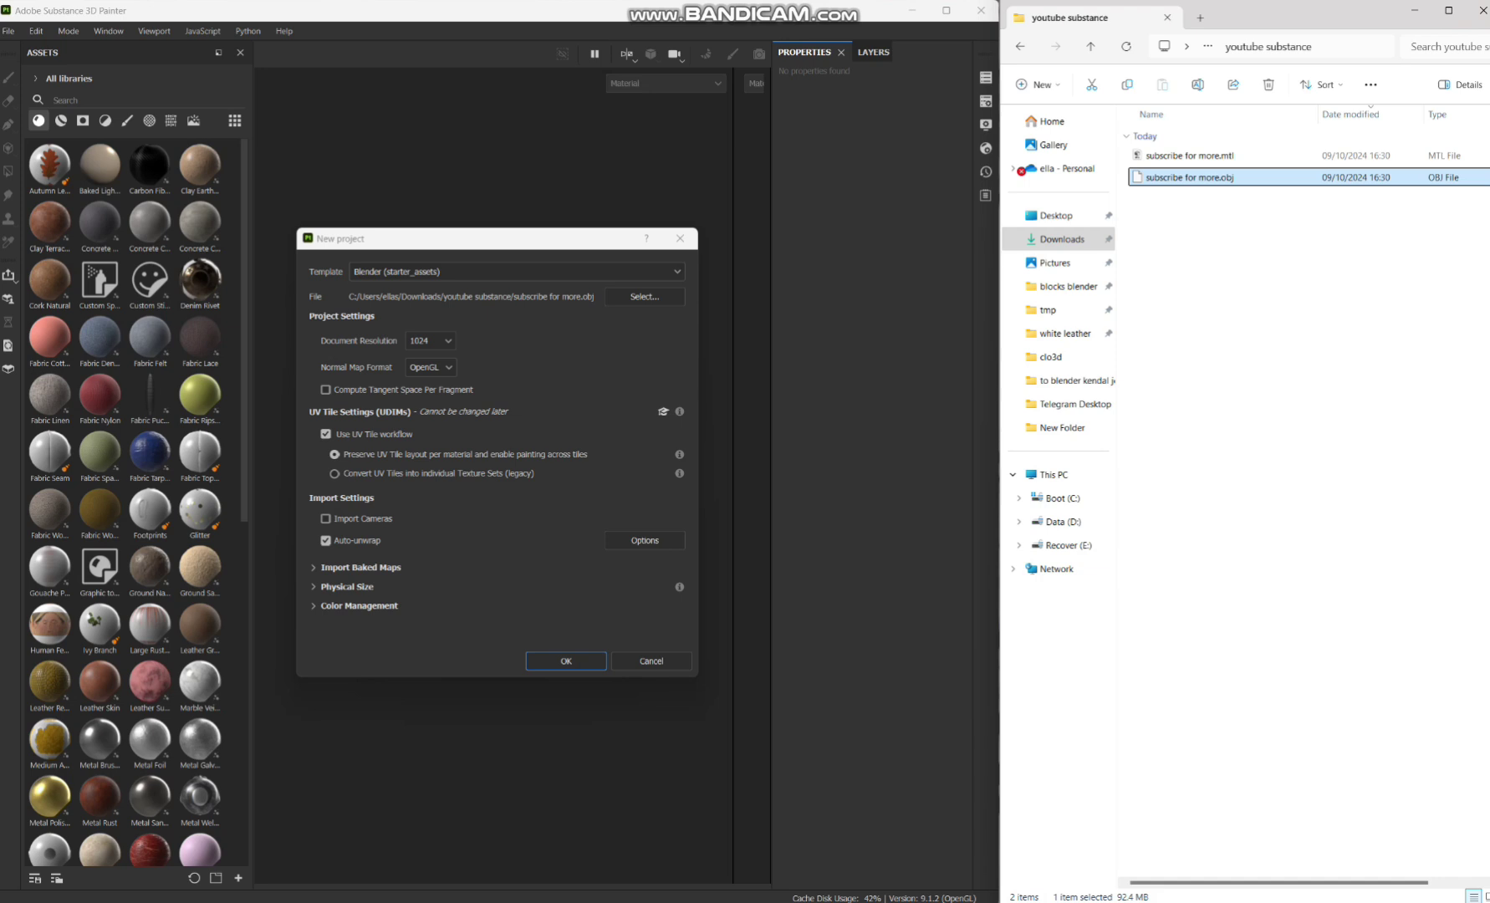
left_click(514, 271)
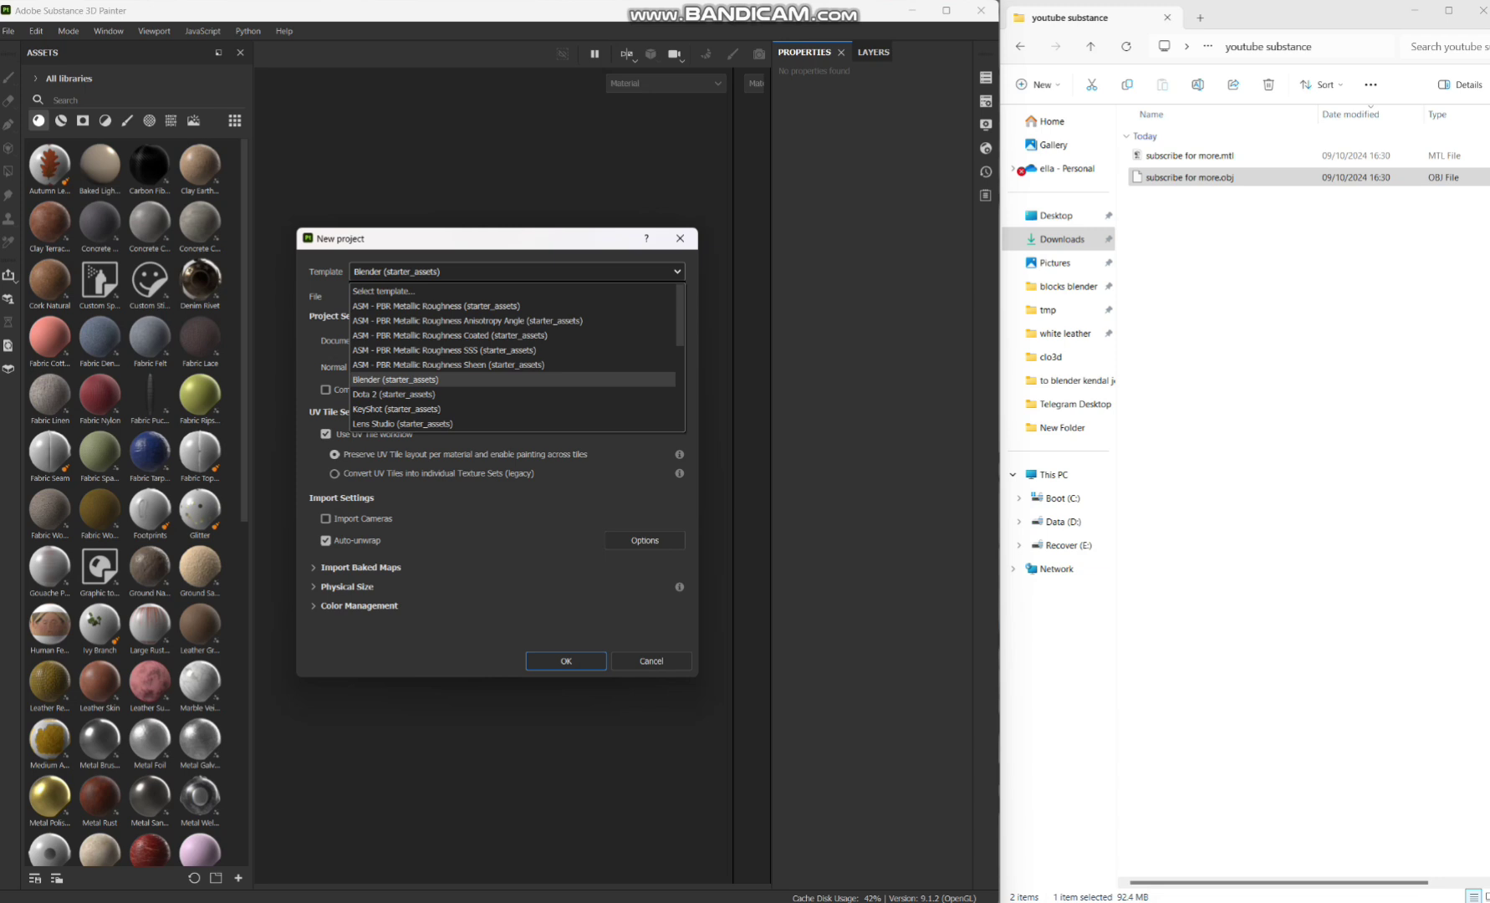
scroll(513, 378, "down", 2)
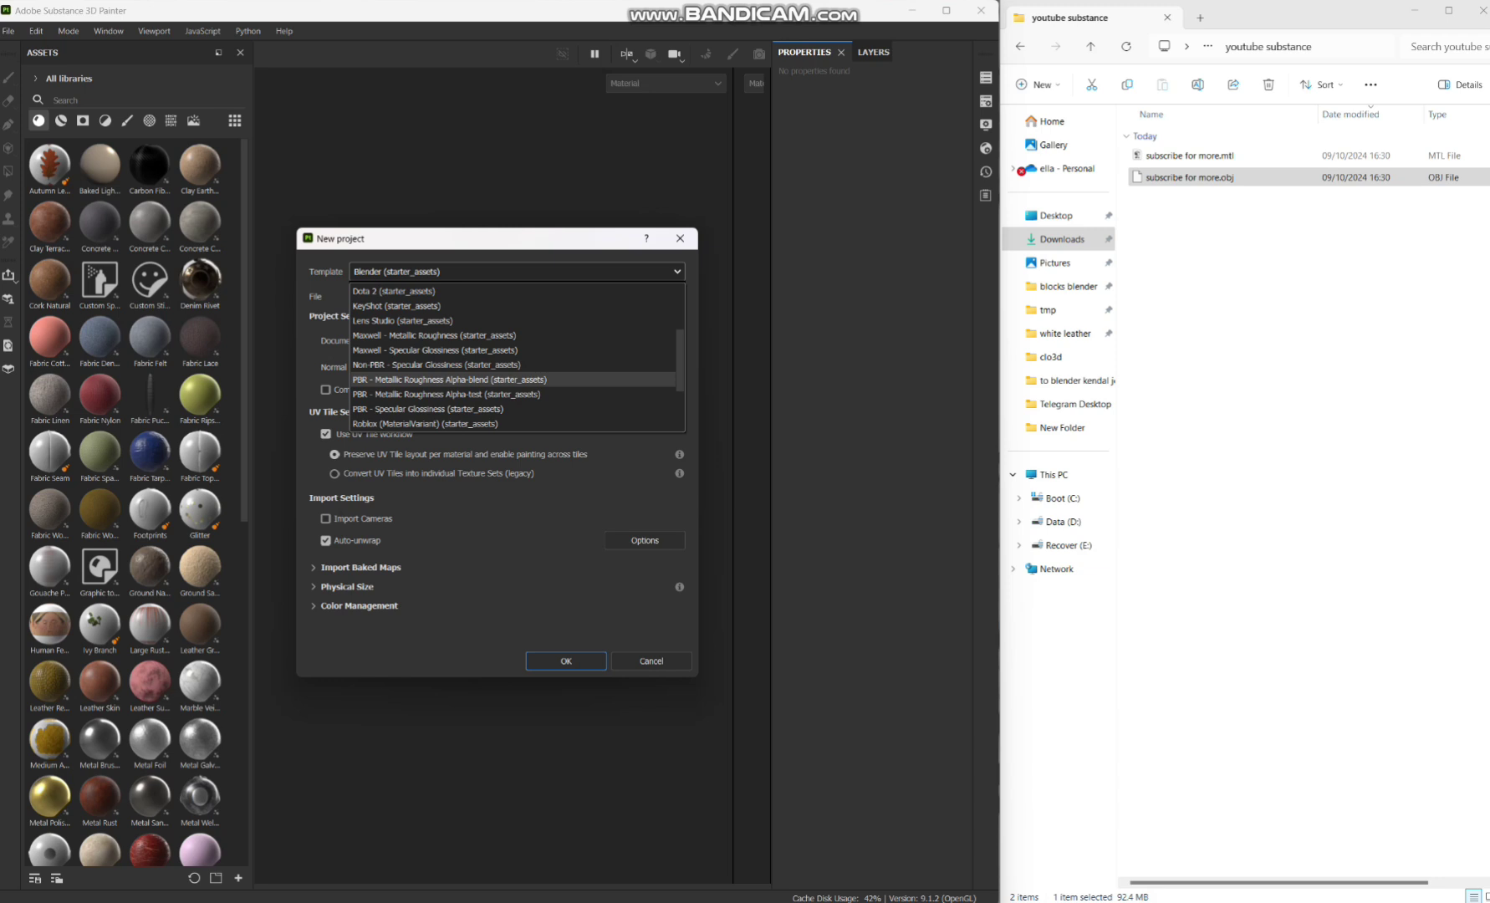
scroll(513, 378, "up", 2)
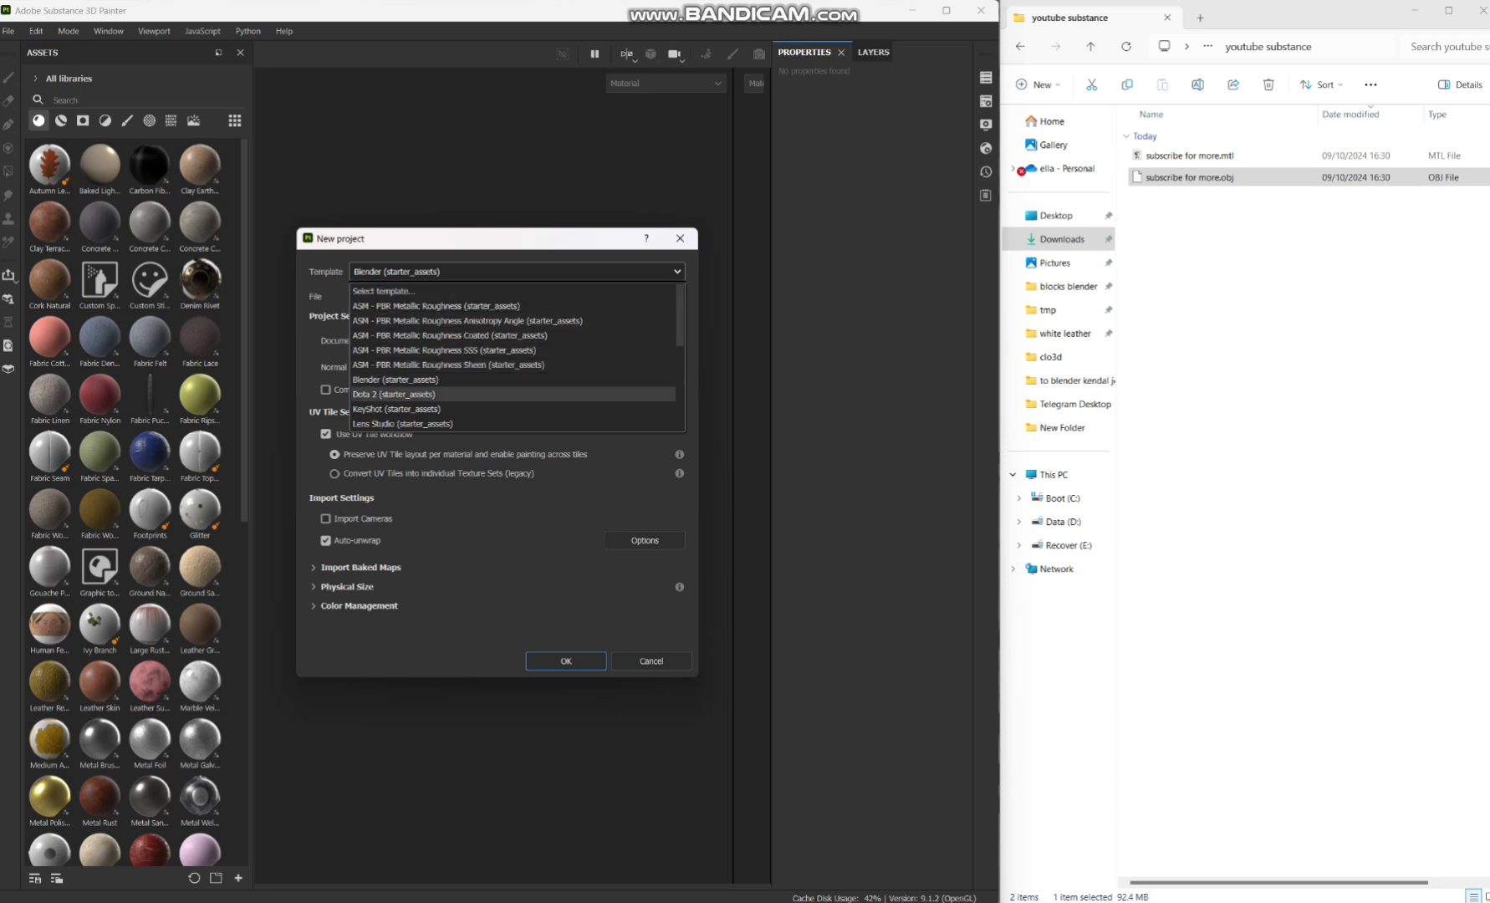
left_click(513, 379)
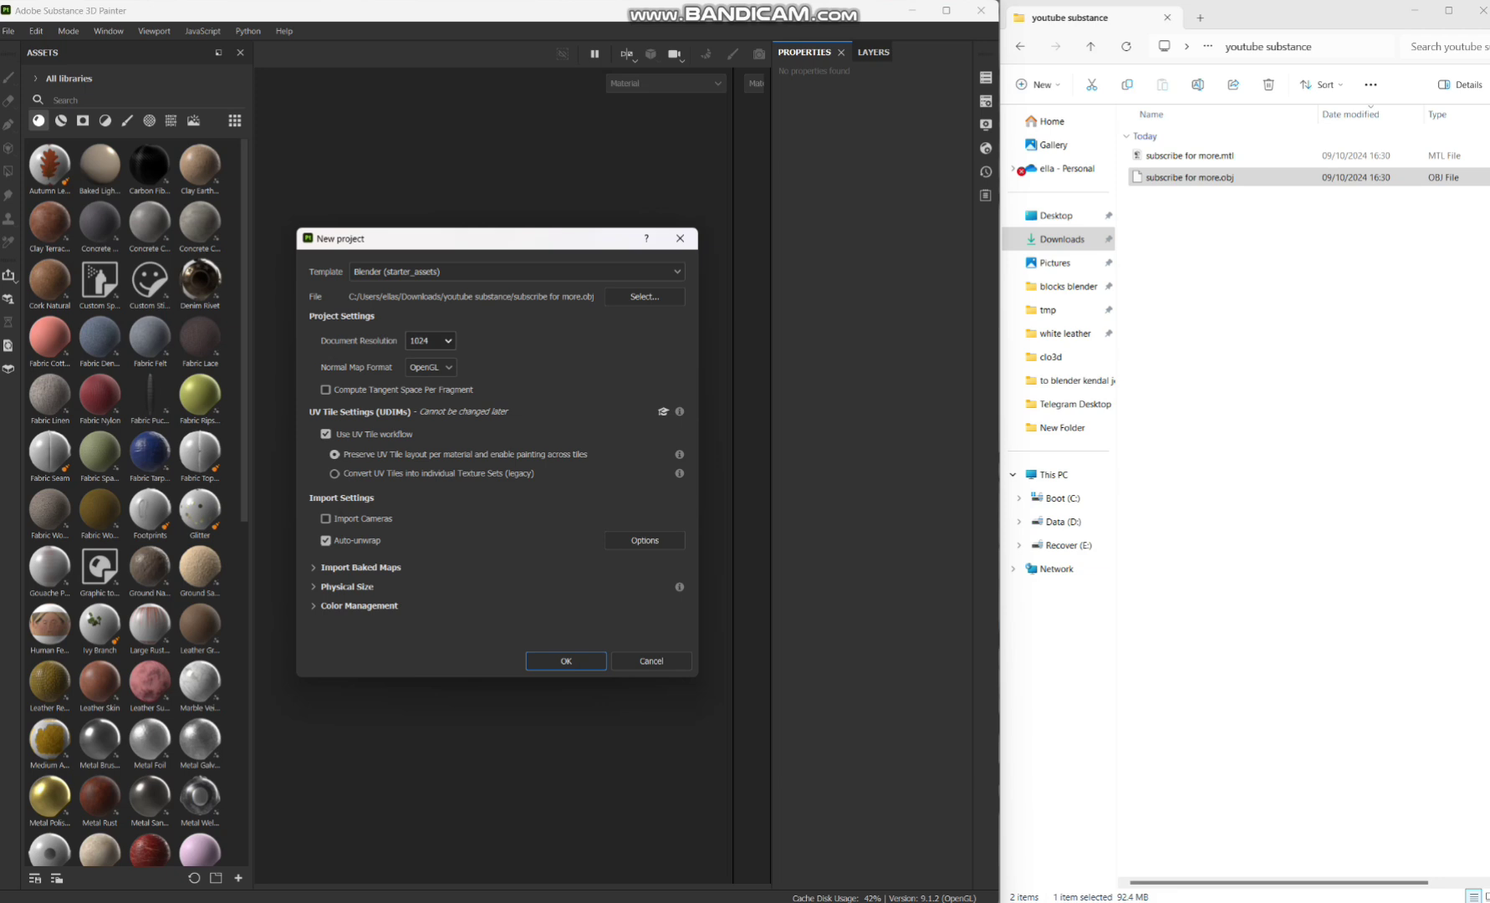
Set the document resolution to 2048, create the project and close the File Explorer window.
left_click(430, 340)
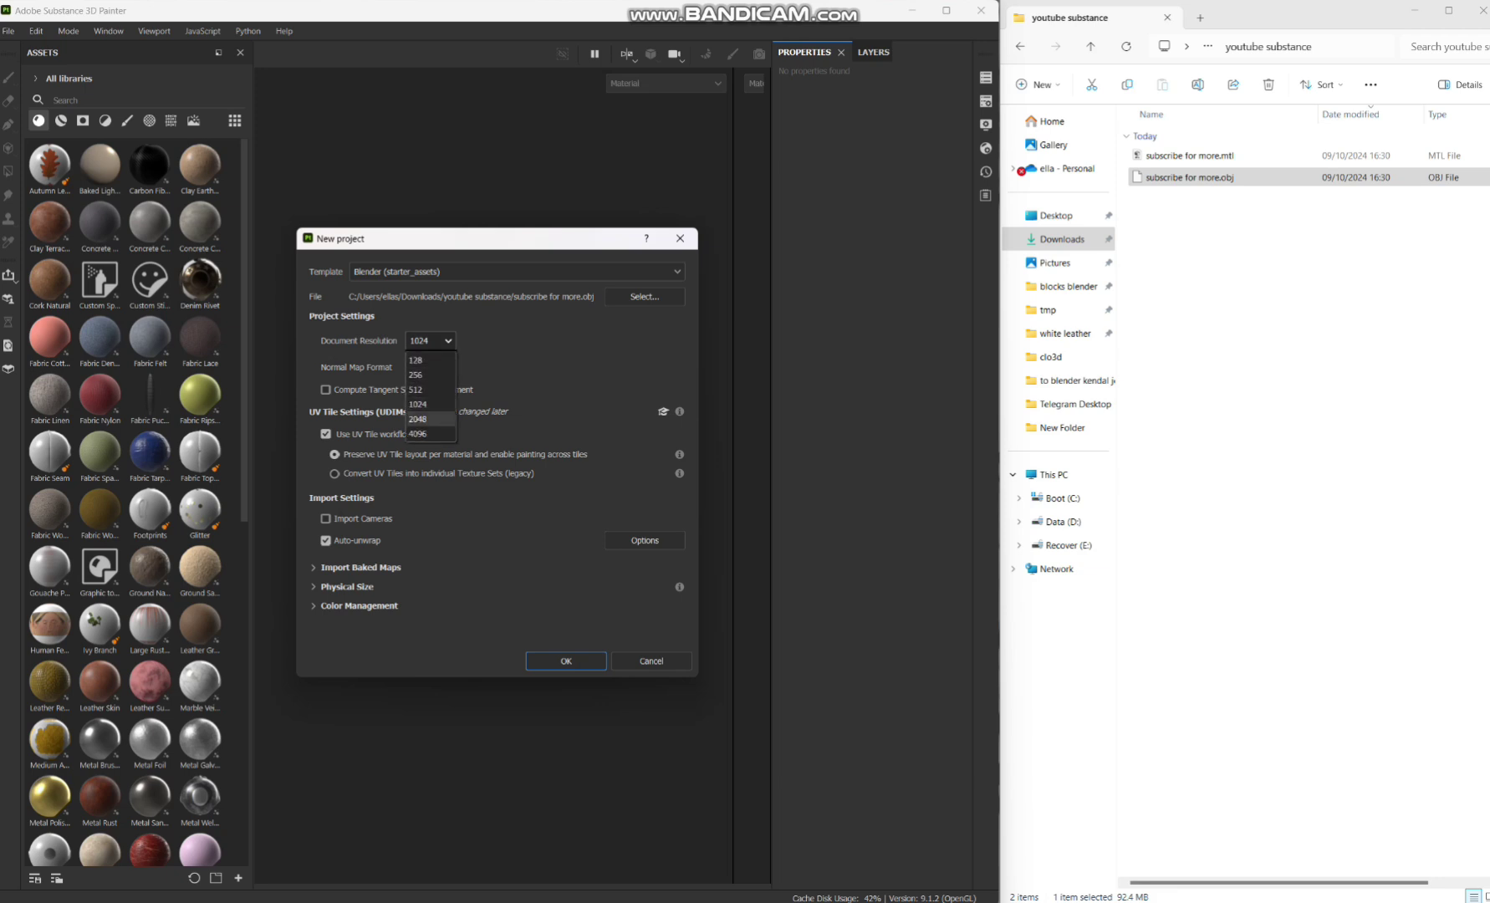
left_click(427, 418)
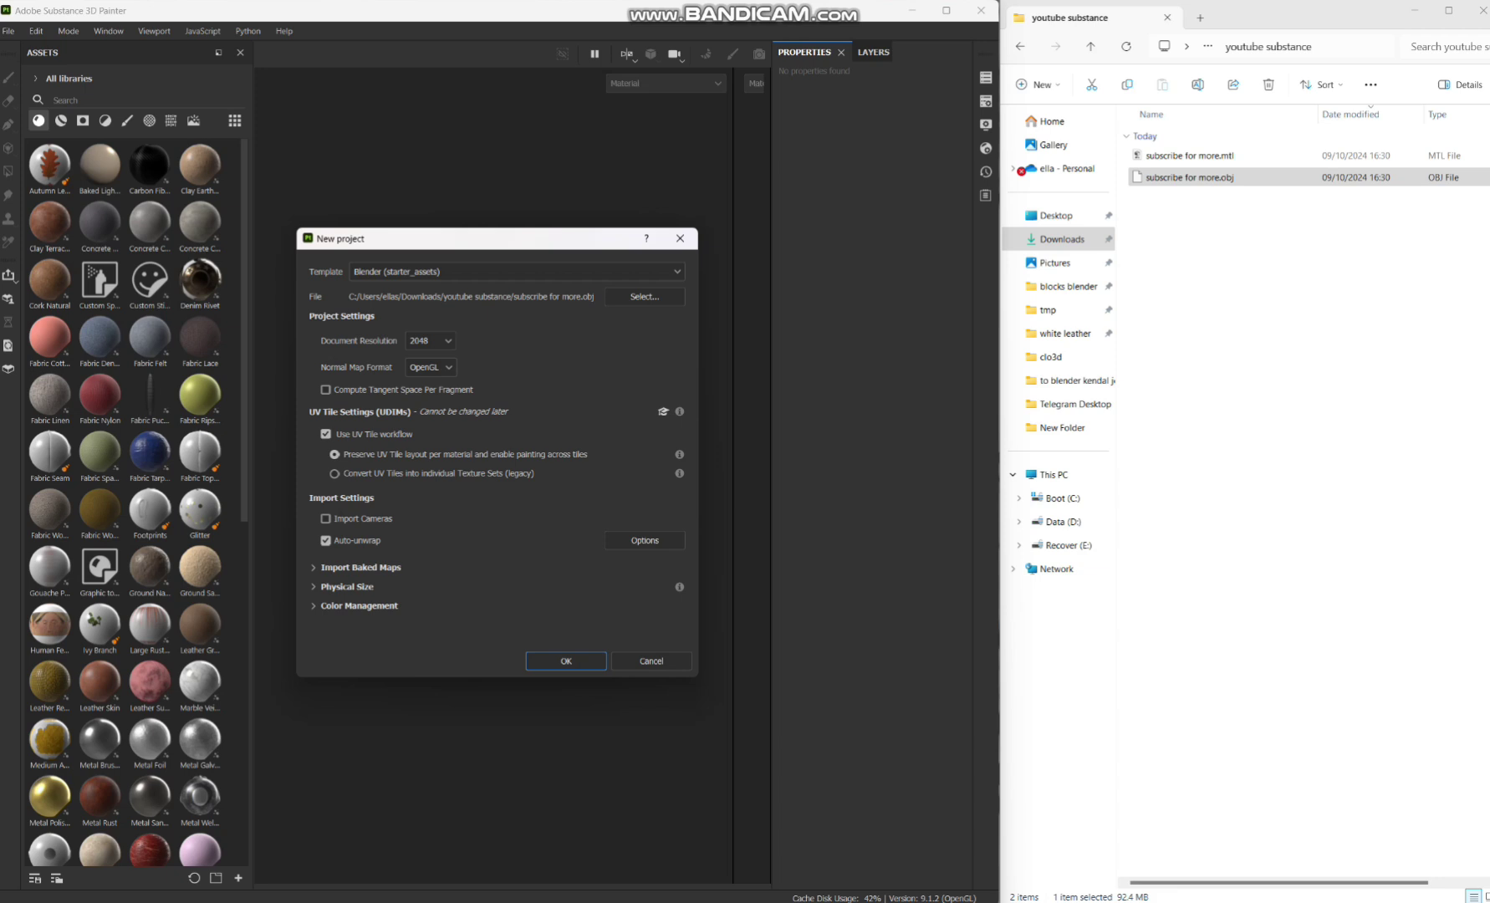
key("Return")
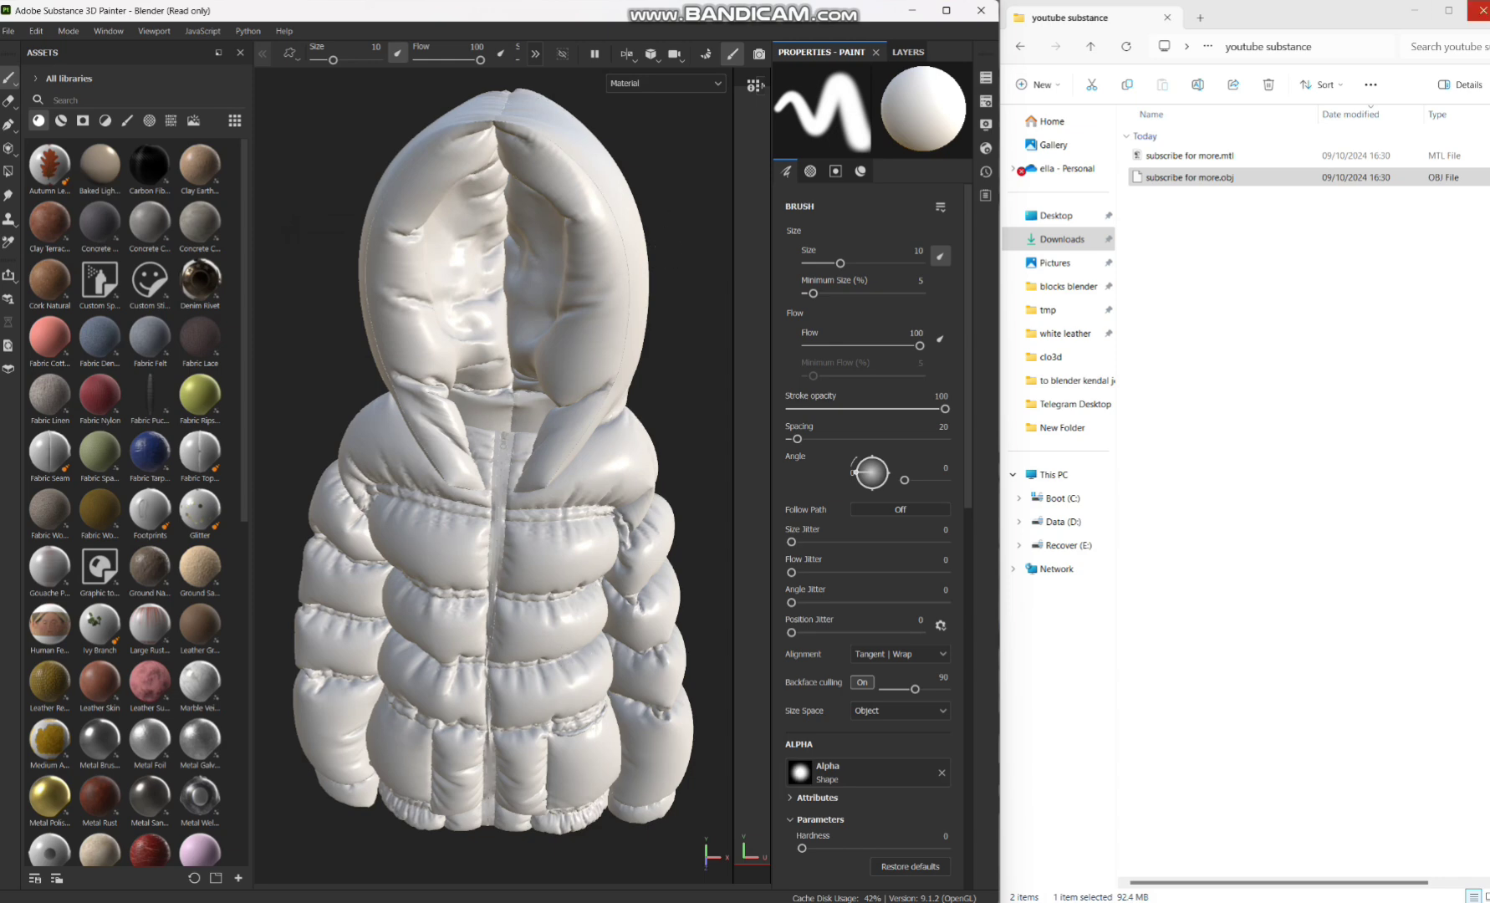
left_click(1479, 10)
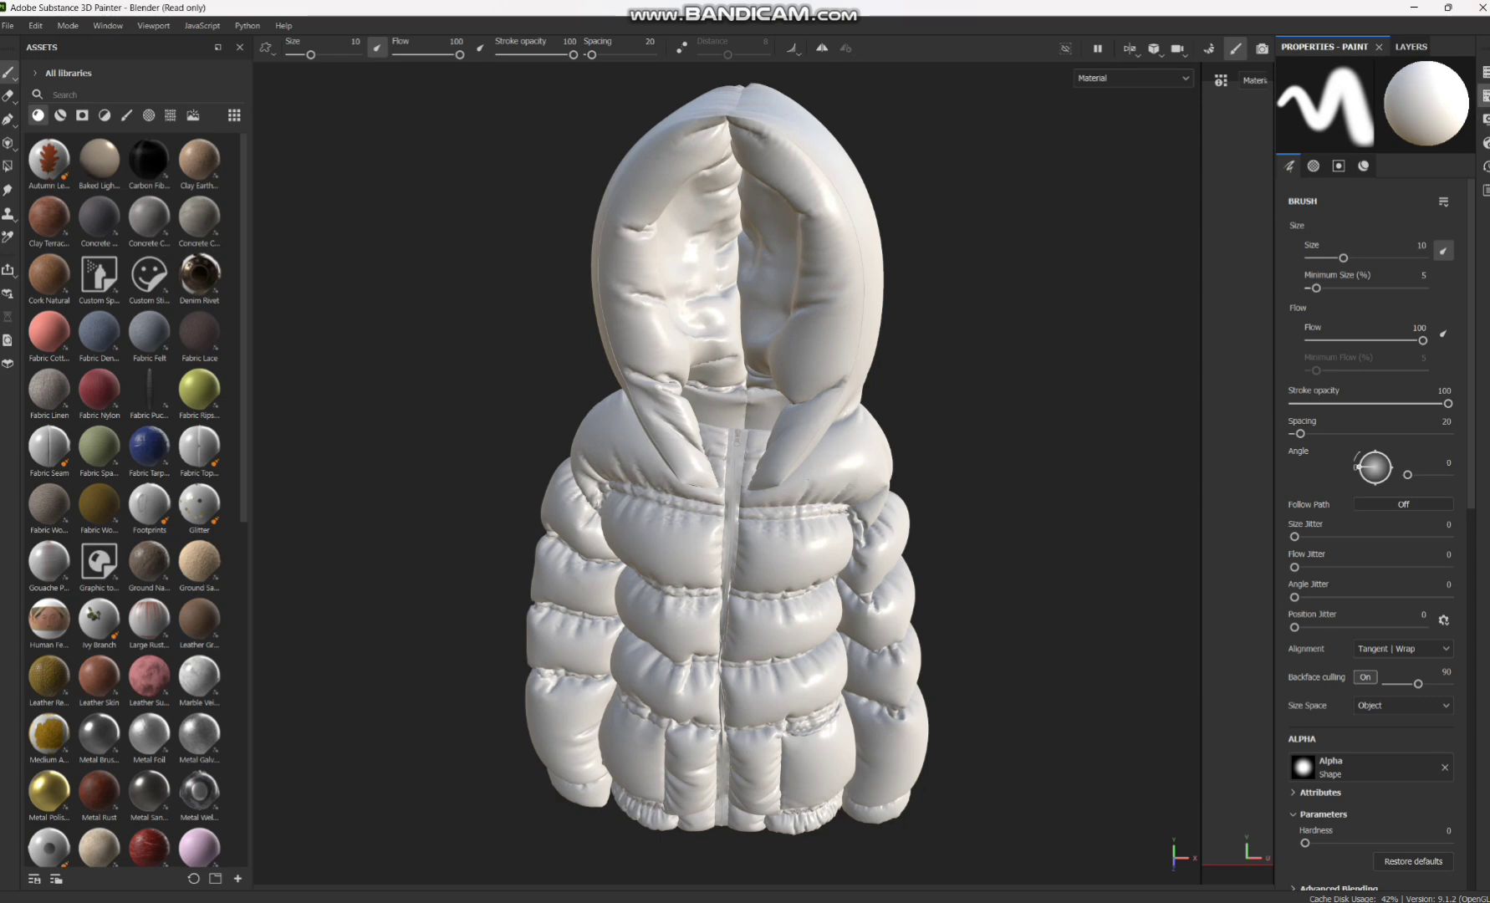
Bake the mesh maps for the selected texture sets and return to painting mode.
left_click(1486, 96)
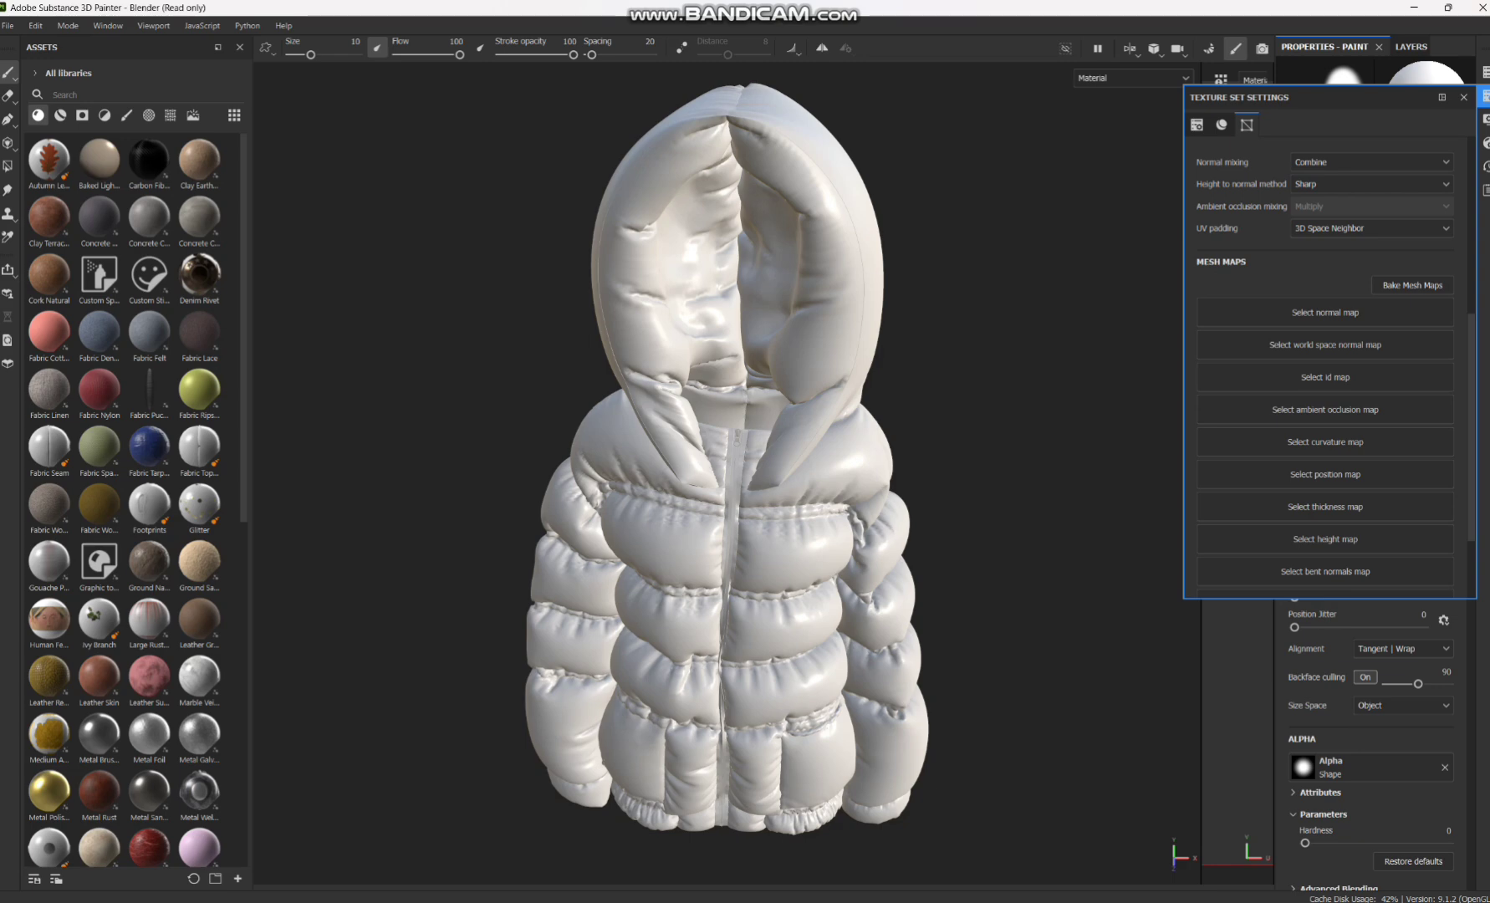
left_click(1412, 285)
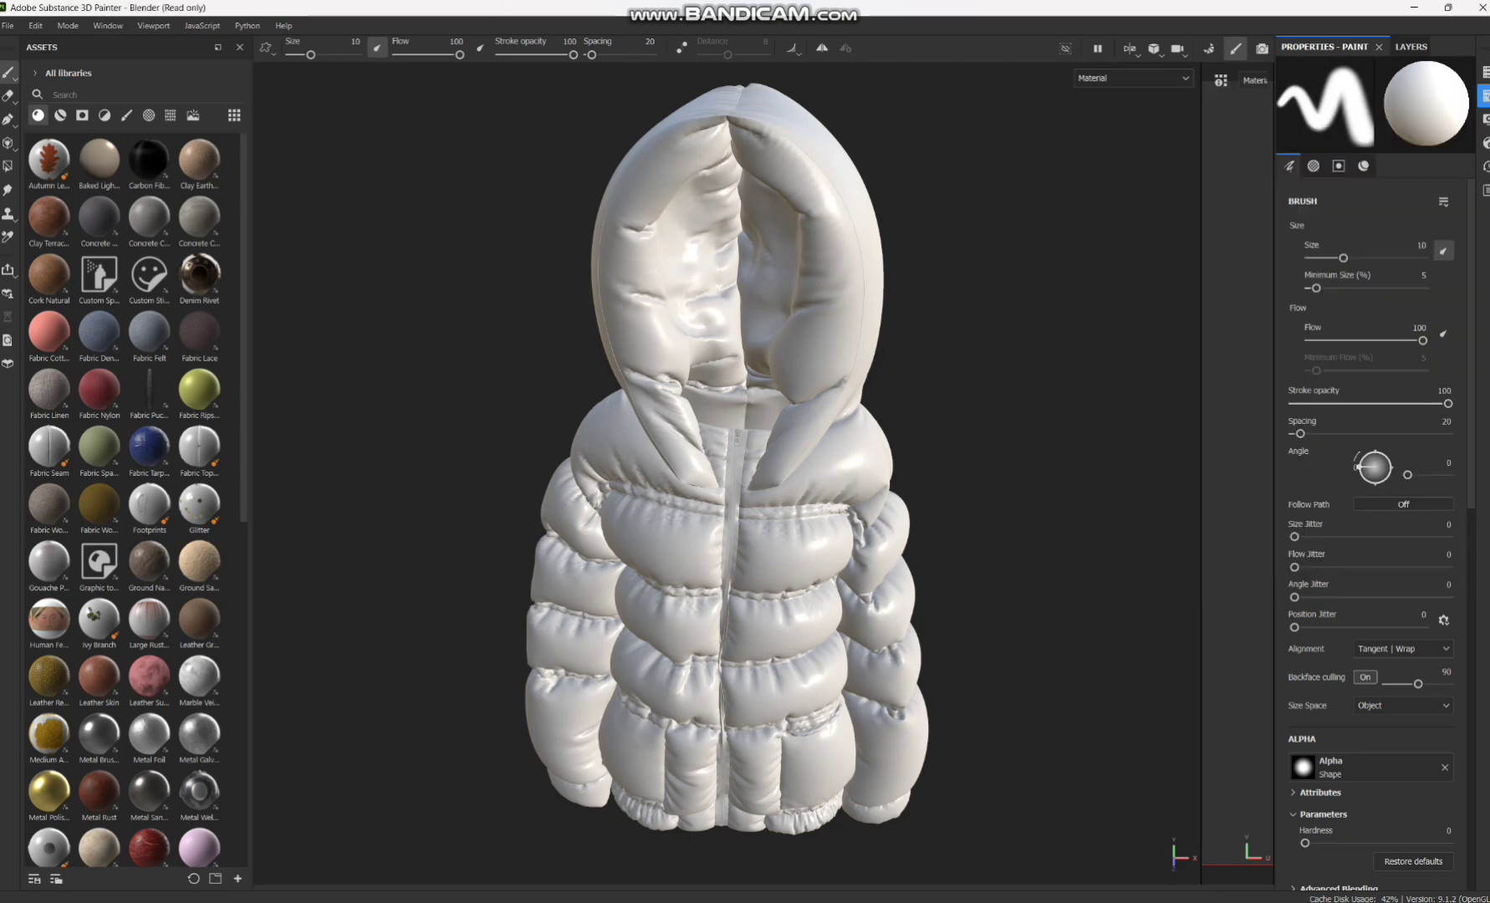
key("ctrl+shift+b")
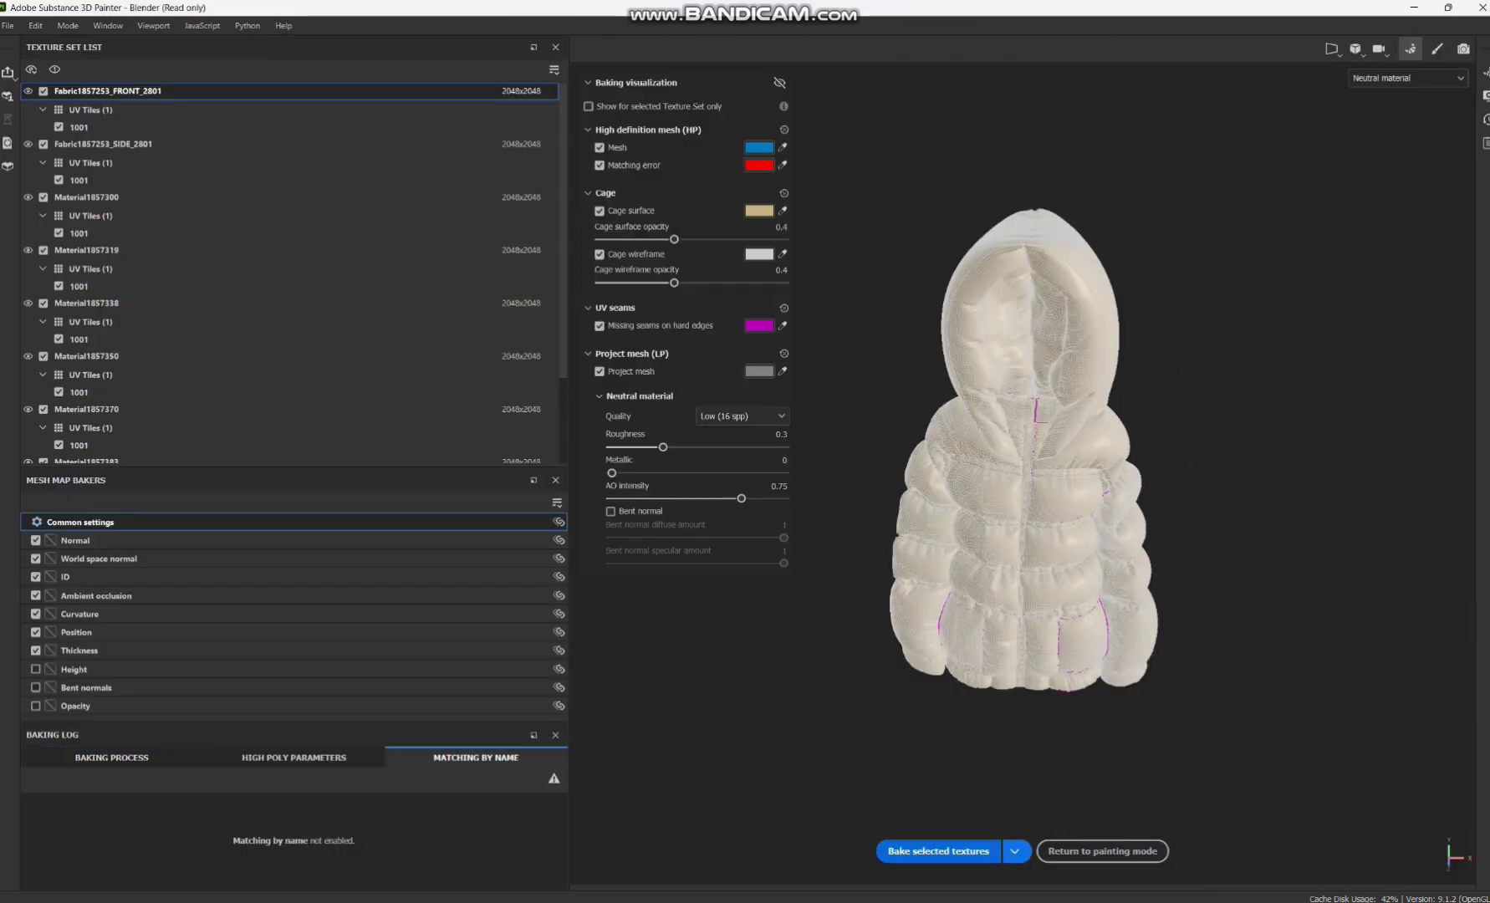
left_click(939, 850)
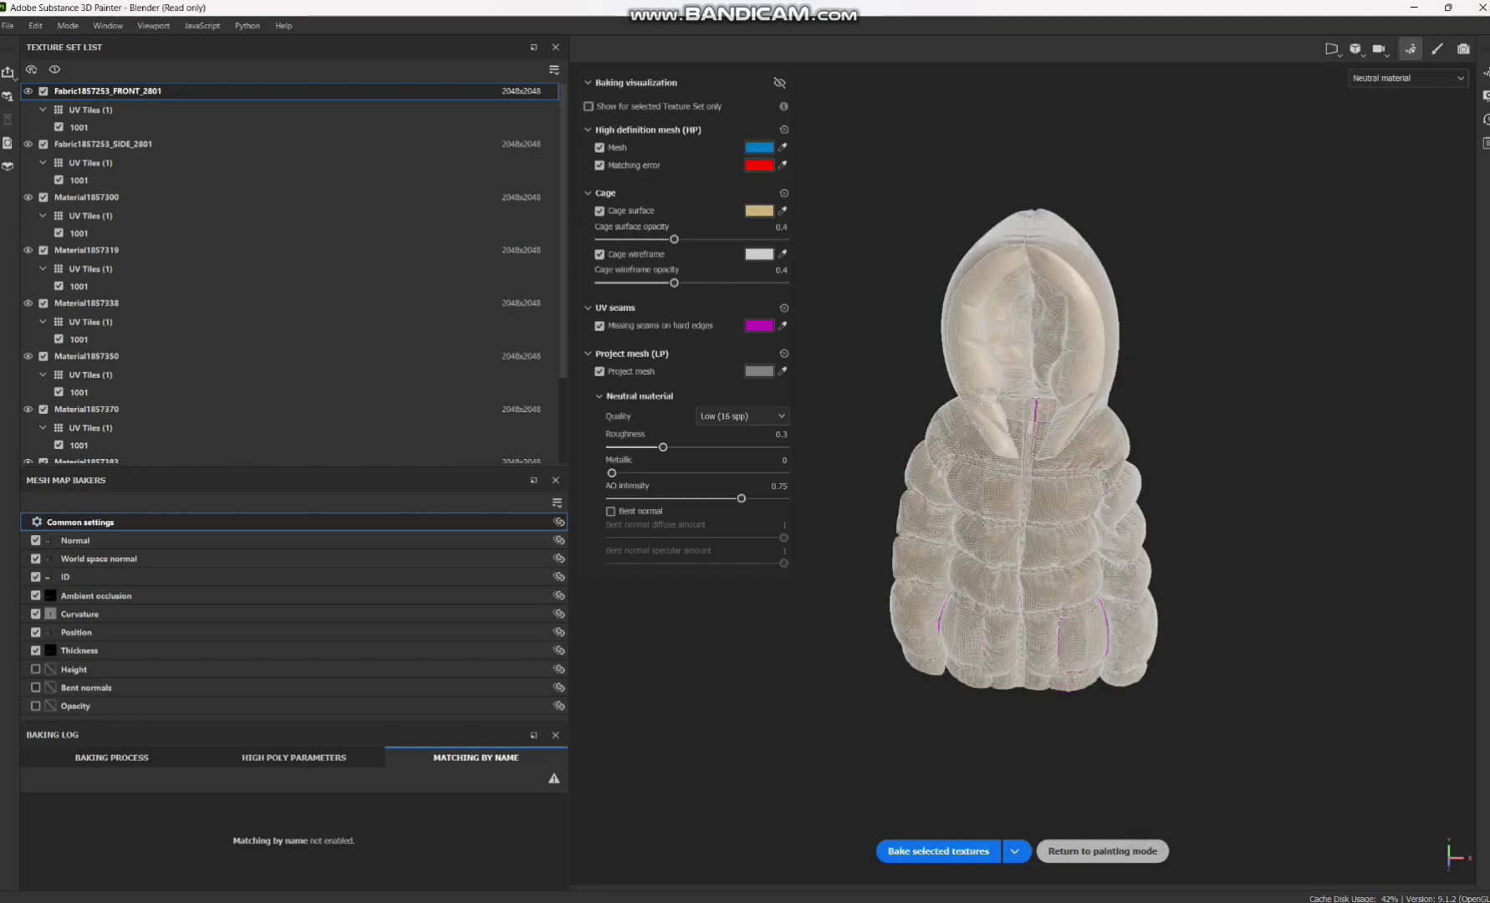
left_click(1102, 850)
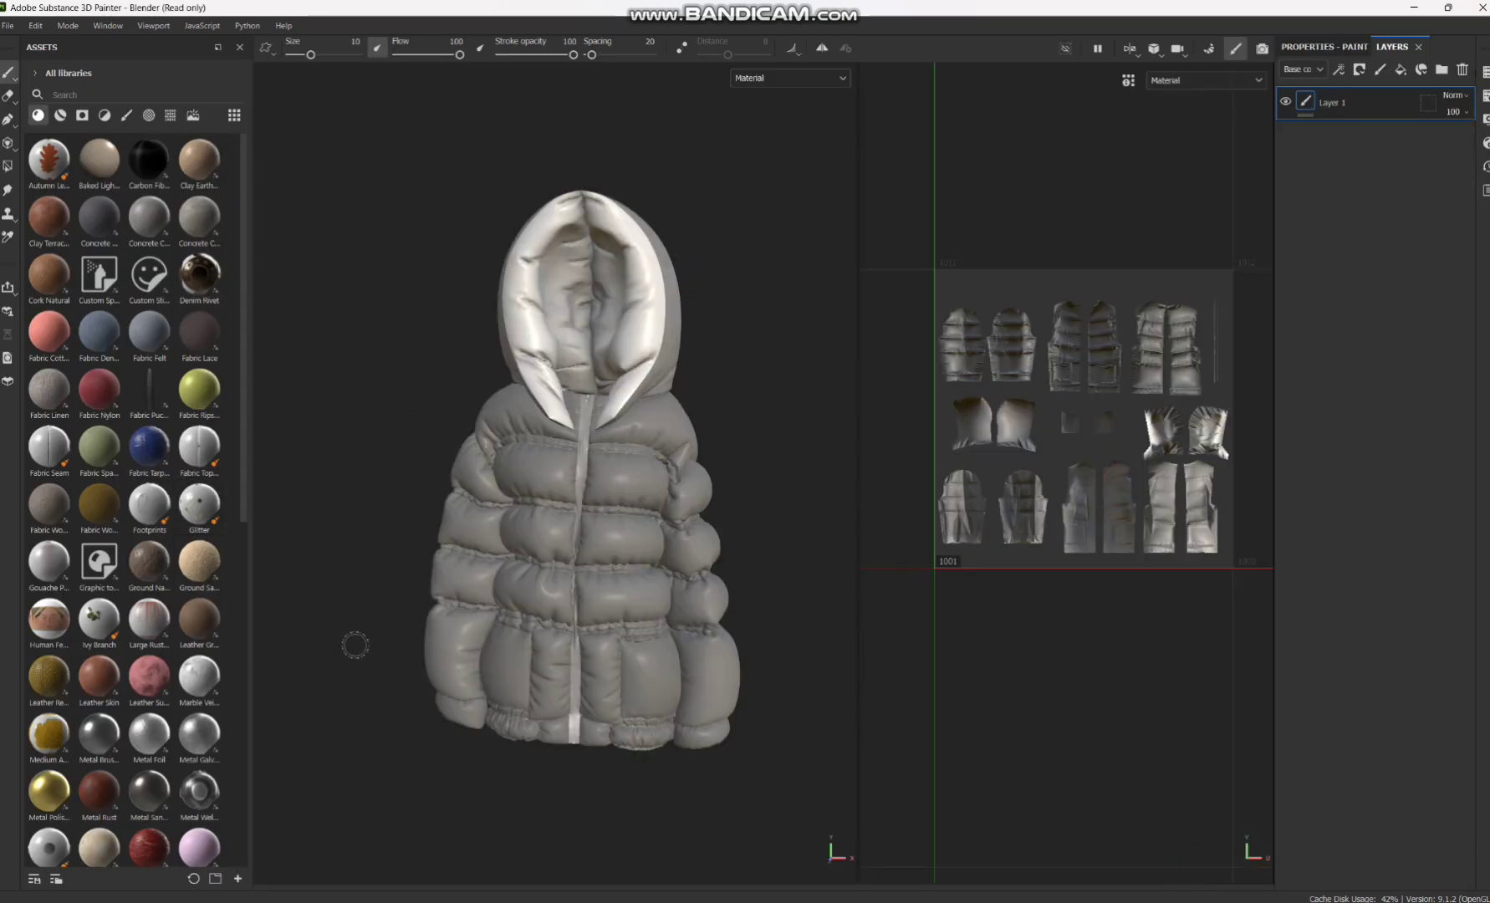
Rotate the environment lighting to inspect the baked jacket and display the smart materials.
key("shift")
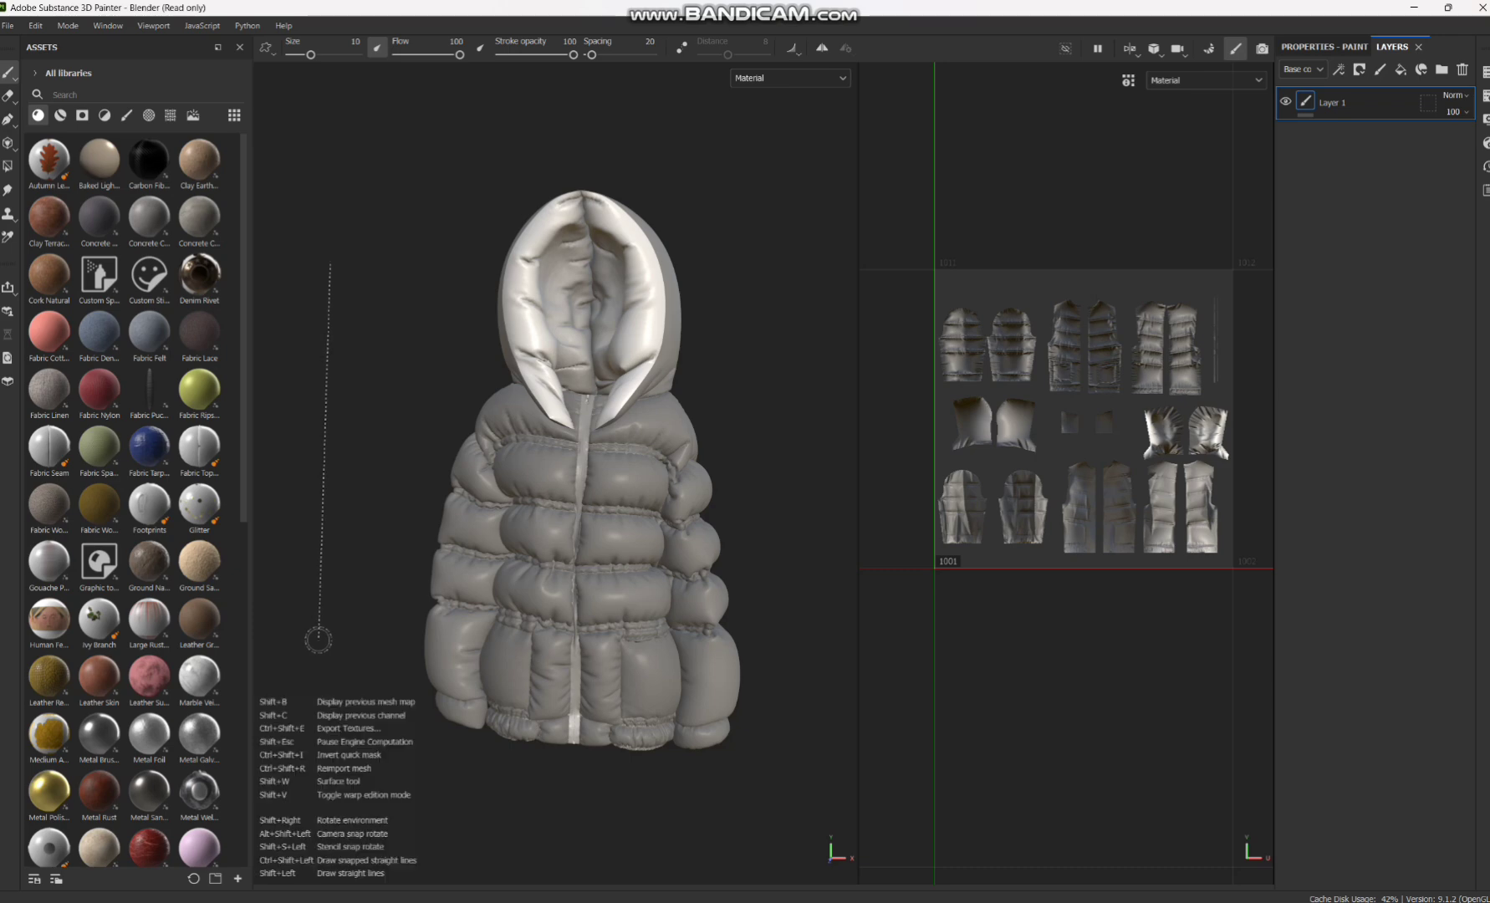
right_click_drag(319, 639, 694, 639, "shift")
mouse_move(333, 264)
right_mouse_down("shift")
mouse_move(468, 263)
mouse_move(333, 264)
right_mouse_up("shift")
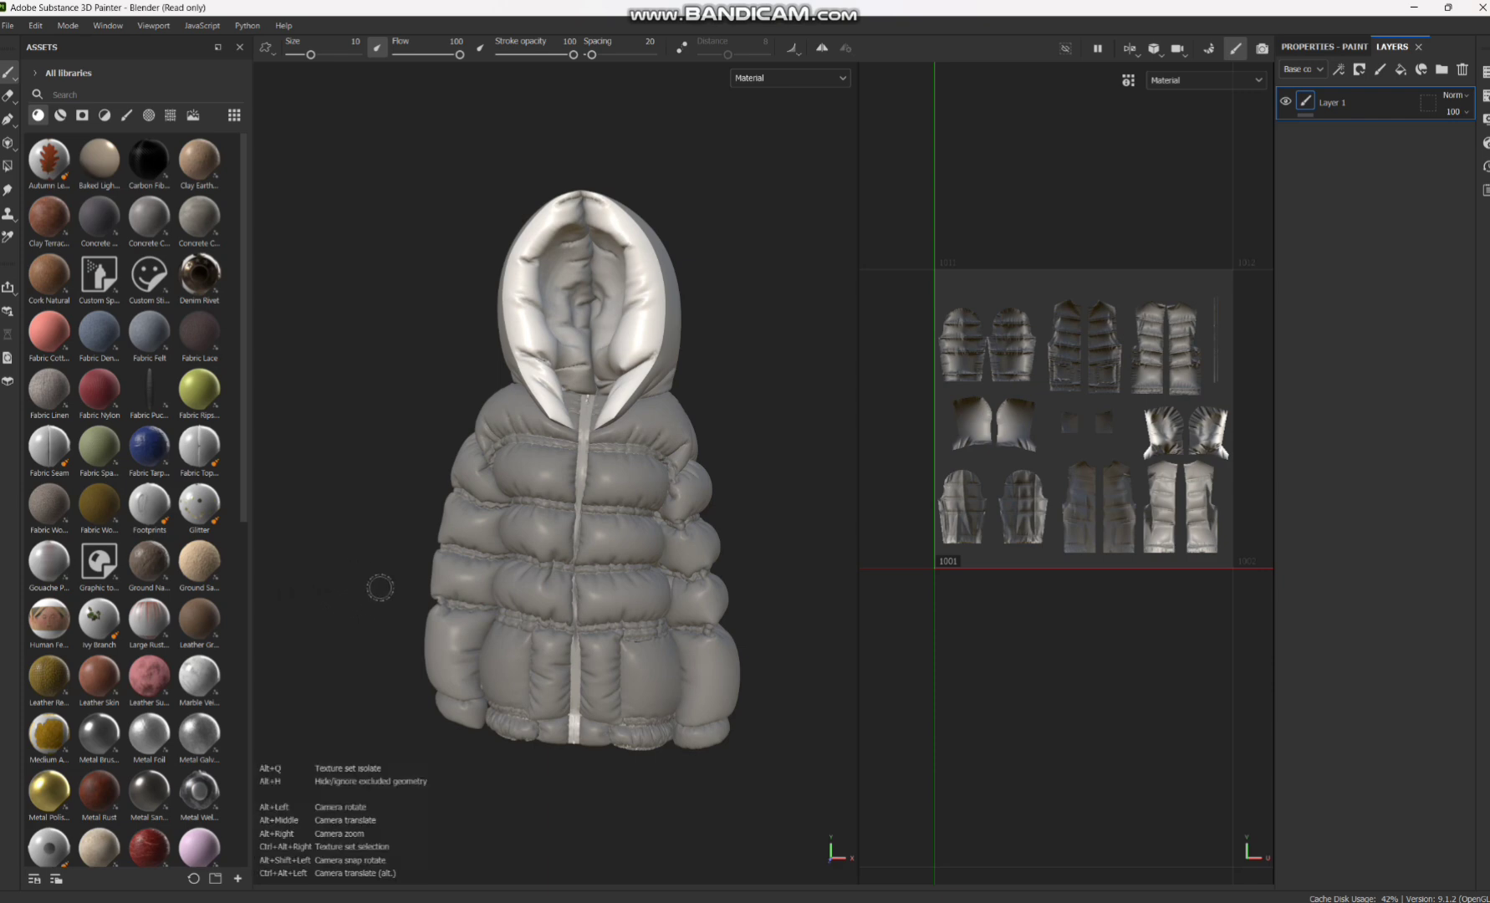
left_click_drag(376, 588, 422, 579, "alt")
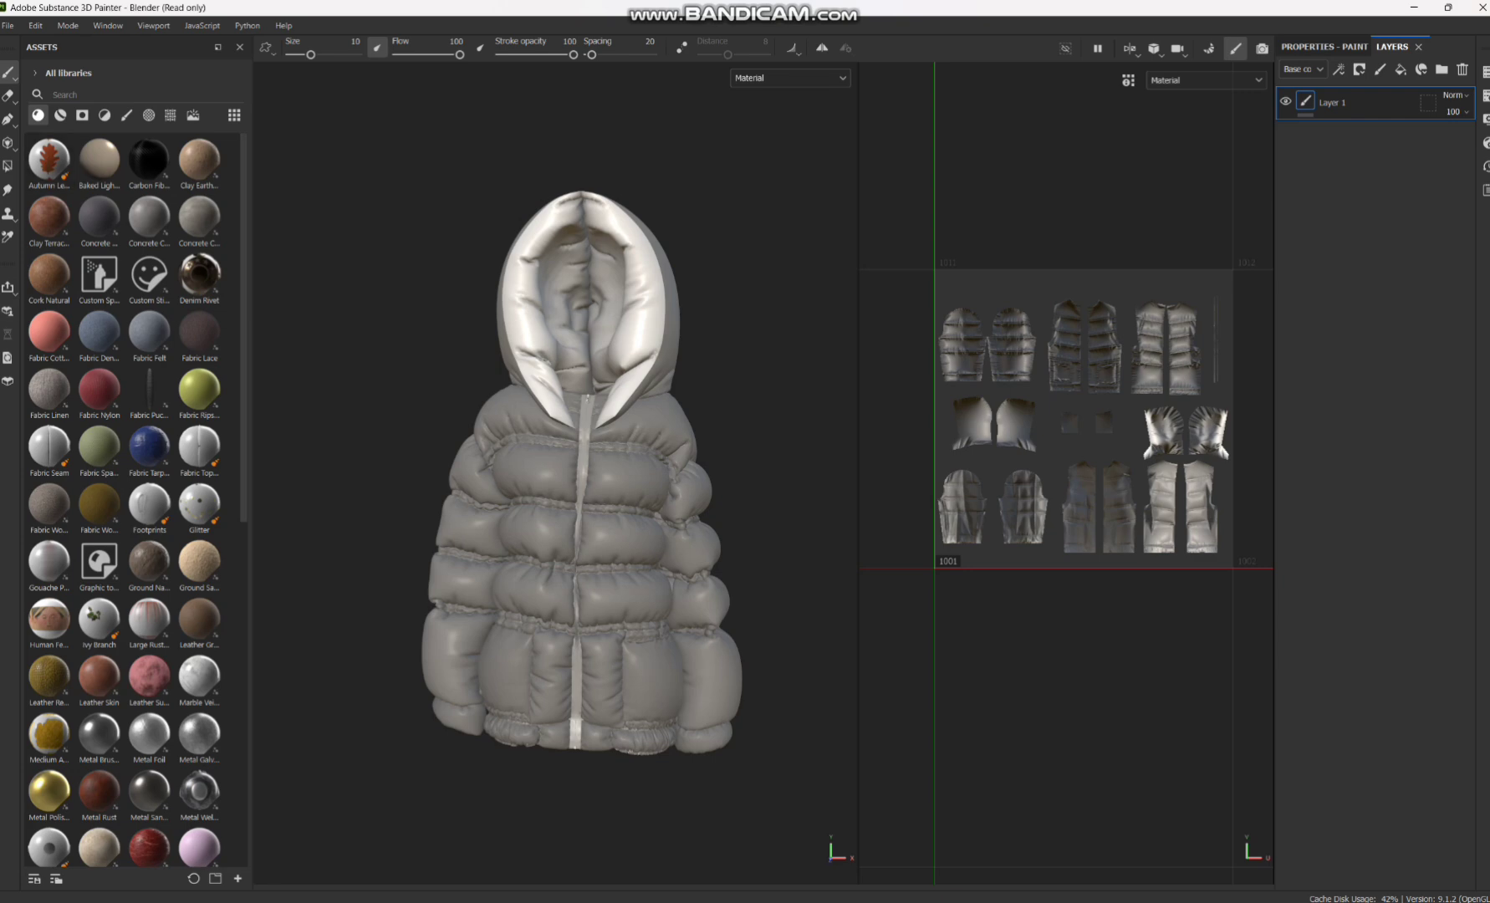
left_click(61, 114)
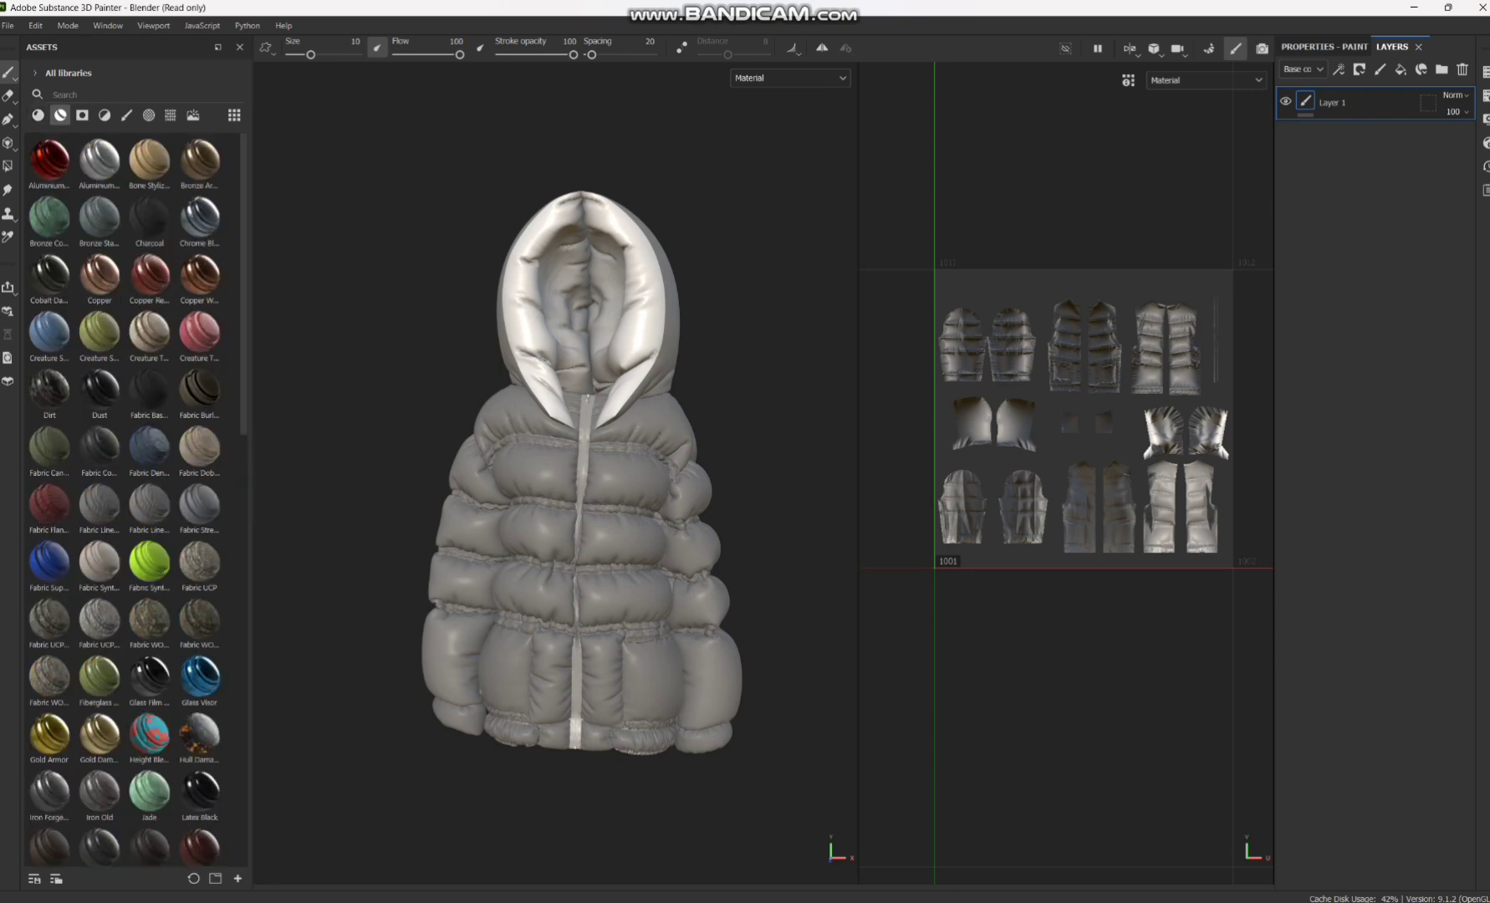
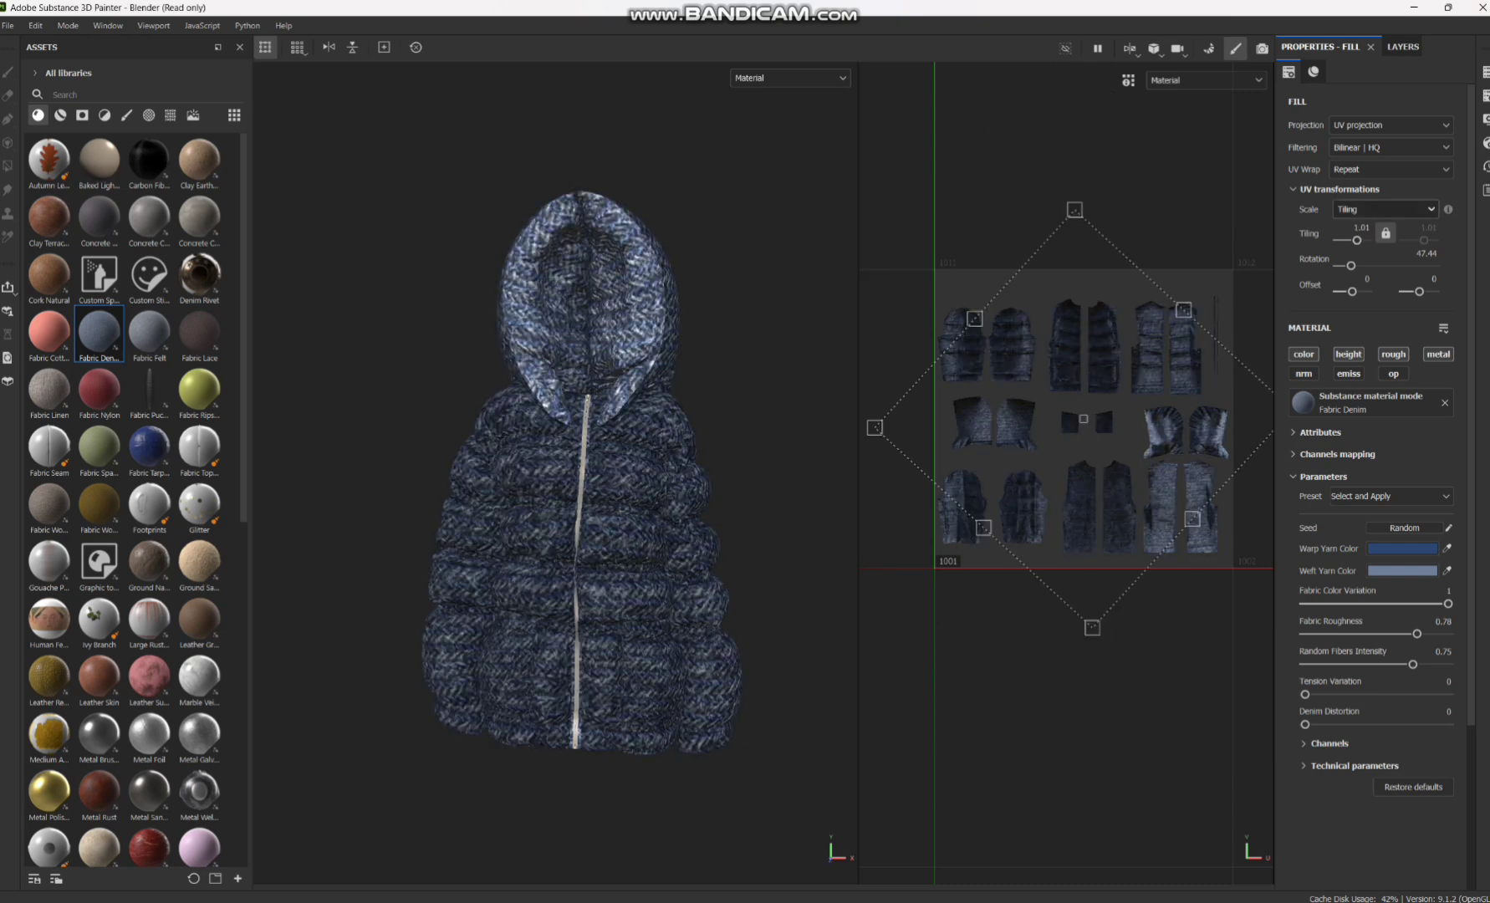
Replace the Fabric Denim layer with the Leatherette Damaged smart material on the jacket body.
left_click(1402, 47)
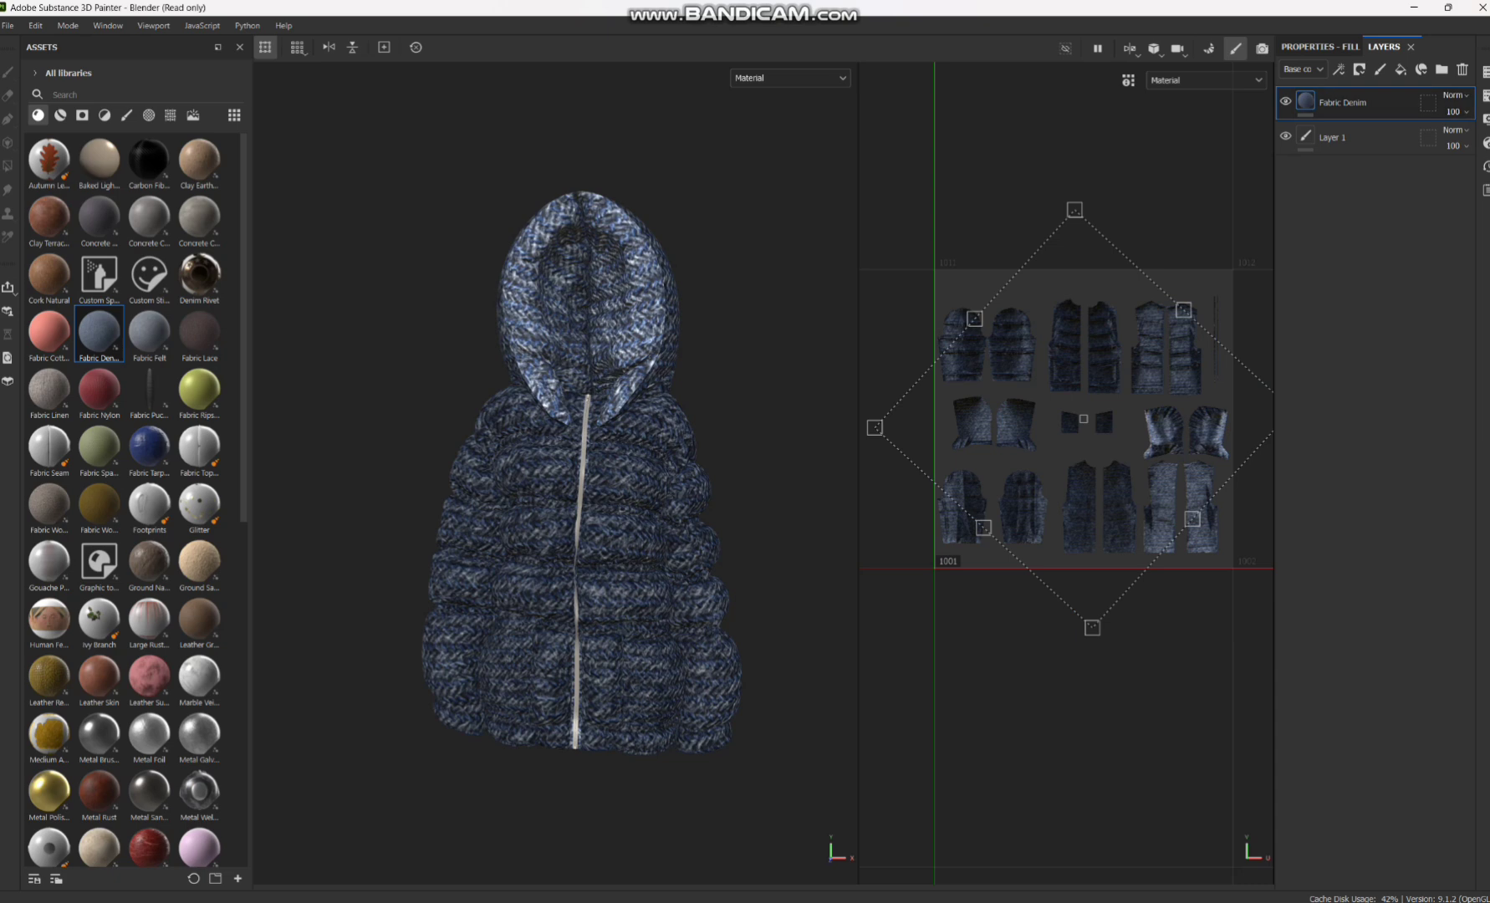
left_click(1462, 70)
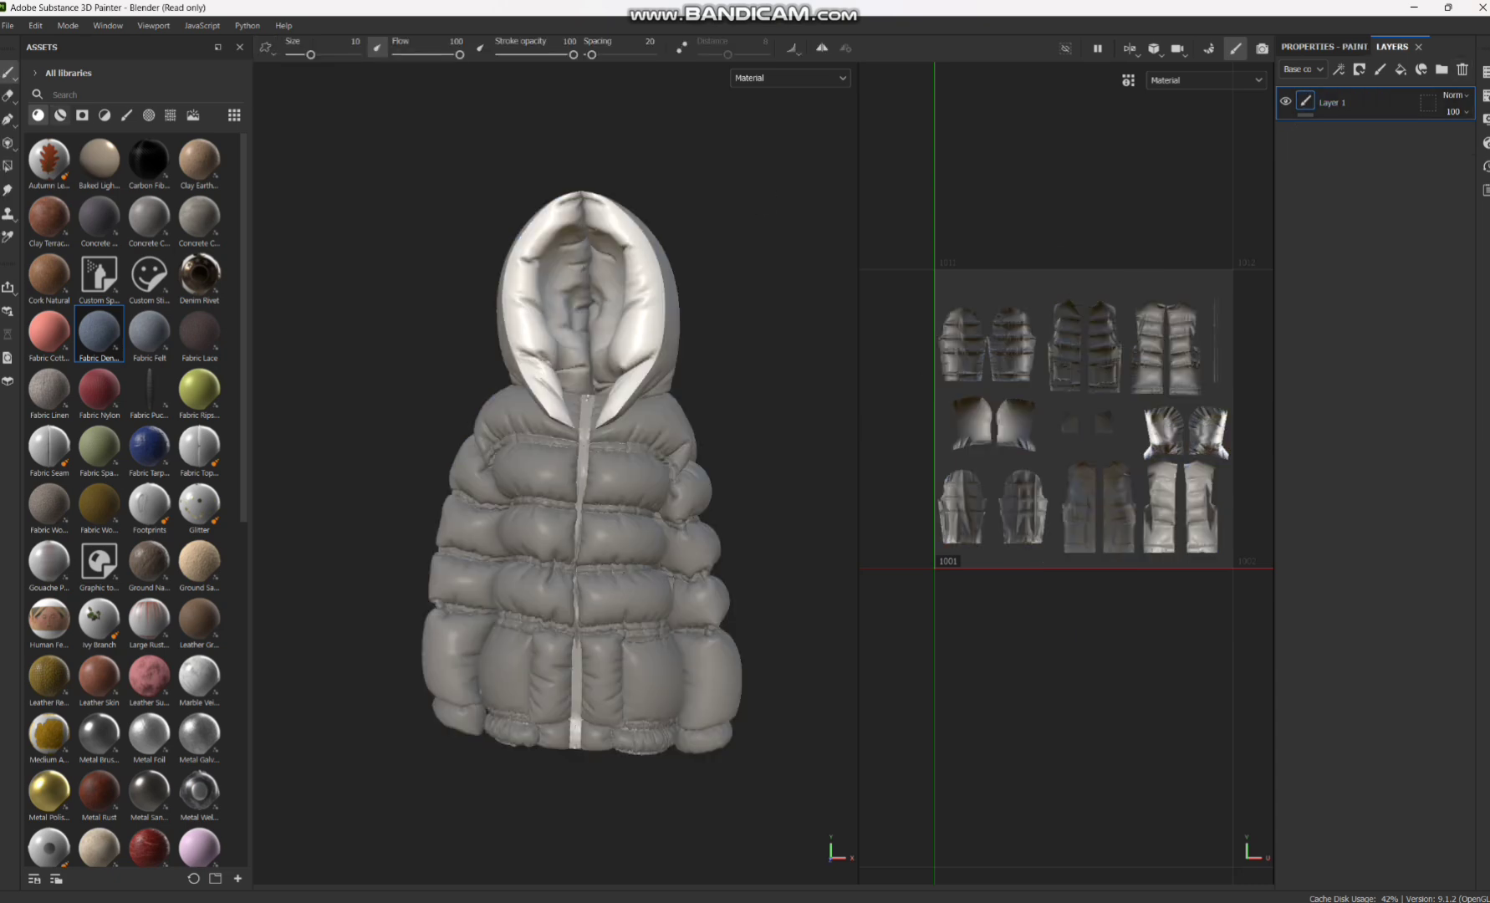
left_click(61, 114)
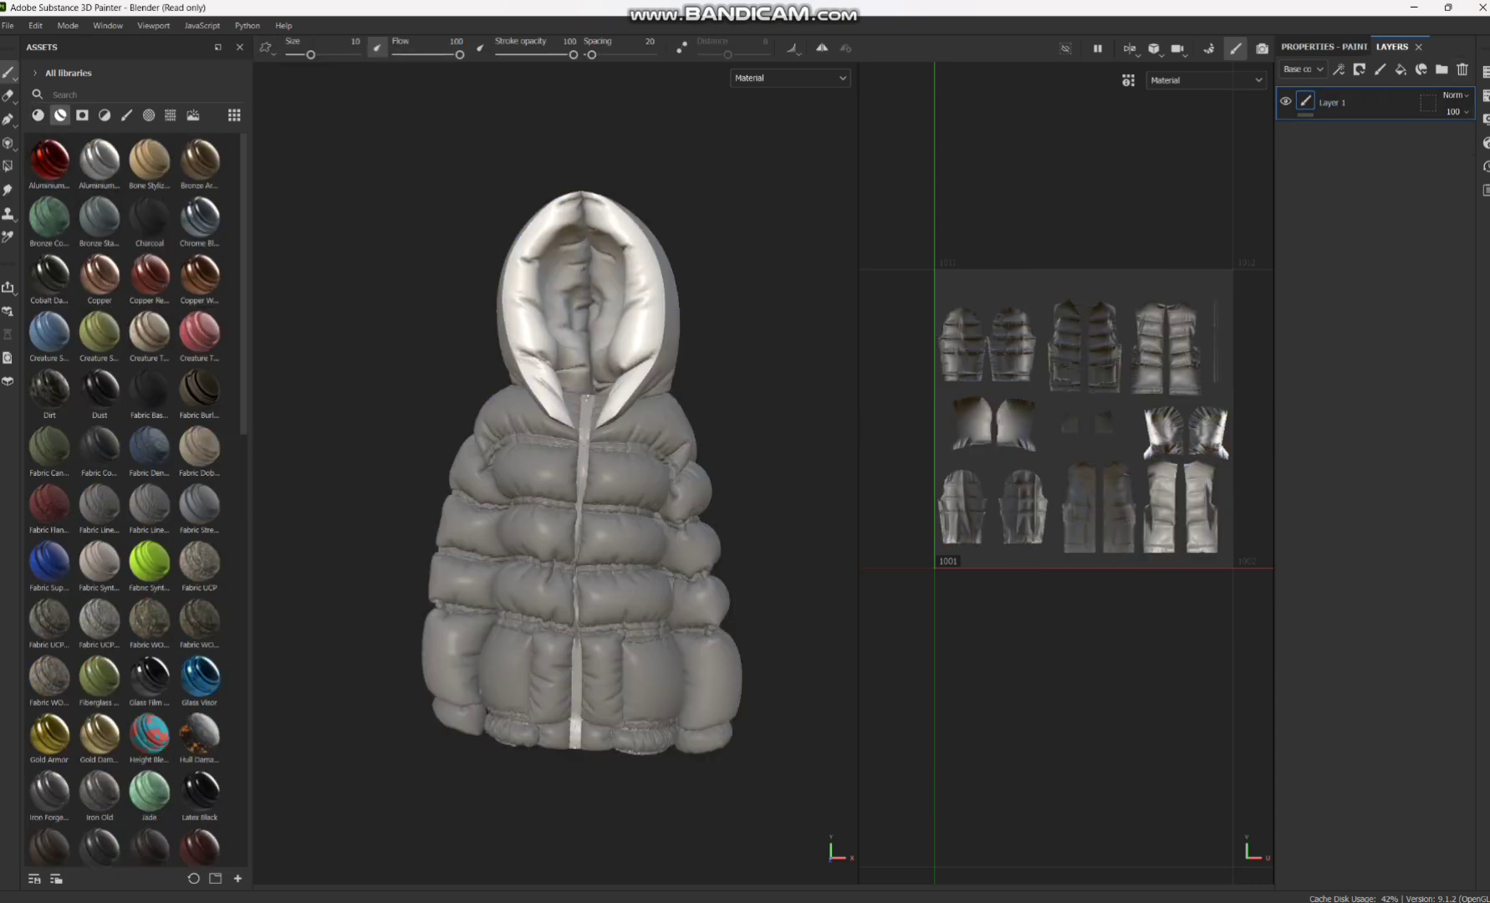
scroll(149, 335, "down", 5)
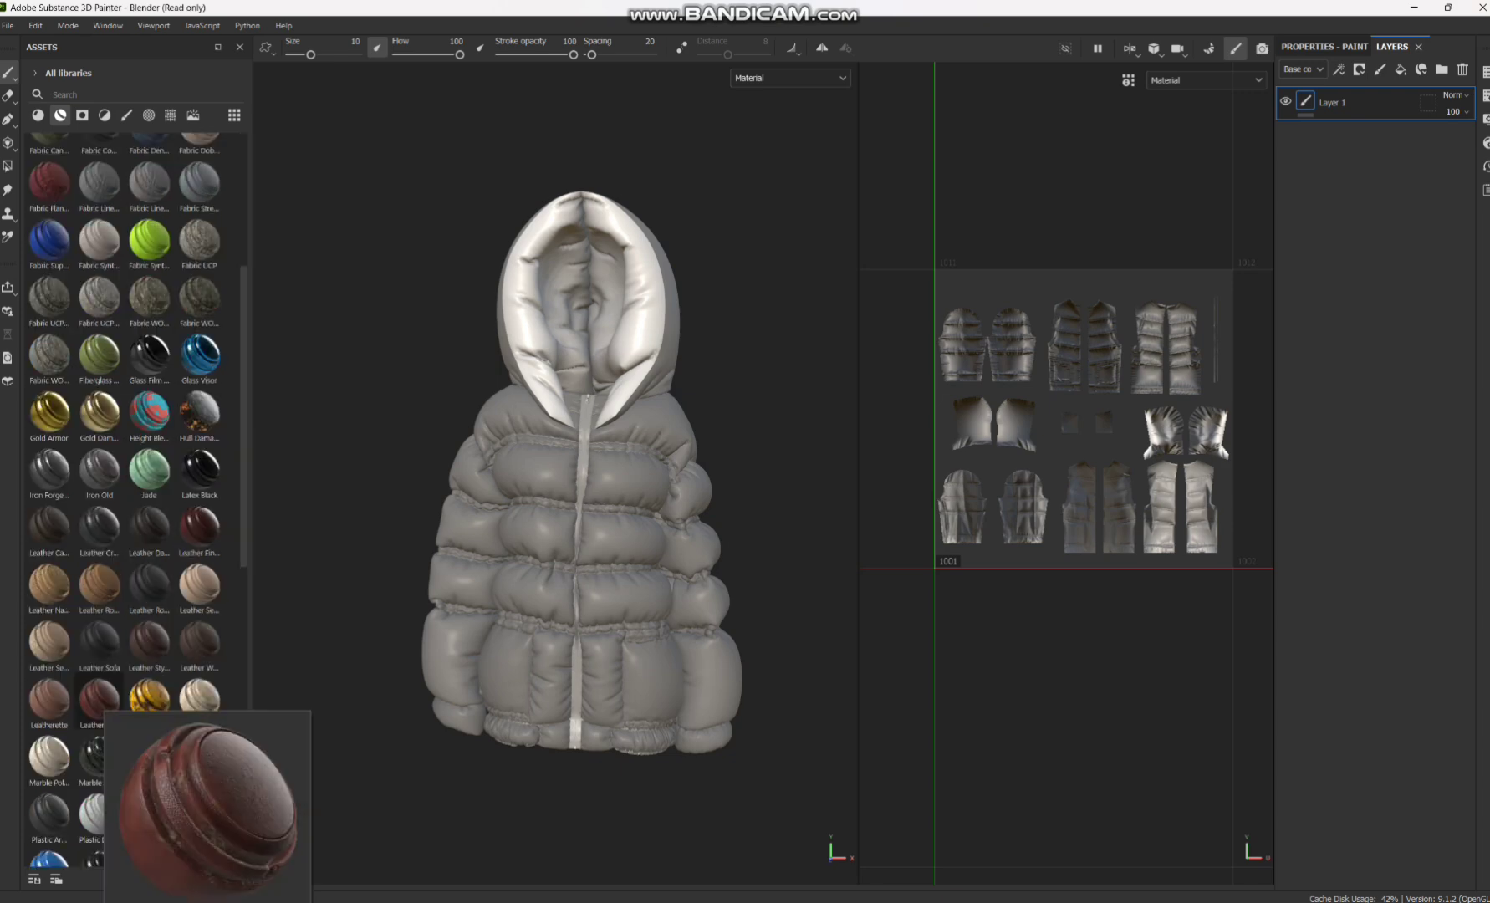
left_click_drag(99, 701, 535, 585)
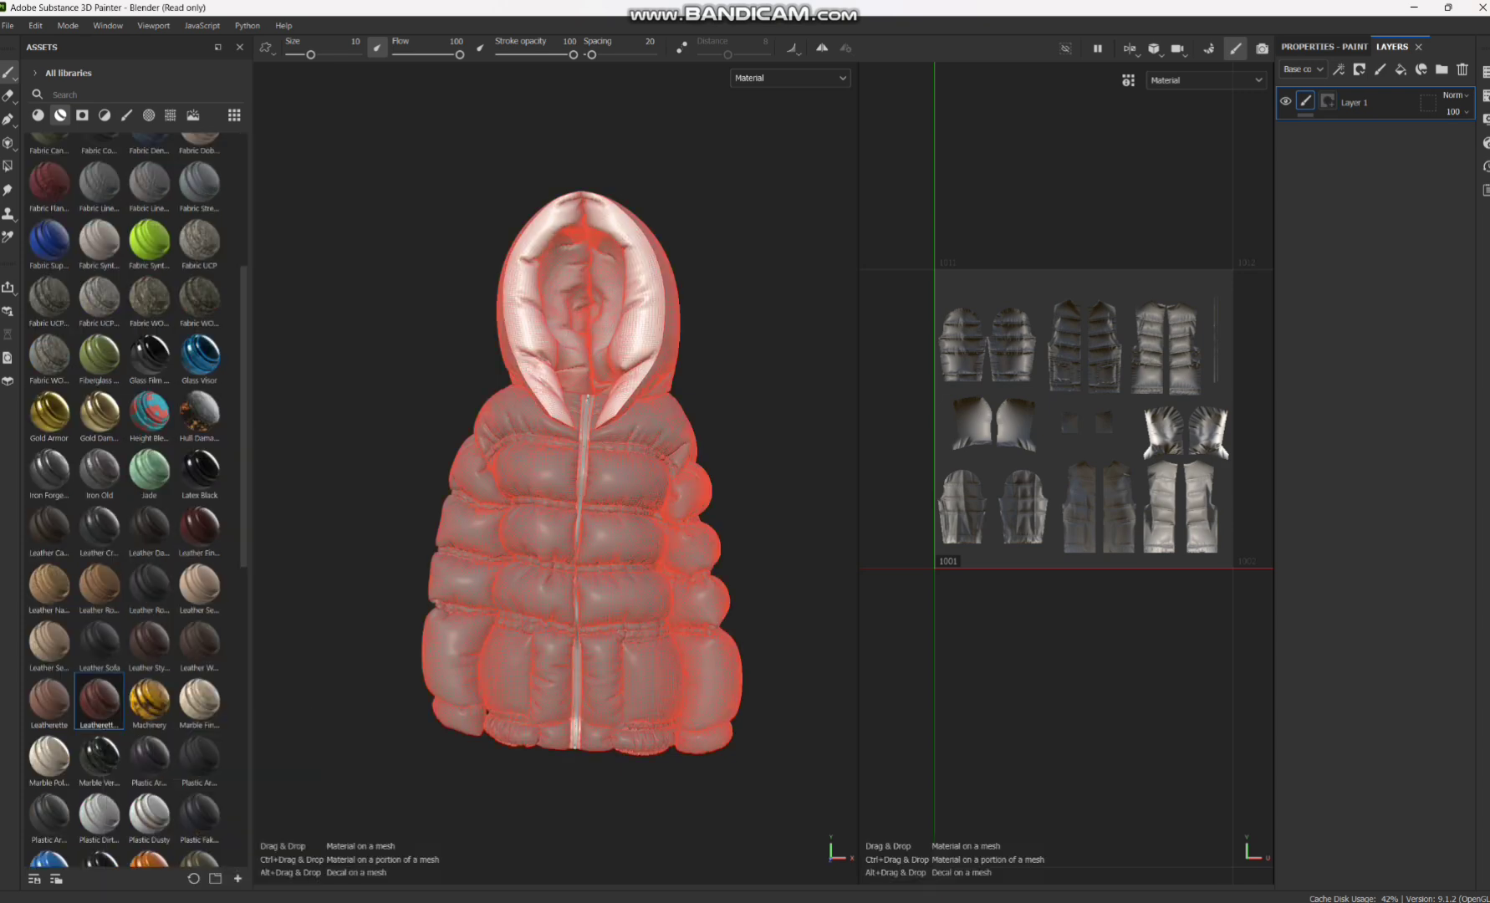
left_click_drag(577, 502, 577, 501)
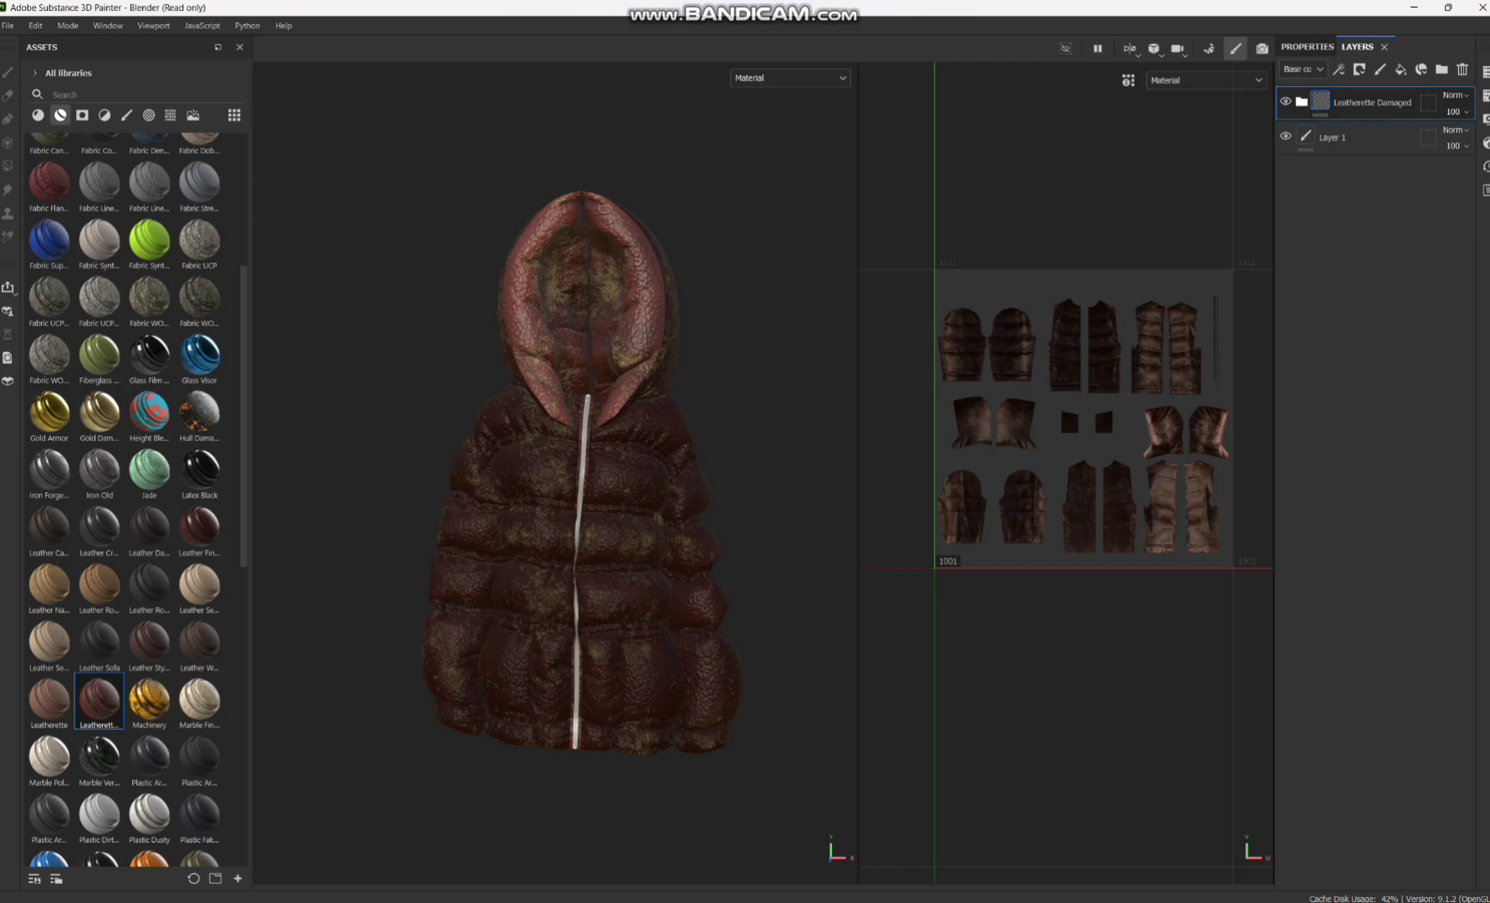
Expand the Leatherette Damaged group and compare the jacket with its Damages layer hidden and shown.
left_click(1302, 101)
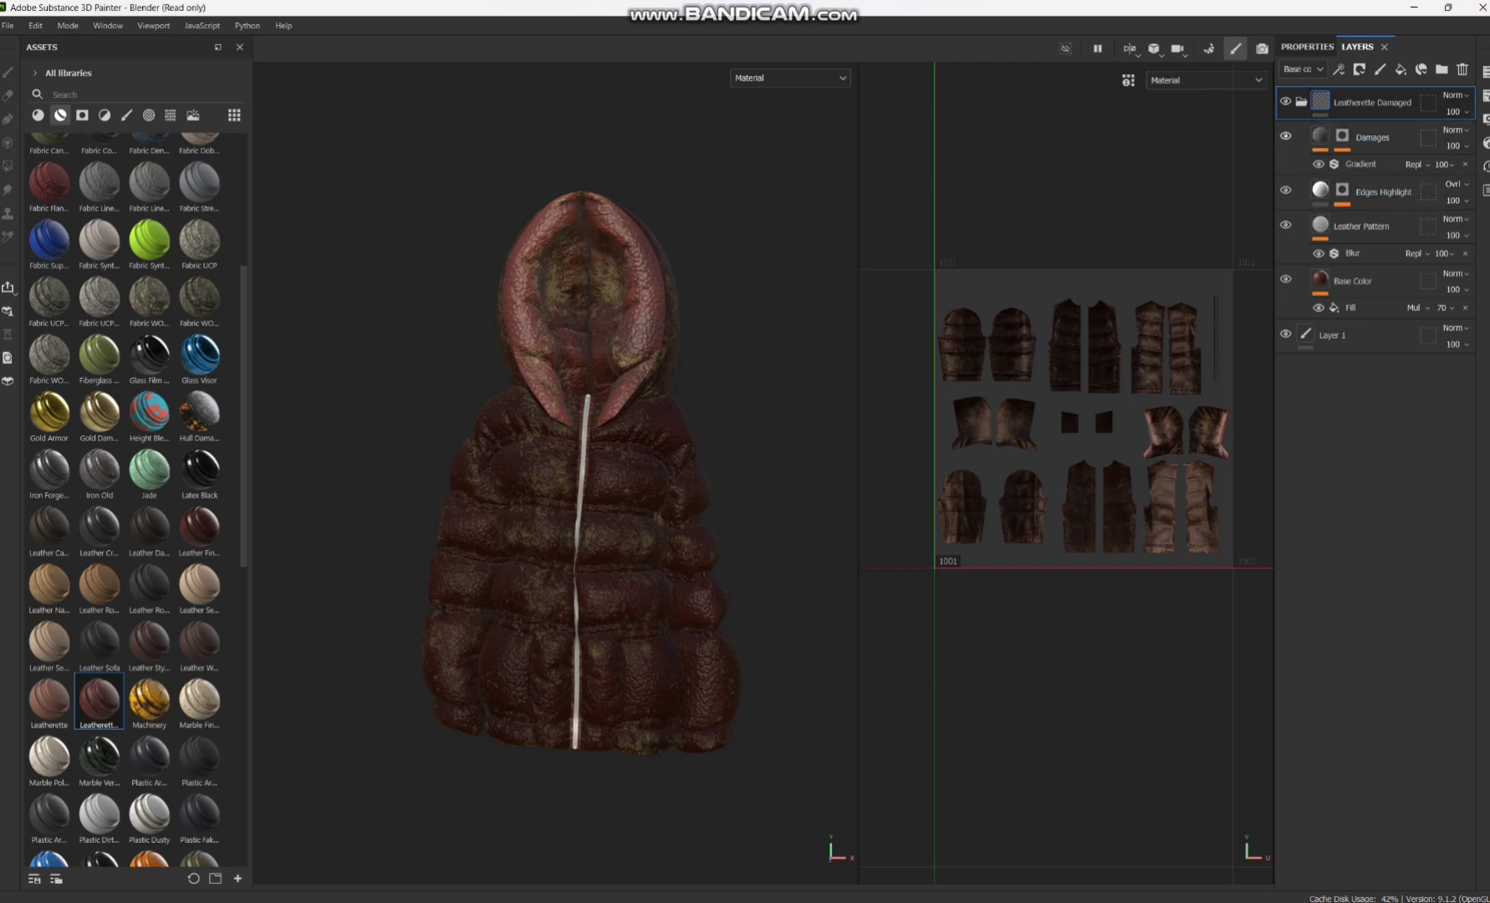
left_click(1286, 135)
scroll(688, 431, "down", 2)
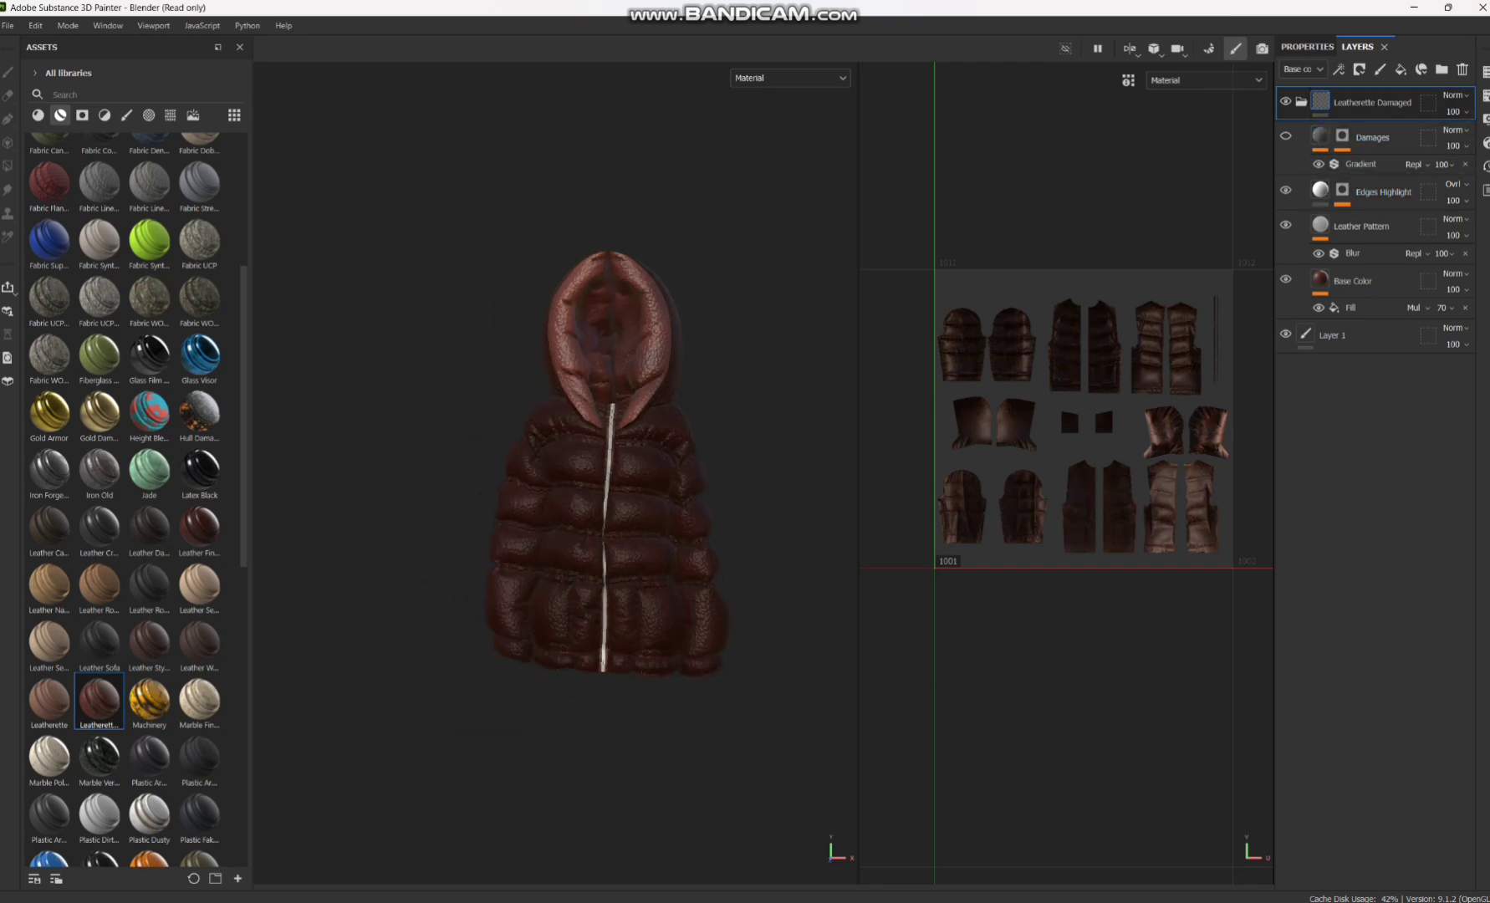
scroll(688, 431, "up", 4)
mouse_move(689, 431)
left_mouse_down("alt")
mouse_move(841, 432)
mouse_move(688, 432)
left_mouse_up("alt")
left_click(1285, 135)
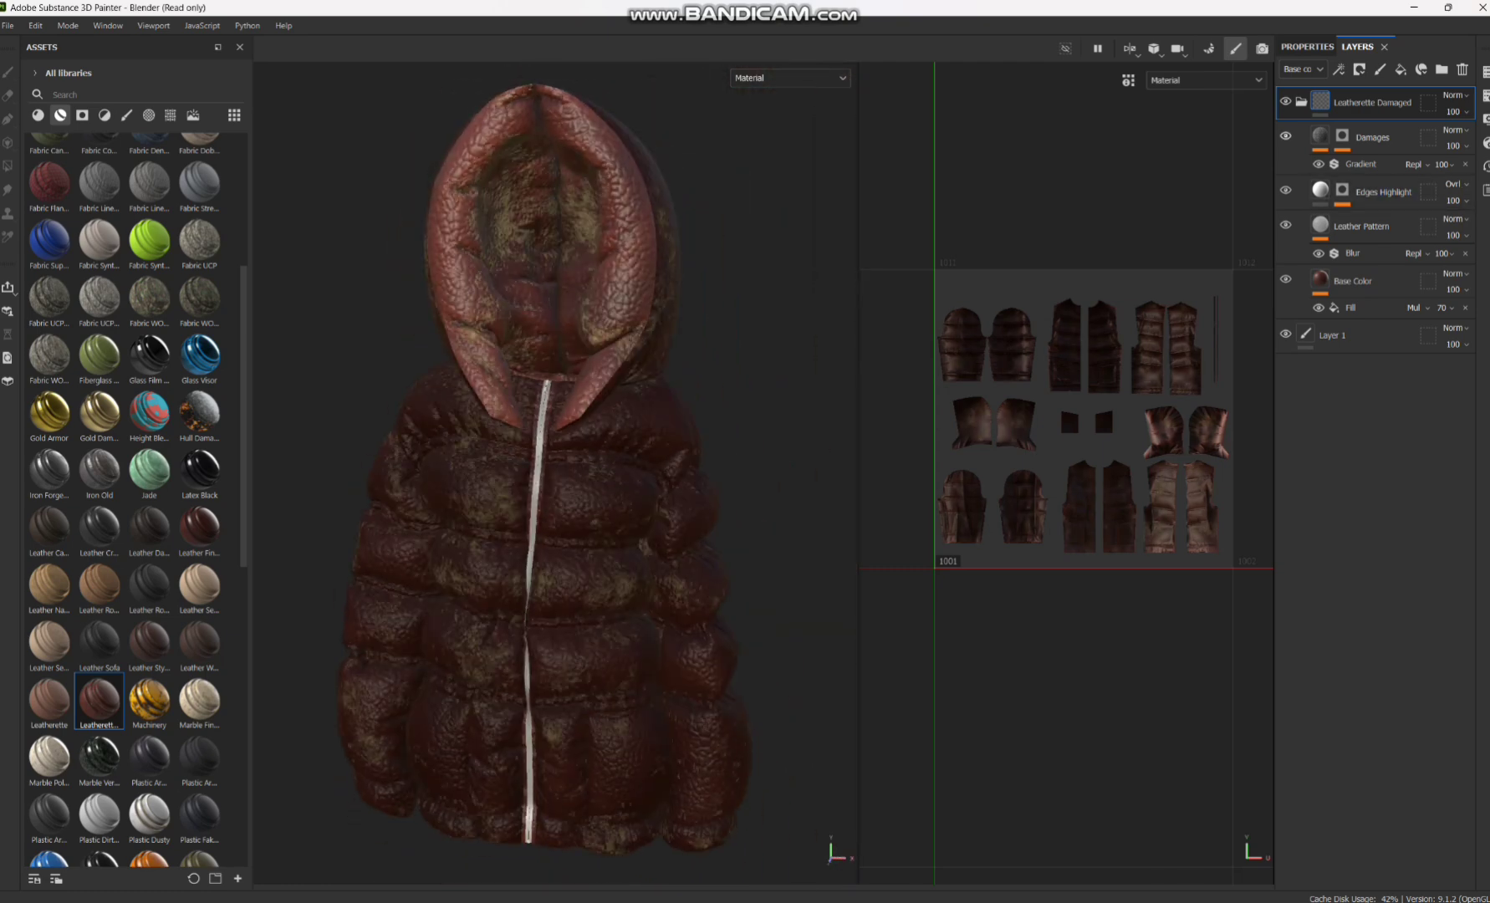
Lower the uniform roughness of the Damages fill layer and check the effect on the jacket.
left_click(1321, 135)
left_click(1320, 47)
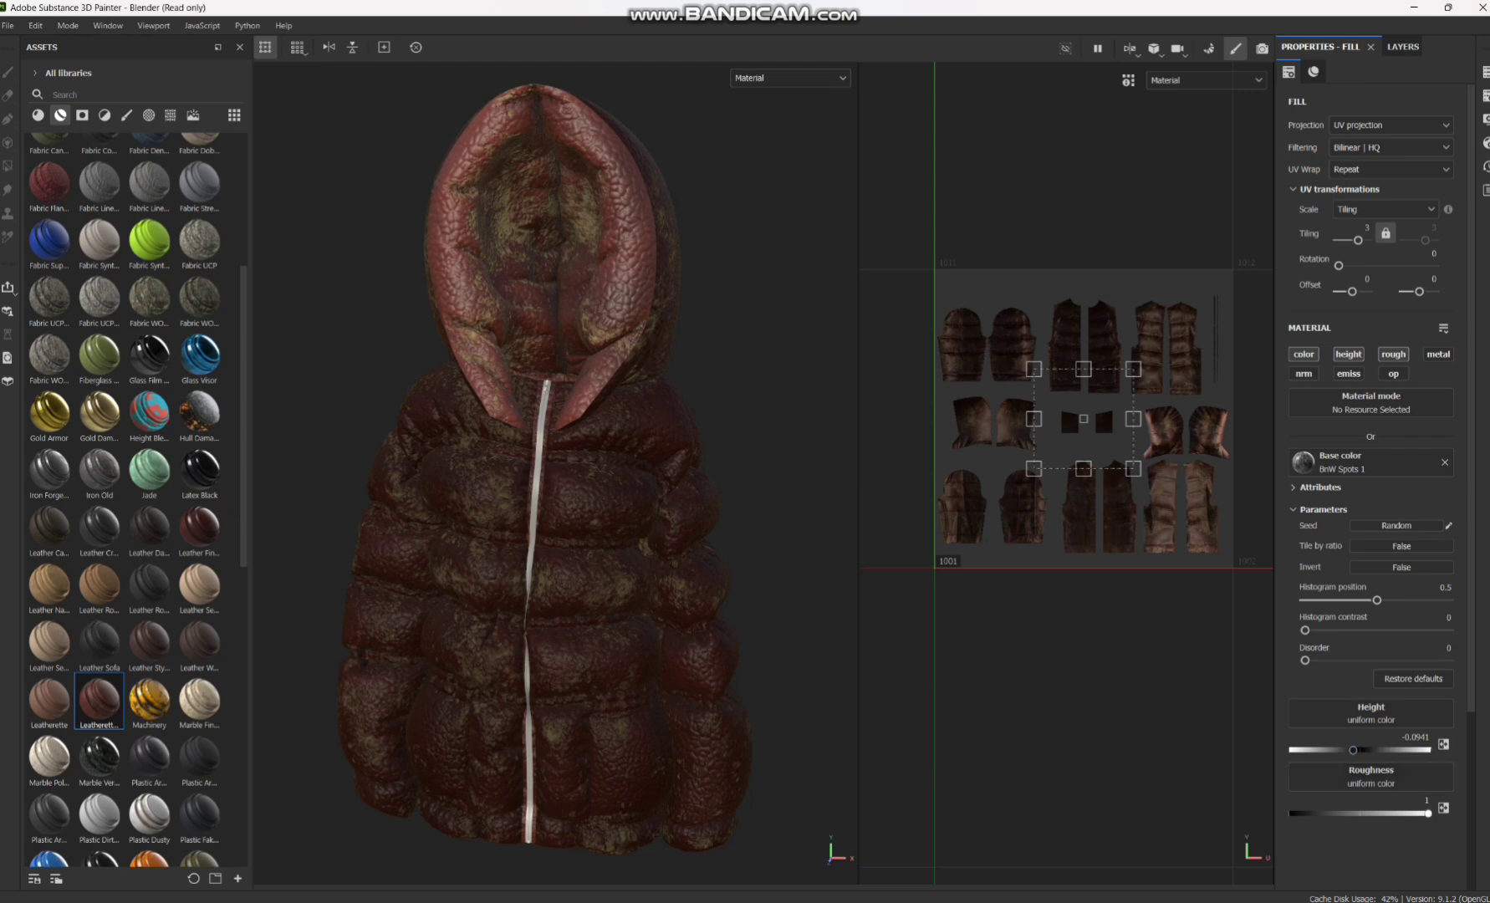
left_click_drag(1428, 813, 1353, 813)
left_click_drag(535, 459, 469, 464, "alt")
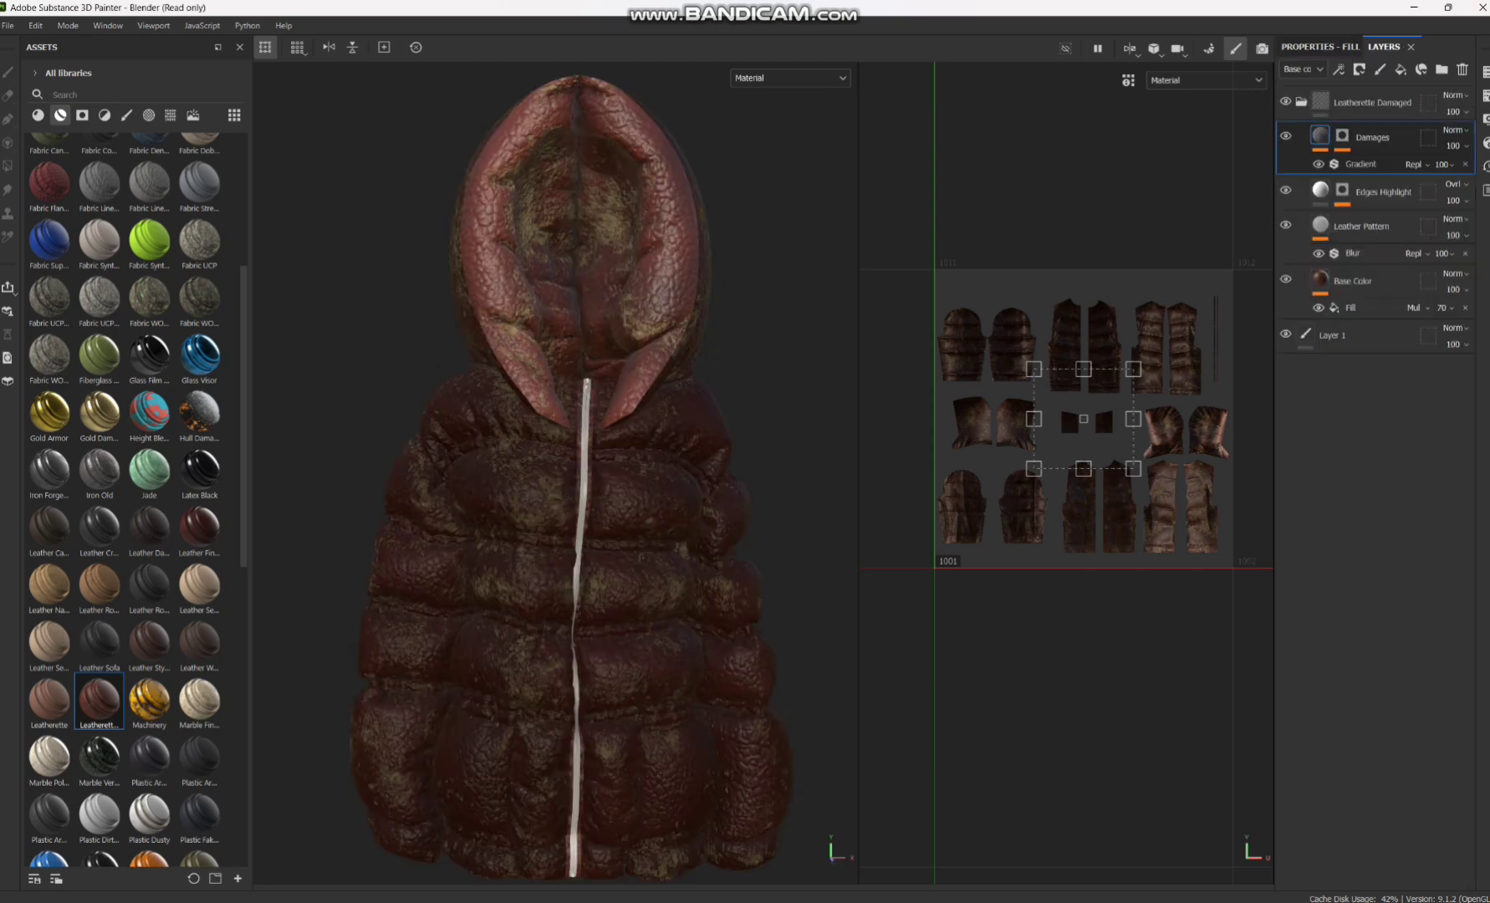
scroll(707, 418, "down", 4)
scroll(706, 418, "up", 3)
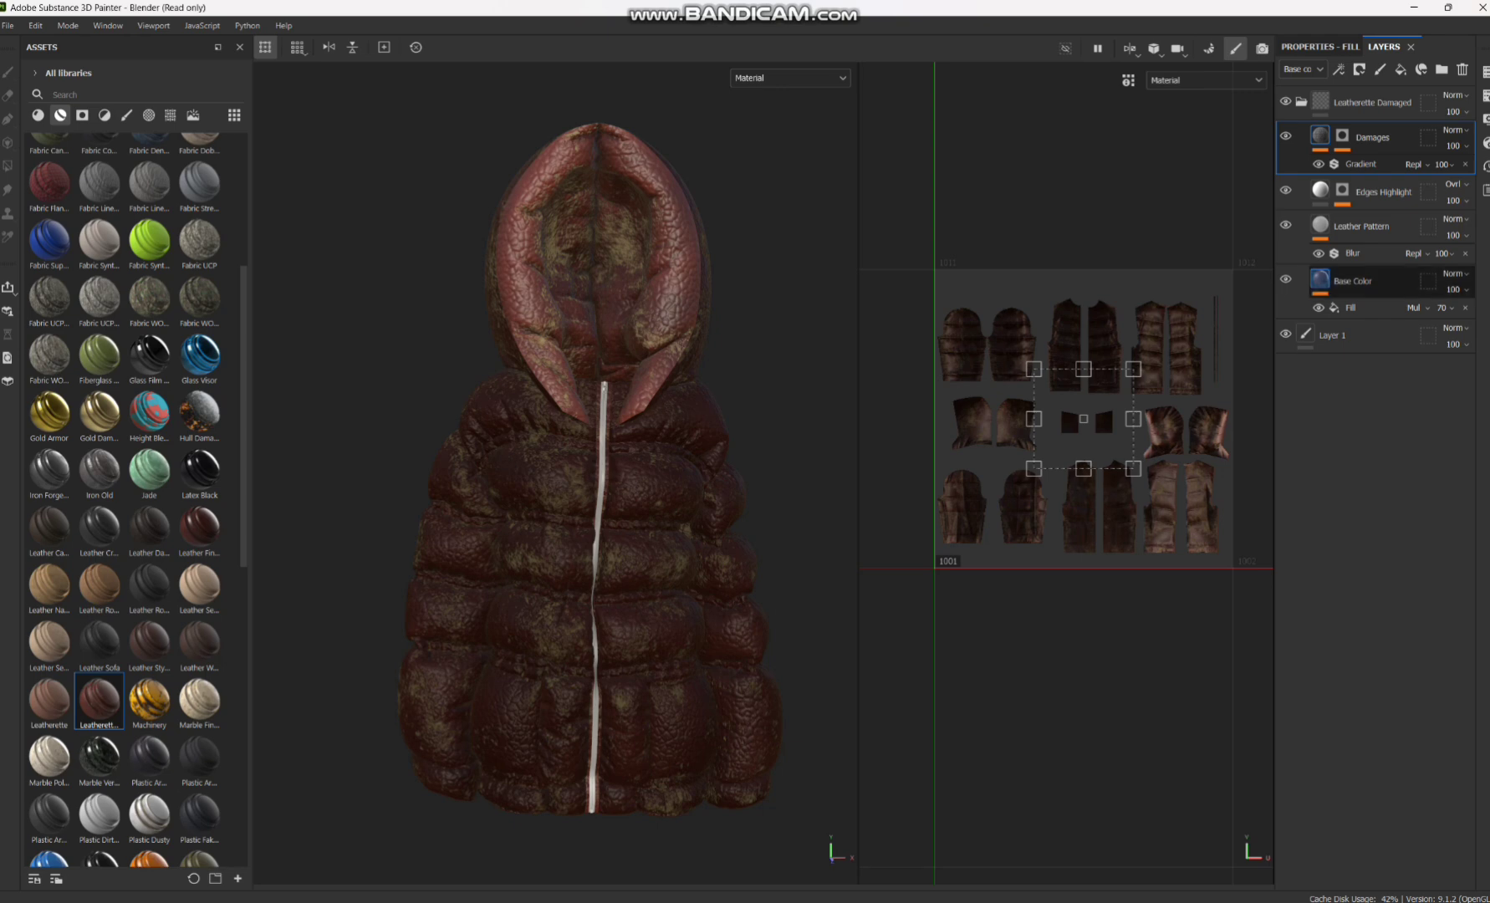
Change the base color of the Base Color layer in the Leatherette Damaged group to black (000000).
left_click(1352, 281)
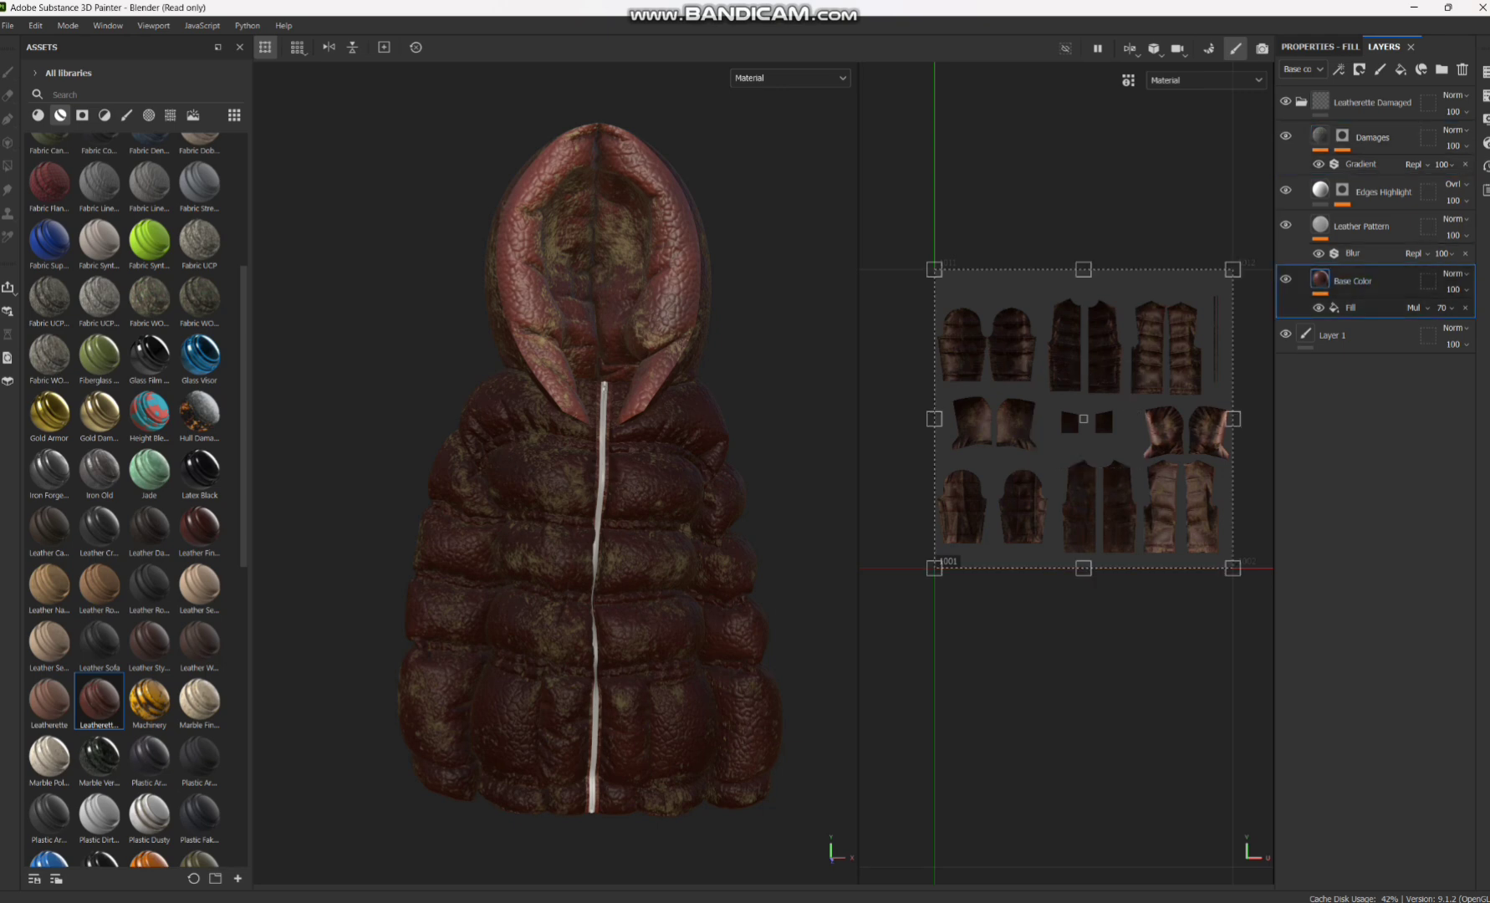
left_click(1319, 47)
left_click(1363, 487)
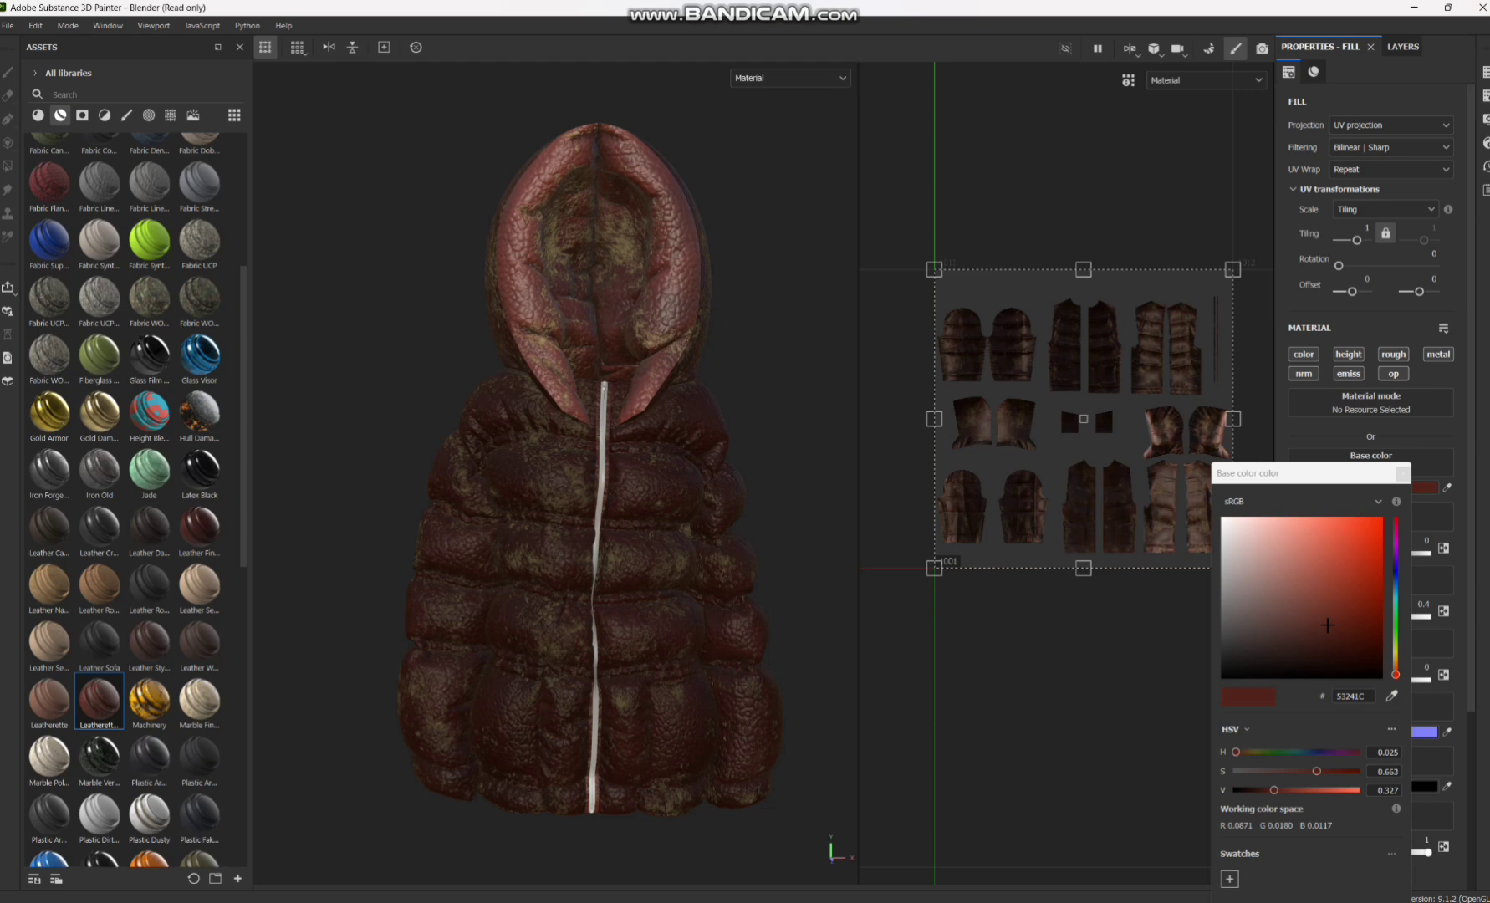
left_click(1236, 676)
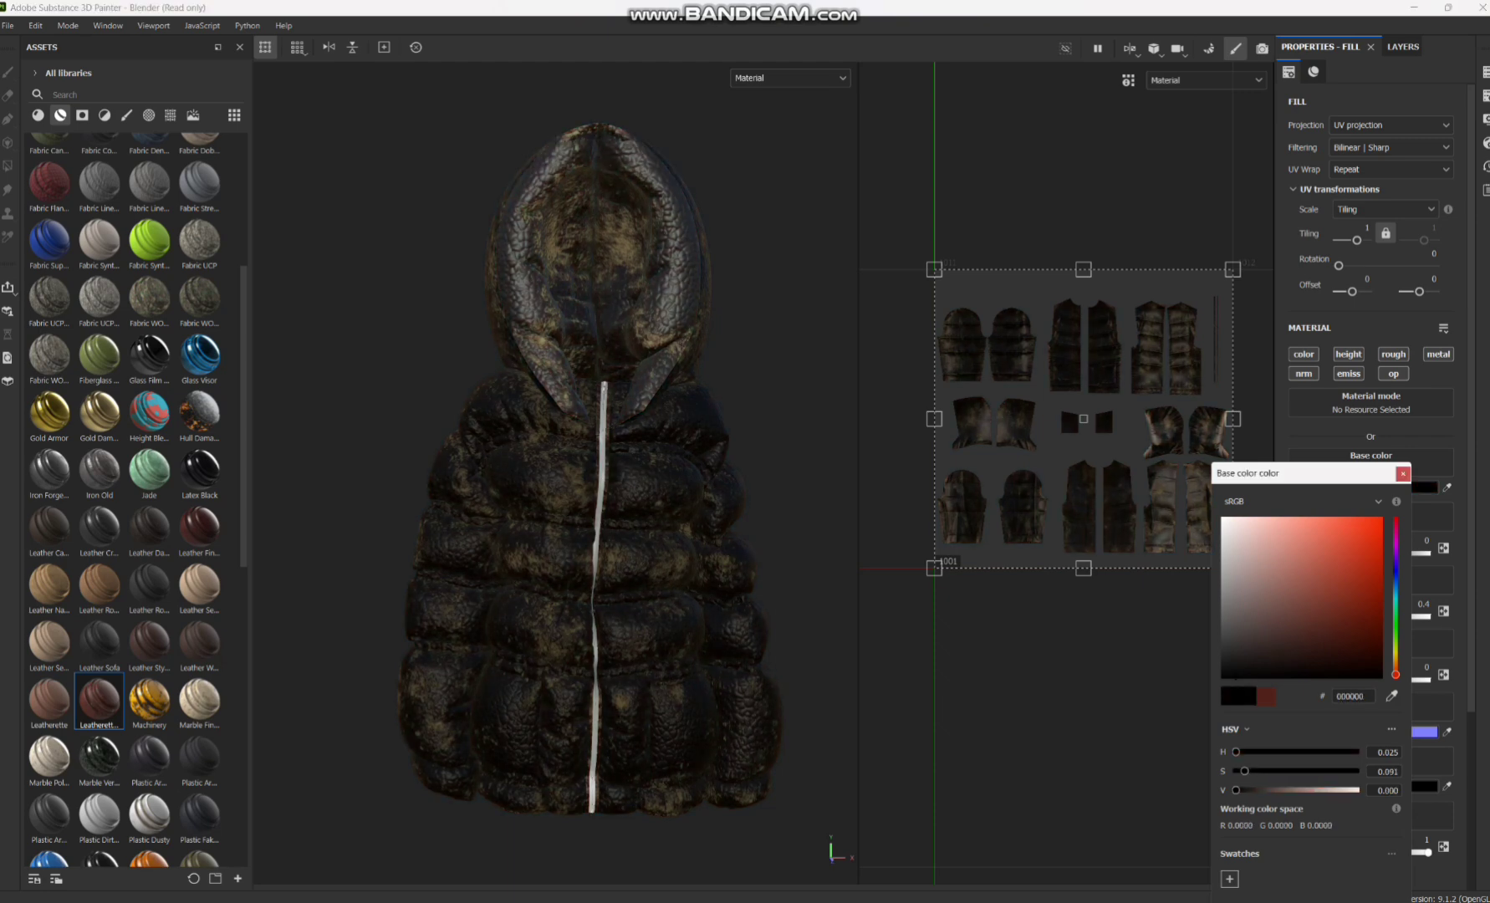
Change the base color of the Base Color layer in the Leatherette Damaged group to a muted olive beige (ADAD90).
left_click_drag(1396, 674, 1396, 651)
mouse_move(1255, 553)
left_mouse_down()
mouse_move(1262, 520)
mouse_move(1248, 569)
left_mouse_up()
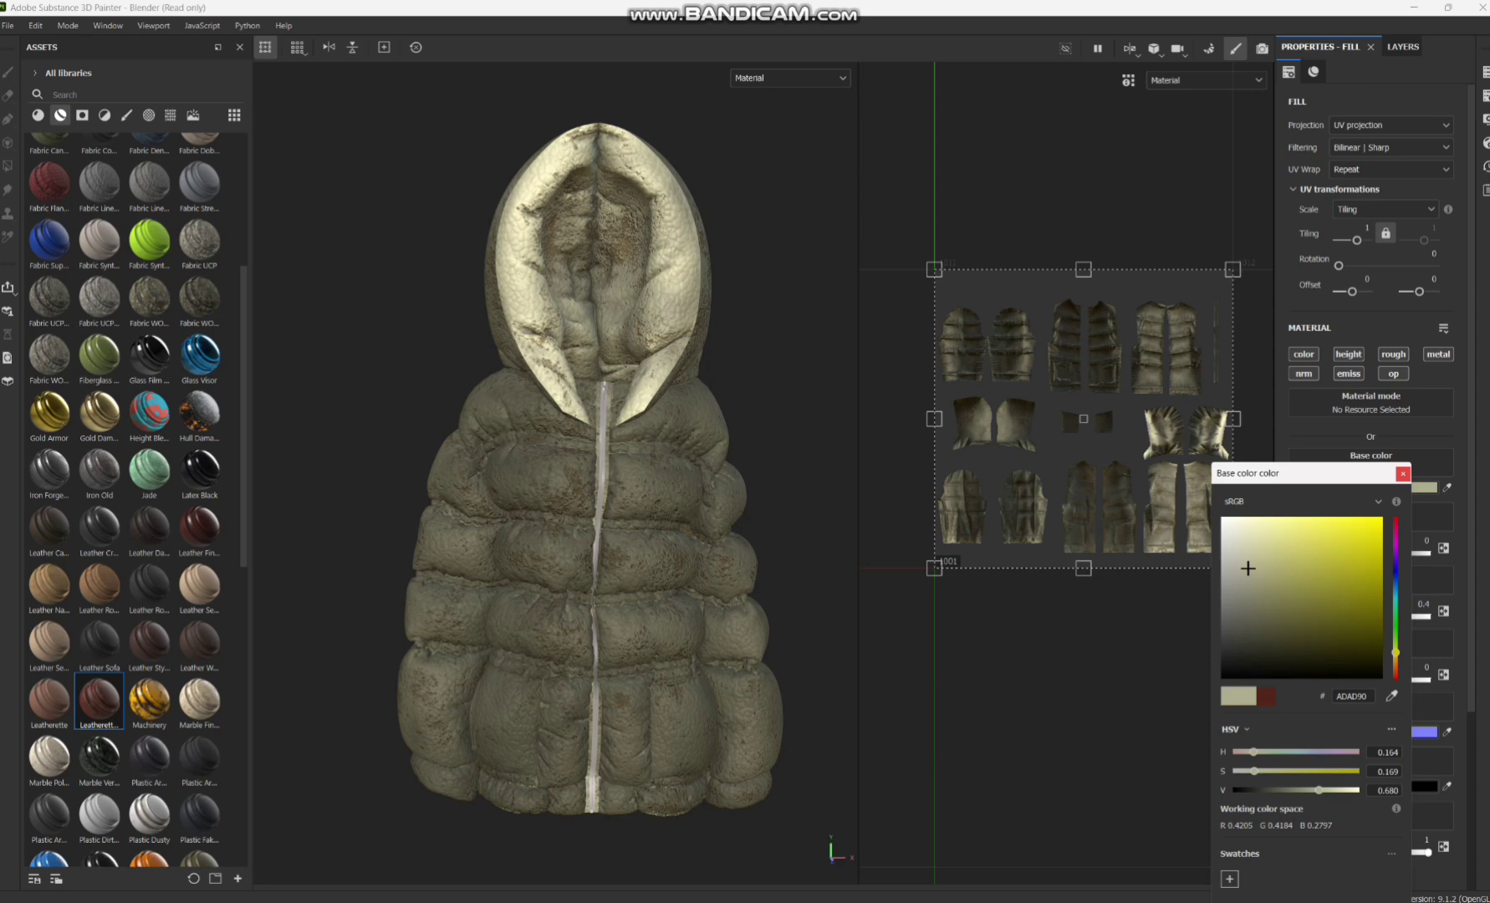
key("Escape")
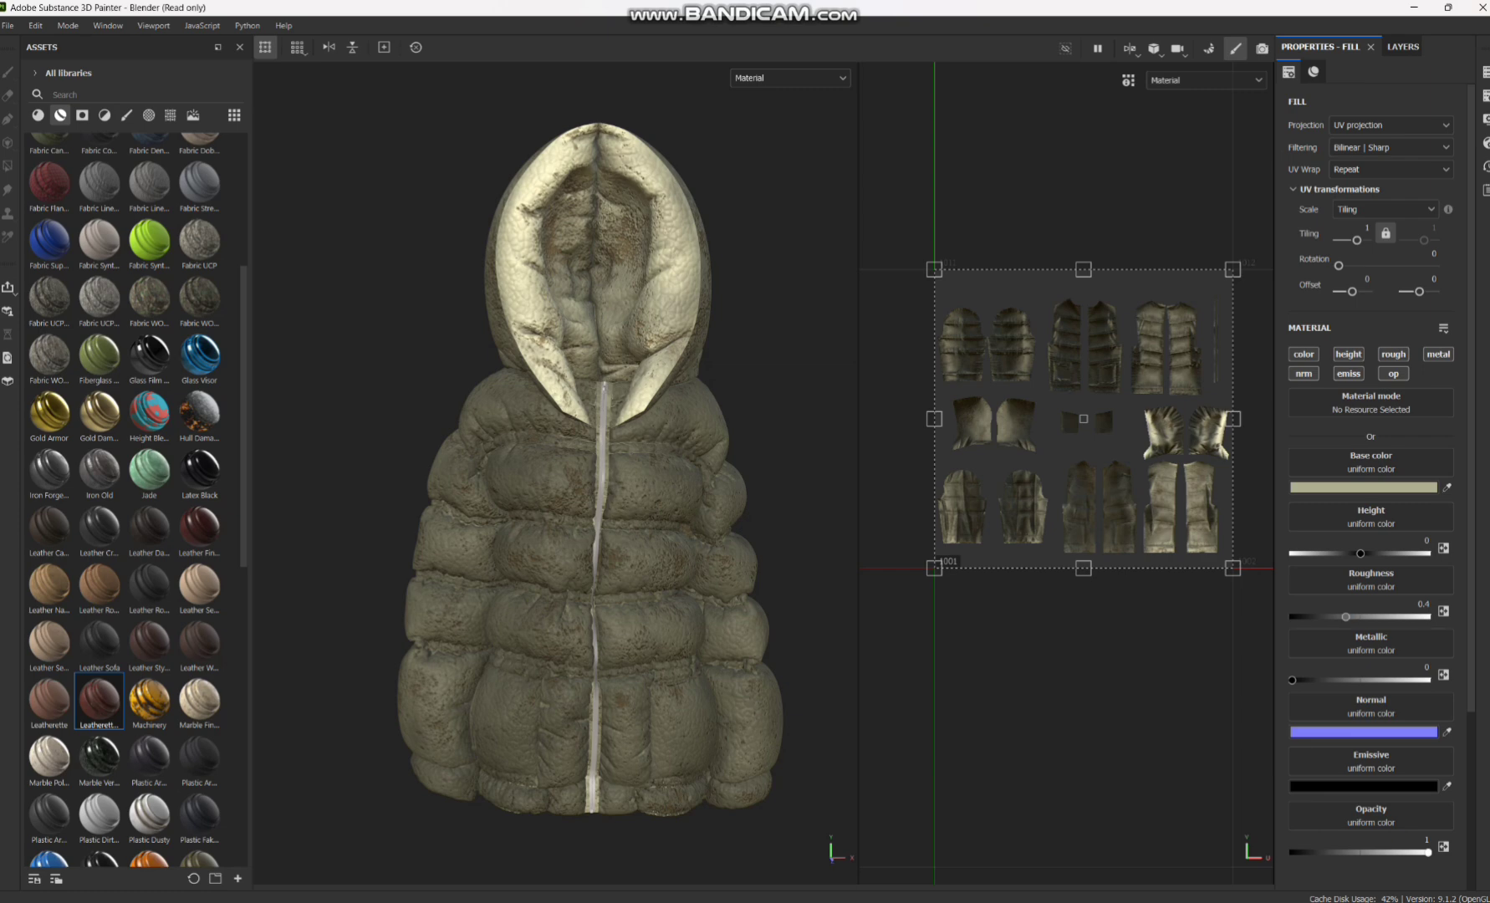
Raise the Base Color layer's uniform roughness to 1 and inspect the leatherette surface on the jacket up close.
left_click_drag(1344, 616, 1431, 617)
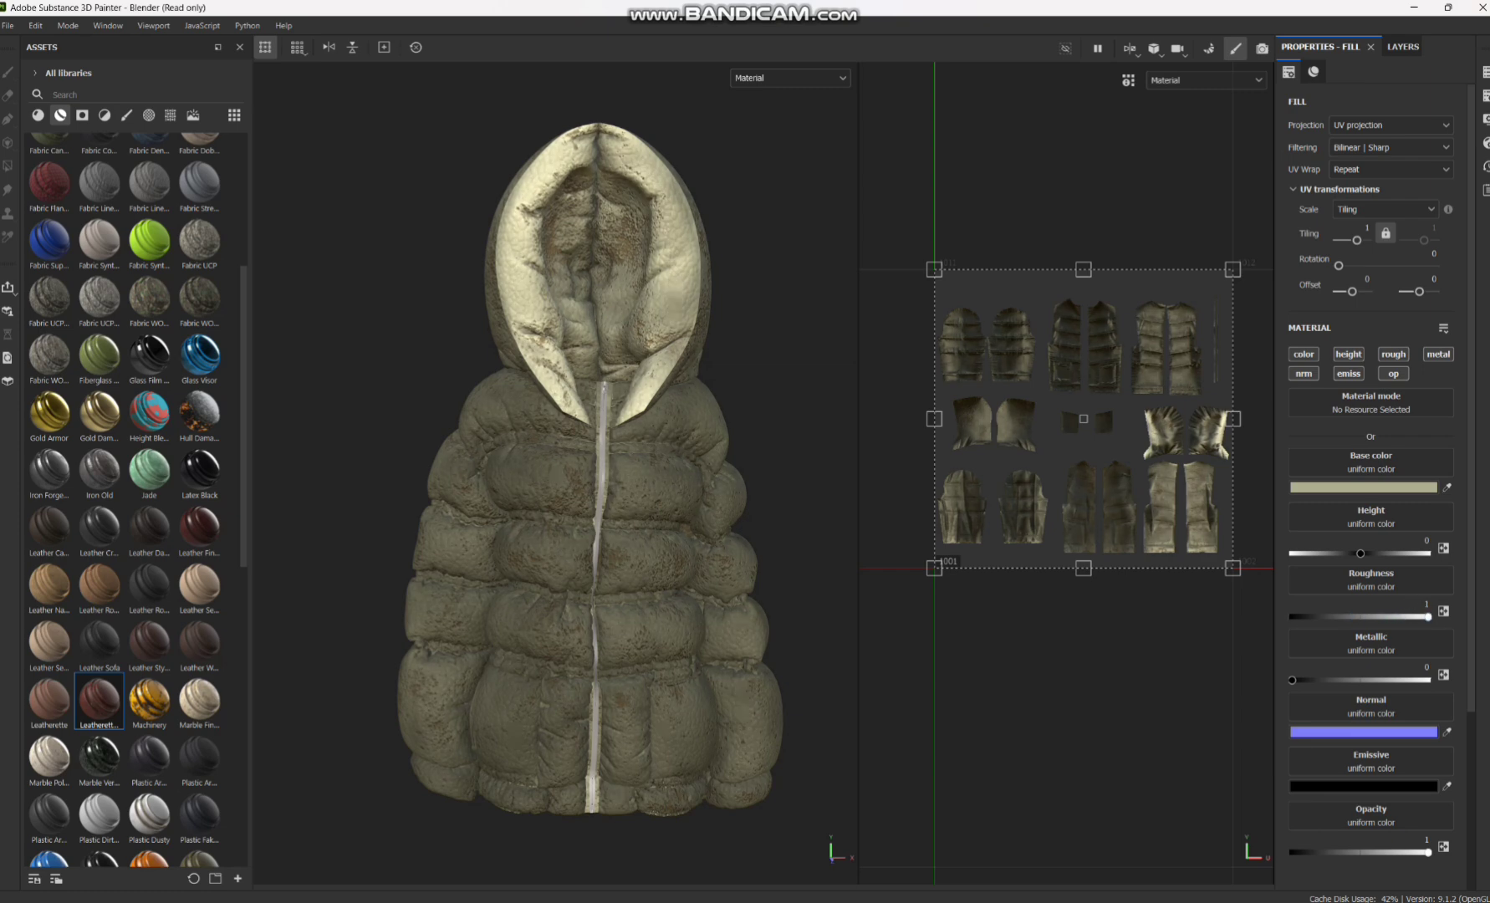
left_click_drag(598, 468, 502, 464, "alt")
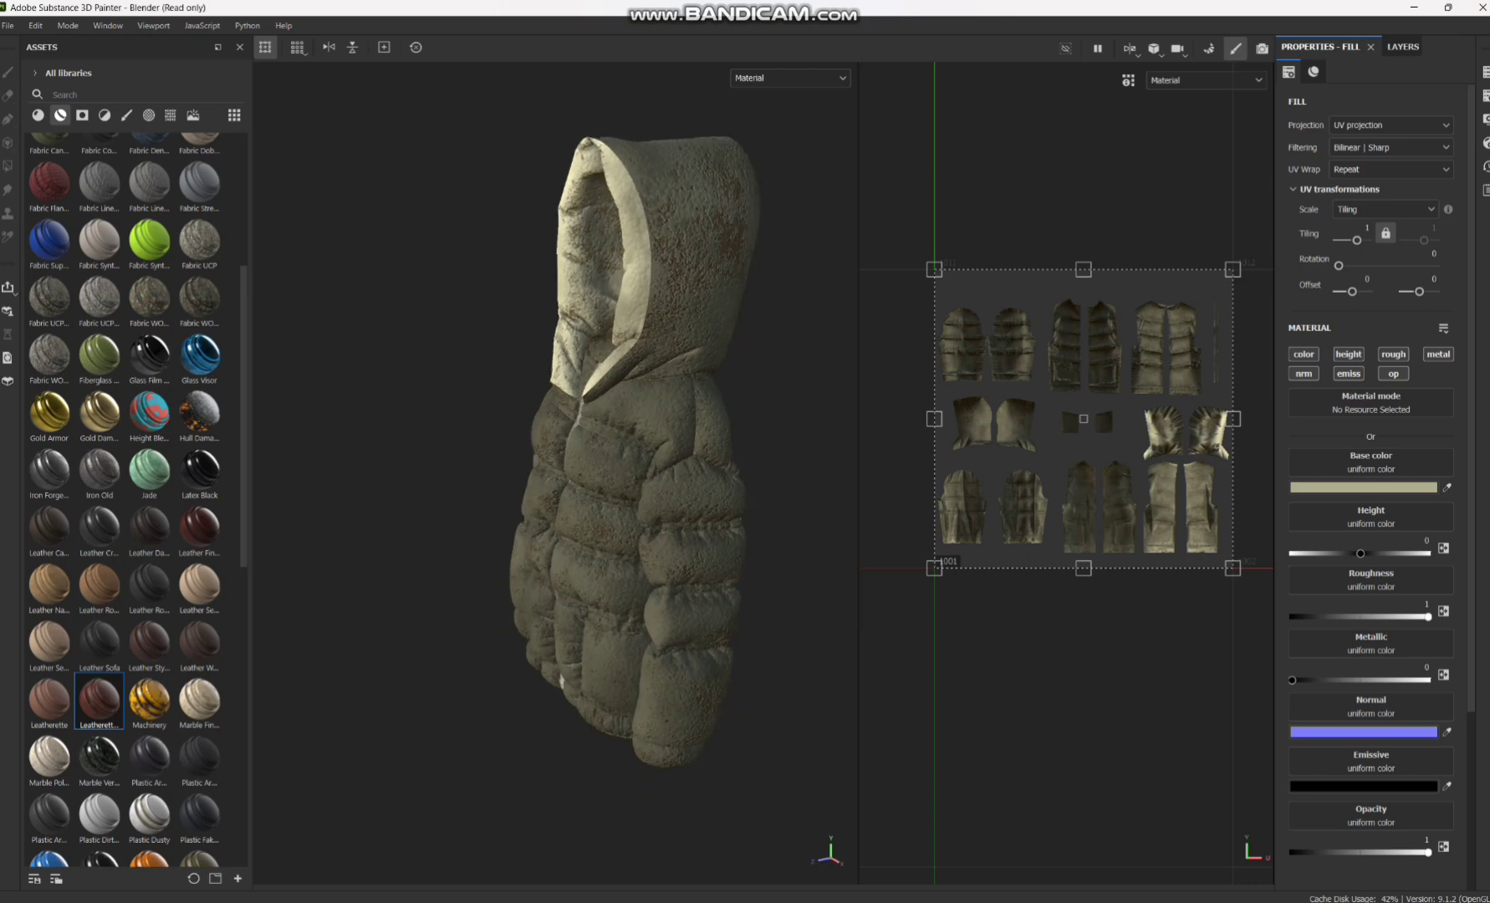
scroll(684, 427, "up", 6)
left_click_drag(635, 435, 682, 443, "alt")
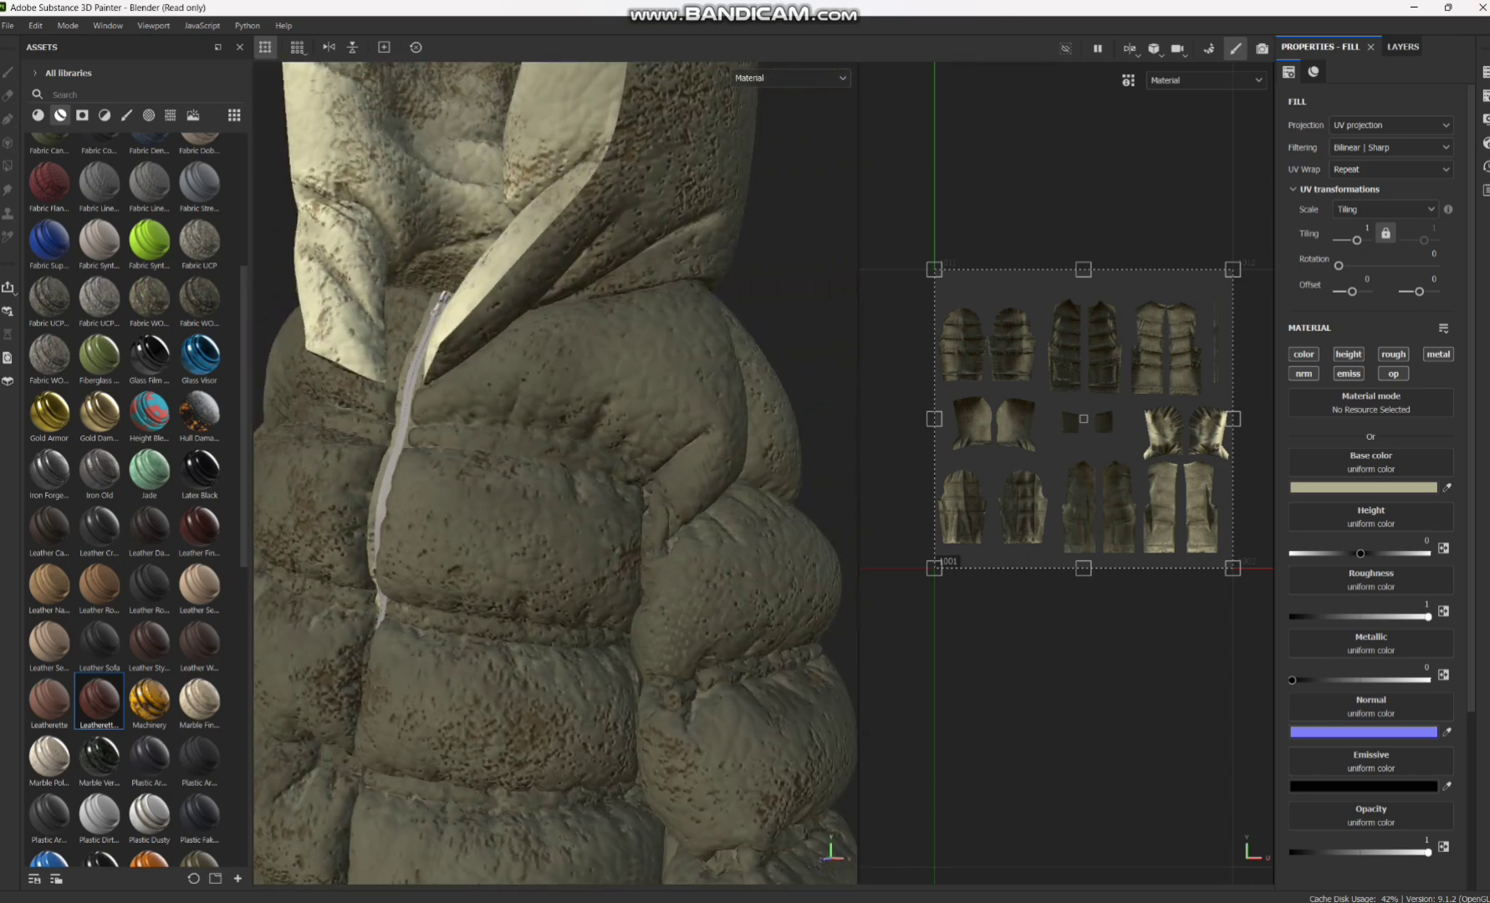
scroll(556, 473, "down", 6)
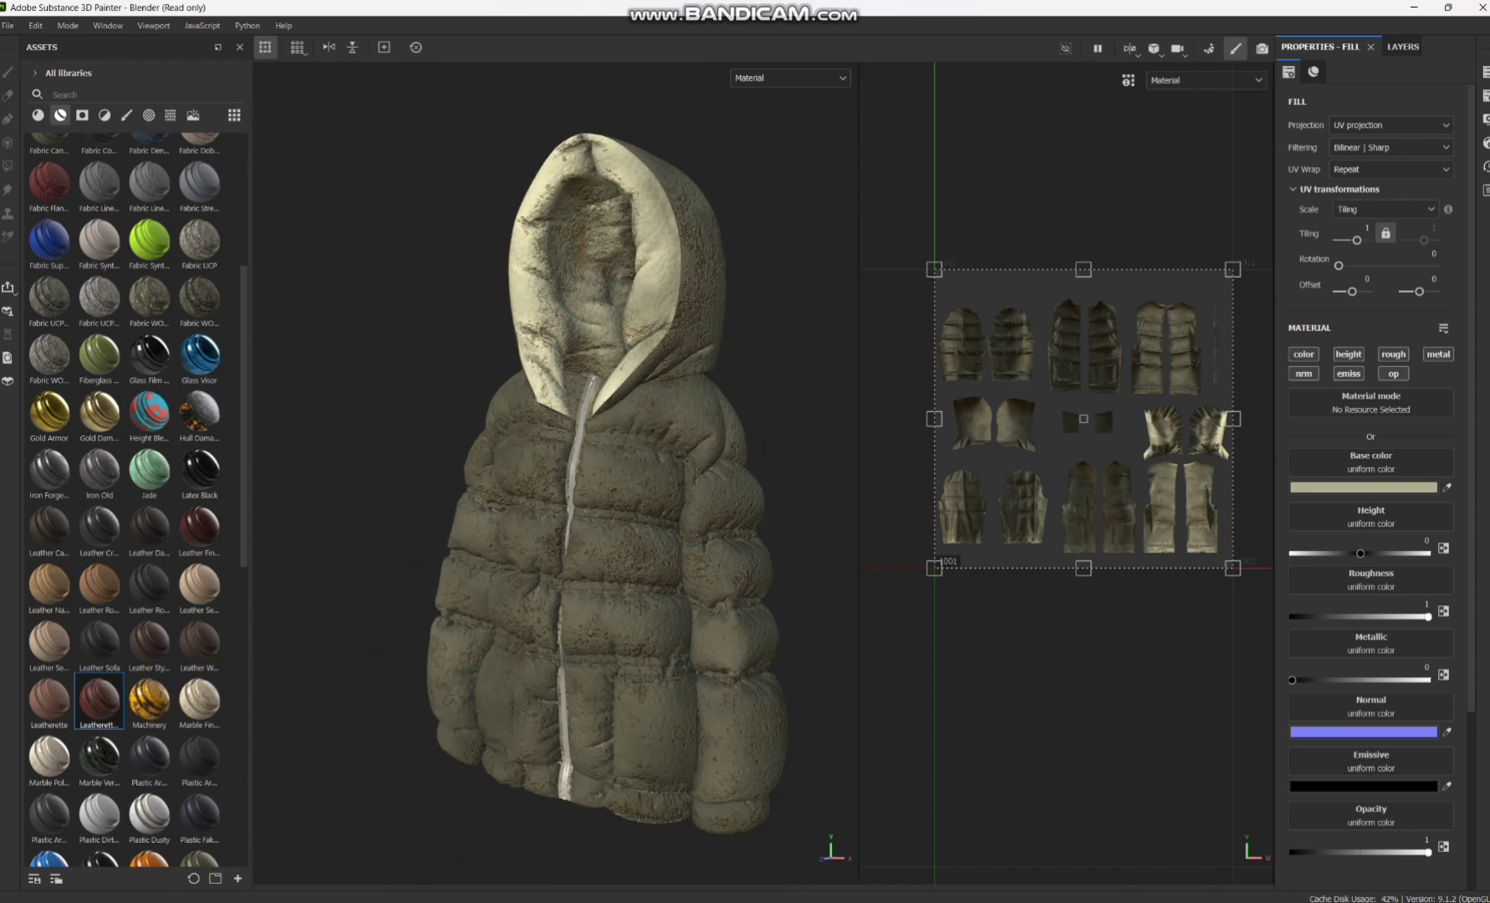
Replace the Leatherette Damaged group with the Glass Film Dirty Mirror smart material on the jacket body.
middle_click_drag(586, 468, 594, 393, "alt")
left_click(595, 393)
left_click_drag(569, 468, 770, 481, "alt")
mouse_move(648, 553)
left_mouse_down("alt")
mouse_move(535, 548)
mouse_move(752, 556)
mouse_move(556, 547)
left_mouse_up("alt")
middle_click_drag(585, 418, 523, 544, "alt")
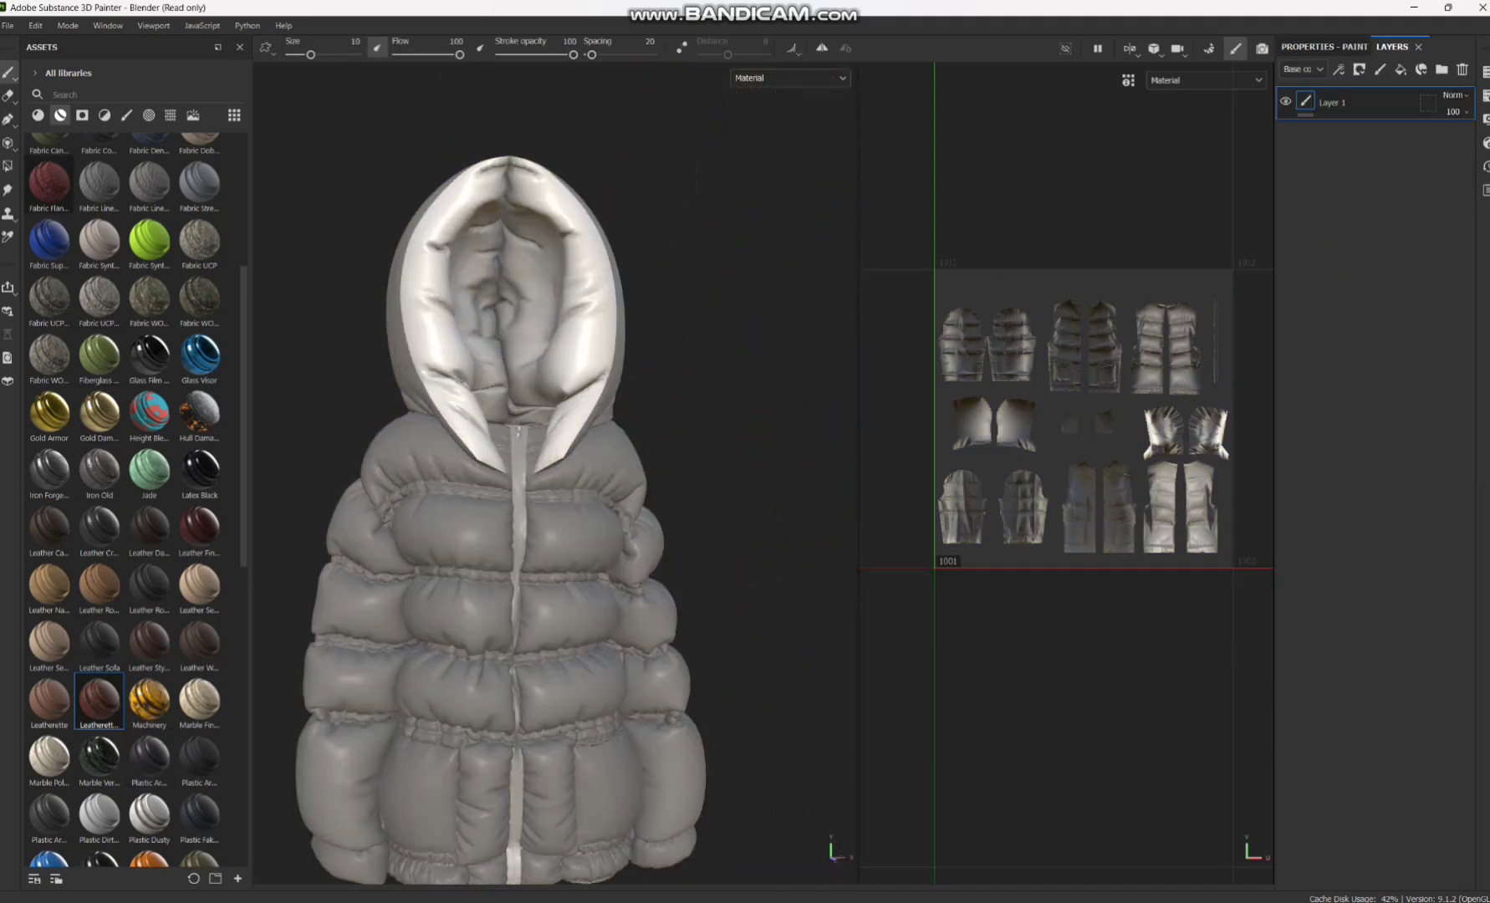
scroll(109, 201, "up", 4)
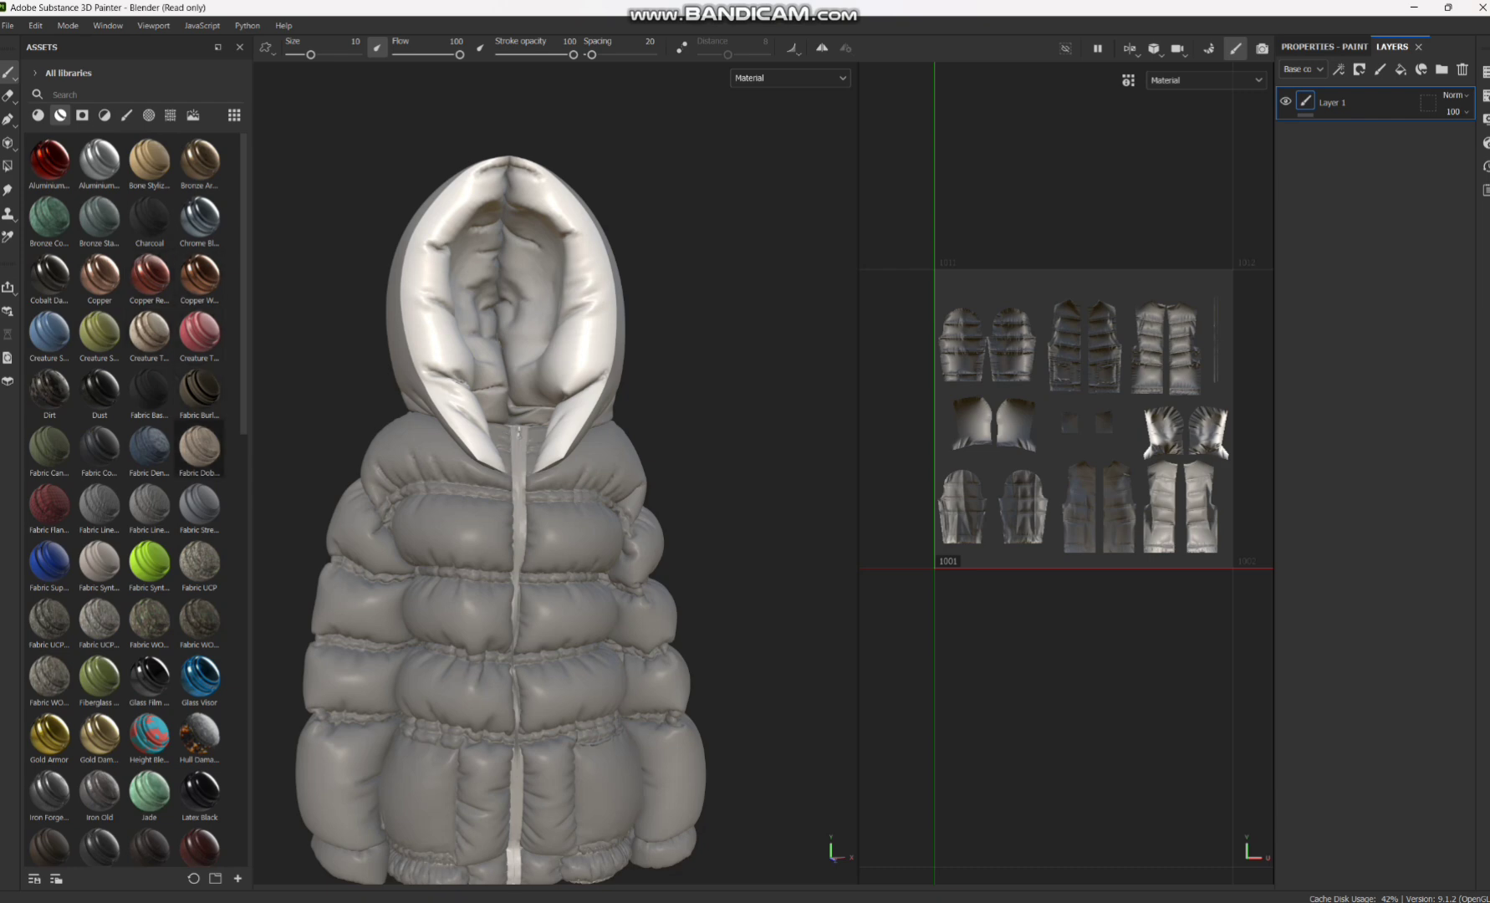
mouse_move(149, 677)
left_mouse_down()
mouse_move(494, 519)
mouse_move(552, 443)
mouse_move(560, 527)
mouse_move(558, 514)
left_mouse_up()
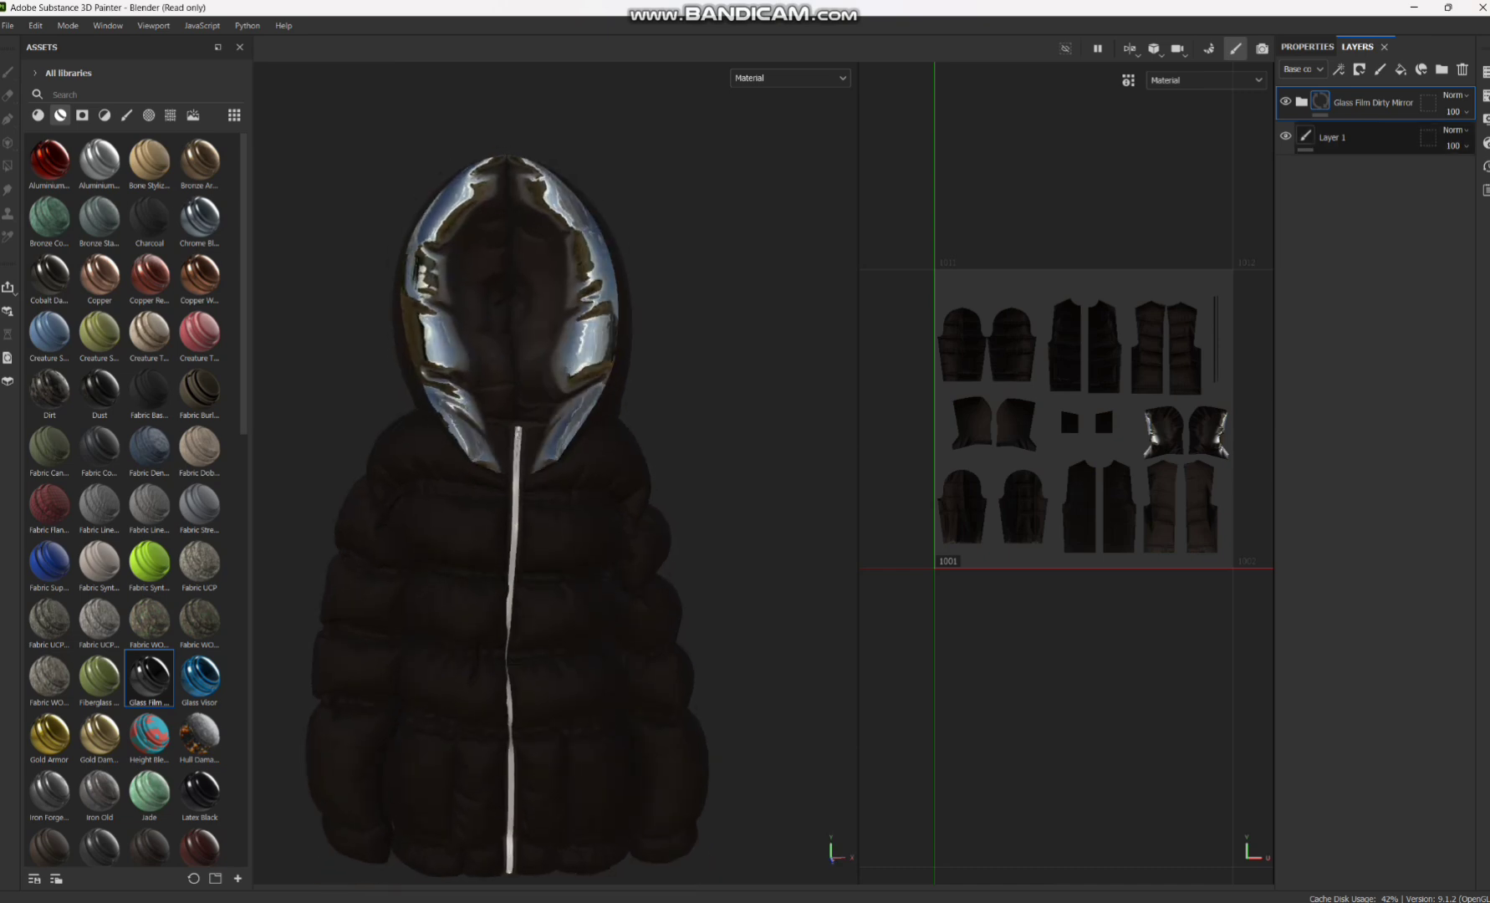
Expand the Glass Film Dirty Mirror group and hide its Dirt layer to judge the jacket without it.
left_click(1301, 101)
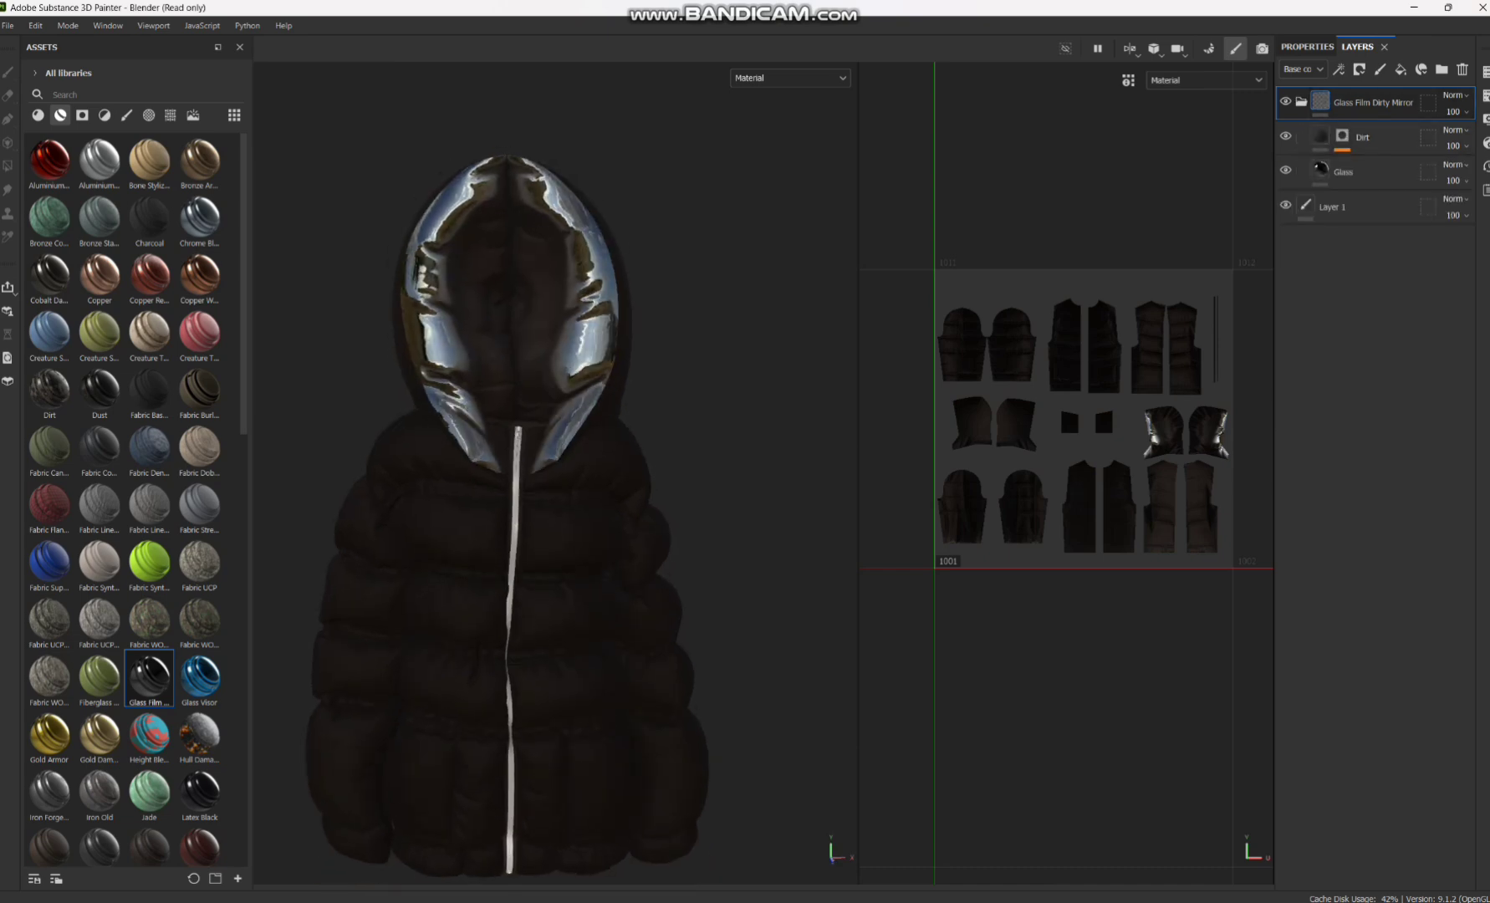
left_click(1285, 136)
scroll(490, 473, "up", 2)
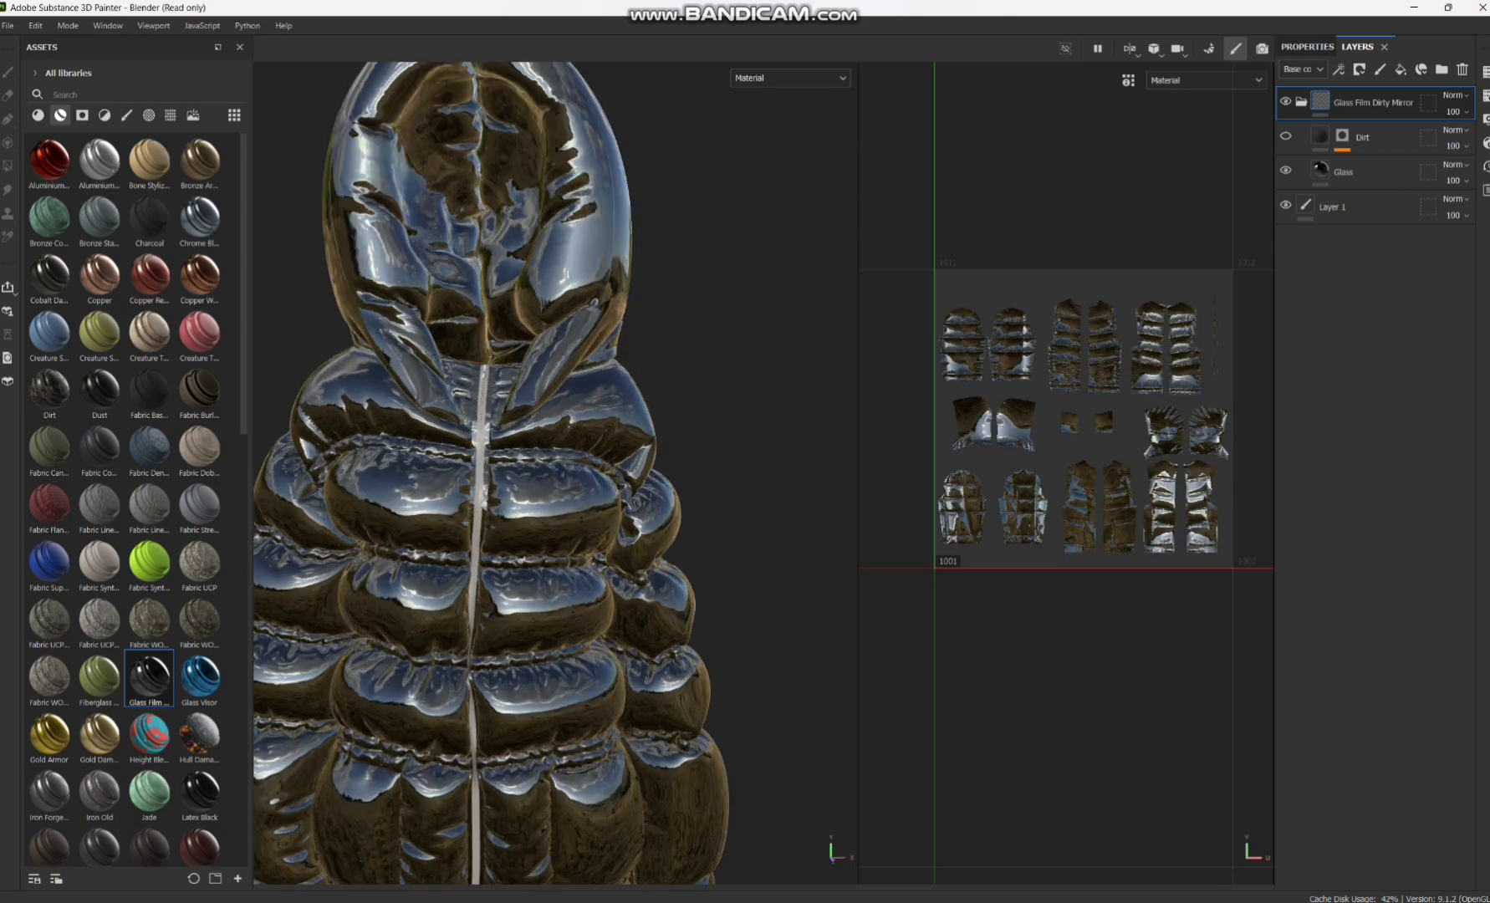
mouse_move(569, 468)
left_mouse_down("alt")
mouse_move(561, 443)
mouse_move(368, 456)
mouse_move(568, 439)
mouse_move(589, 464)
left_mouse_up("alt")
middle_click_drag(569, 468, 644, 368, "alt")
Delete the Dirt layer from the Glass Film Dirty Mirror group and collapse the group.
left_click(1428, 137)
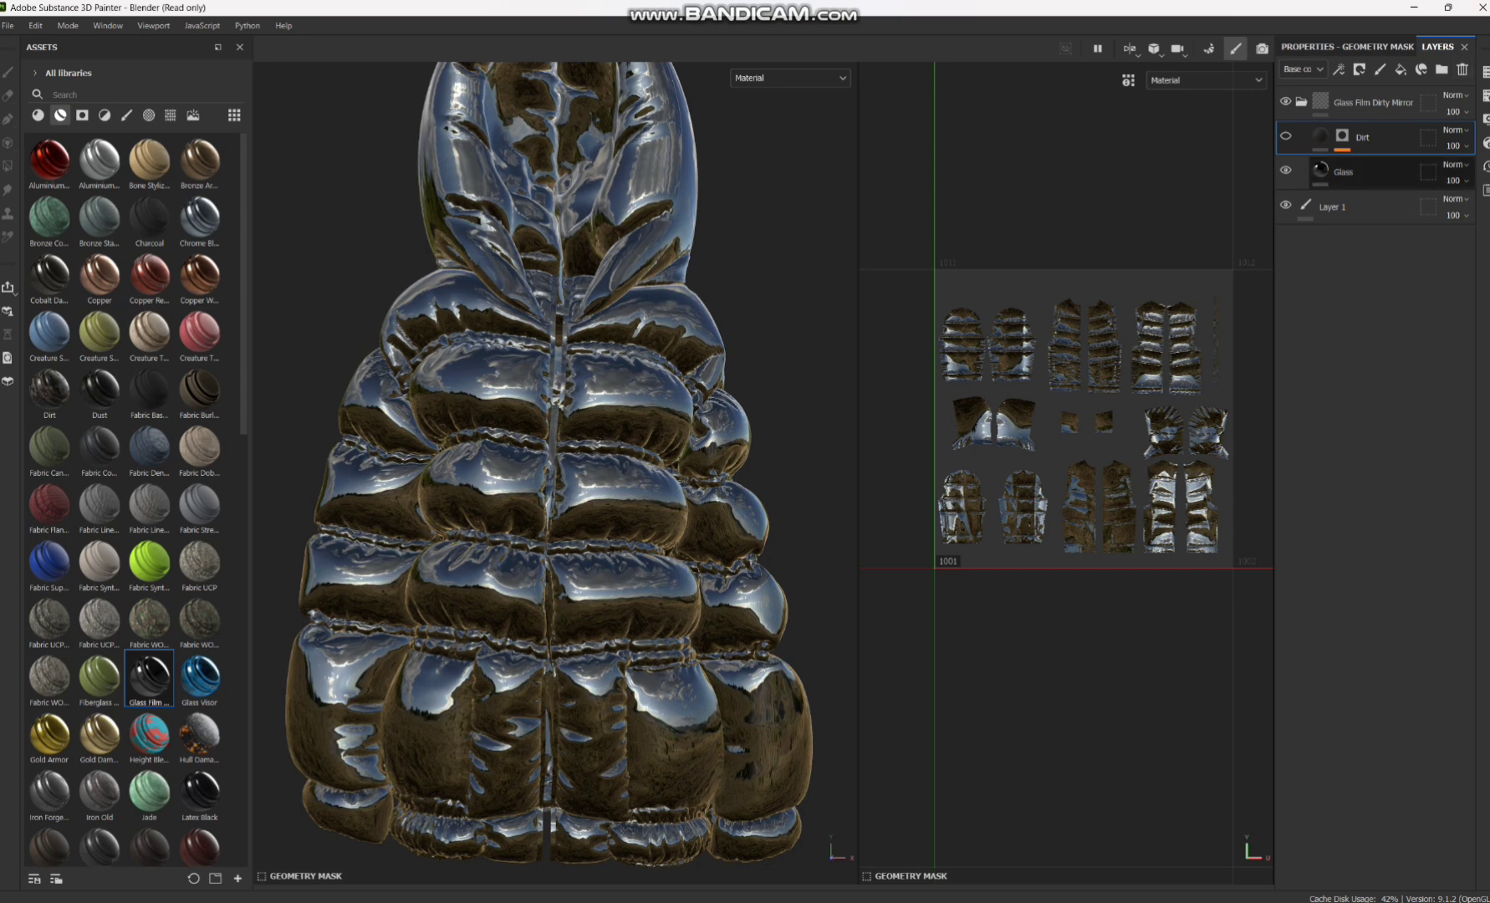
left_click(1461, 69)
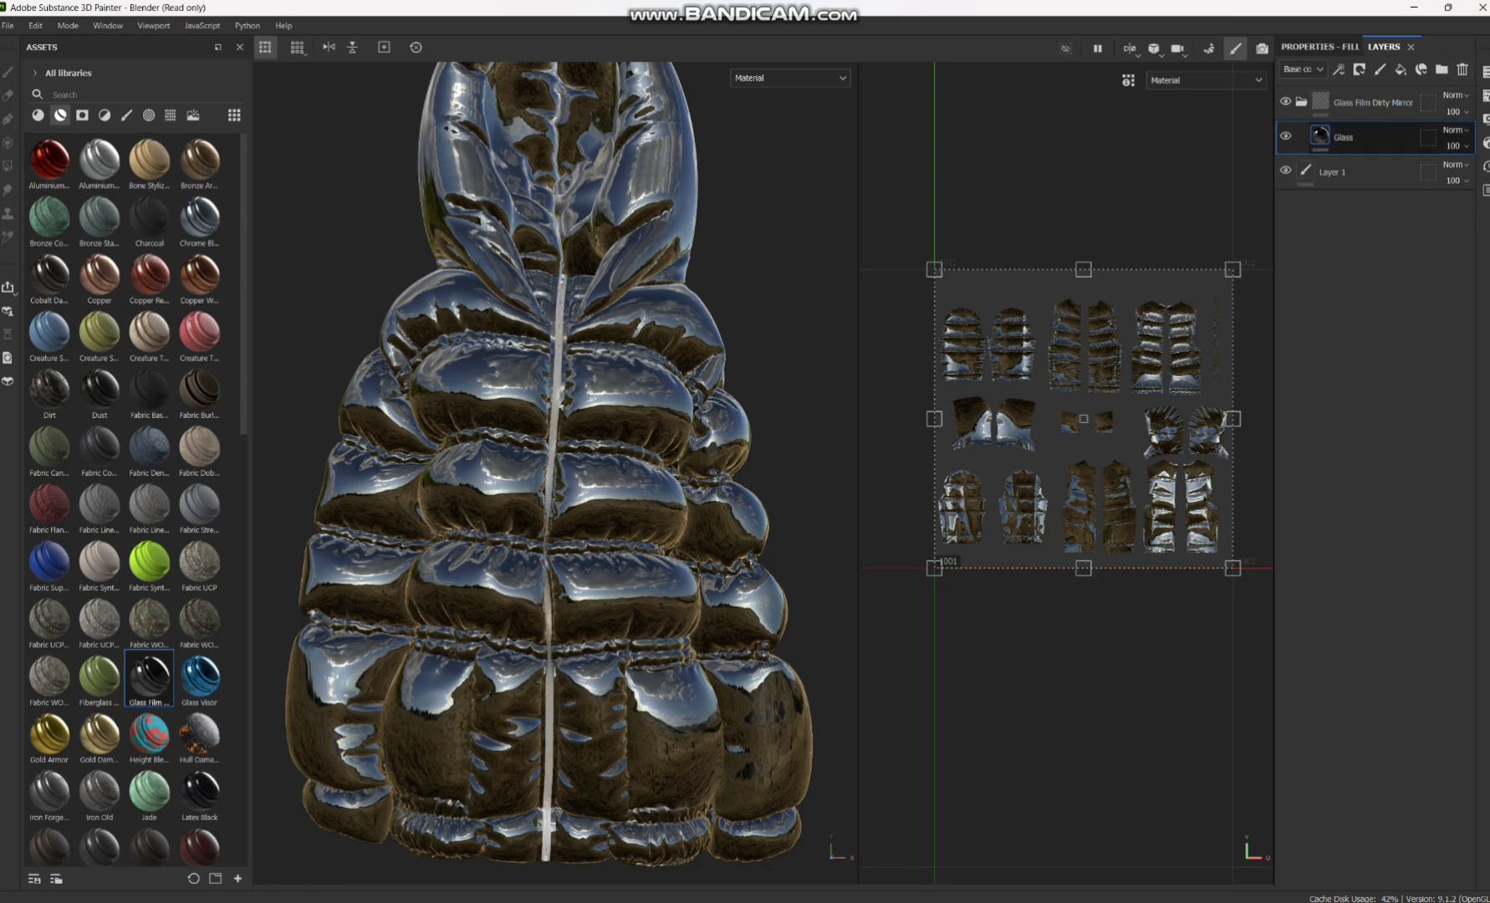
key("Delete")
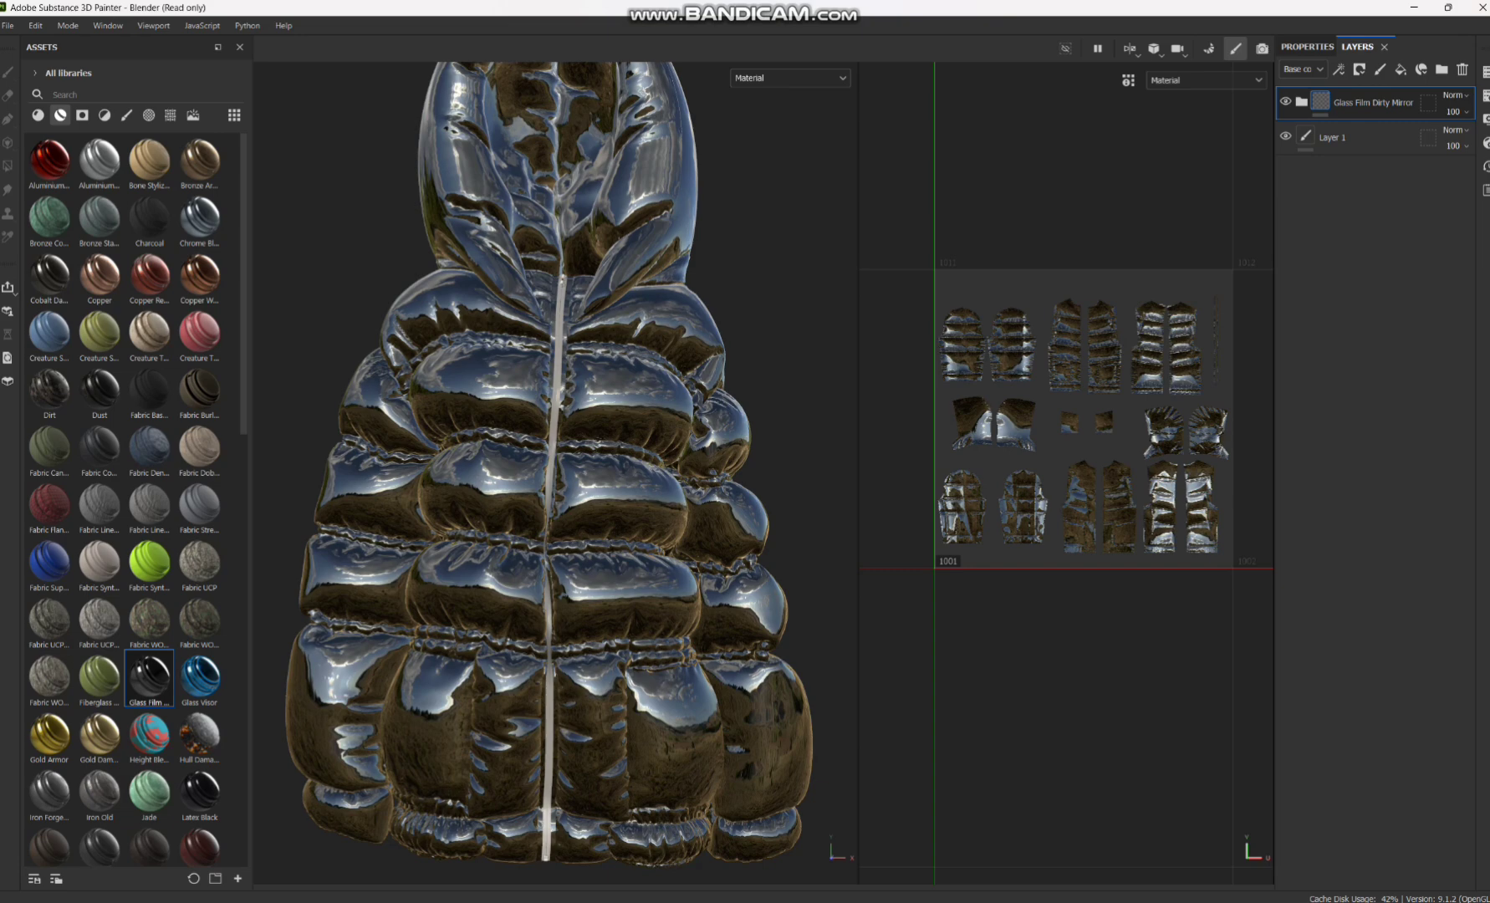
Add a new paint layer above the Glass Film Dirty Mirror group and set the brush alignment to UV.
mouse_move(554, 473)
left_mouse_down("alt")
mouse_move(523, 494)
mouse_move(553, 445)
left_mouse_up("alt")
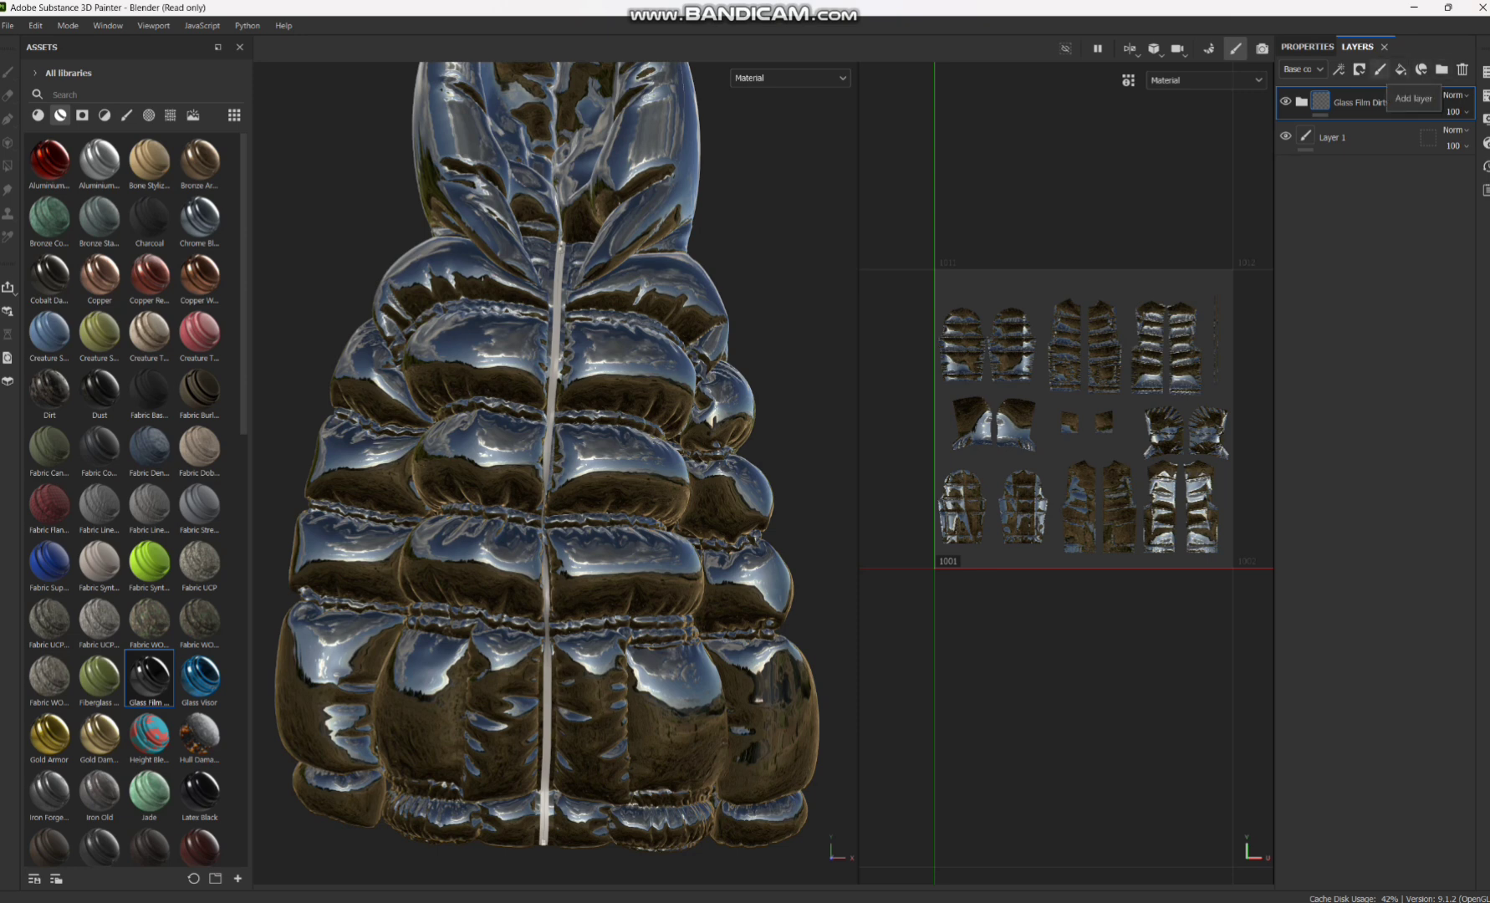
left_click(1380, 70)
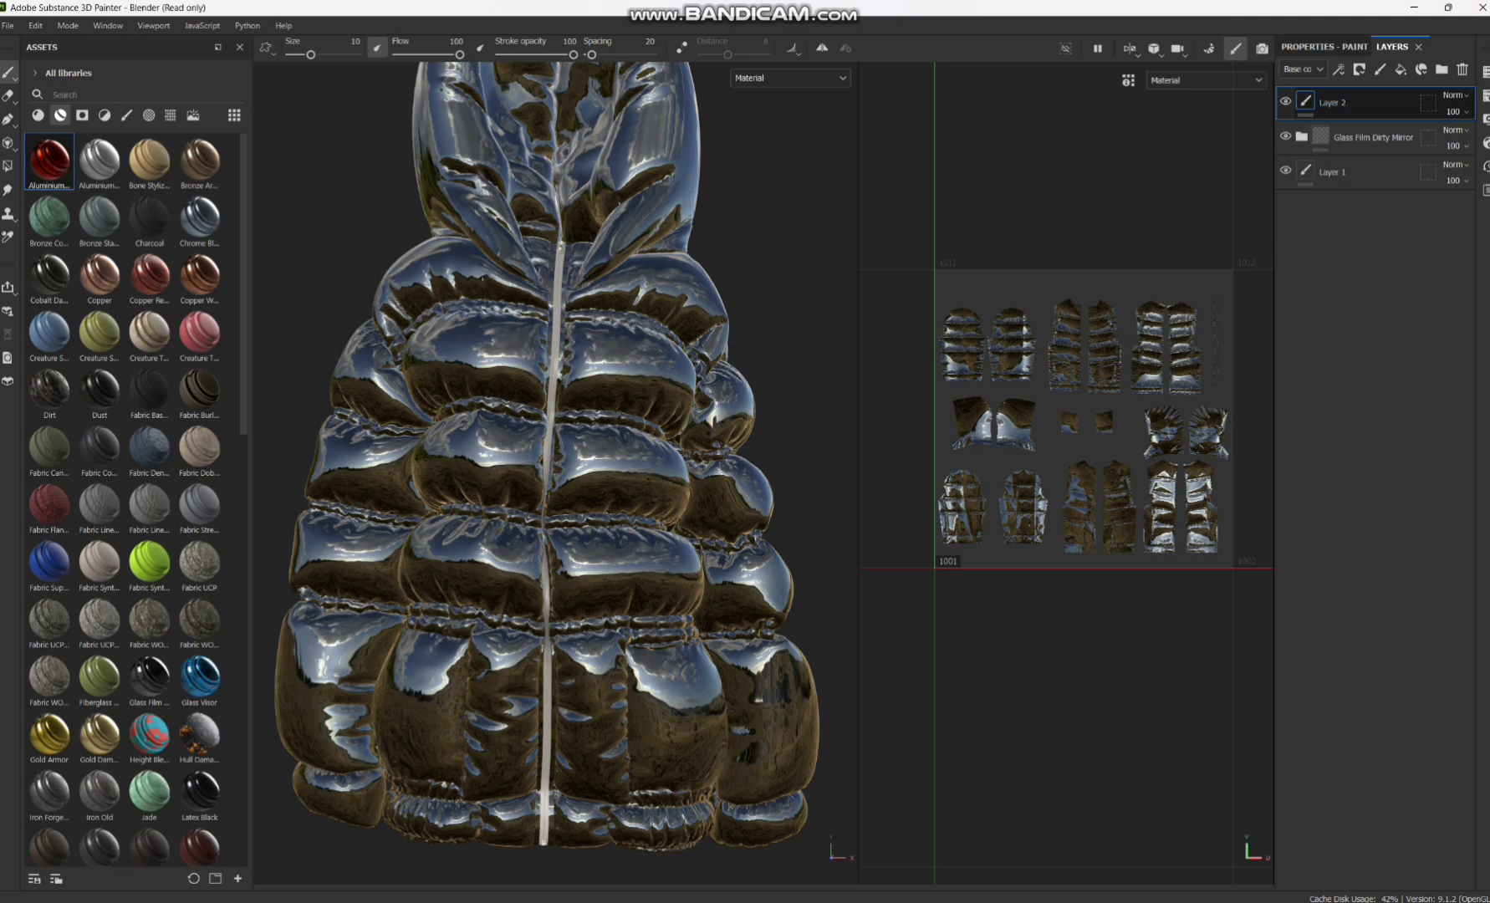
left_click(1324, 47)
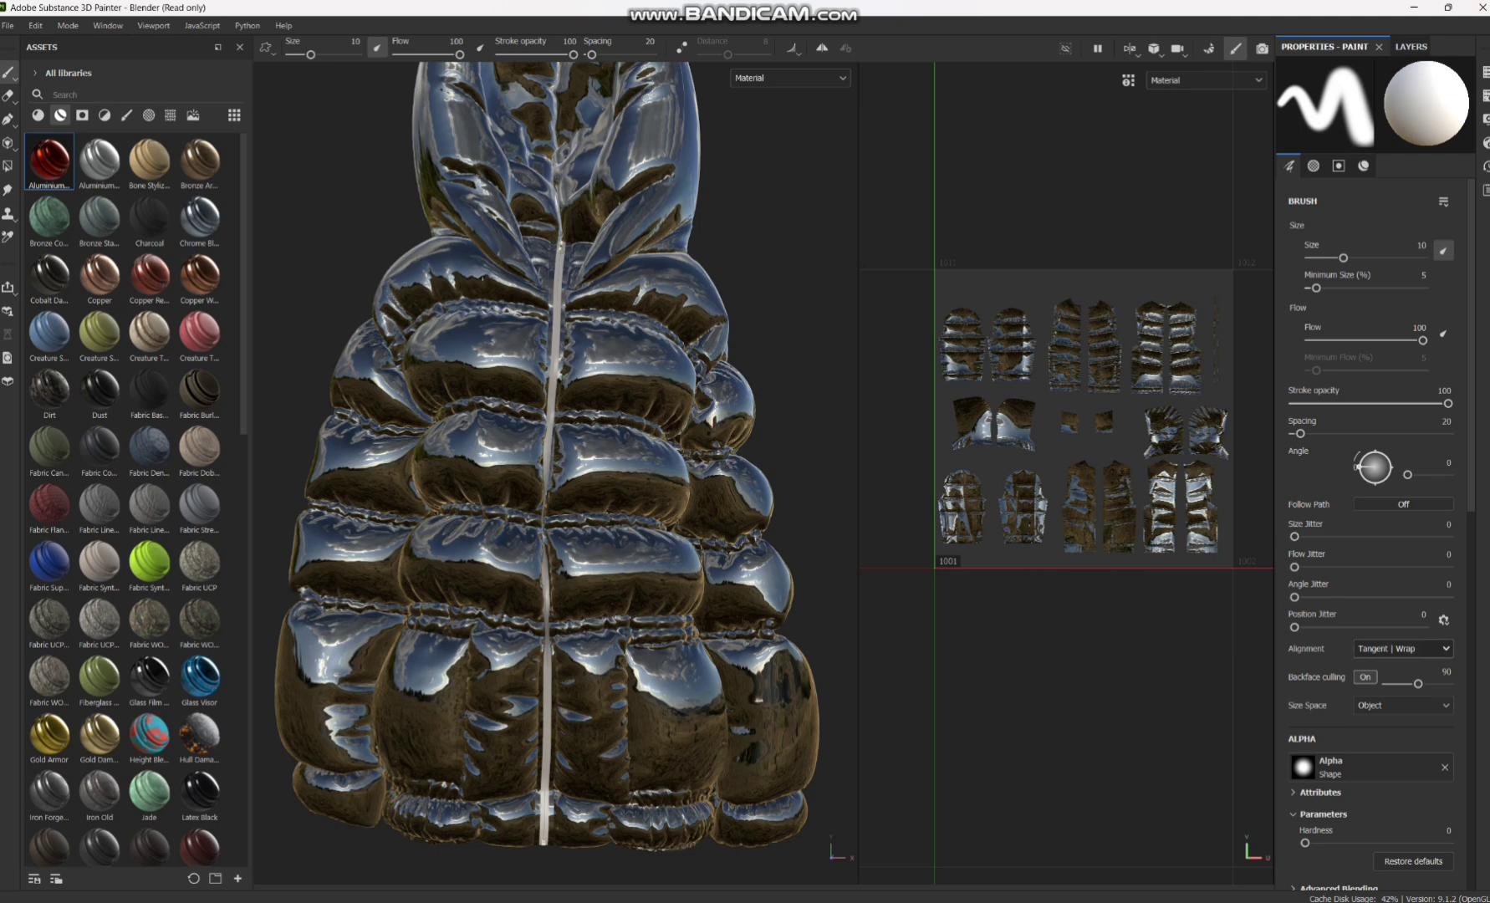
left_click(1402, 648)
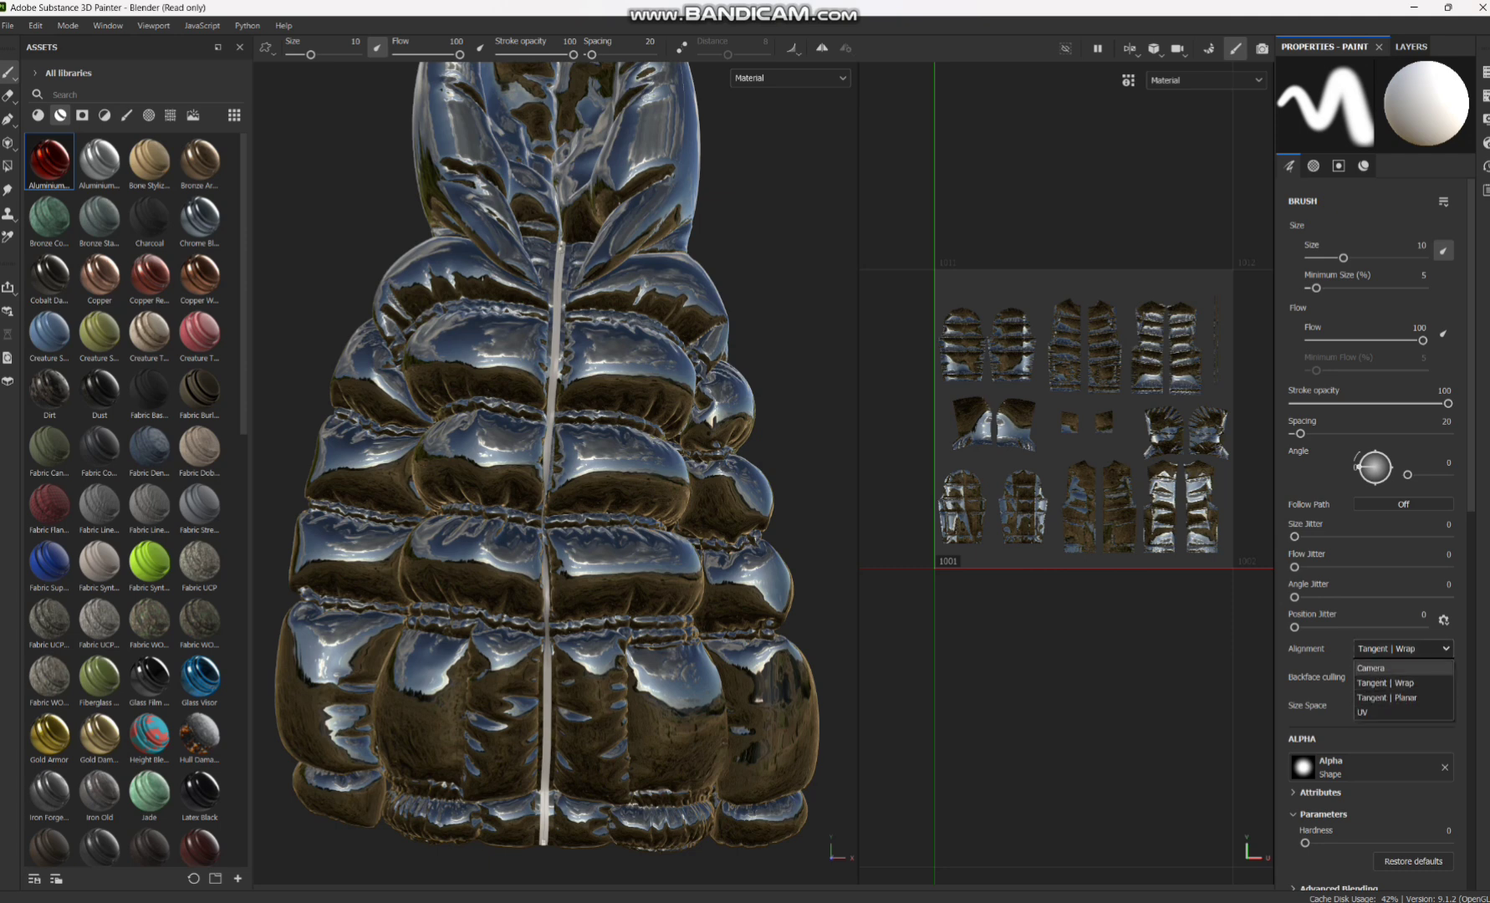
left_click(1389, 710)
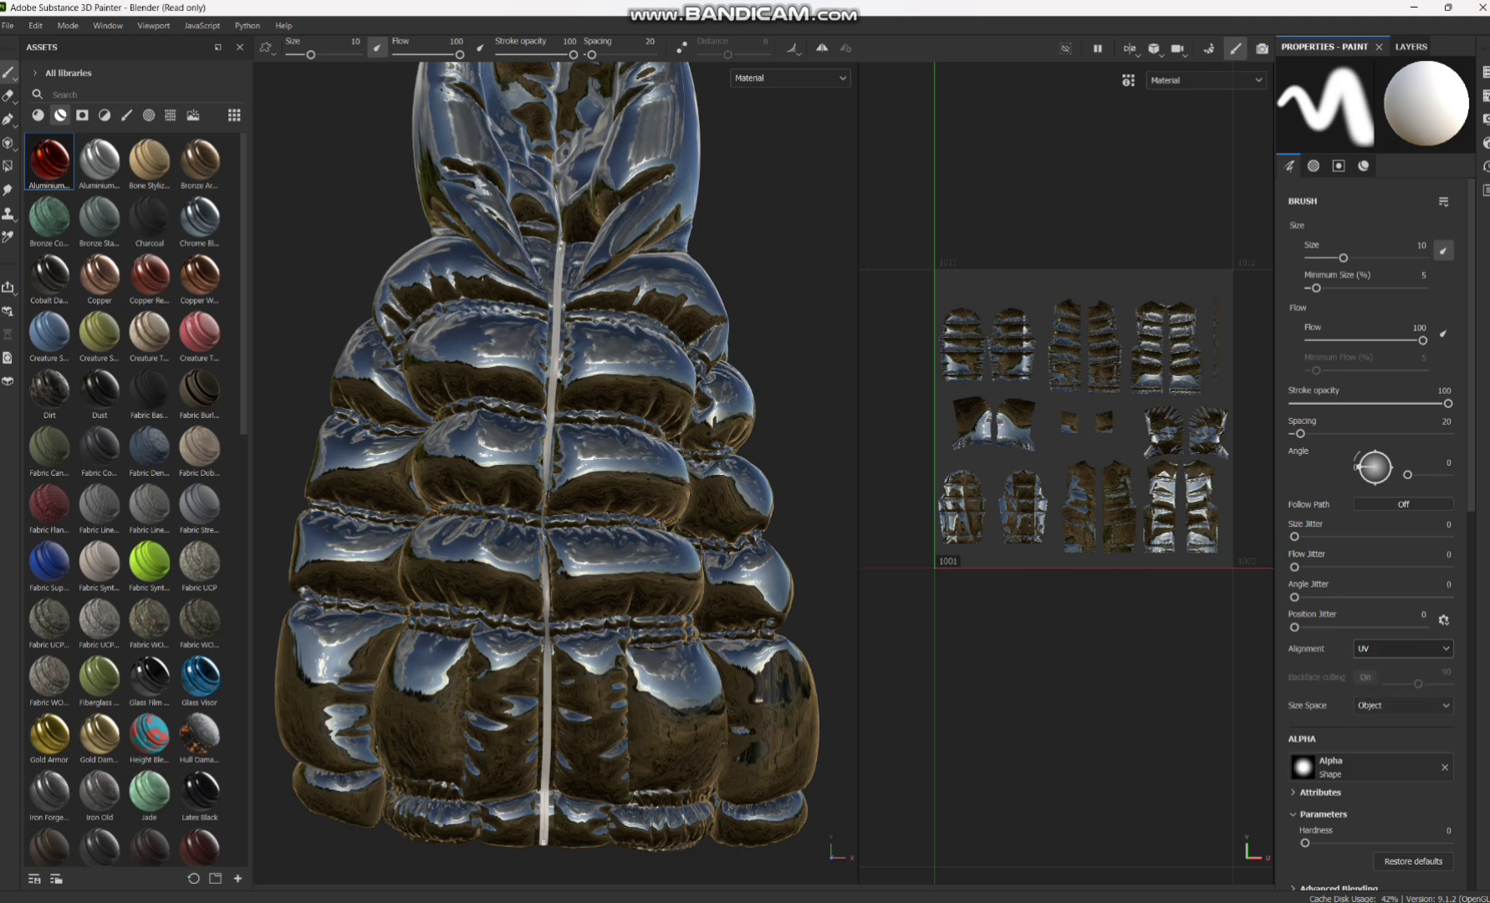
Assign the Leather Reptile Skin material to the paint brush.
scroll(1380, 543, "down", 3)
scroll(1405, 682, "down", 5)
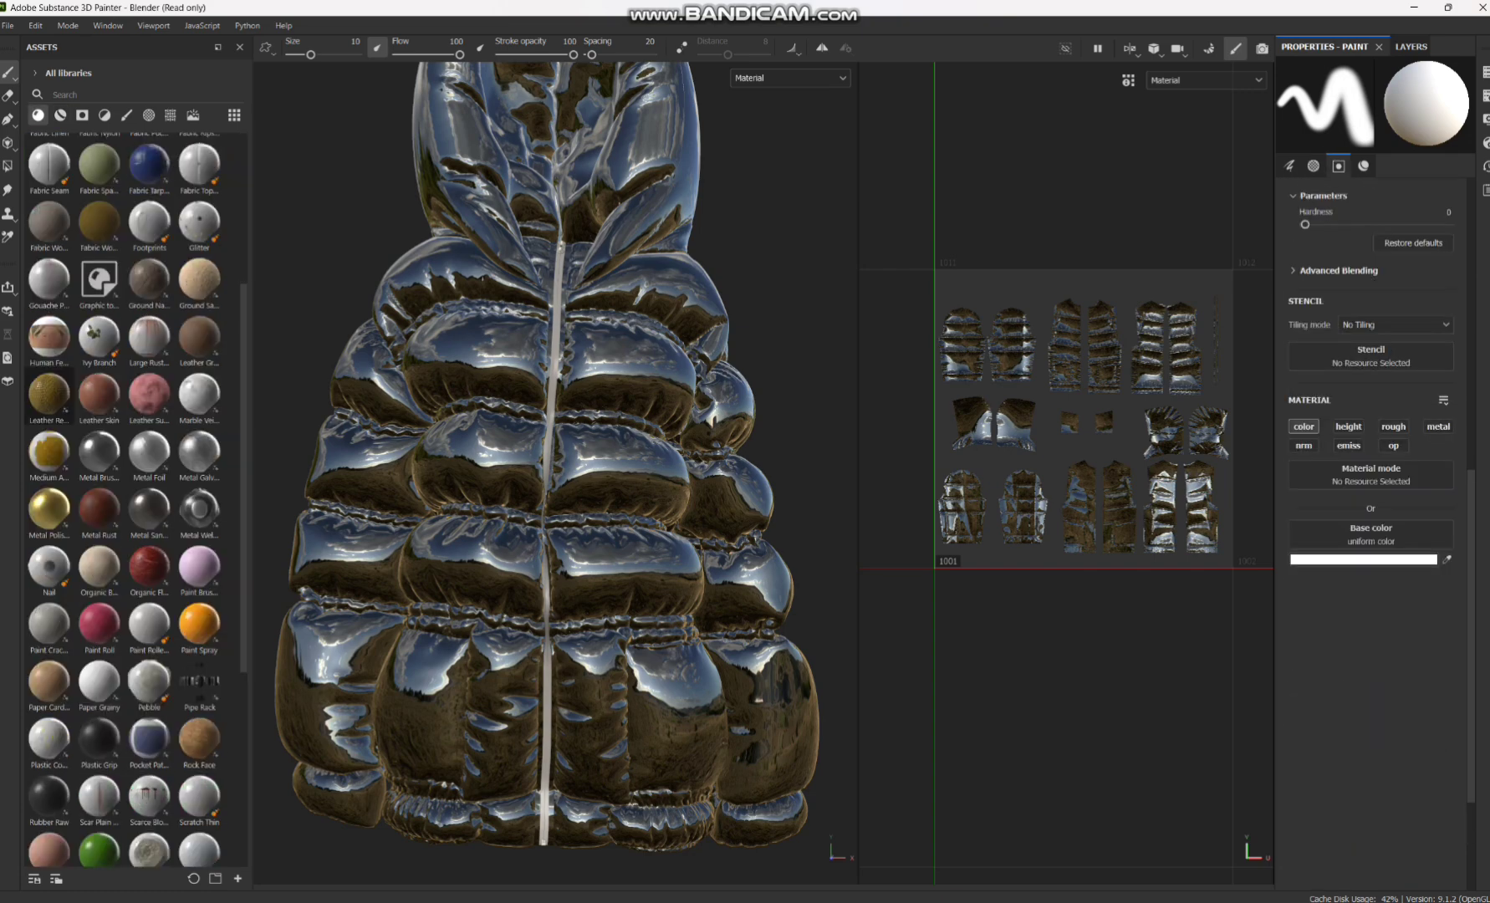
left_click(48, 395)
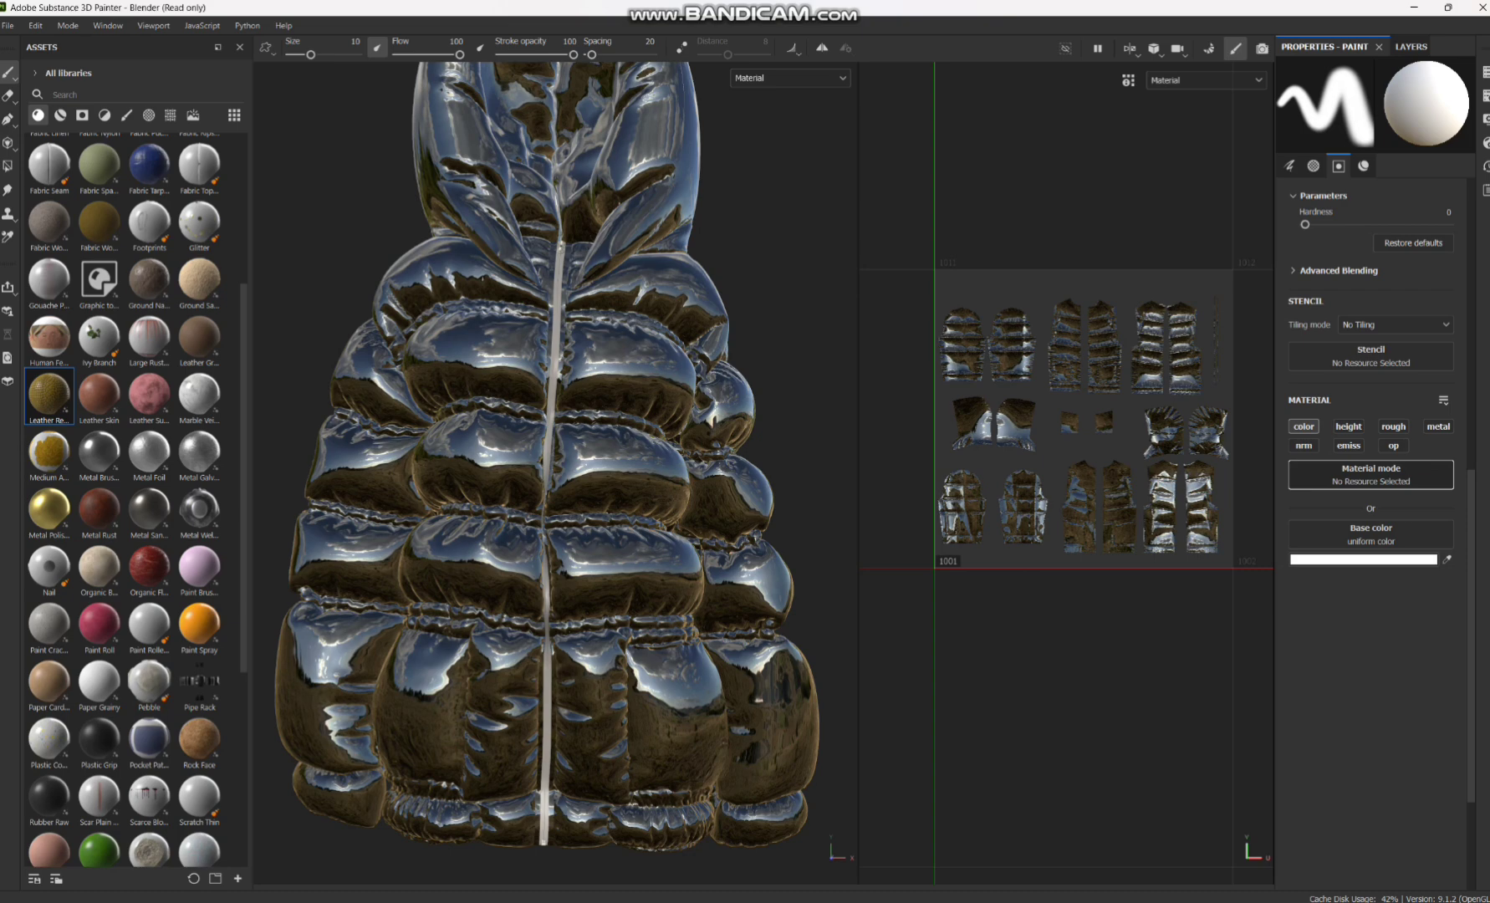
left_click_drag(49, 394, 1369, 474)
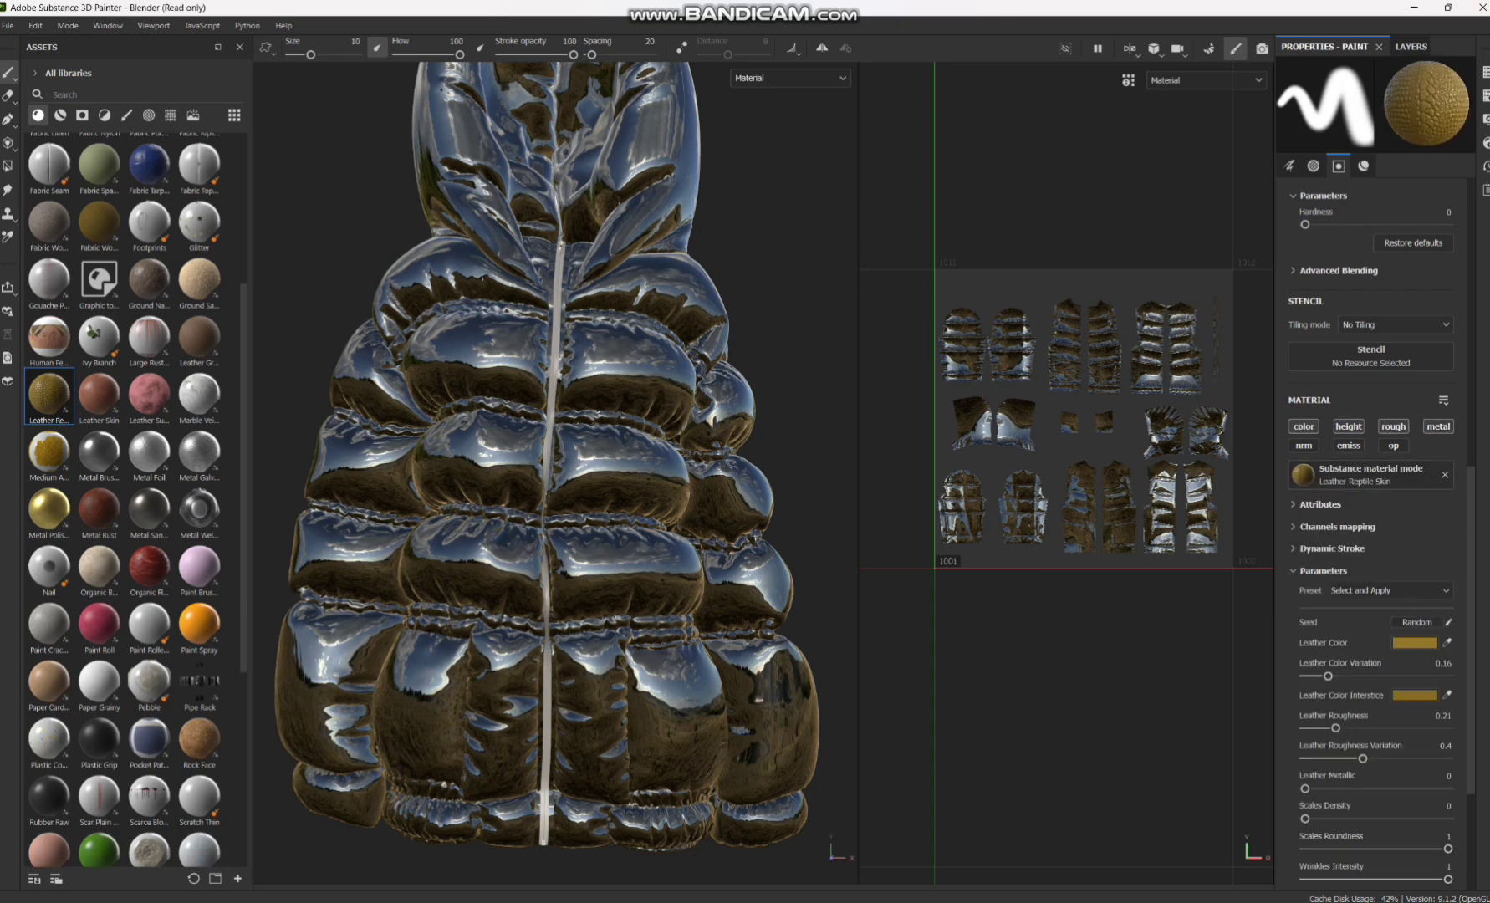
Paint the shoulder areas of both front panels with light grey Leather Reptile Skin in the UV layout, using brush size 25.64.
scroll(1130, 350, "up", 2)
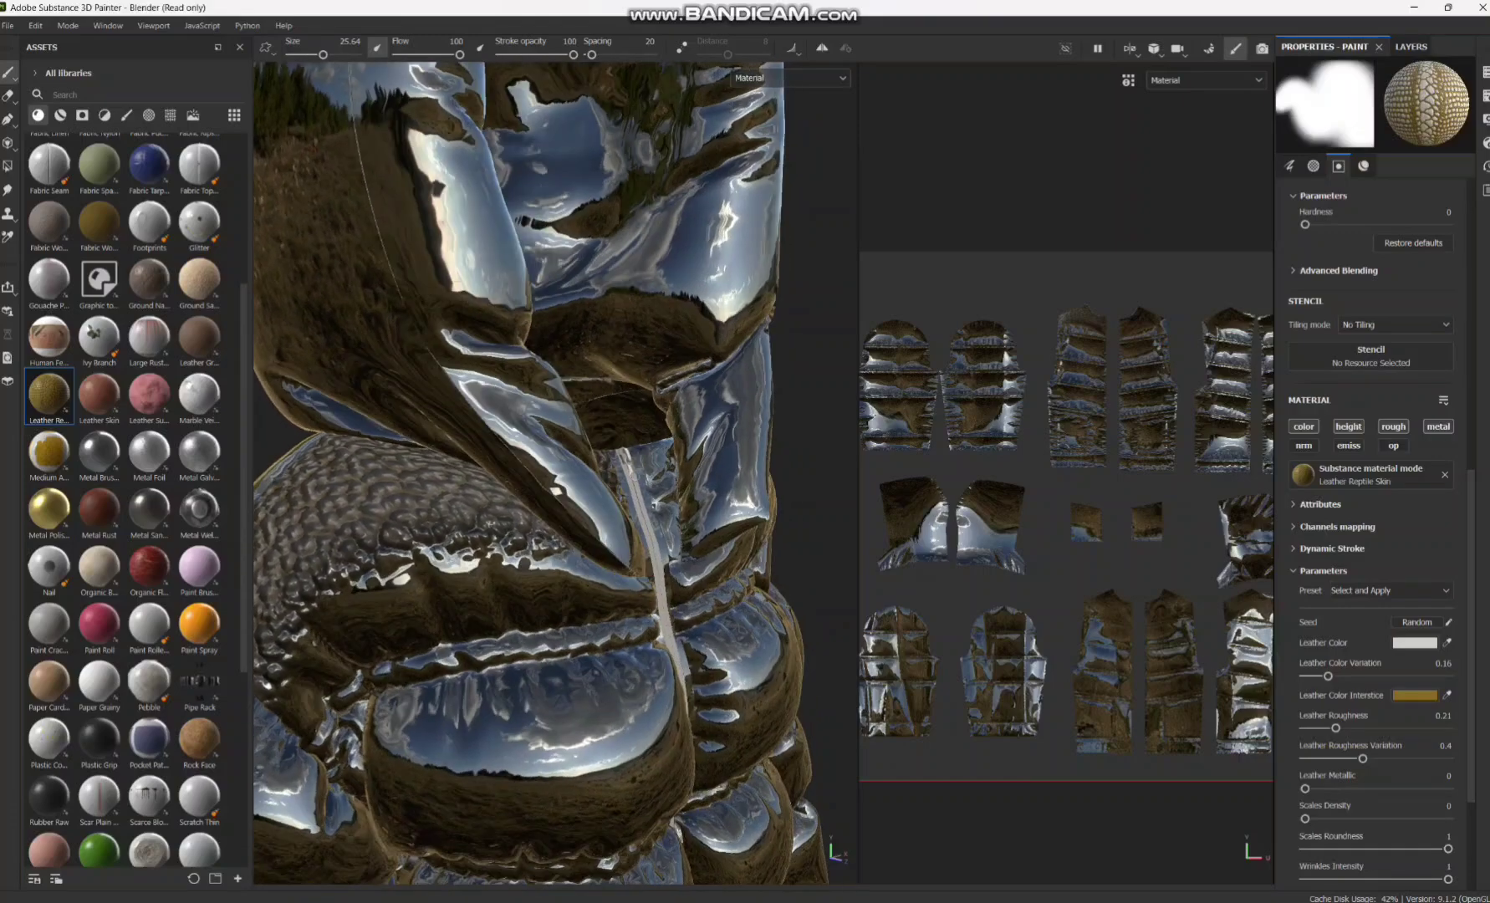
scroll(1097, 350, "up", 3)
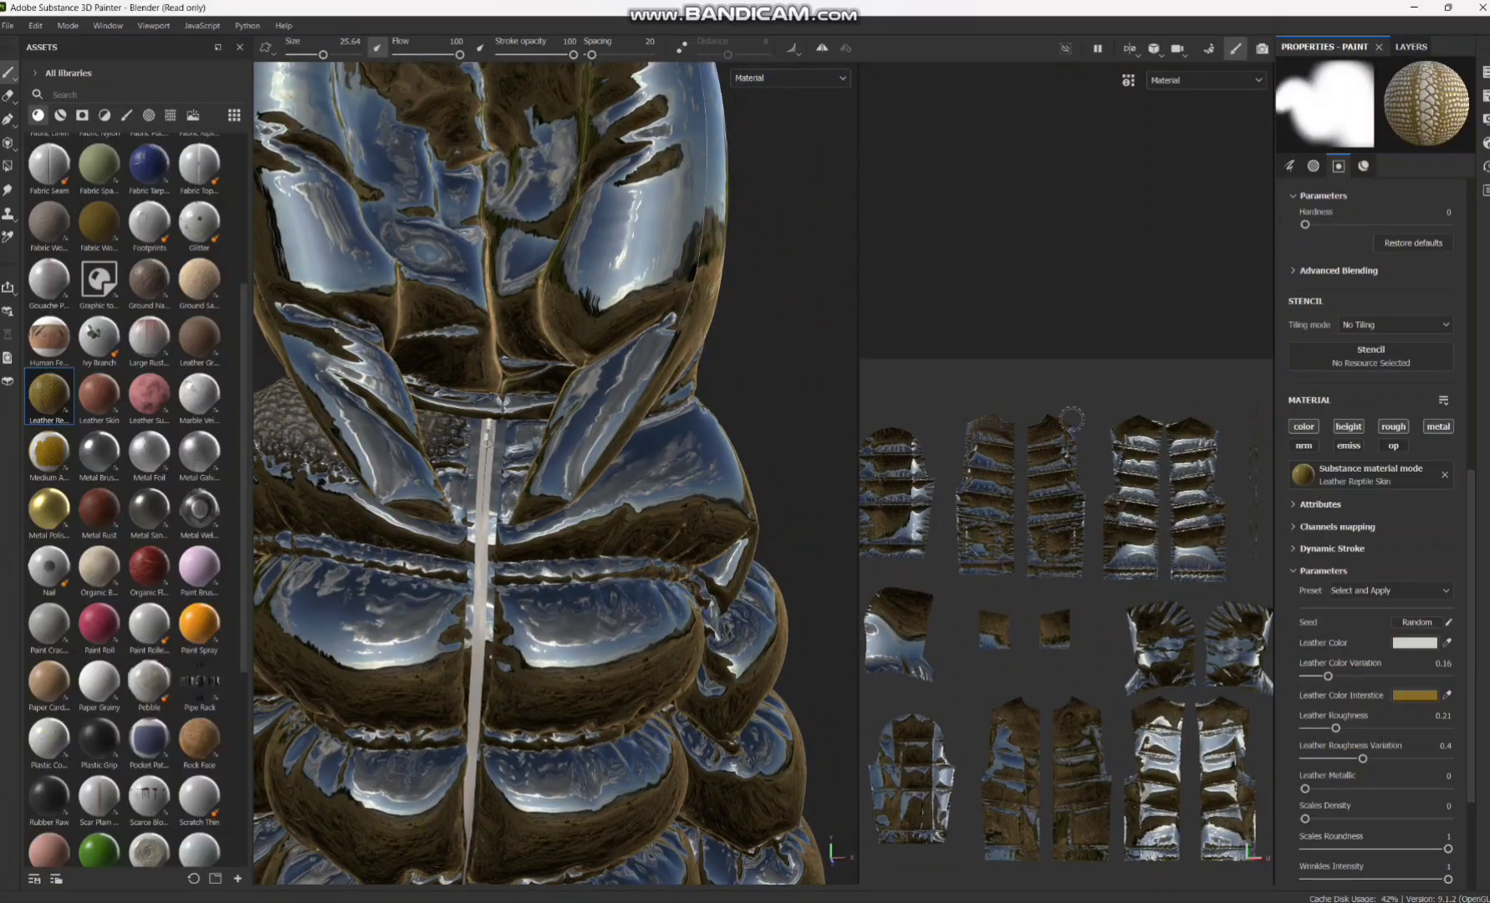
scroll(1068, 411, "up", 2)
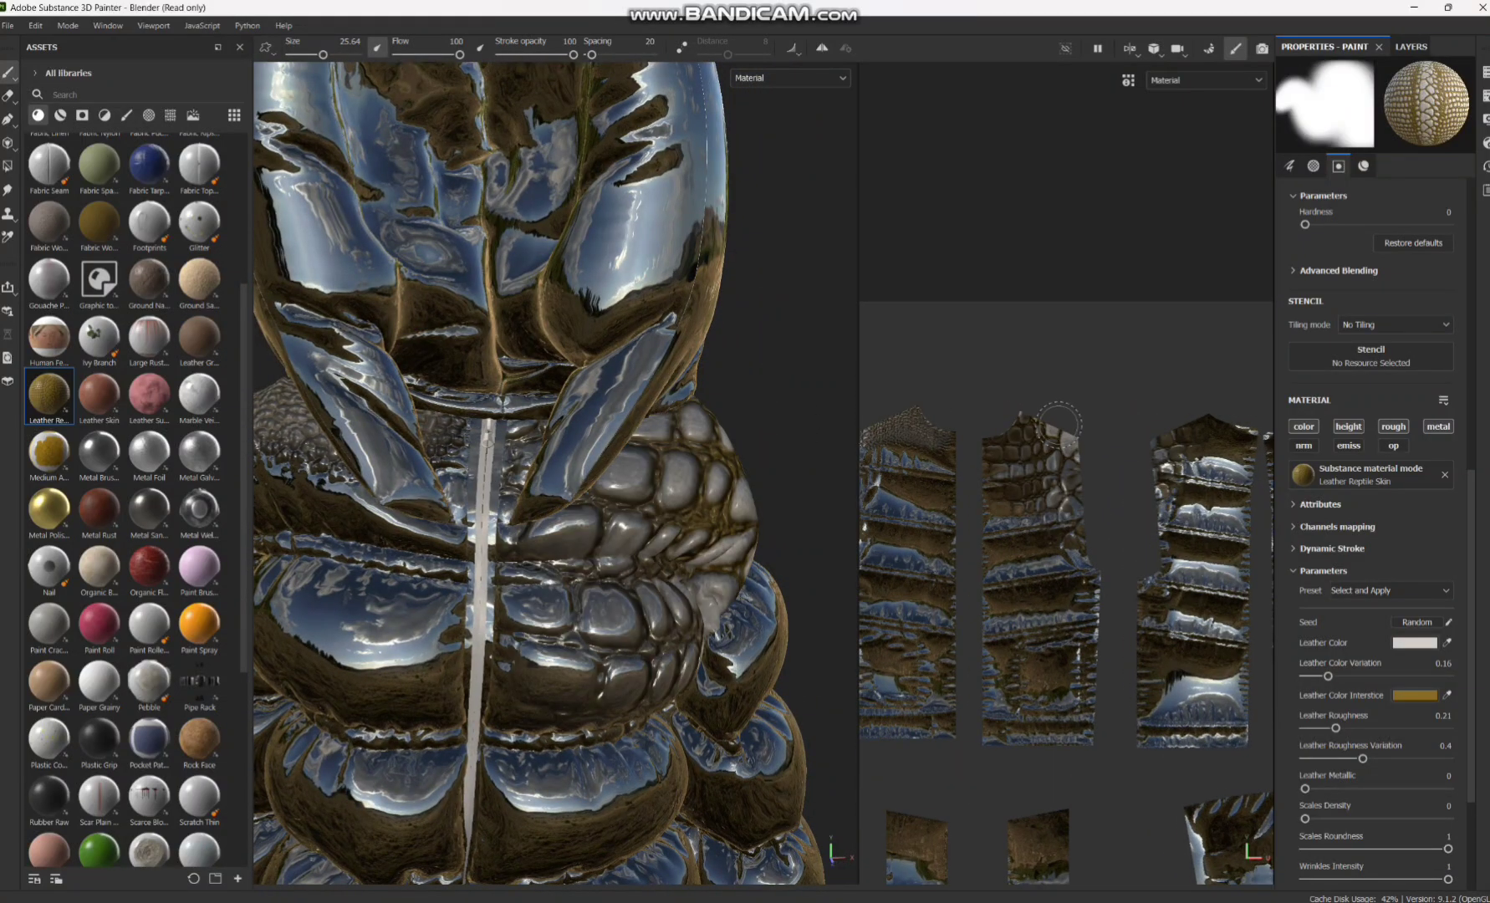
left_click_drag(1056, 427, 999, 436)
mouse_move(1031, 431)
left_mouse_down()
mouse_move(1077, 456)
mouse_move(1003, 437)
left_mouse_up()
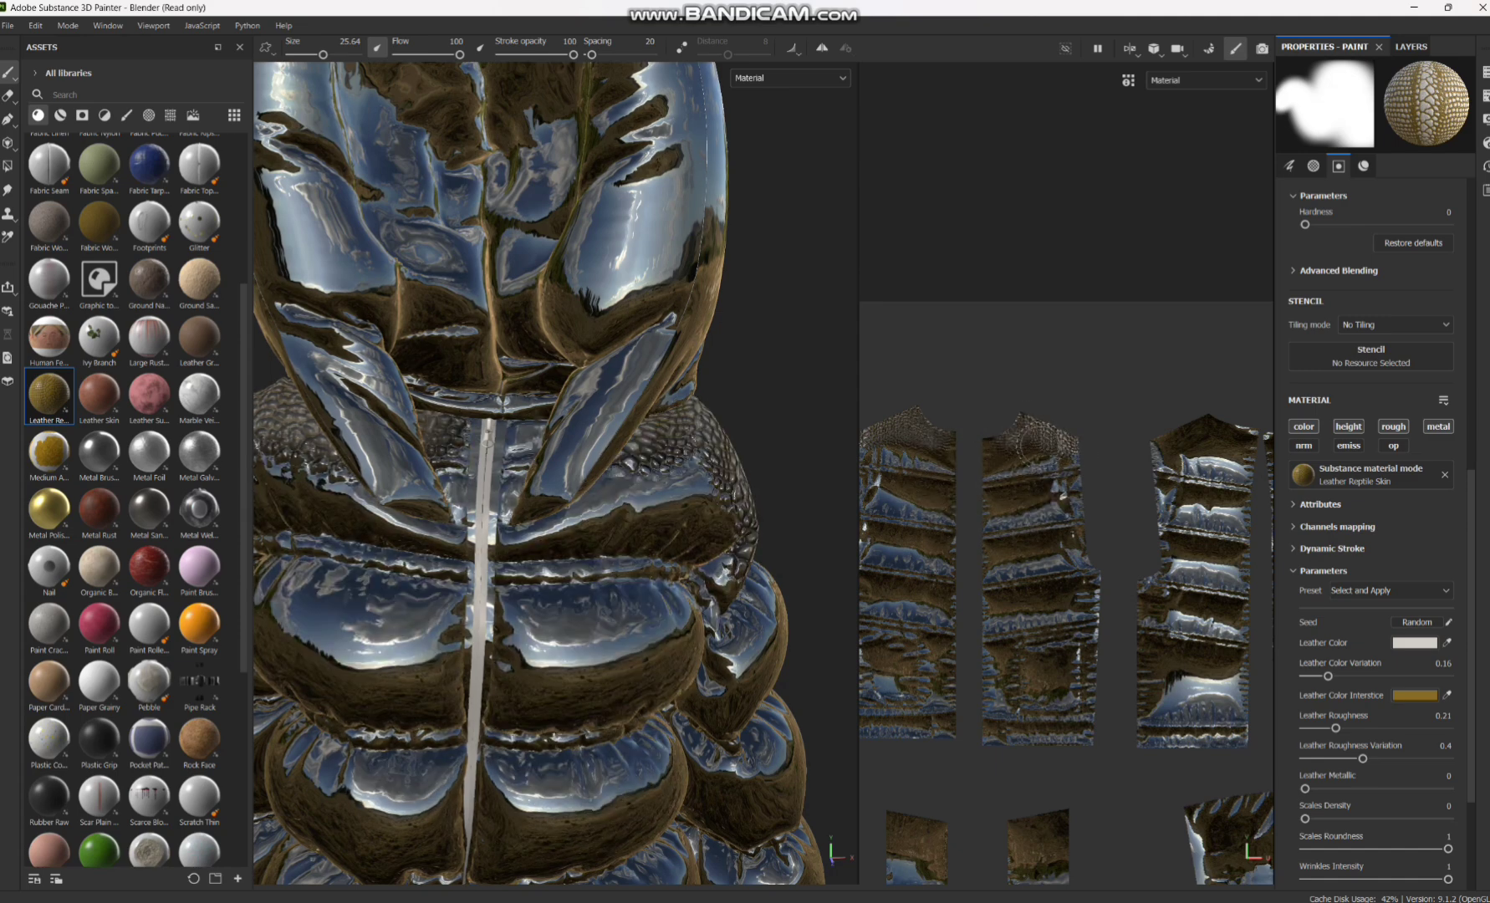
Paint the cuff strips of the two upper sleeve pieces in the UV layout with reptile skin and check them on the jacket.
scroll(1083, 452, "down", 3)
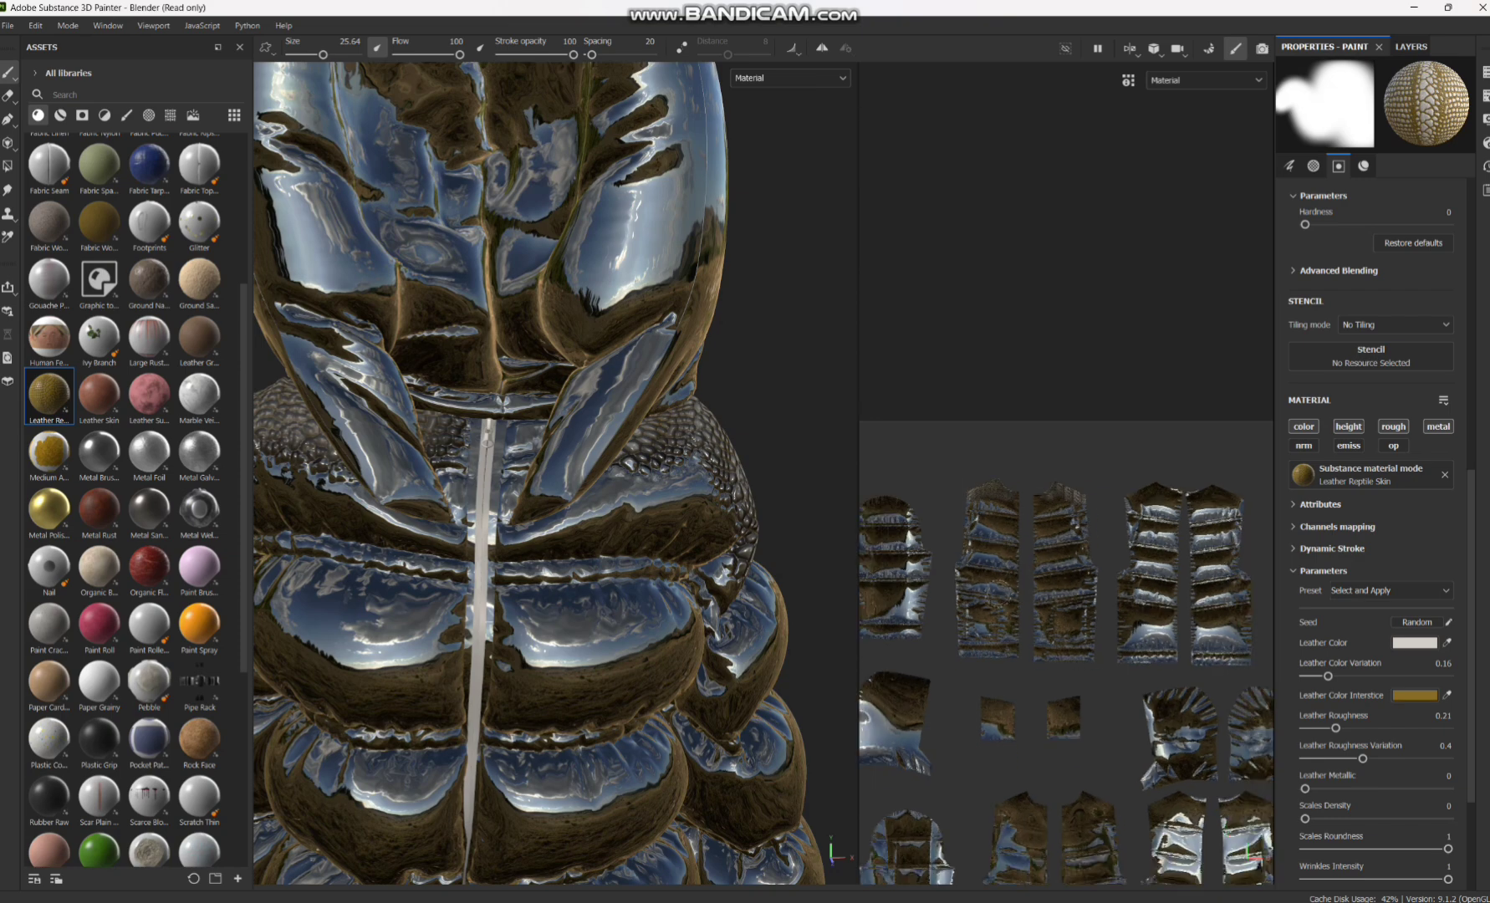
scroll(1102, 505, "up", 2)
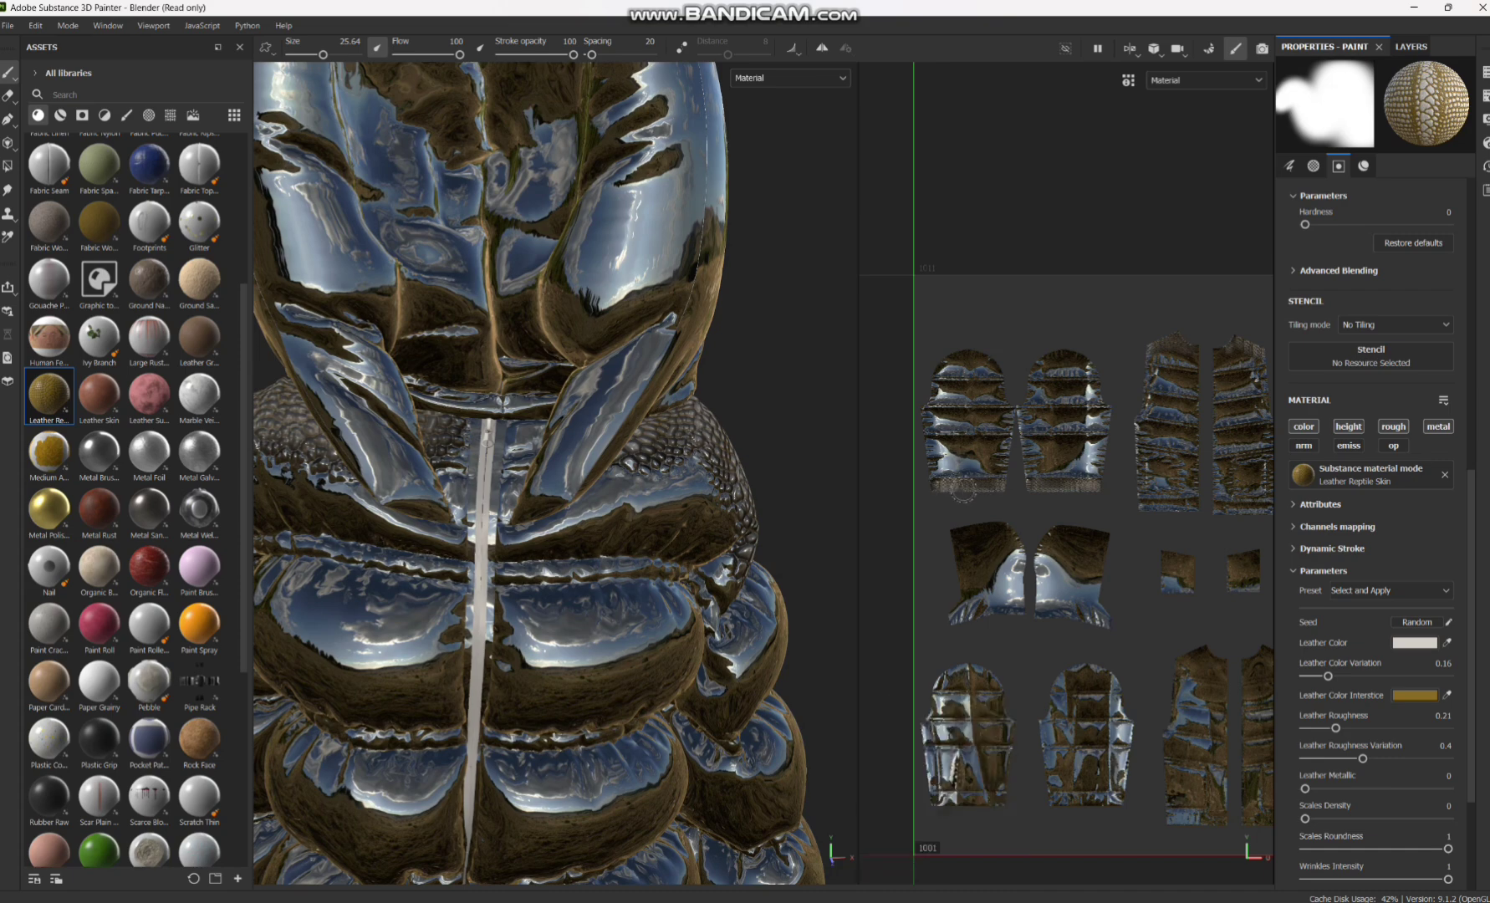
scroll(1102, 486, "up", 1)
scroll(938, 568, "down", 1)
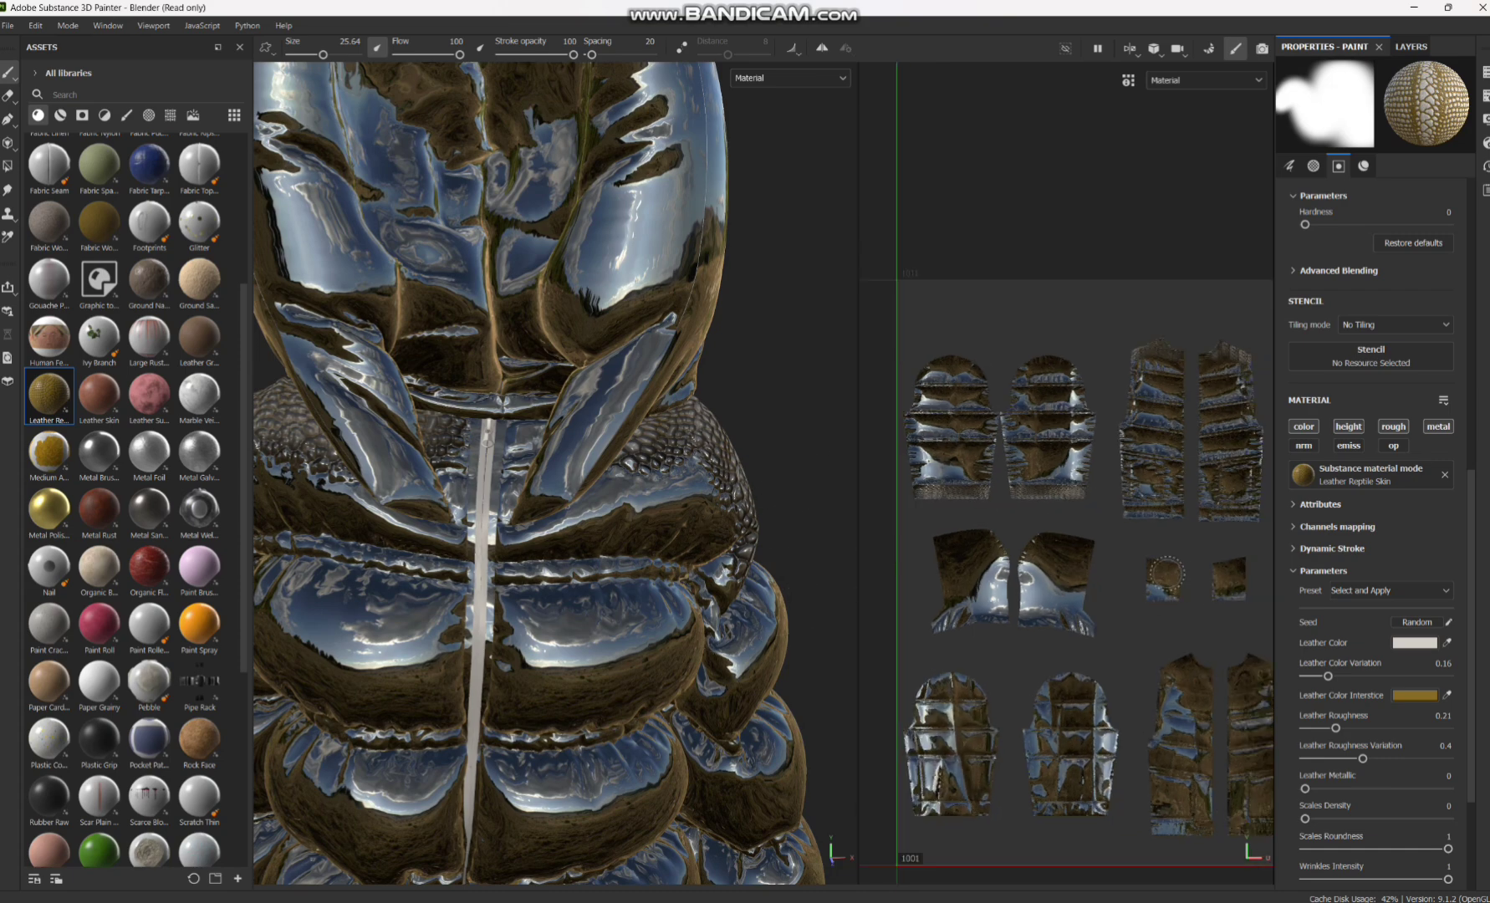
scroll(719, 526, "down", 8)
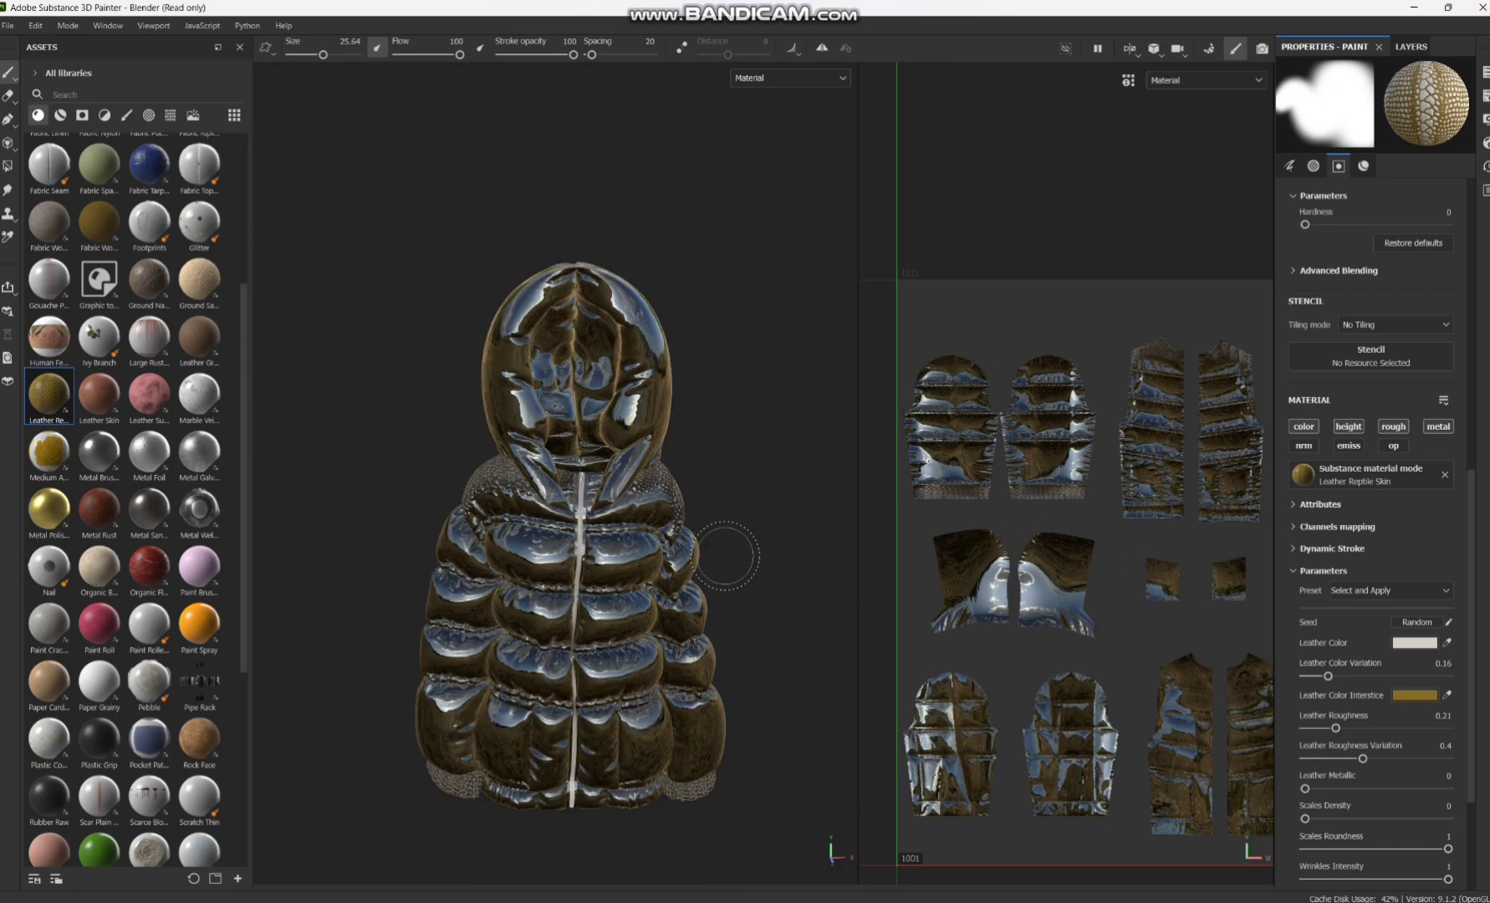
middle_click_drag(742, 577, 716, 387)
scroll(731, 428, "down", 5)
scroll(728, 431, "up", 9)
scroll(736, 435, "down", 1)
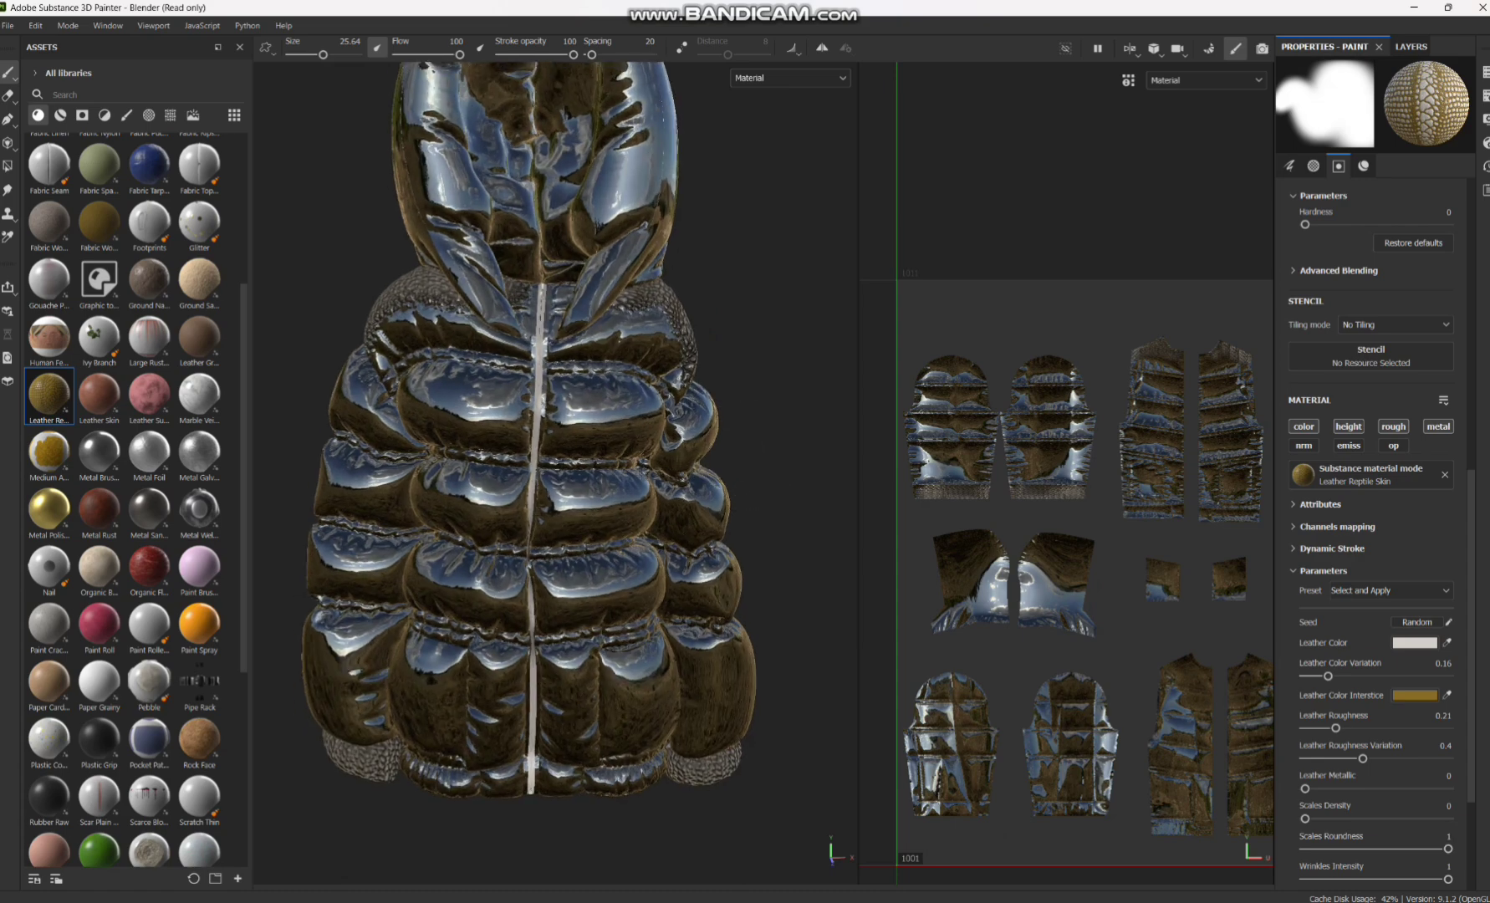
left_click_drag(808, 452, 758, 333, "alt")
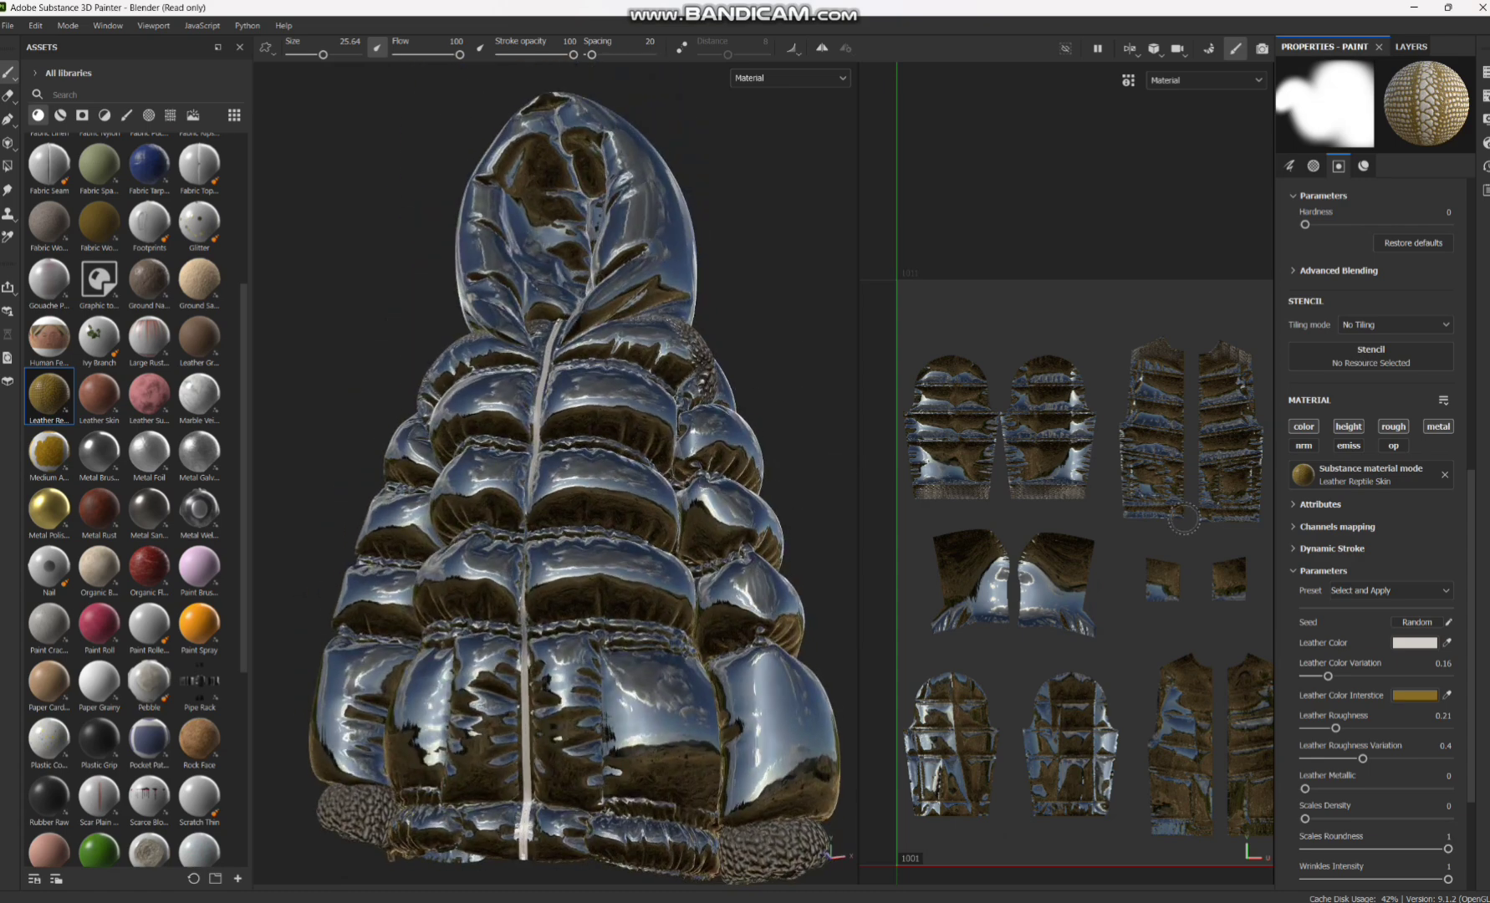
Paint both small pocket pieces in the UV layout completely with the Leather Reptile Skin brush.
scroll(1191, 548, "up", 3)
scroll(1177, 565, "up", 2)
mouse_move(1171, 571)
middle_mouse_down("alt")
mouse_move(1039, 321)
mouse_move(1101, 310)
middle_mouse_up("alt")
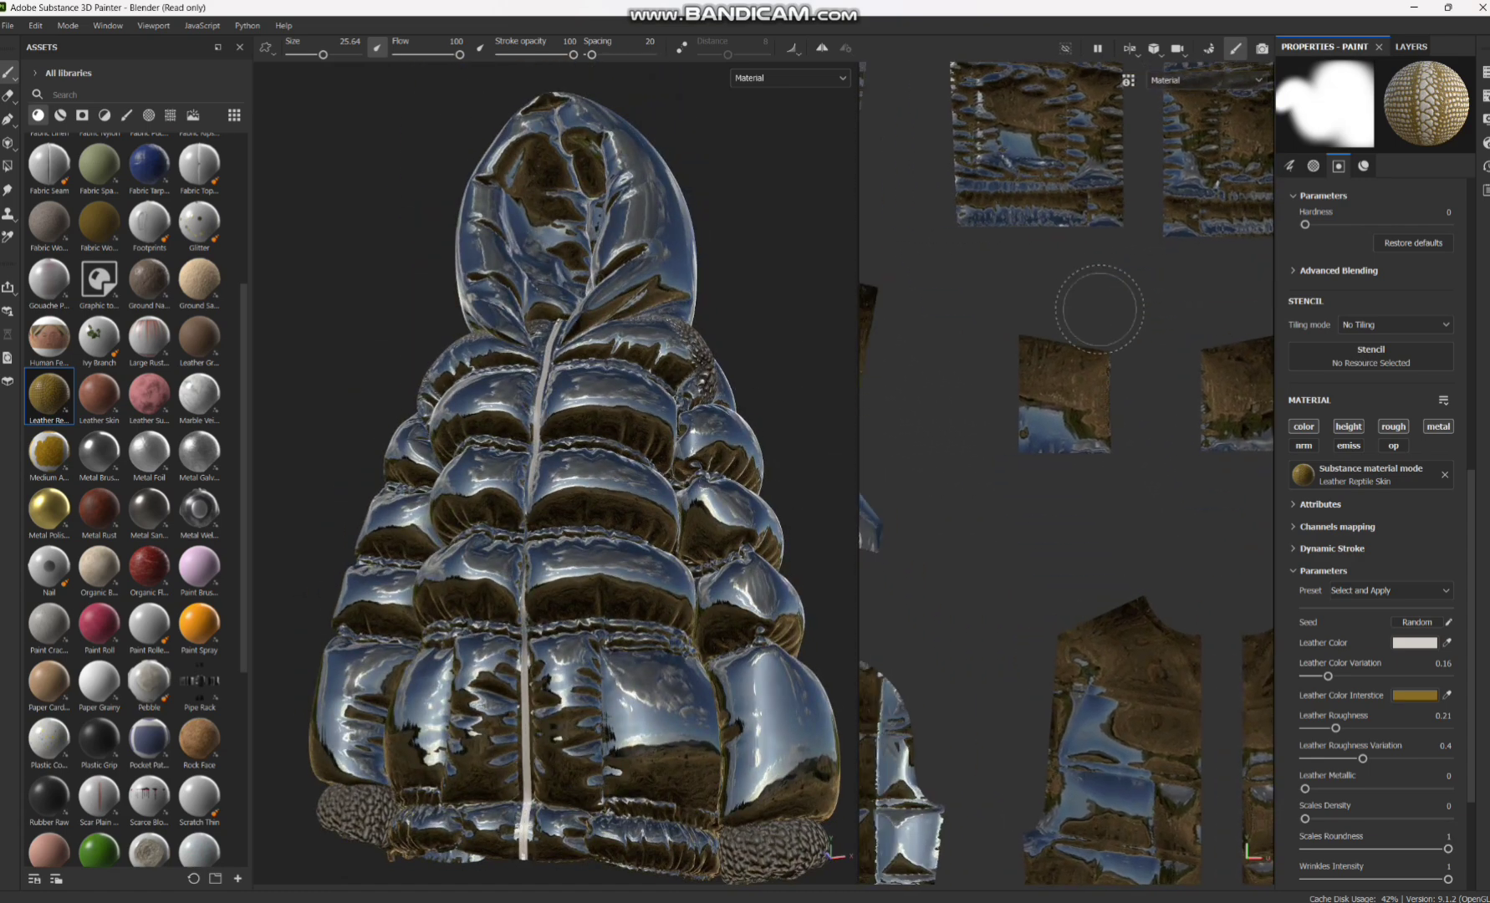
key("f")
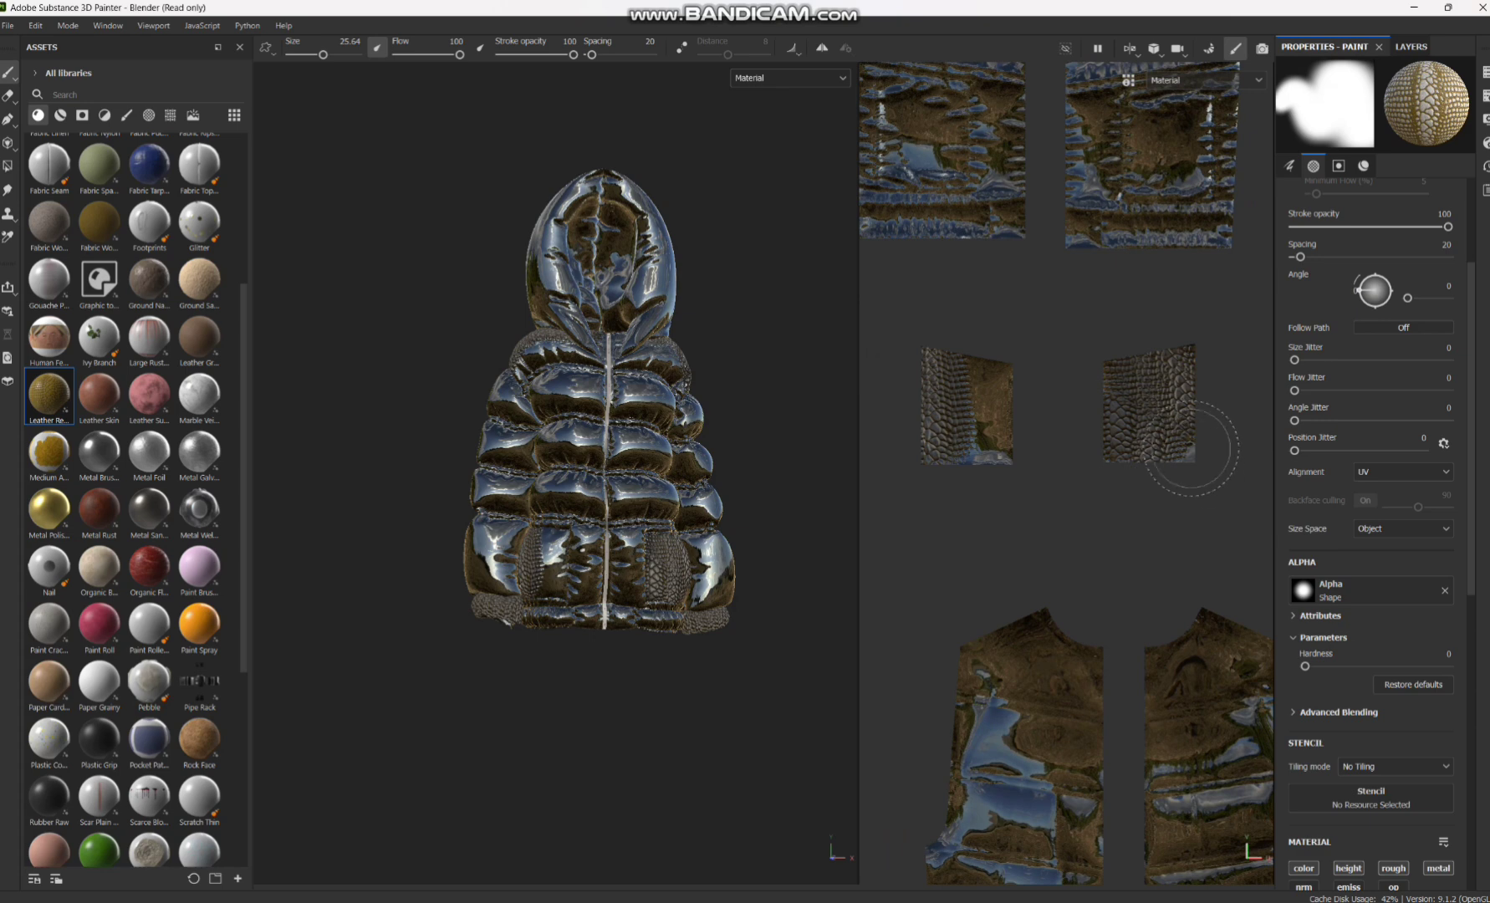
mouse_move(1066, 402)
left_mouse_down()
mouse_move(962, 410)
mouse_move(1035, 393)
mouse_move(962, 385)
mouse_move(1040, 434)
mouse_move(1124, 372)
mouse_move(1147, 447)
mouse_move(1196, 393)
left_mouse_up()
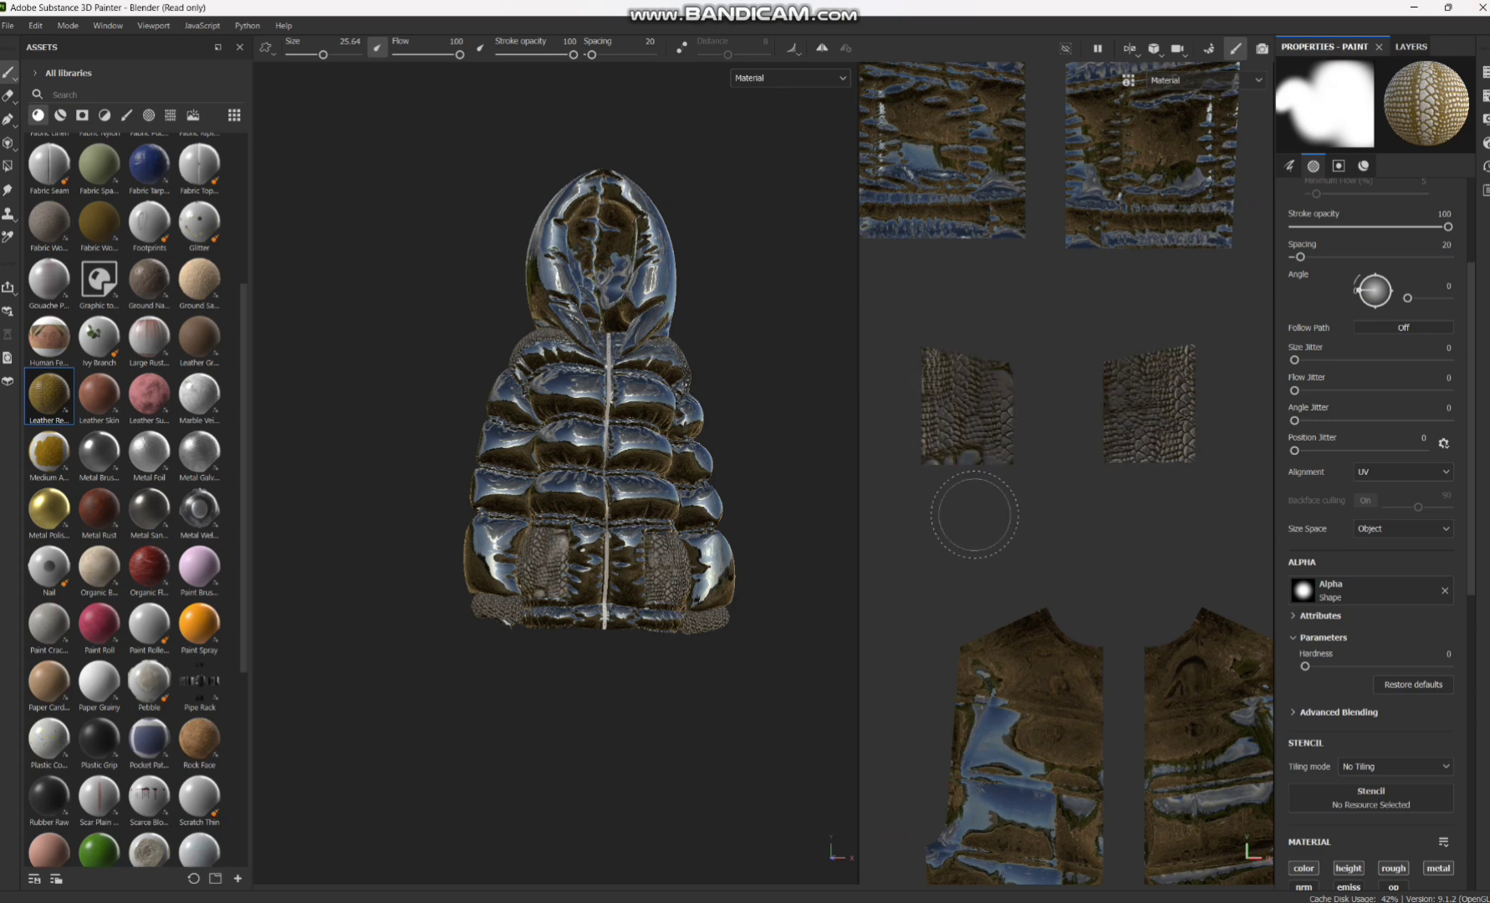
Add a new paint layer above Layer 2 and name it zipper.
scroll(710, 483, "down", 2)
scroll(711, 484, "up", 4)
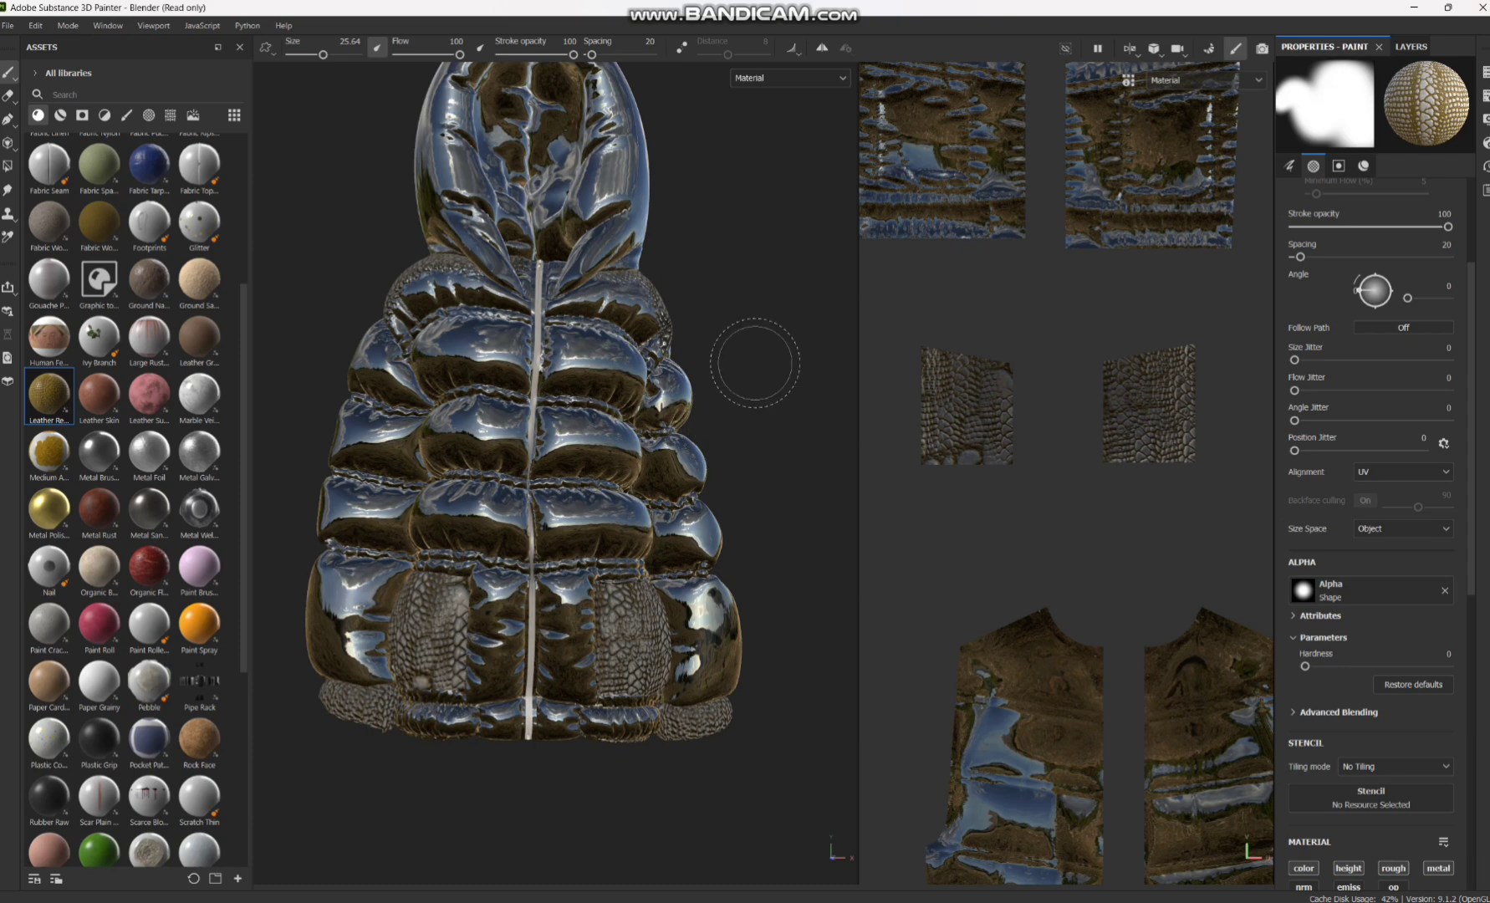
mouse_move(755, 359)
left_mouse_down("alt")
mouse_move(694, 368)
mouse_move(841, 368)
mouse_move(752, 378)
left_mouse_up("alt")
scroll(718, 322, "up", 4)
scroll(721, 322, "down", 5)
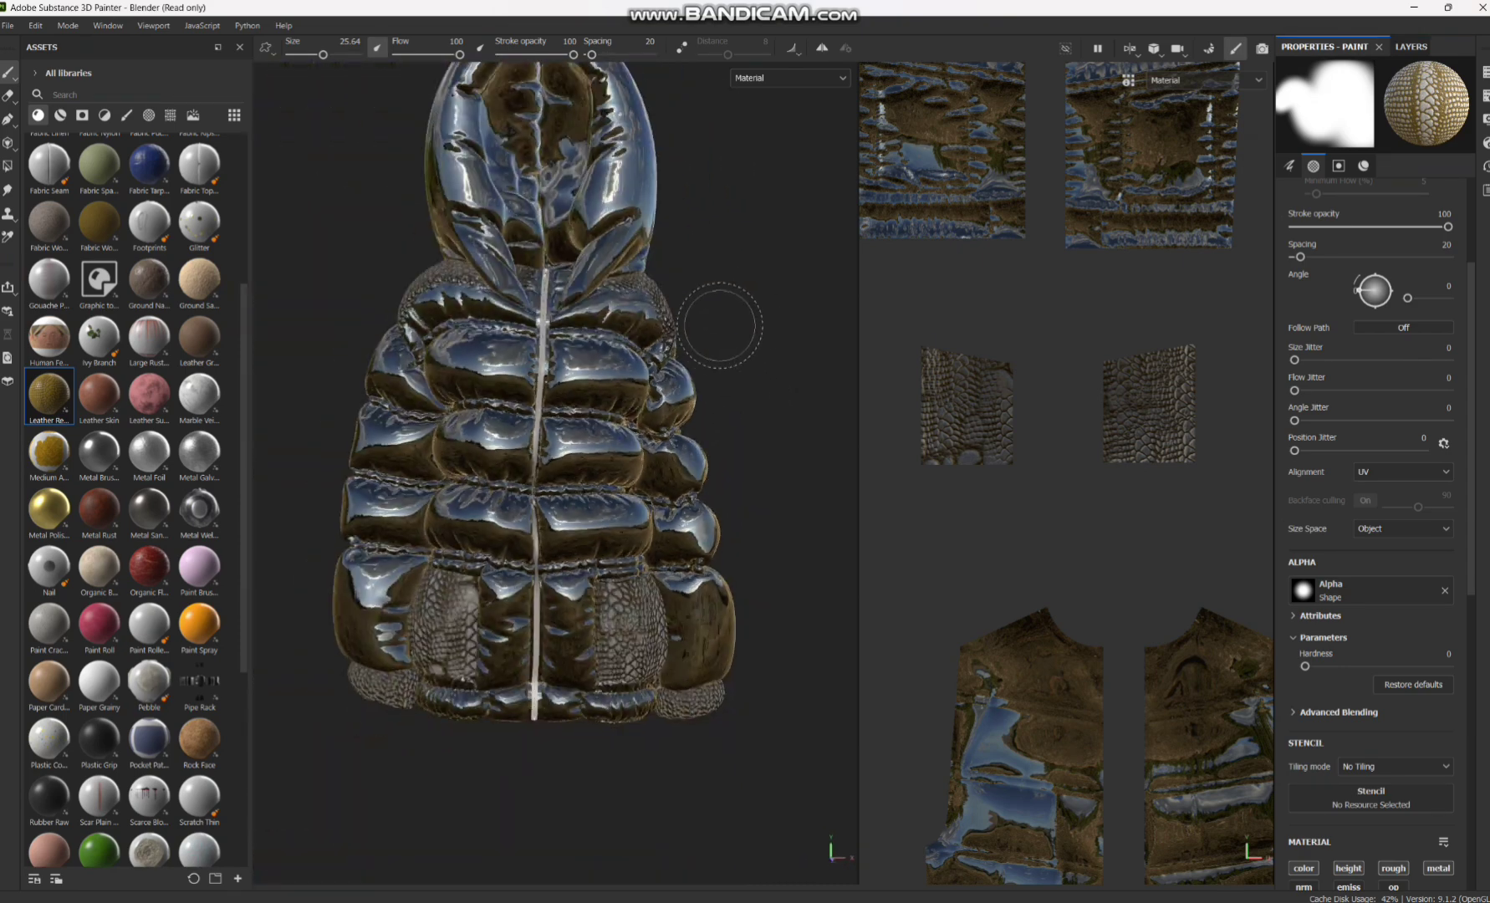
scroll(720, 319, "up", 5)
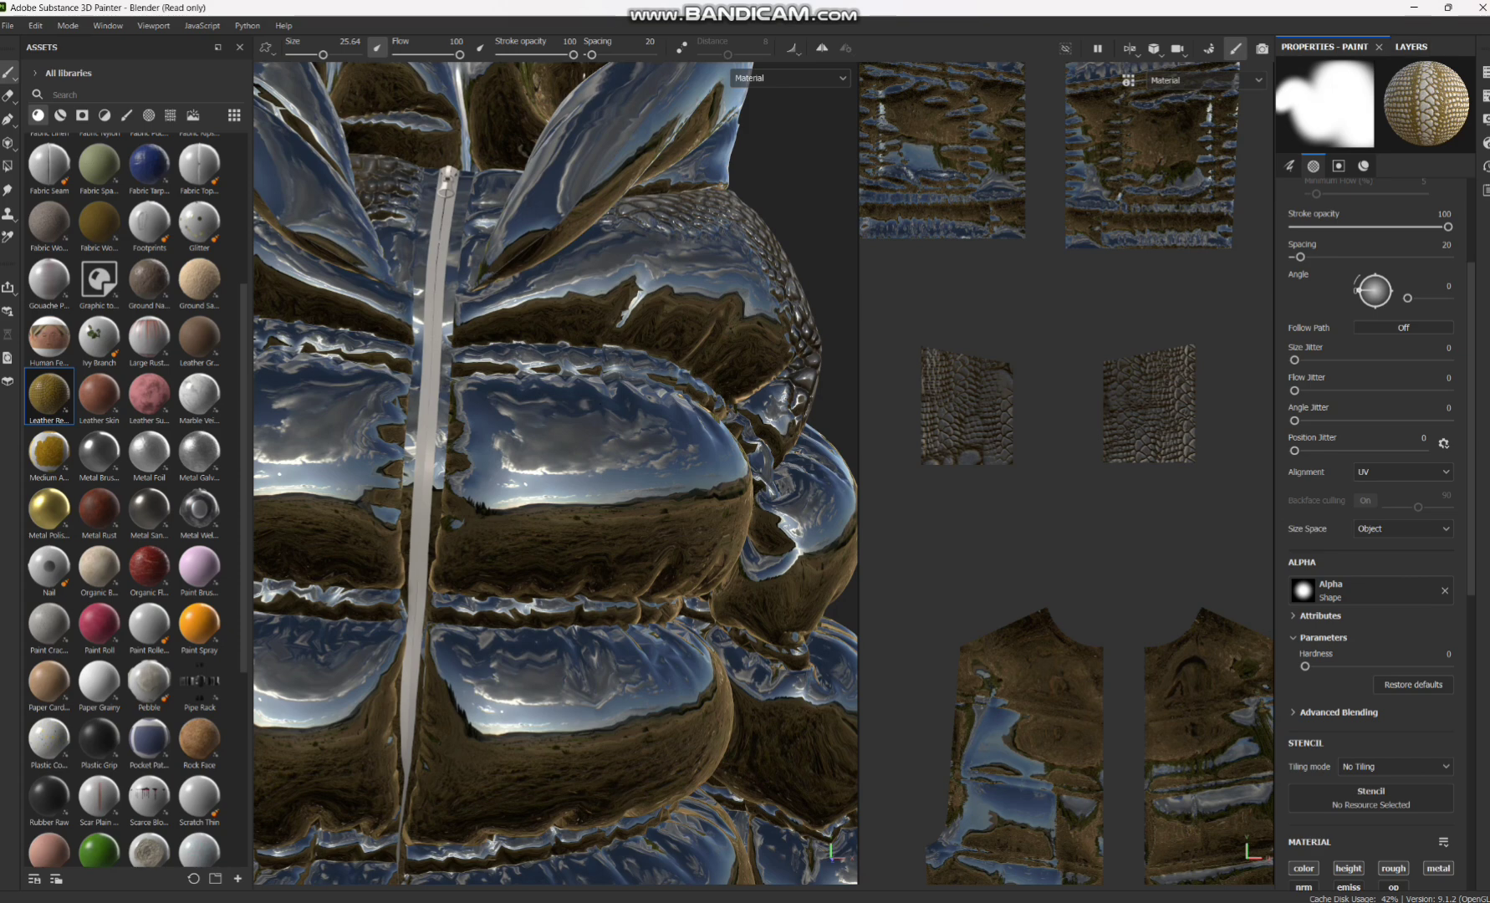
left_click(1410, 47)
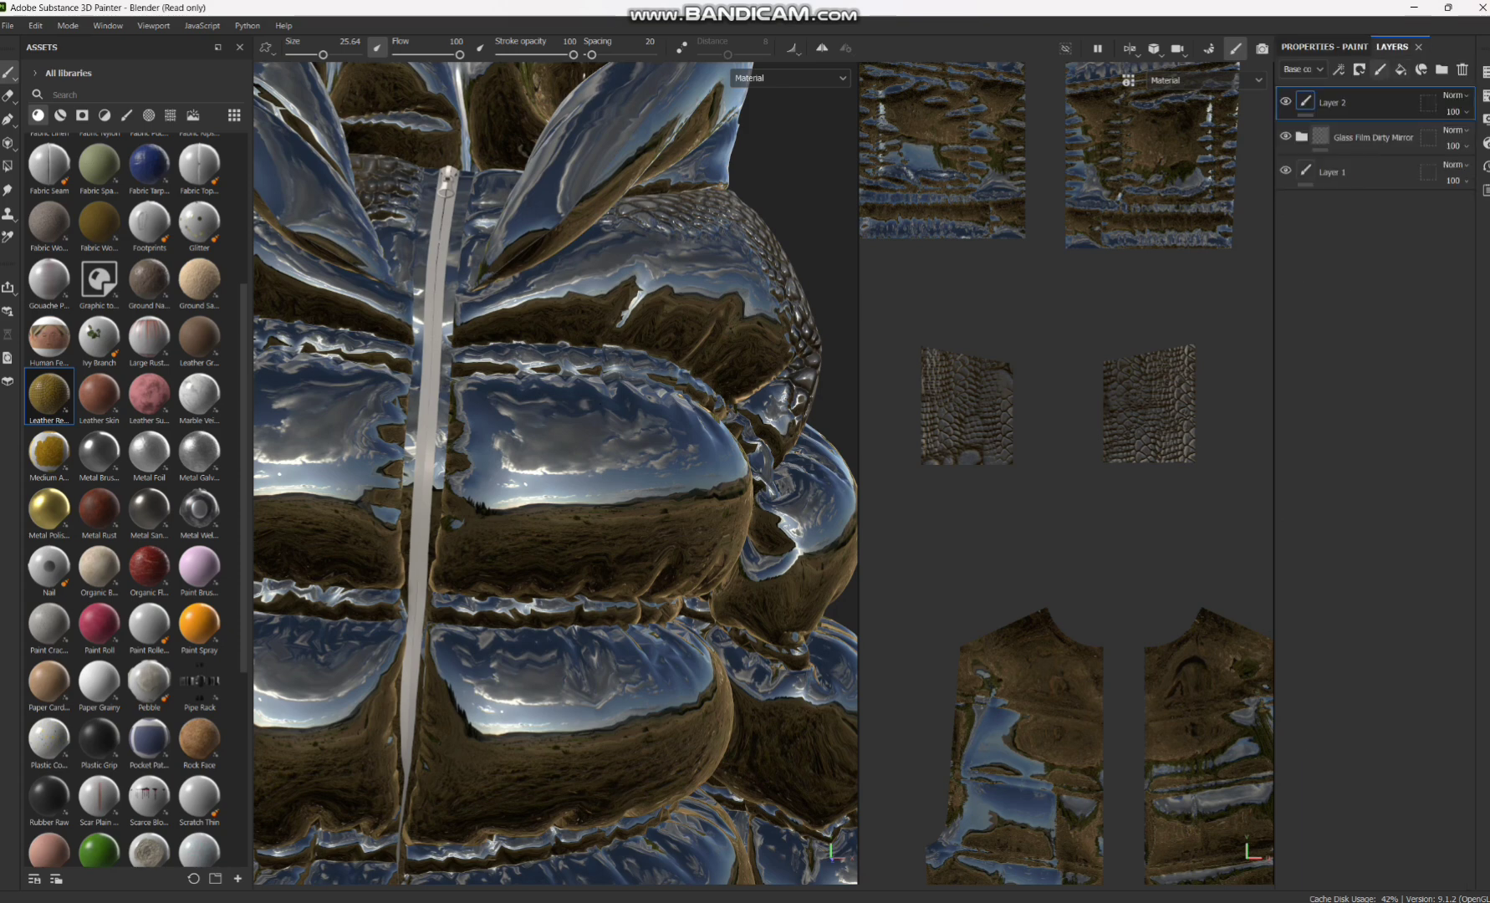
left_click(1380, 69)
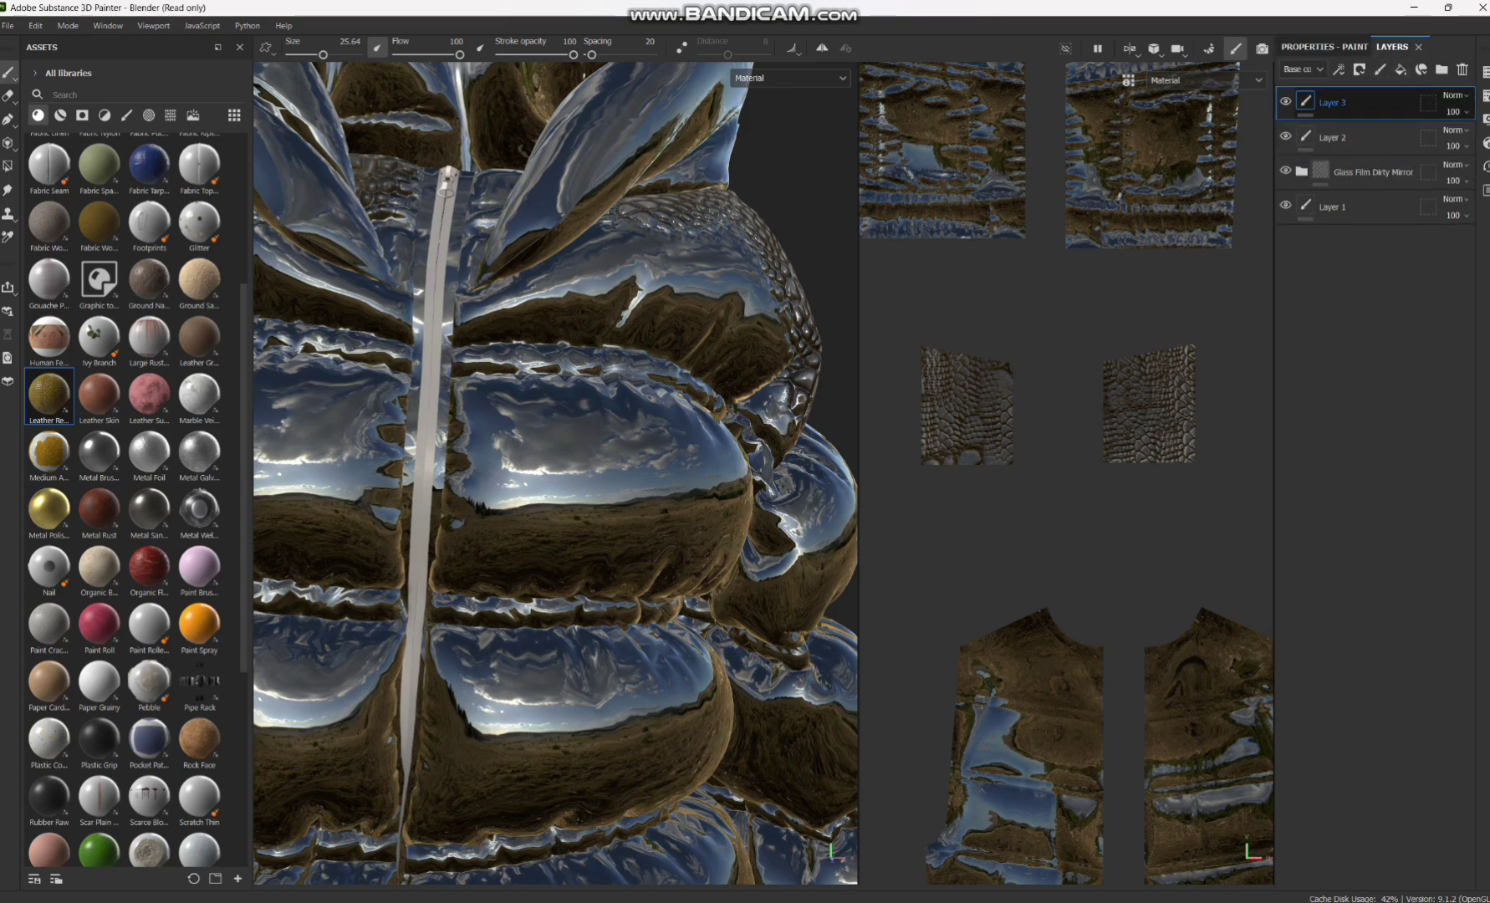
double_click(1333, 103)
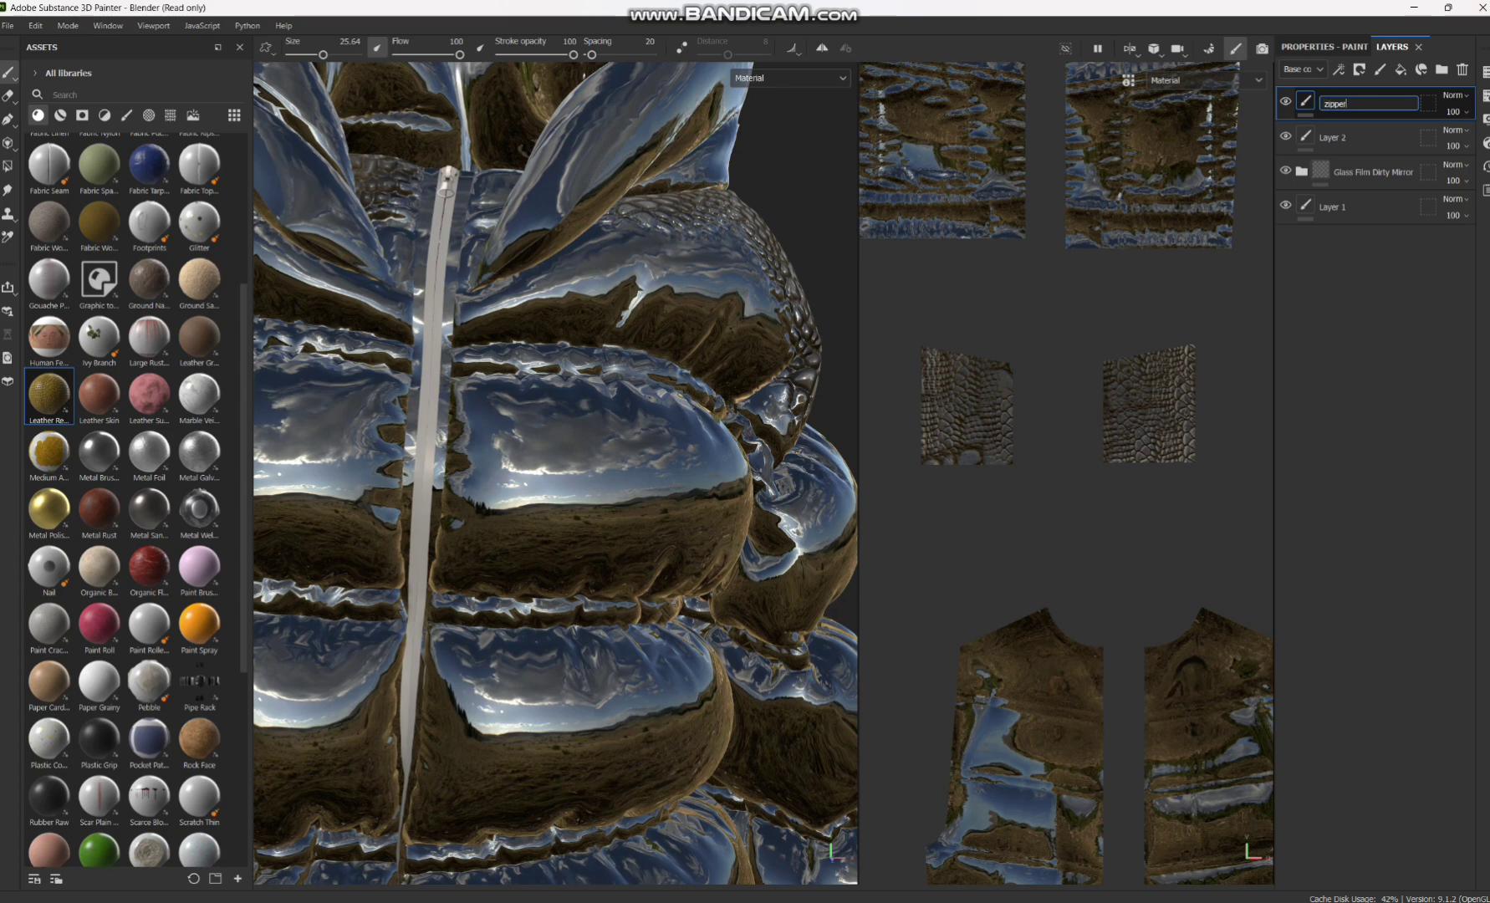
key("Return")
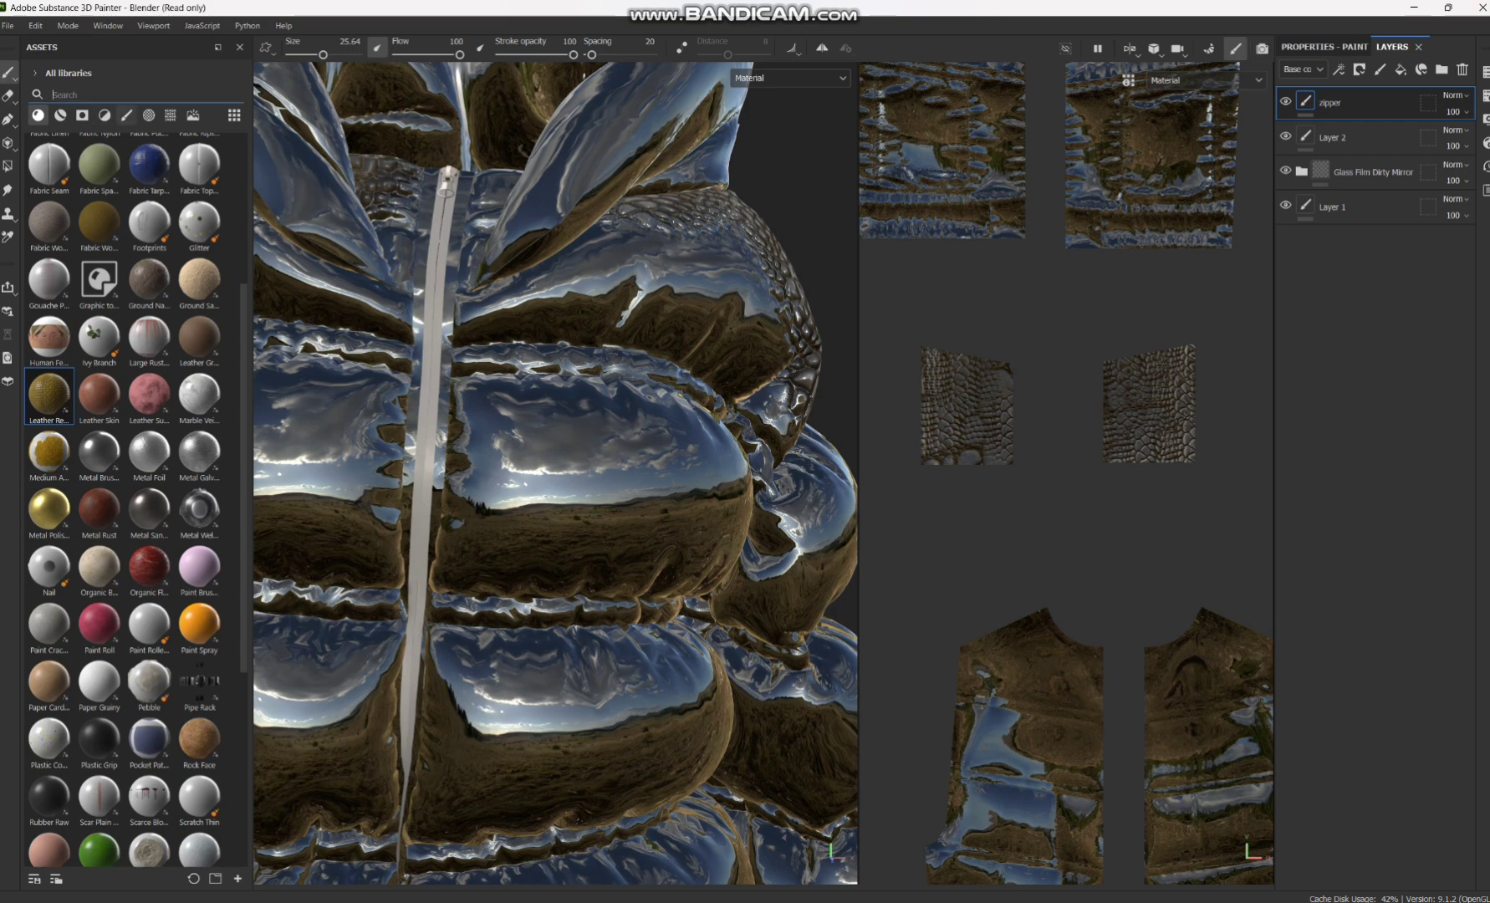
Search the brush library for "zipper" and select the Zipper Advanced Tape brush.
left_click(127, 115)
left_click(52, 94)
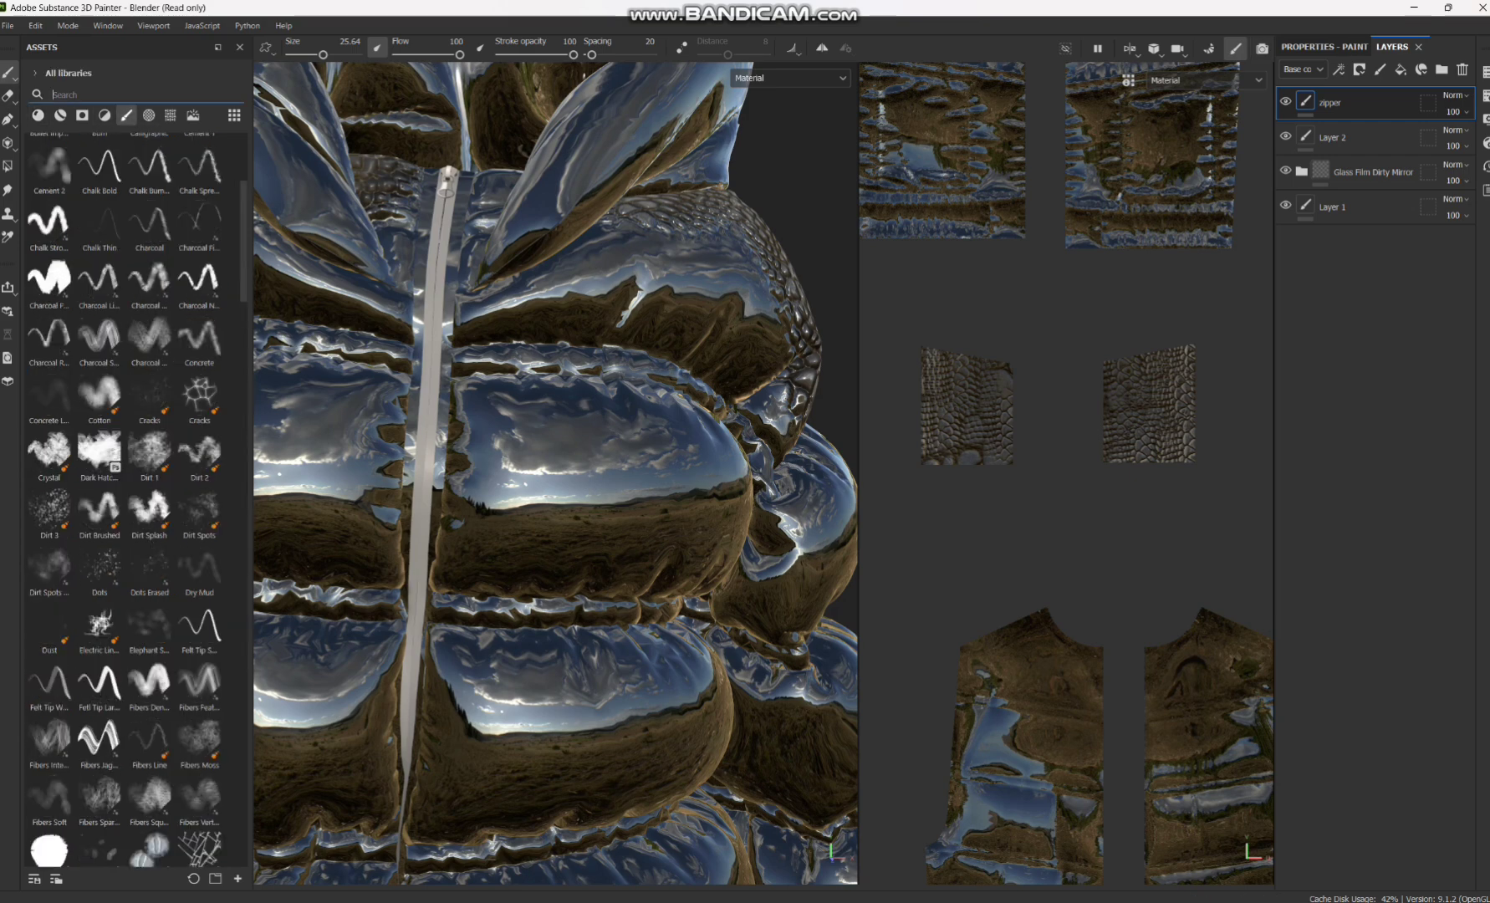
type("zipper")
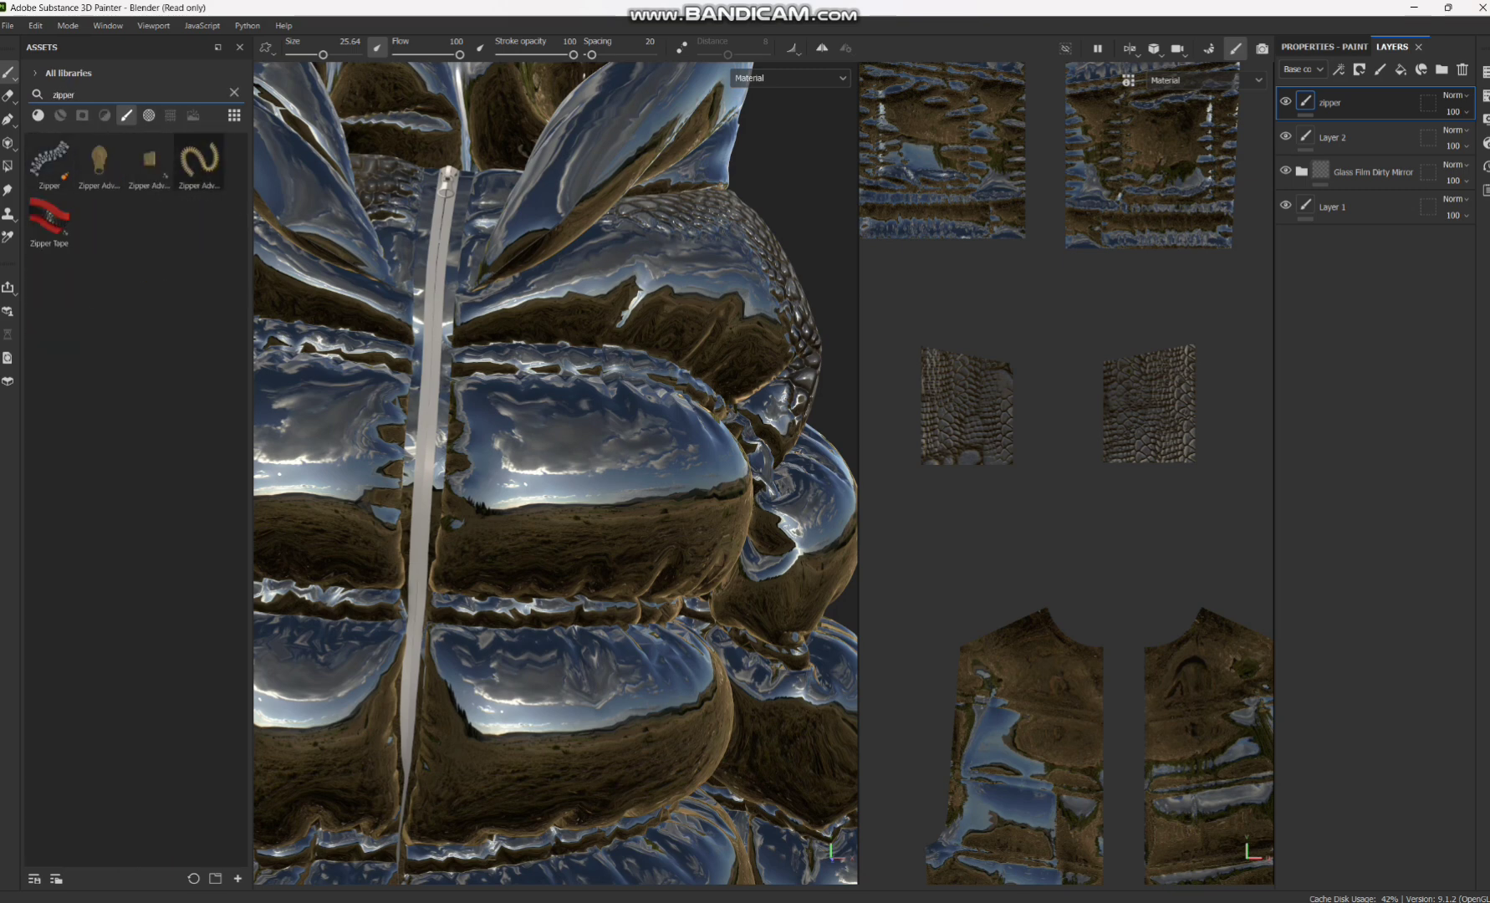
left_click(199, 162)
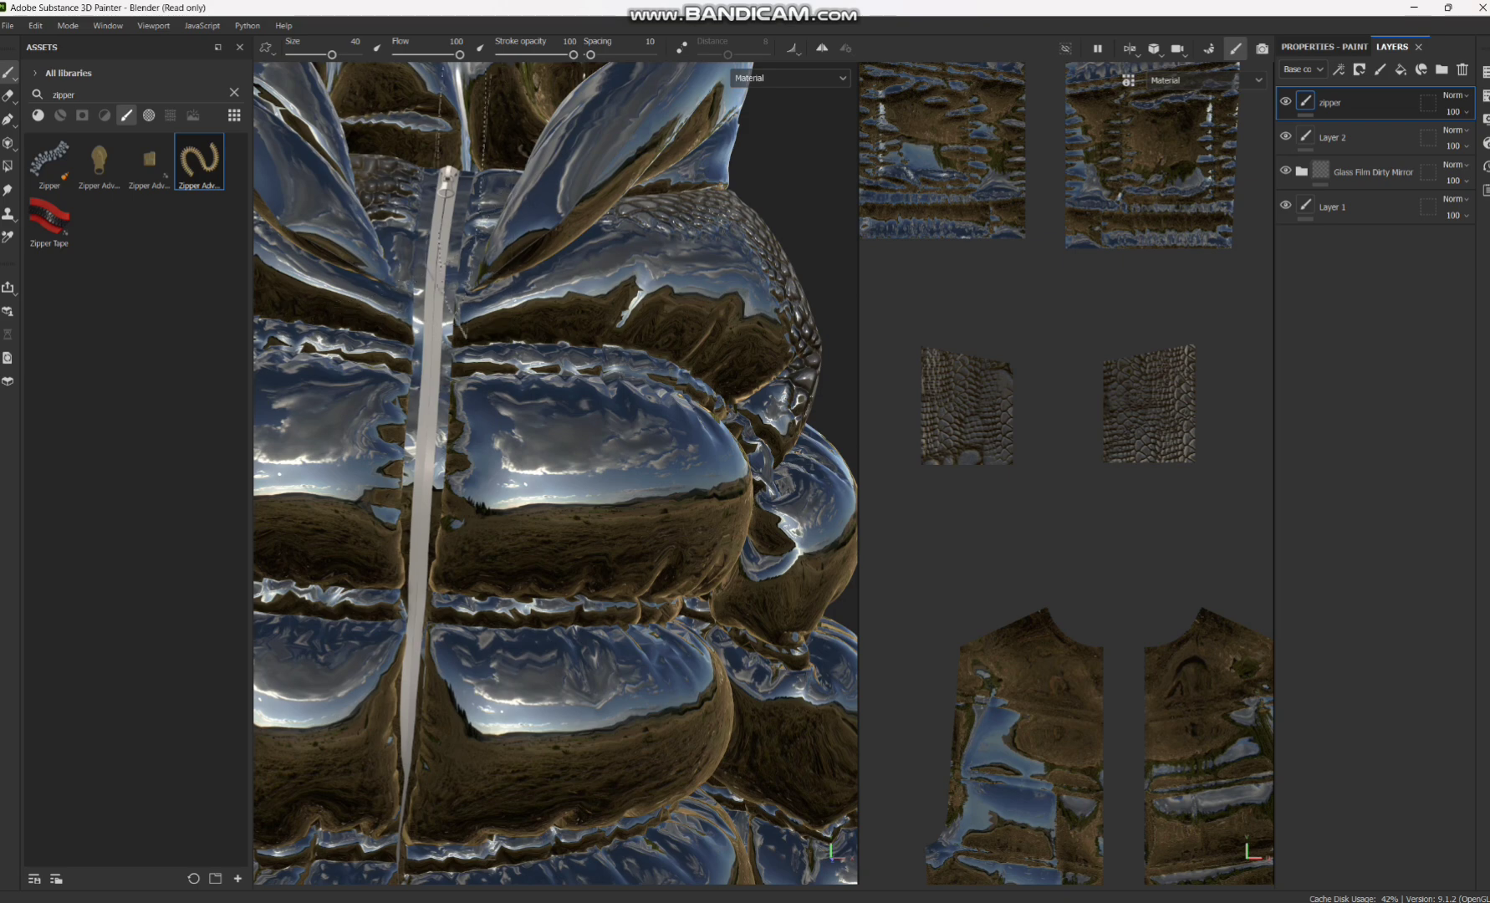
Set the Zipper Advanced Tape brush size to 4.99.
scroll(1057, 208, "down", 3)
left_click(1324, 47)
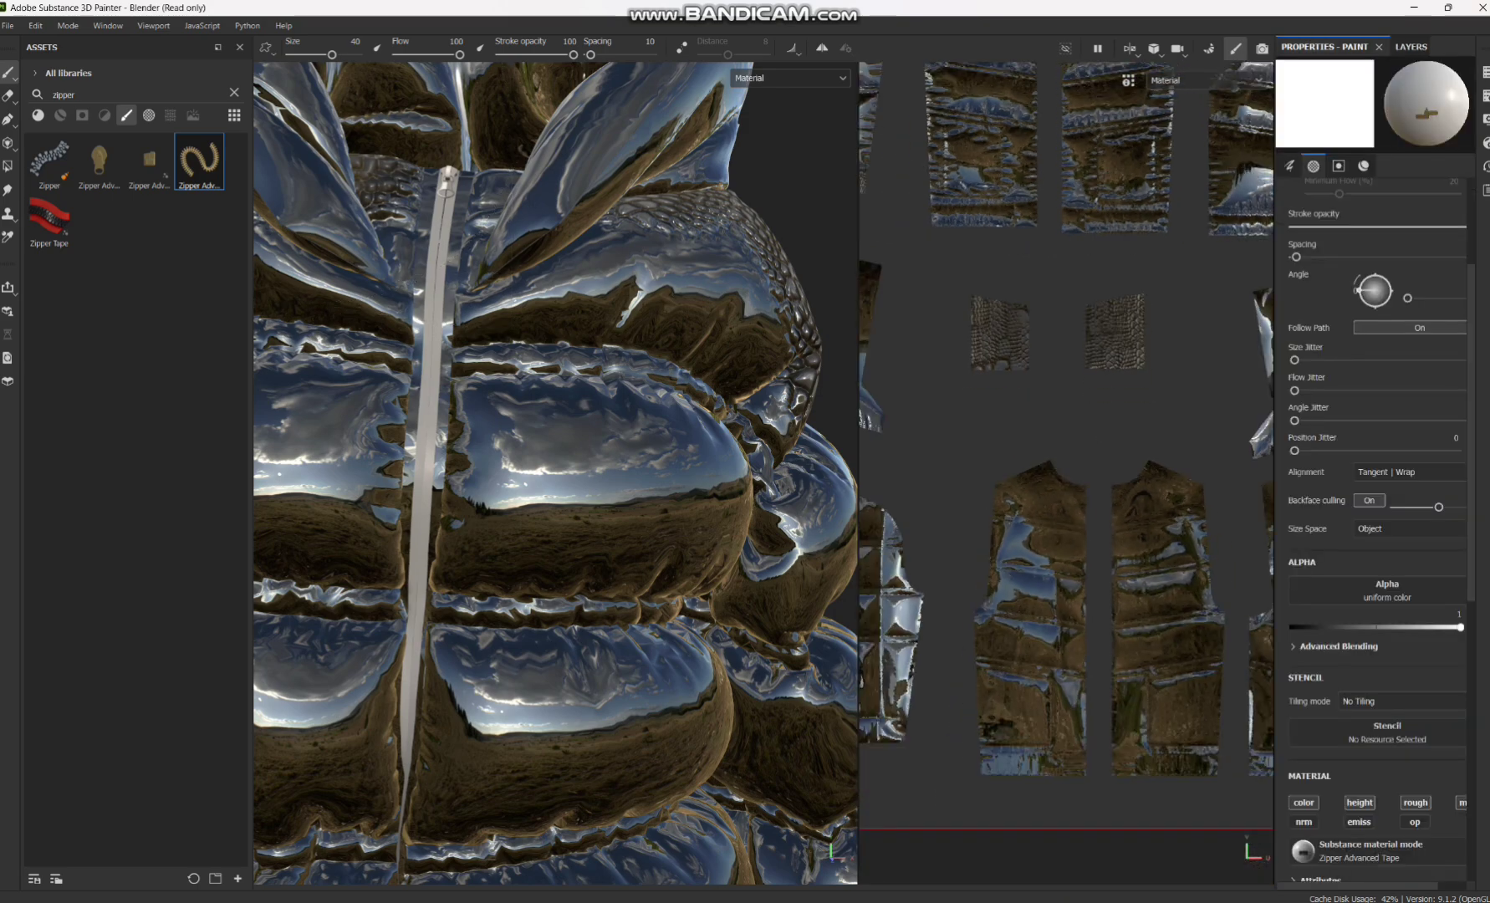
scroll(1375, 258, "down", 5)
scroll(1375, 257, "up", 7)
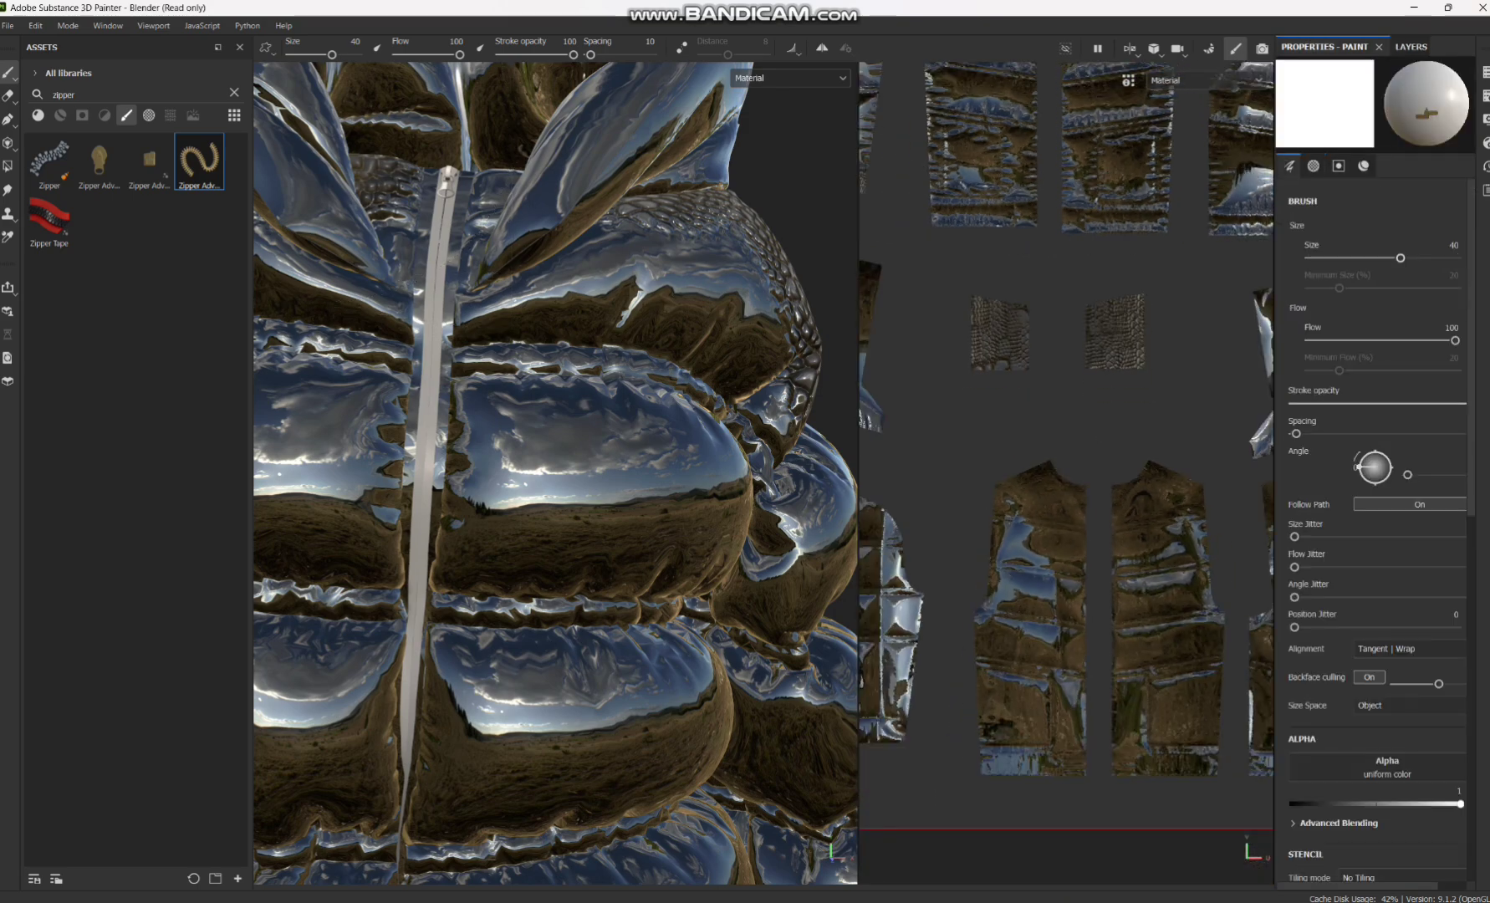
left_click_drag(1400, 257, 1339, 257)
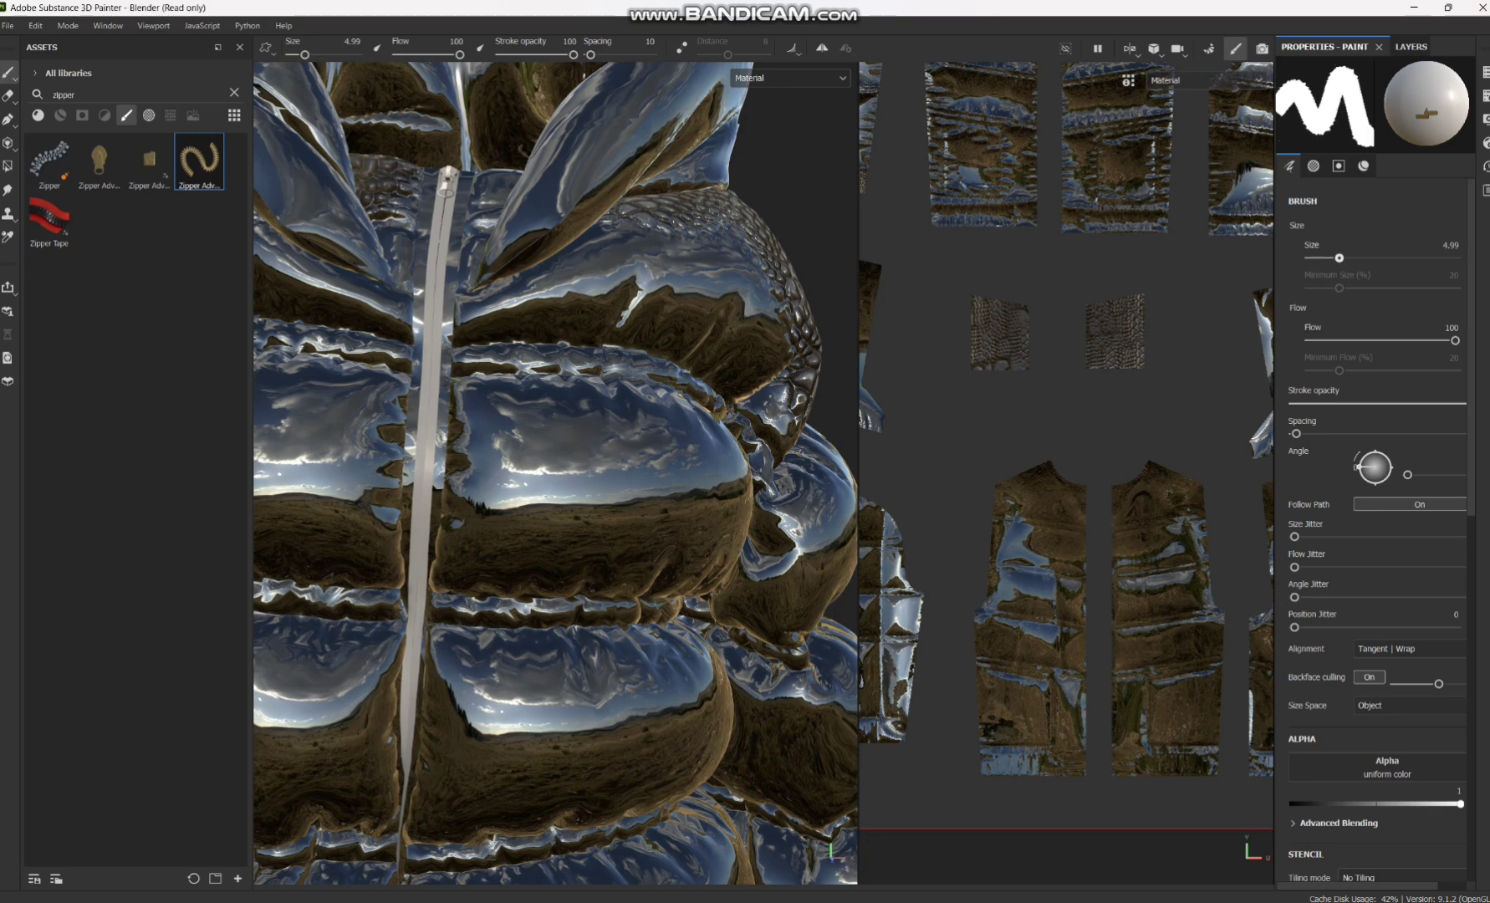
scroll(1111, 383, "up", 3)
scroll(1106, 381, "down", 3)
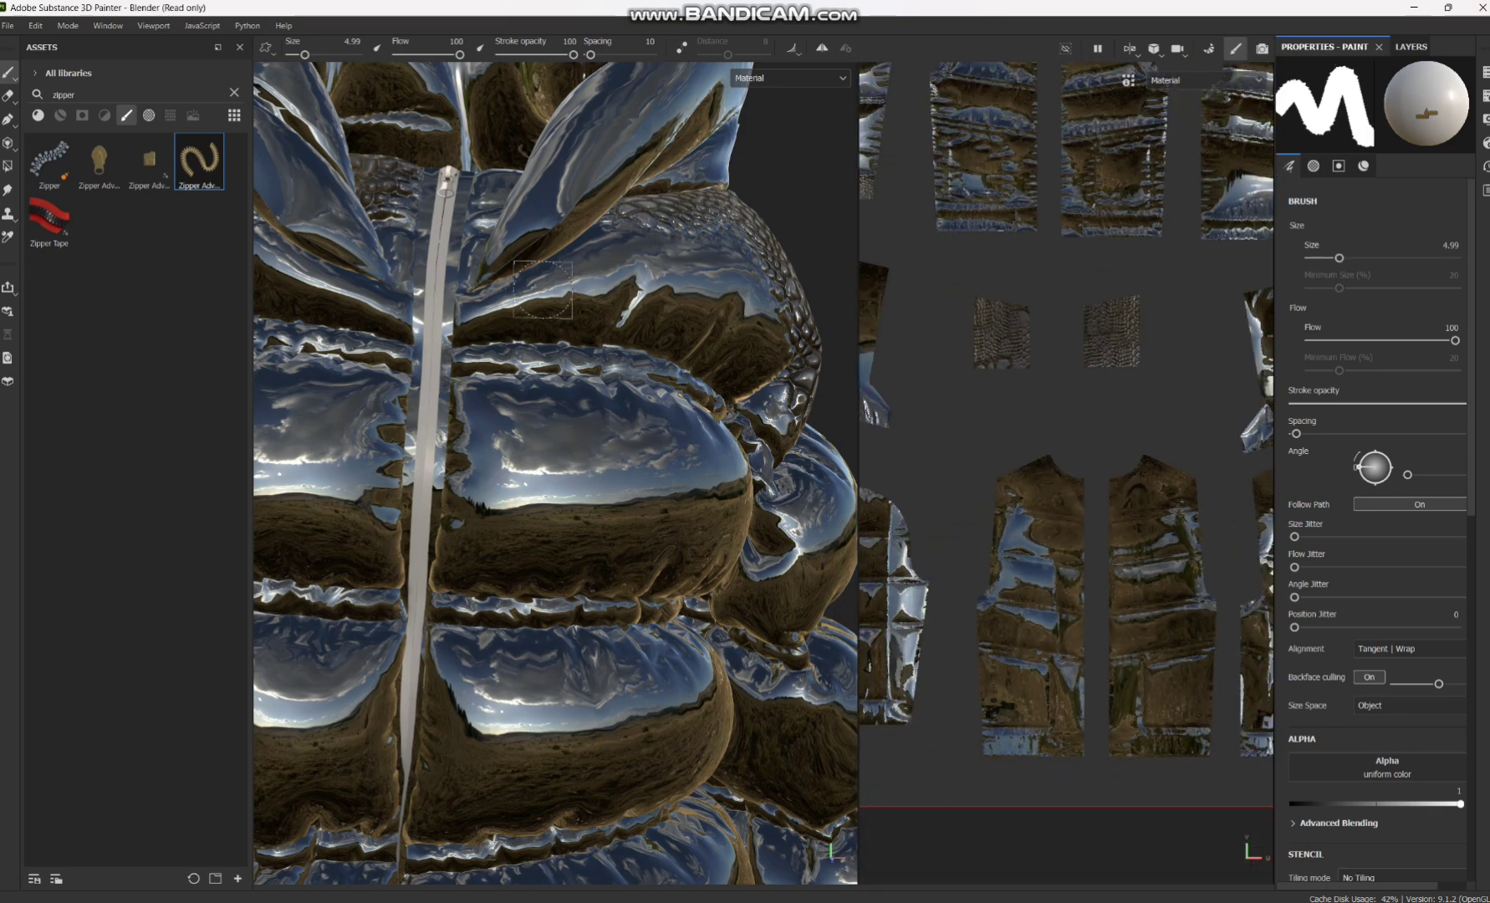
Try the Zipper Advanced Tape brush on the front closure strip and the adjacent padded panel, and undo the panel stroke.
mouse_move(535, 297)
middle_mouse_down("alt")
mouse_move(659, 285)
mouse_move(675, 235)
mouse_move(677, 271)
middle_mouse_up("alt")
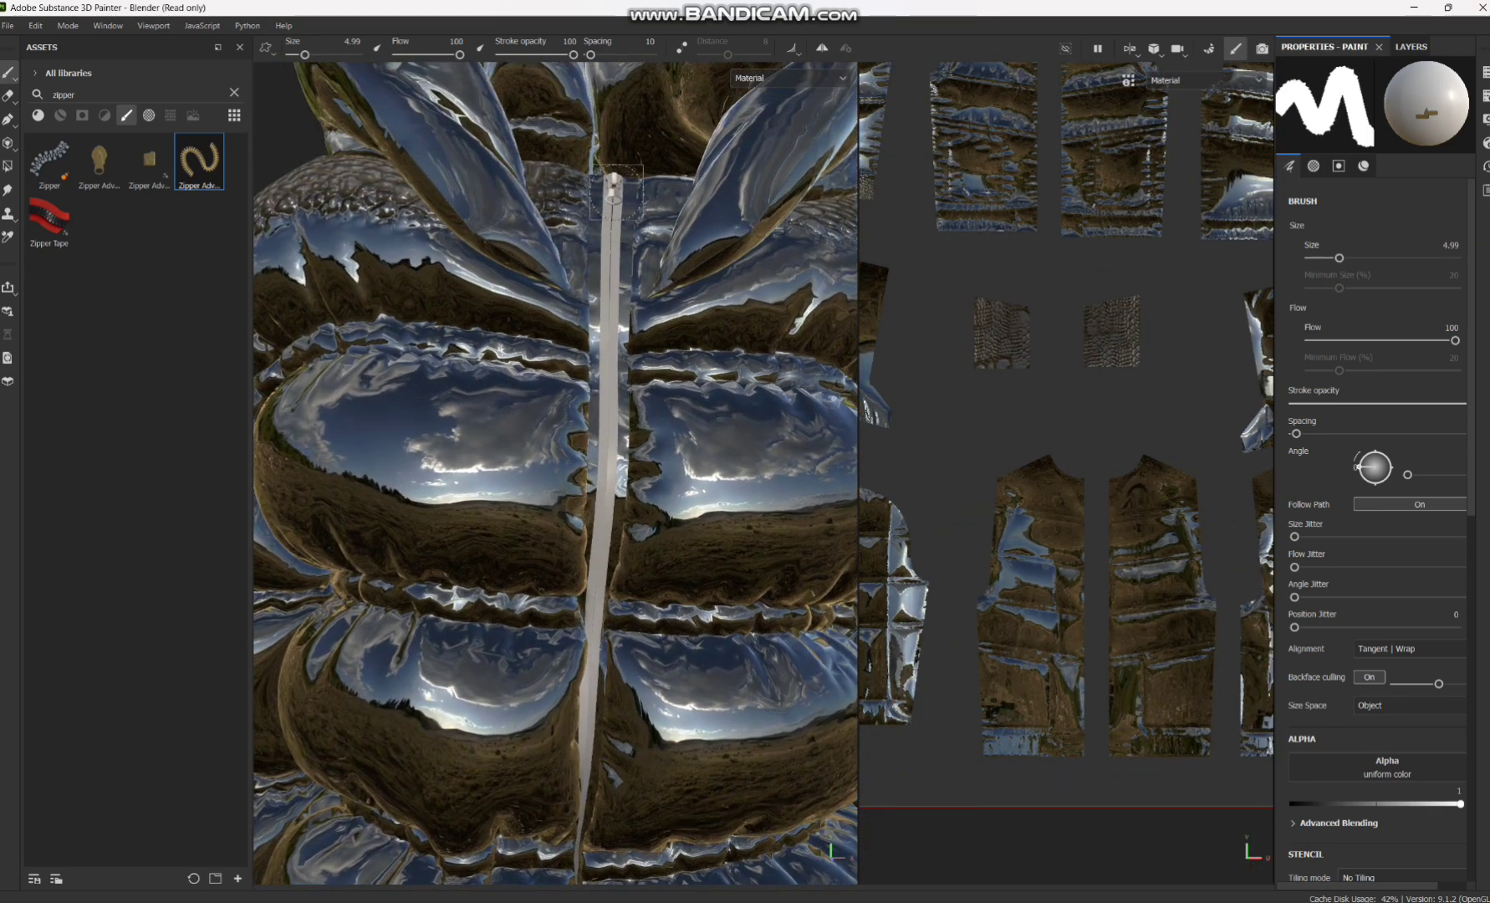
left_click(617, 191)
left_click_drag(633, 523, 603, 563)
scroll(1188, 326, "down", 3)
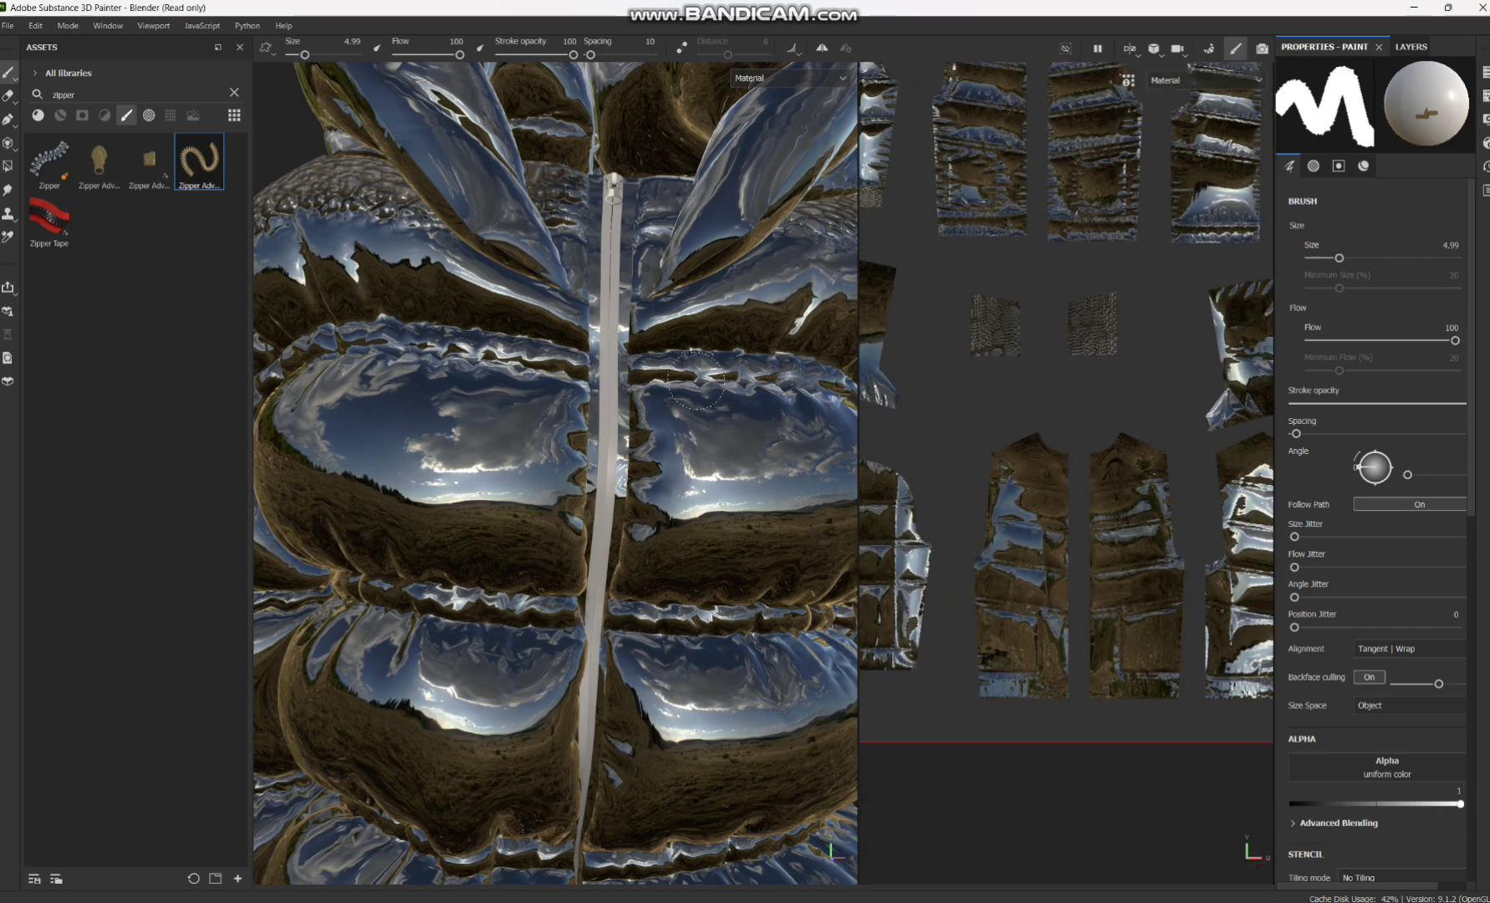
left_click_drag(696, 379, 794, 500)
scroll(795, 500, "up", 5)
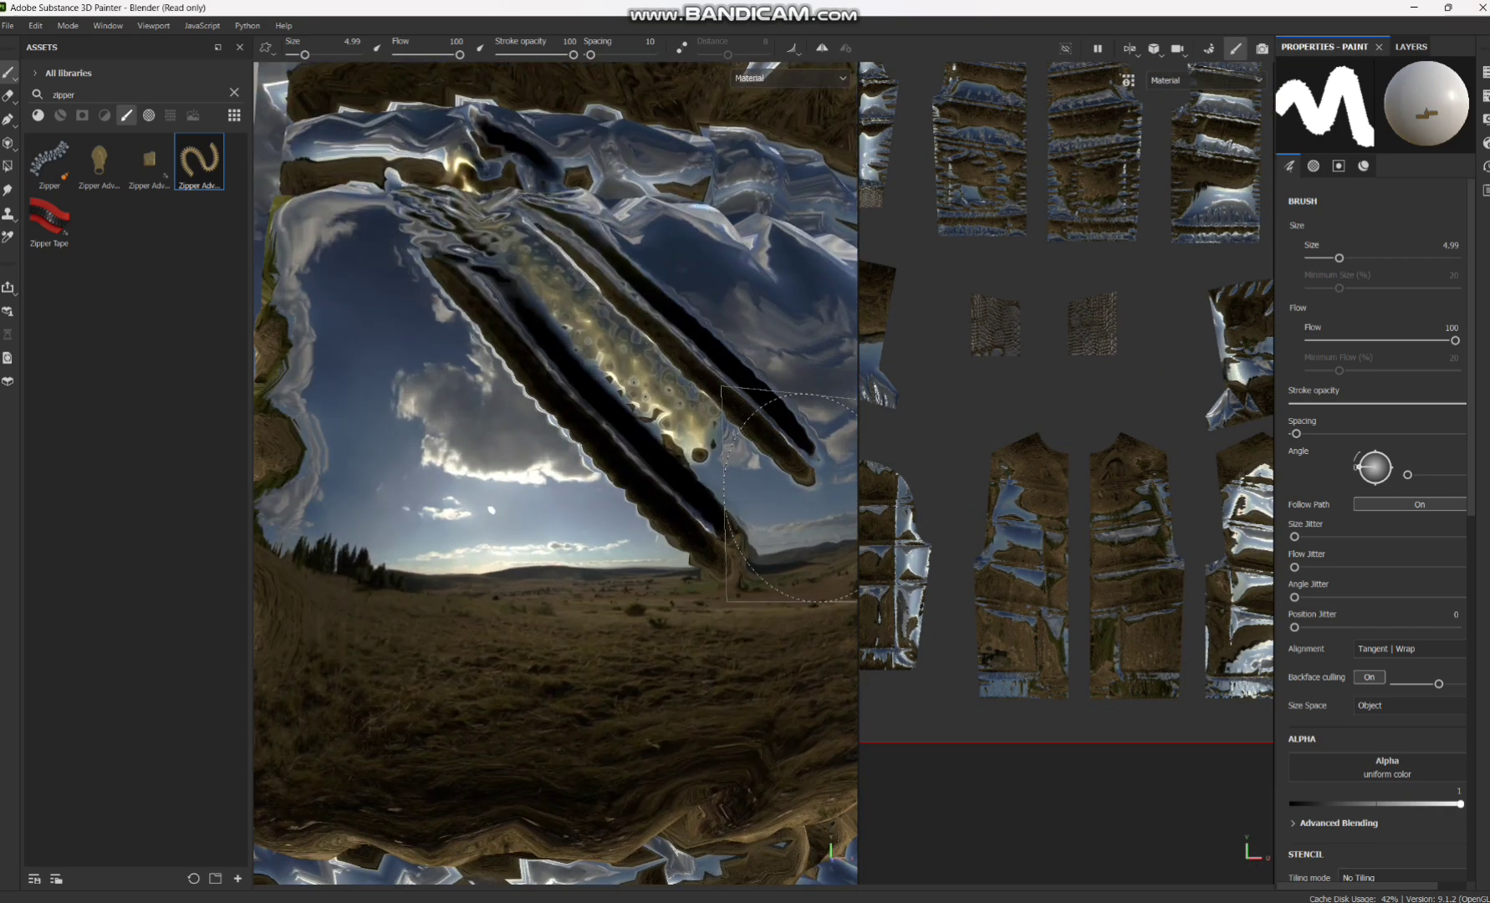
key("ctrl+z")
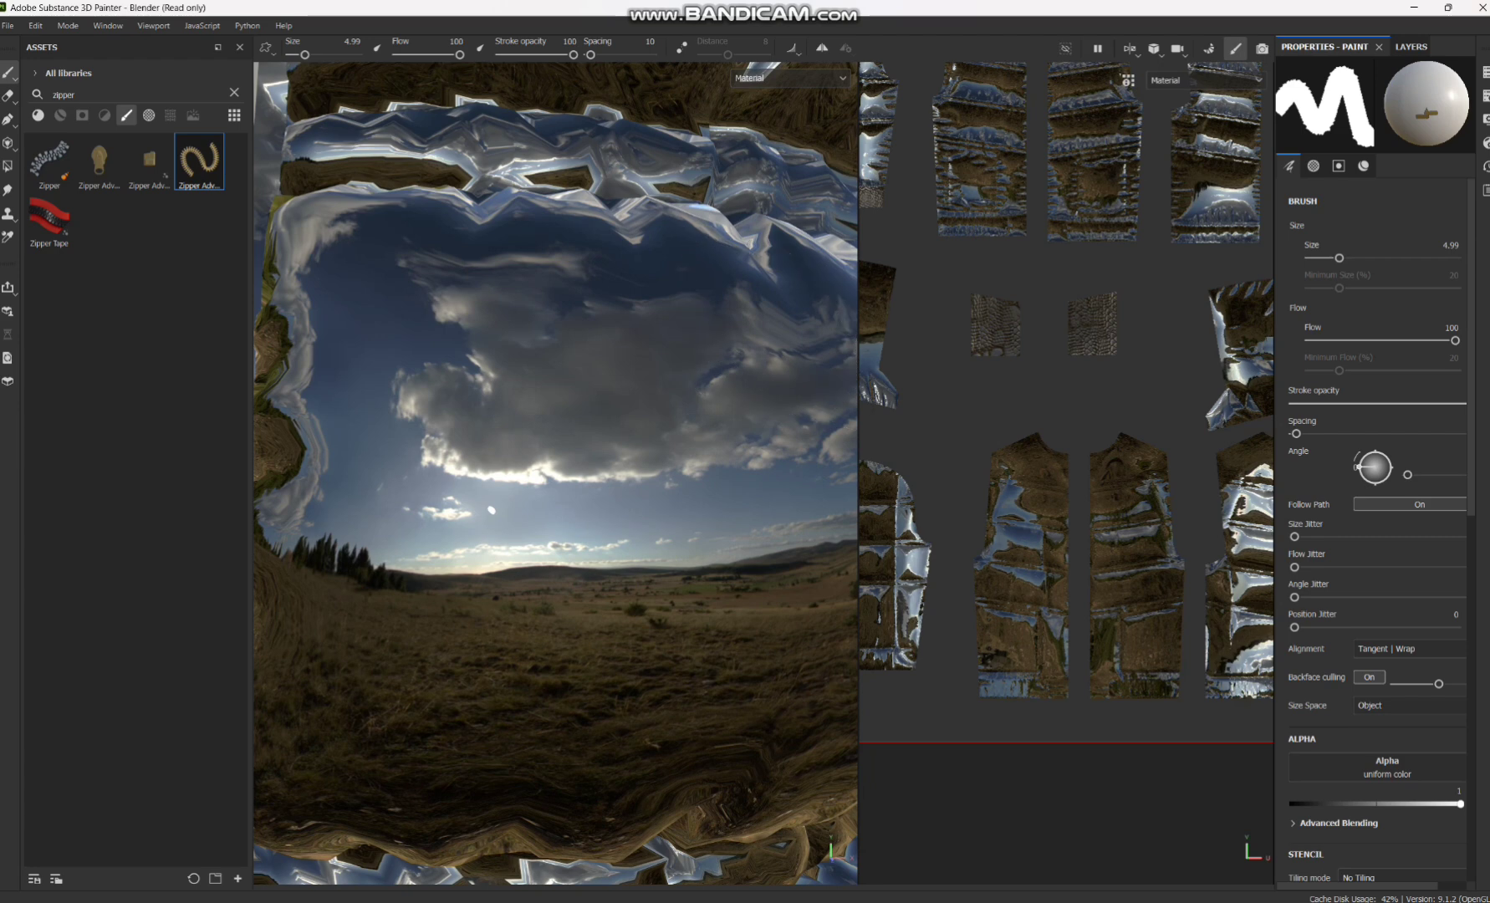
Switch to the plain Zipper brush and set its size to 1.3, undoing the short test stroke on the padded panel.
left_click(49, 160)
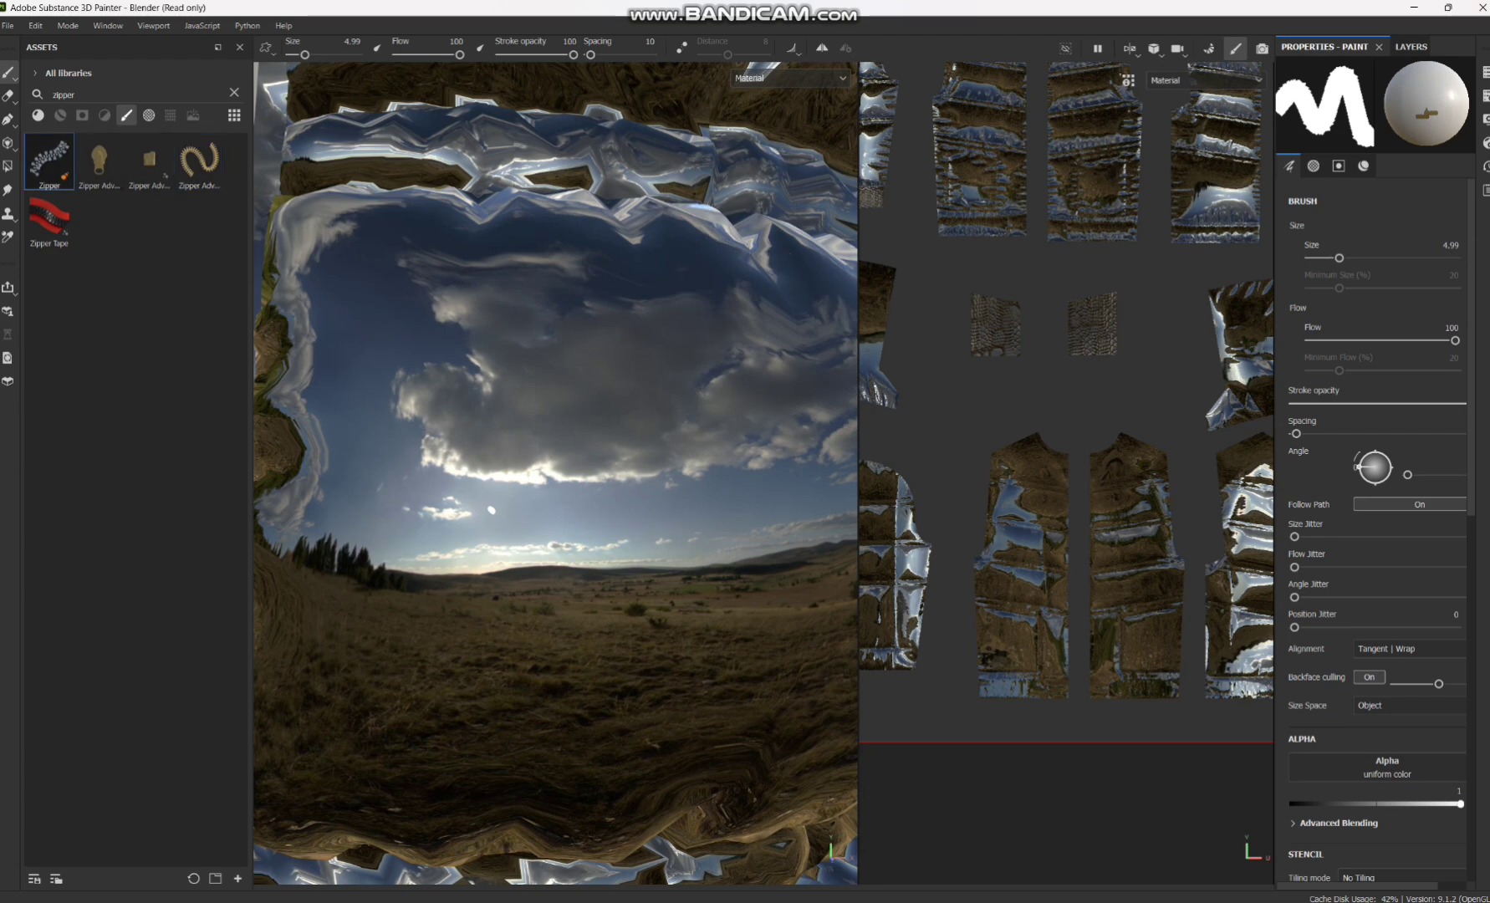
left_click_drag(648, 313, 687, 439)
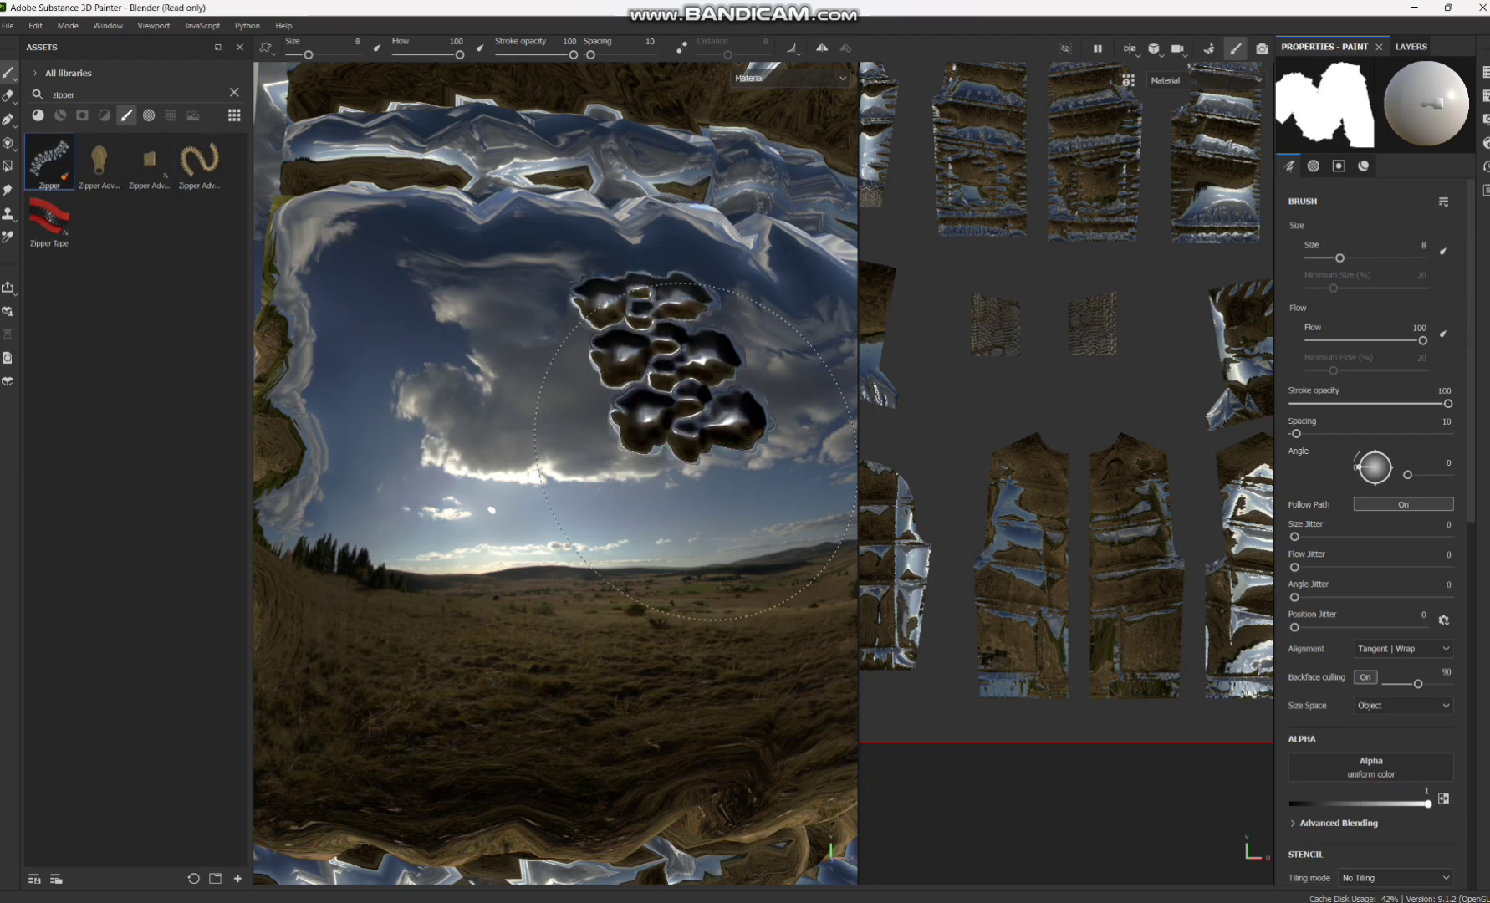
key("ctrl+z")
left_click_drag(1340, 258, 1320, 257)
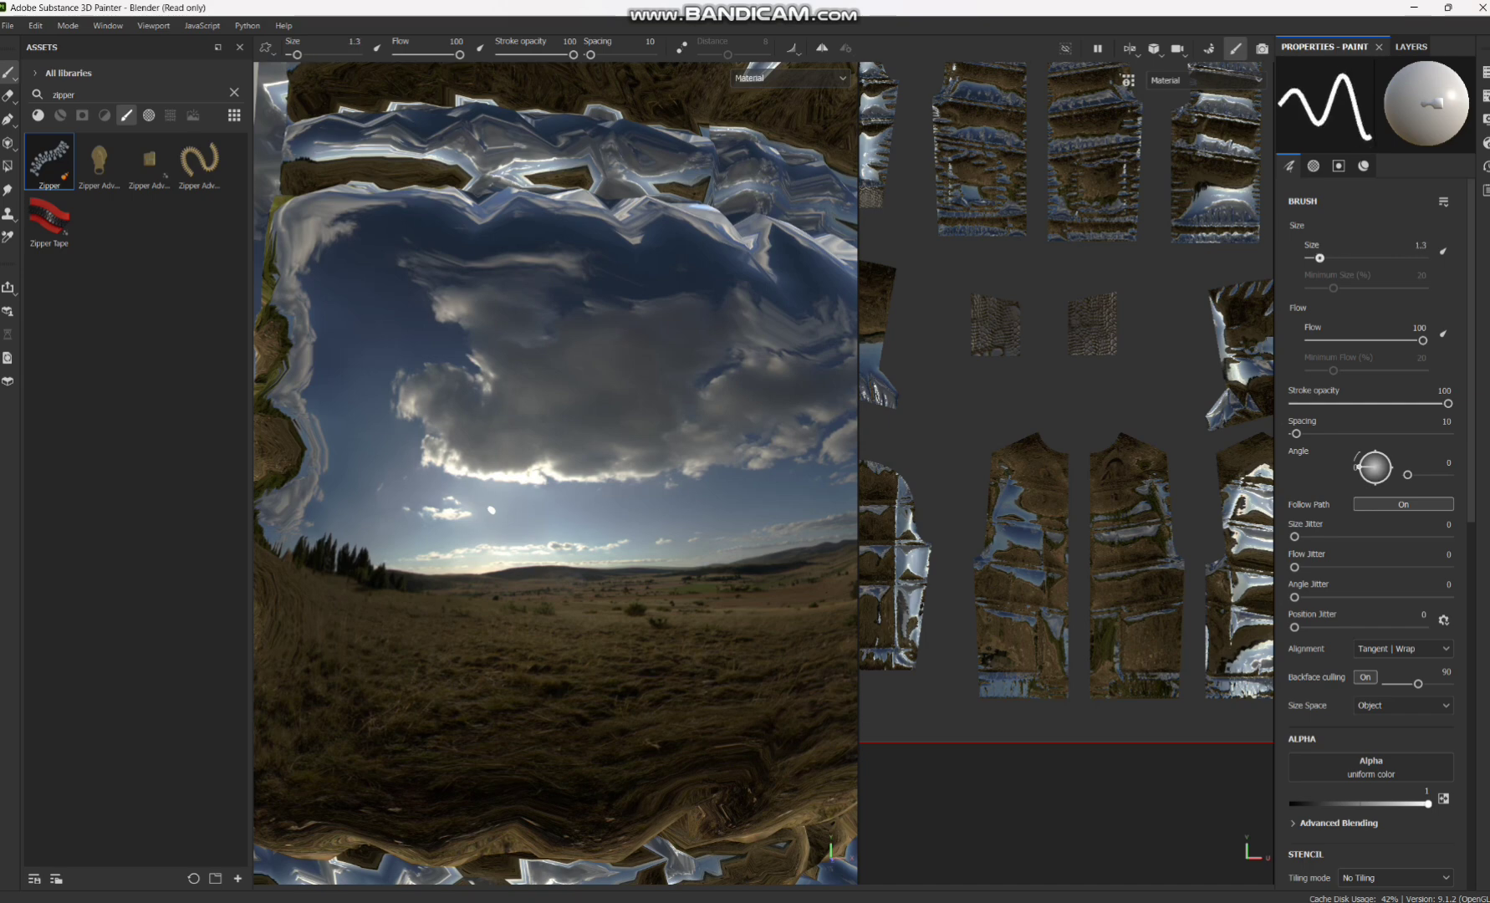
Examine the UV layout and the jacket's front closure to find the UV piece belonging to the zipper strip.
scroll(986, 334, "up", 1)
scroll(953, 313, "down", 2)
middle_click_drag(937, 335, 1254, 376, "alt")
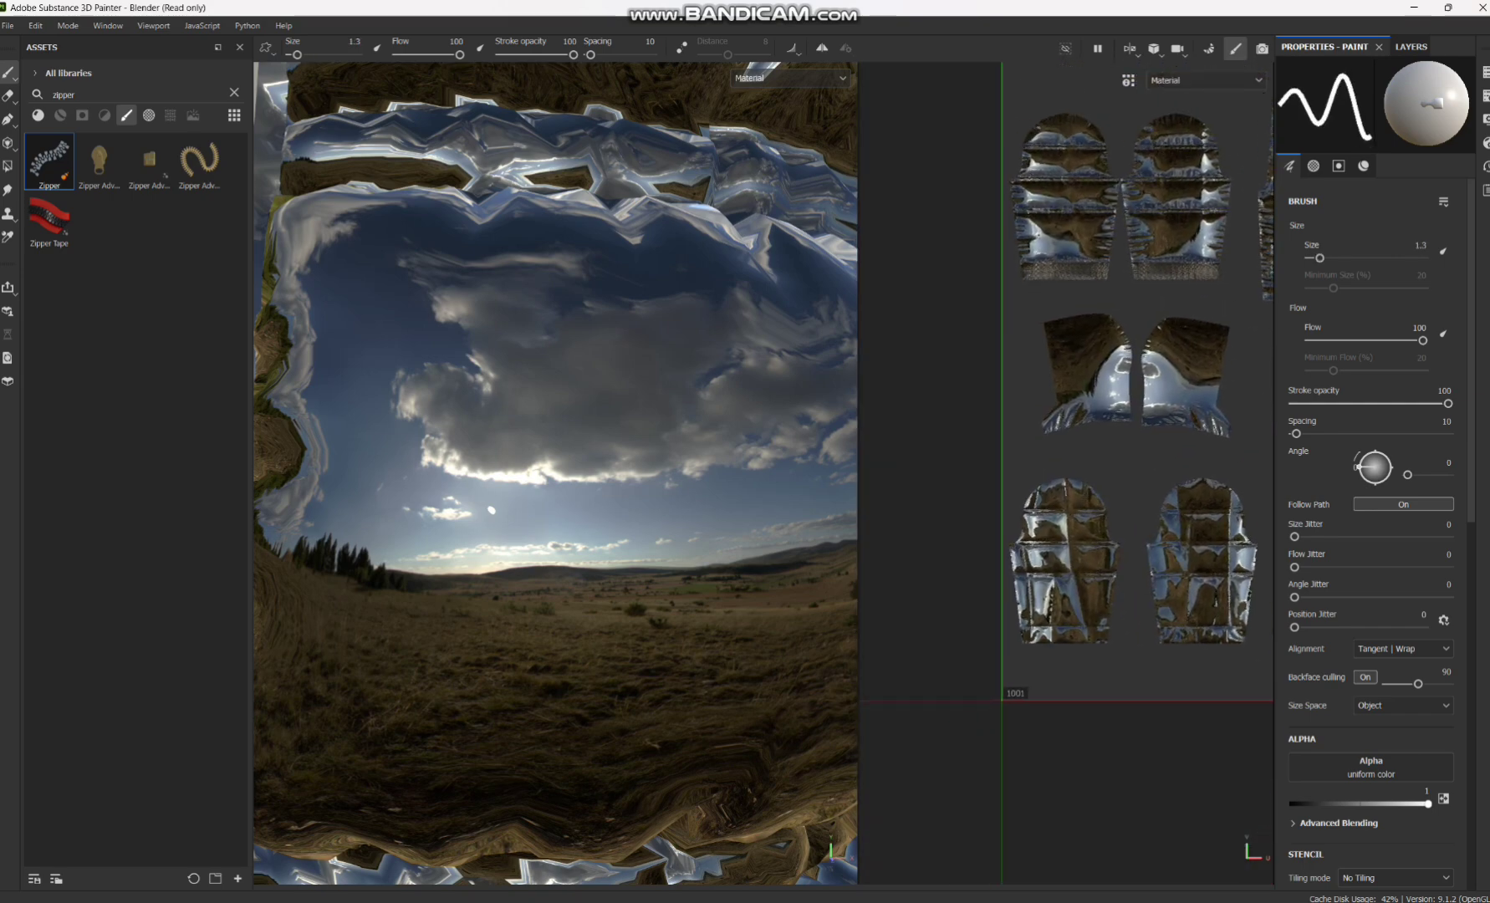
scroll(581, 296, "up", 1)
scroll(581, 296, "down", 3)
middle_click_drag(588, 265, 722, 434, "alt")
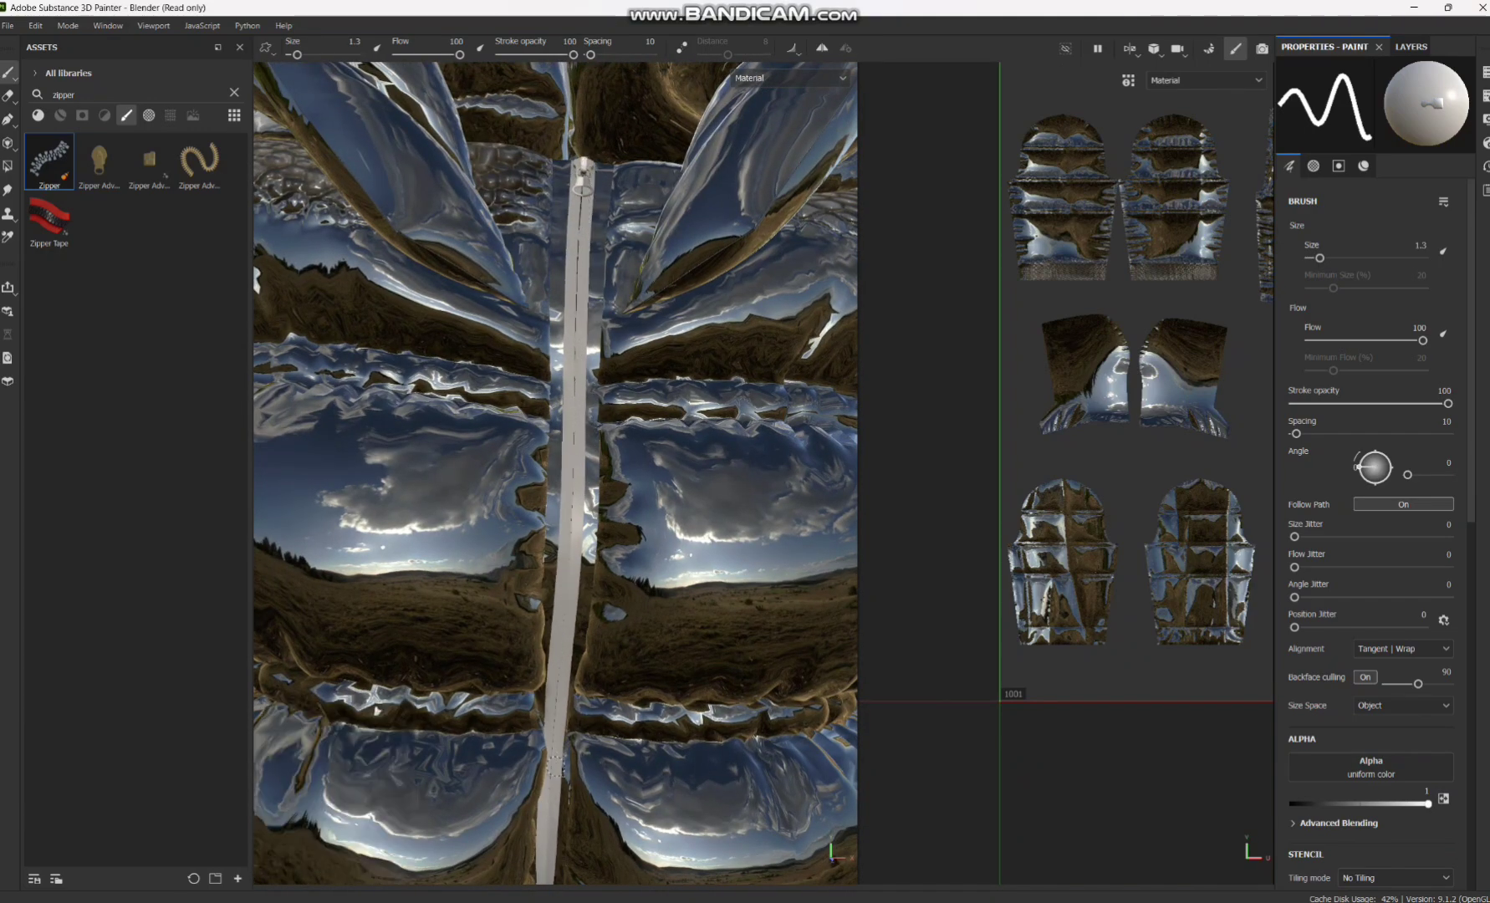
scroll(1133, 561, "up", 2)
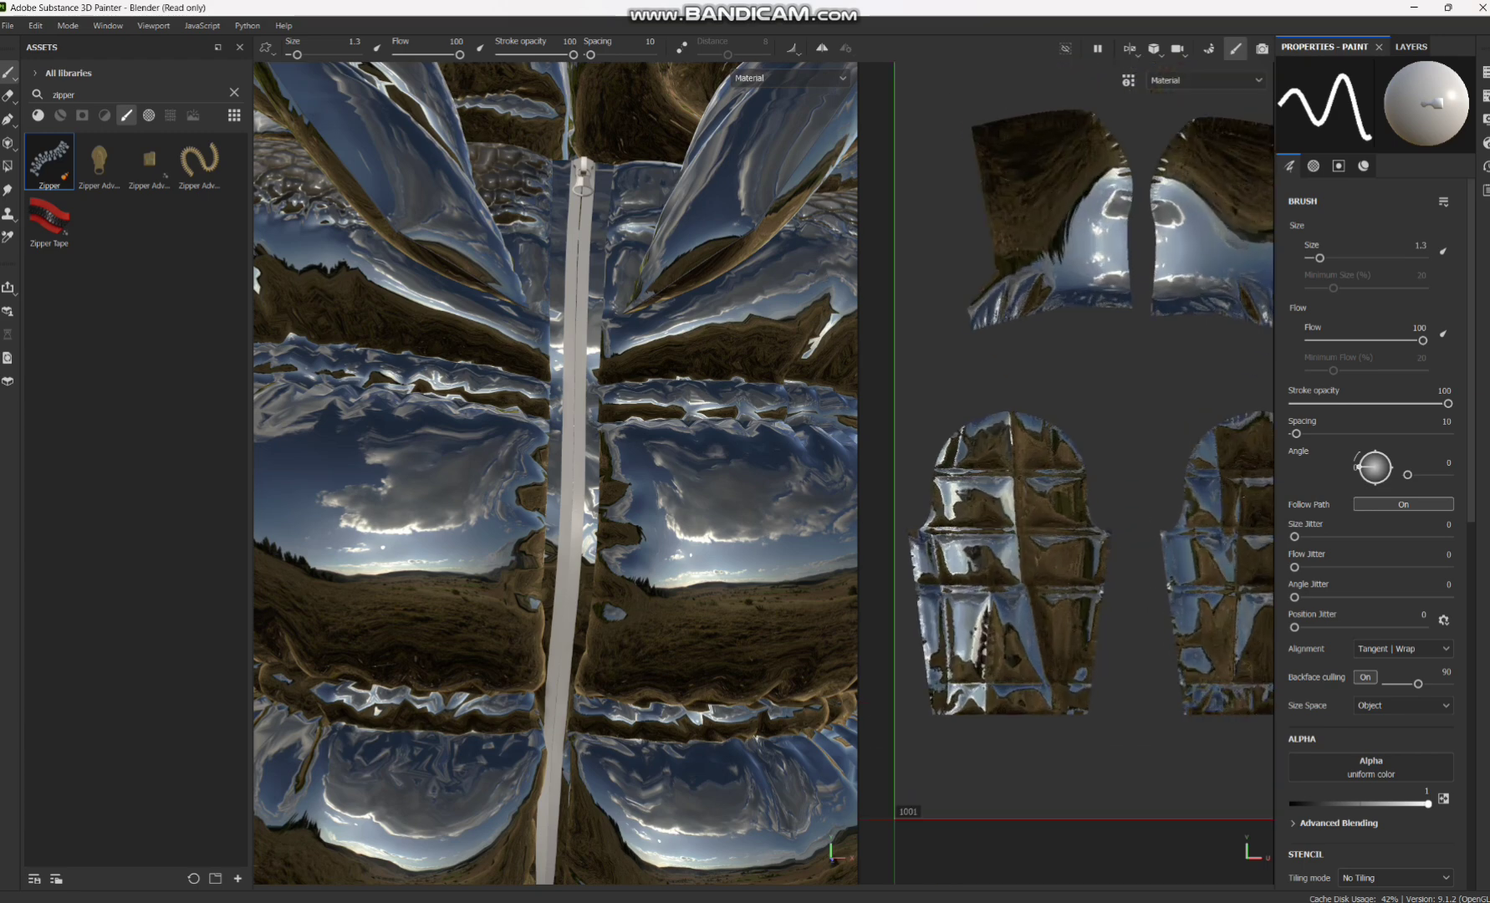
scroll(1108, 500, "down", 4)
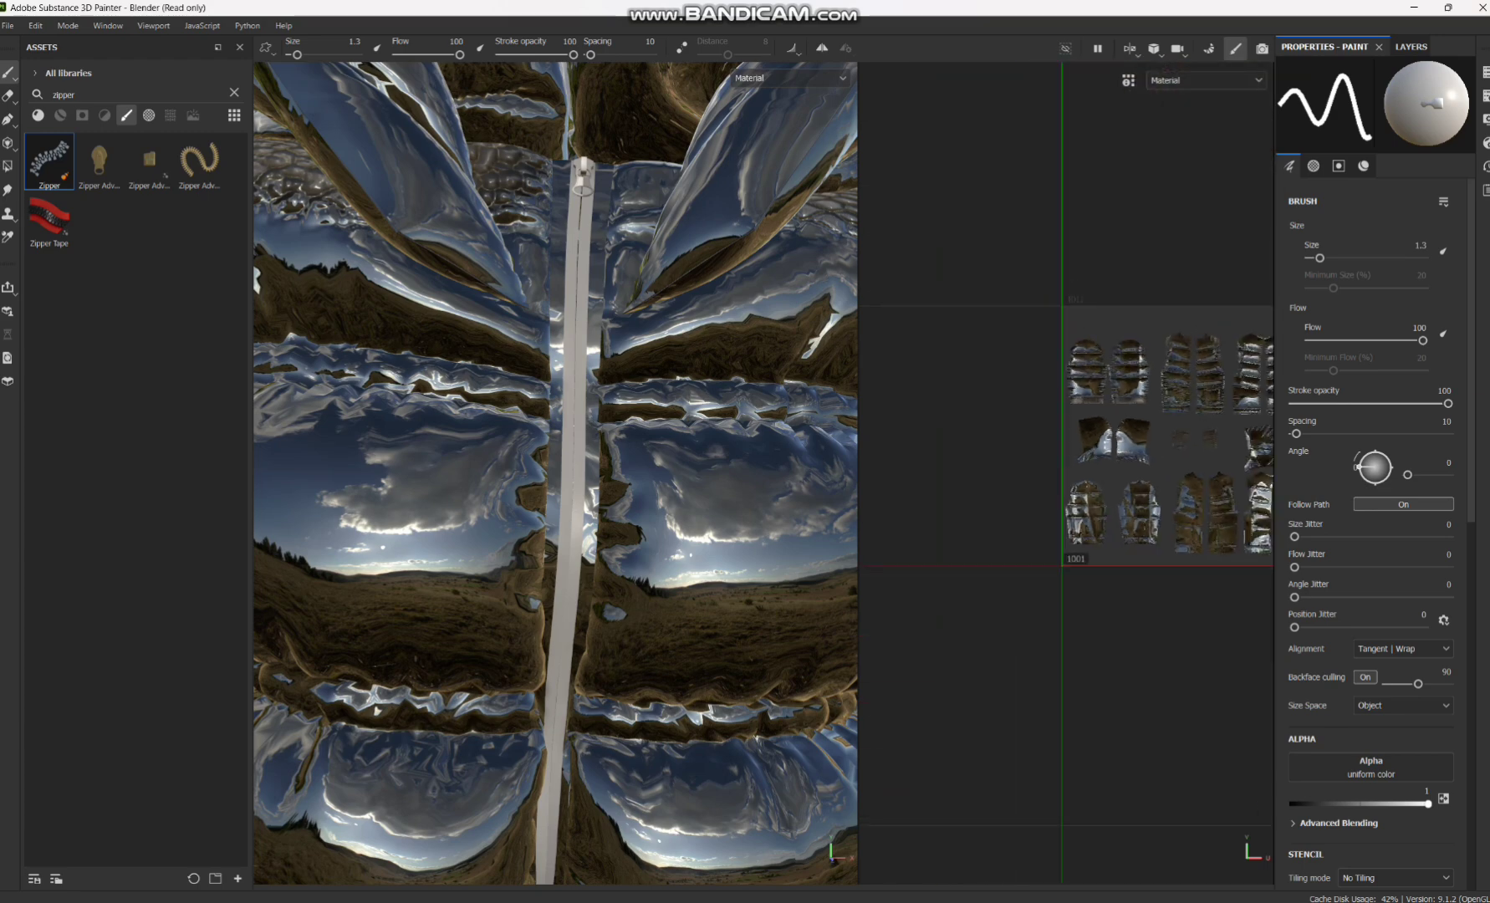
Open the texture set list and inspect UV tile 1001 of Material1857383 in the UV layout.
left_click(1411, 47)
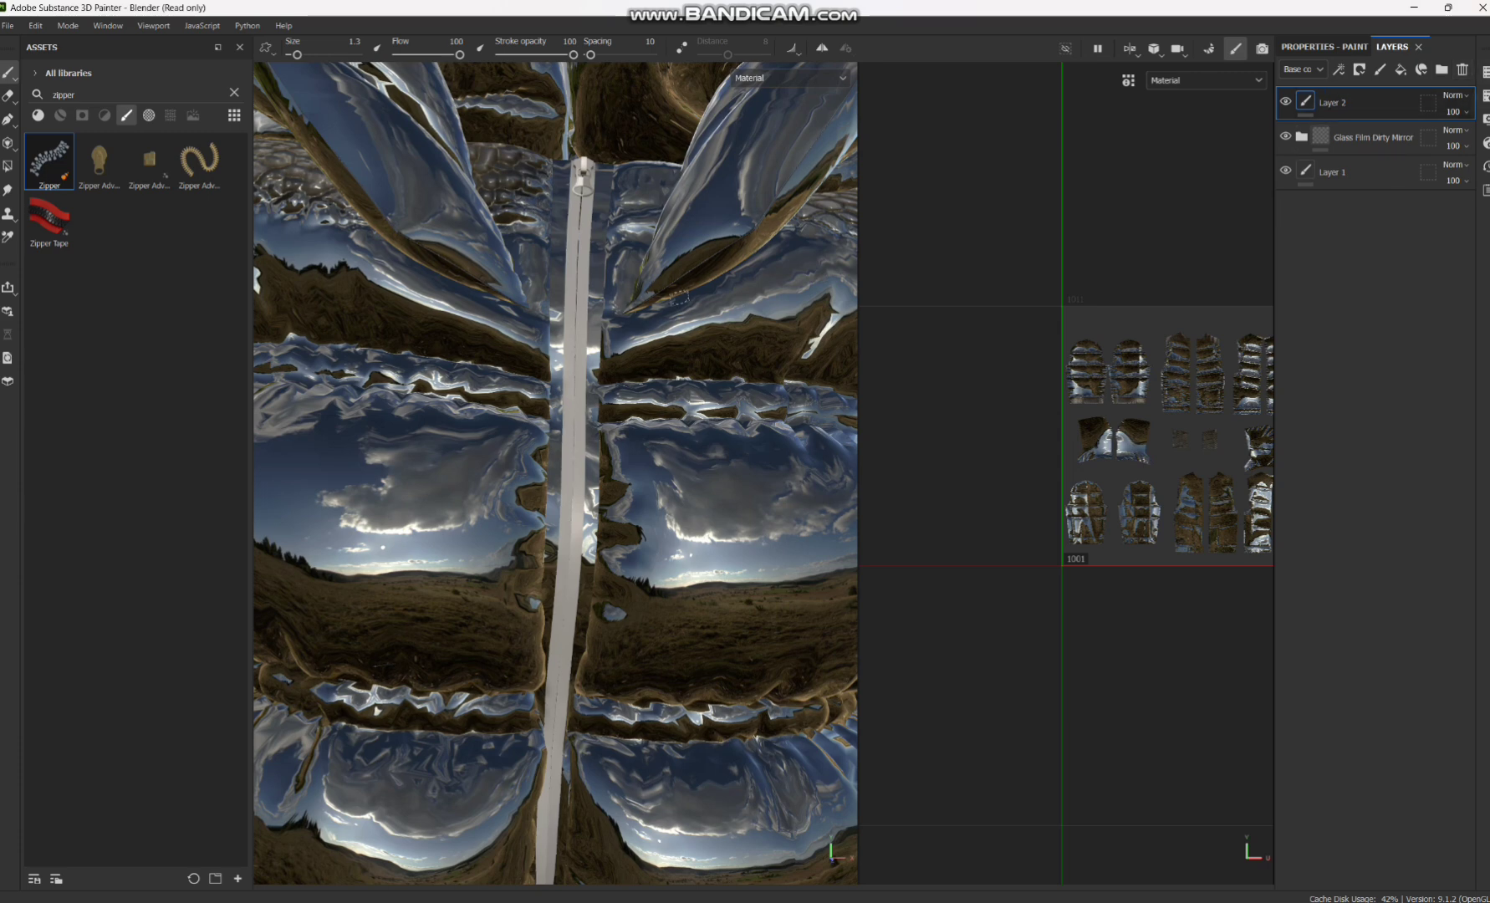
left_click(1485, 73)
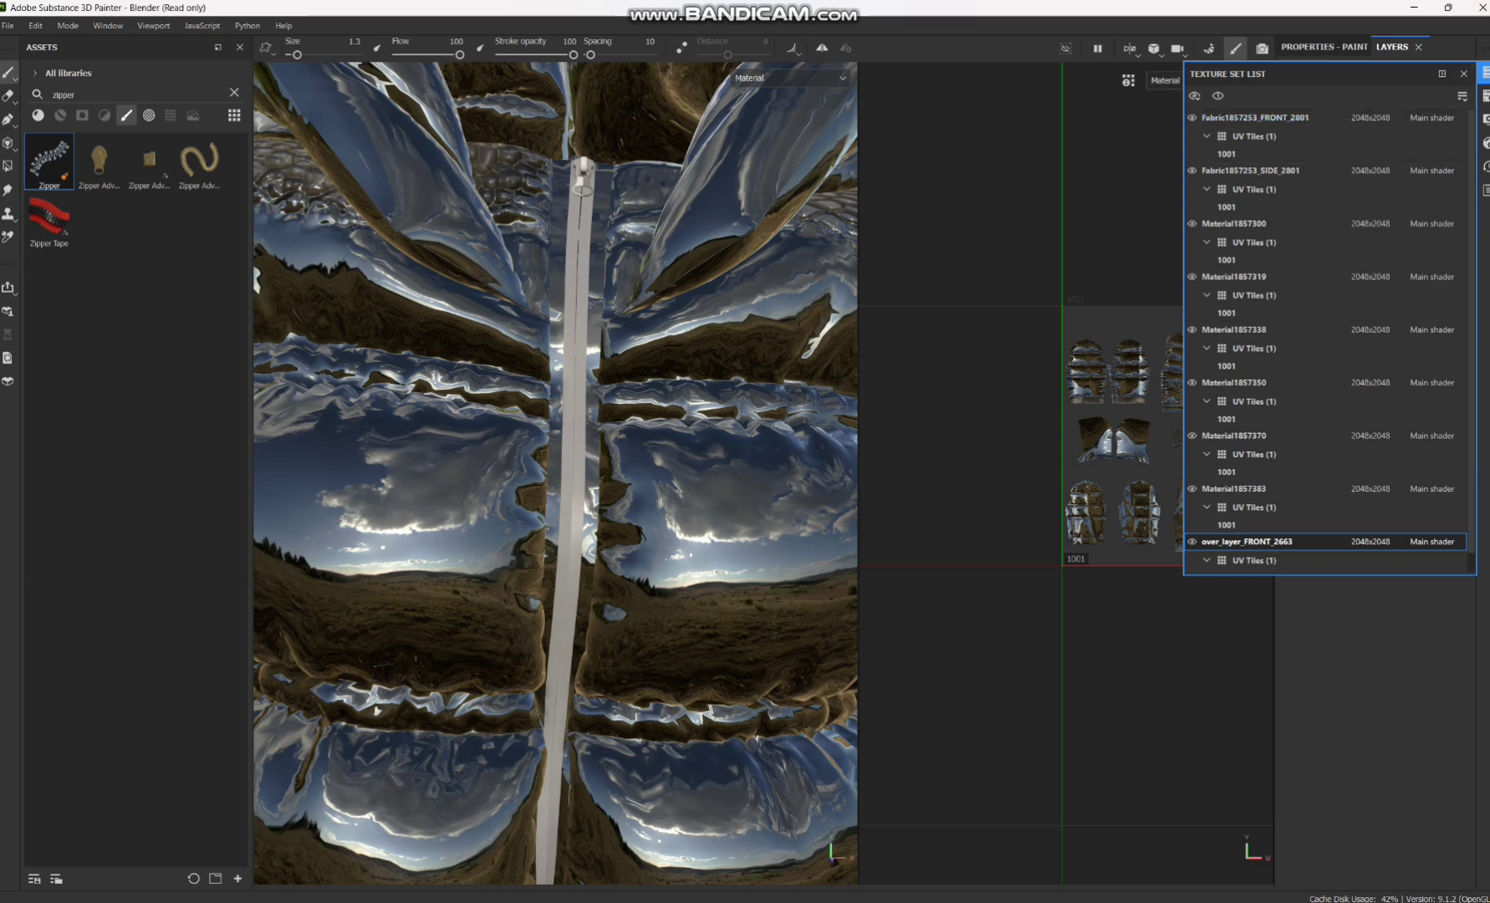
middle_click_drag(1045, 385, 870, 294, "alt")
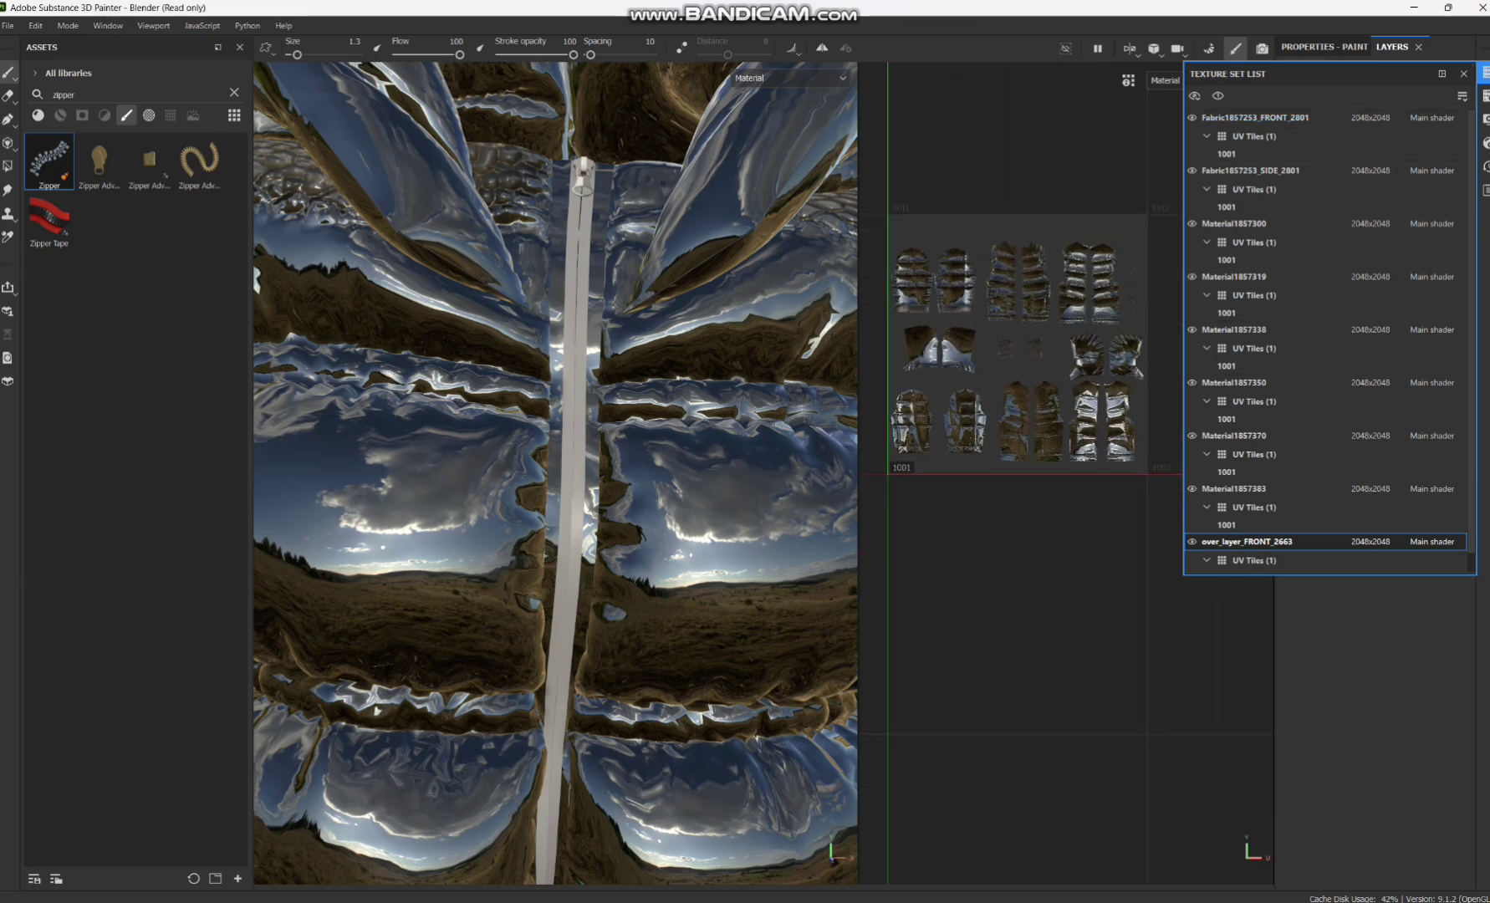
scroll(1326, 493, "down", 1)
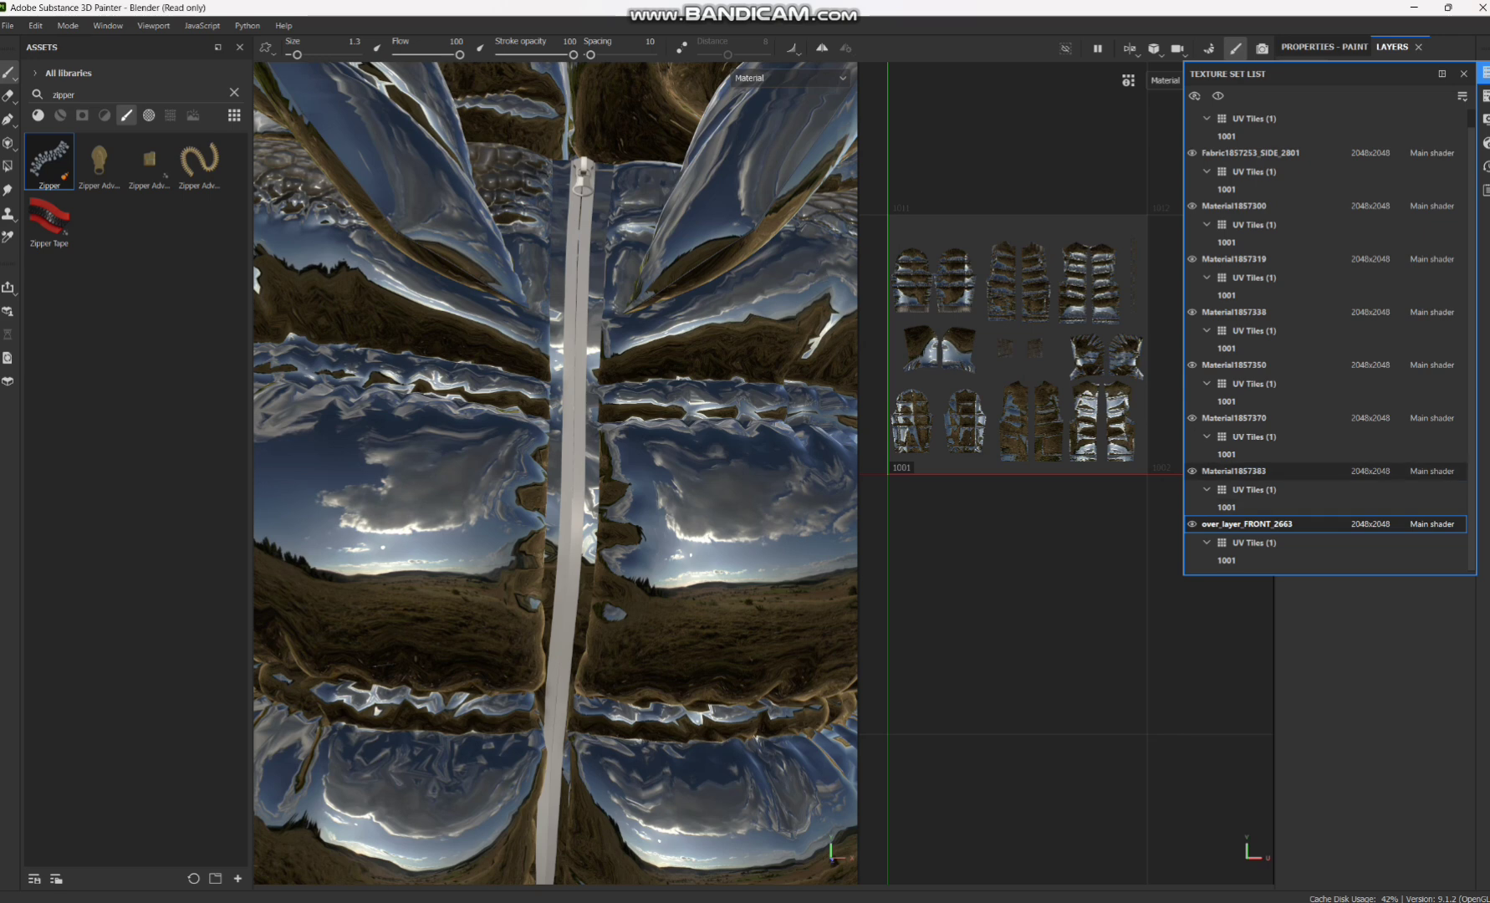
left_click(1325, 507)
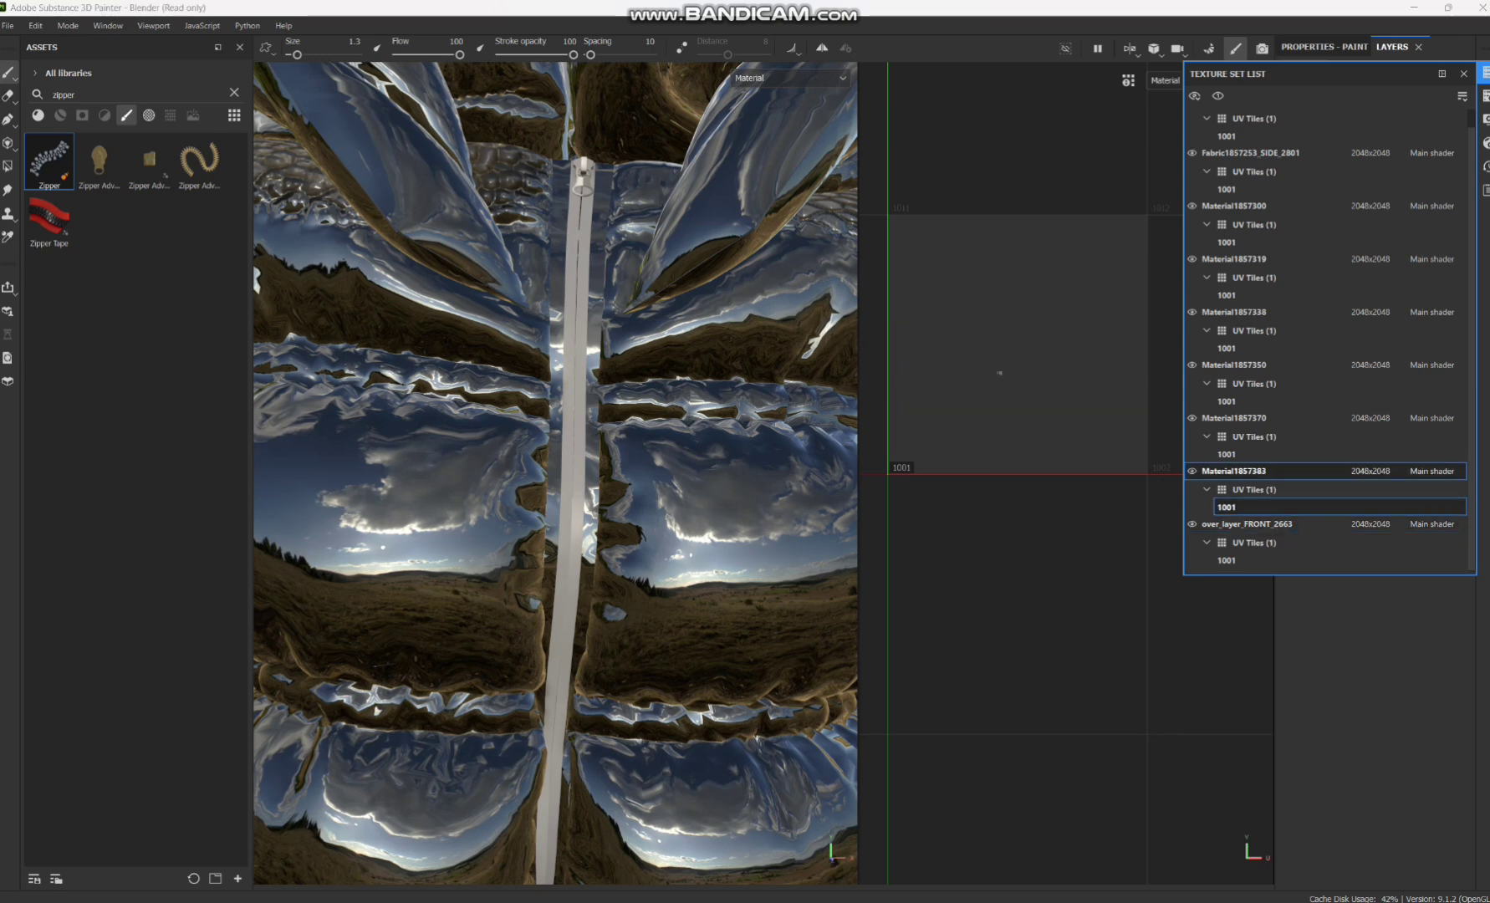
scroll(994, 368, "up", 5)
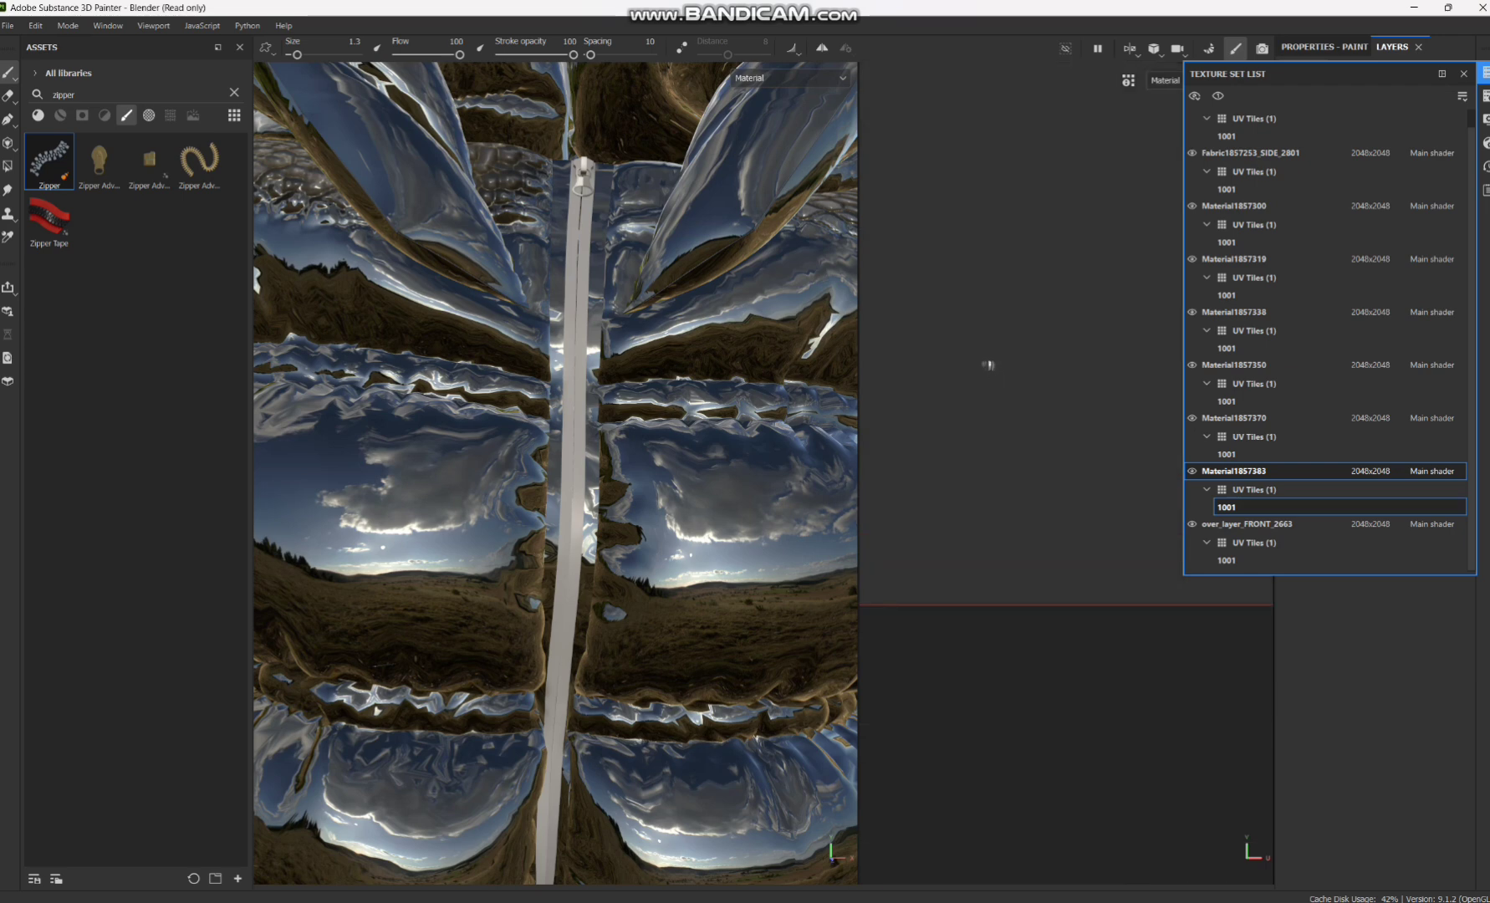
scroll(999, 392, "down", 1)
Check the UV tiles of the texture sets from Material1857370 up to Fabric1857253_SIDE_2801 for the zipper strip.
left_click(1326, 454)
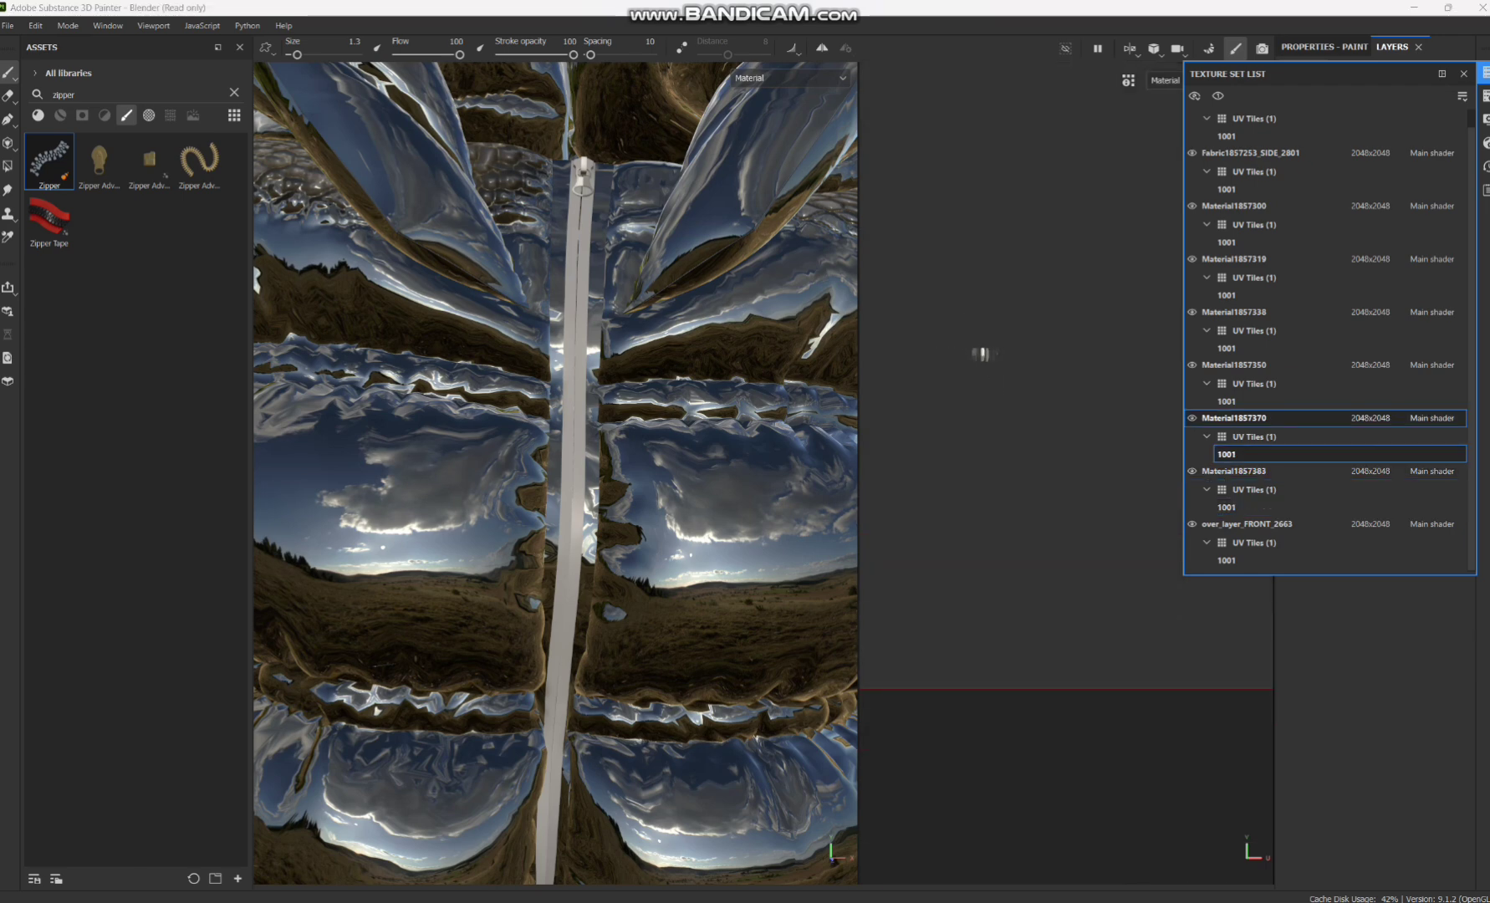
key("Up")
key("Up")
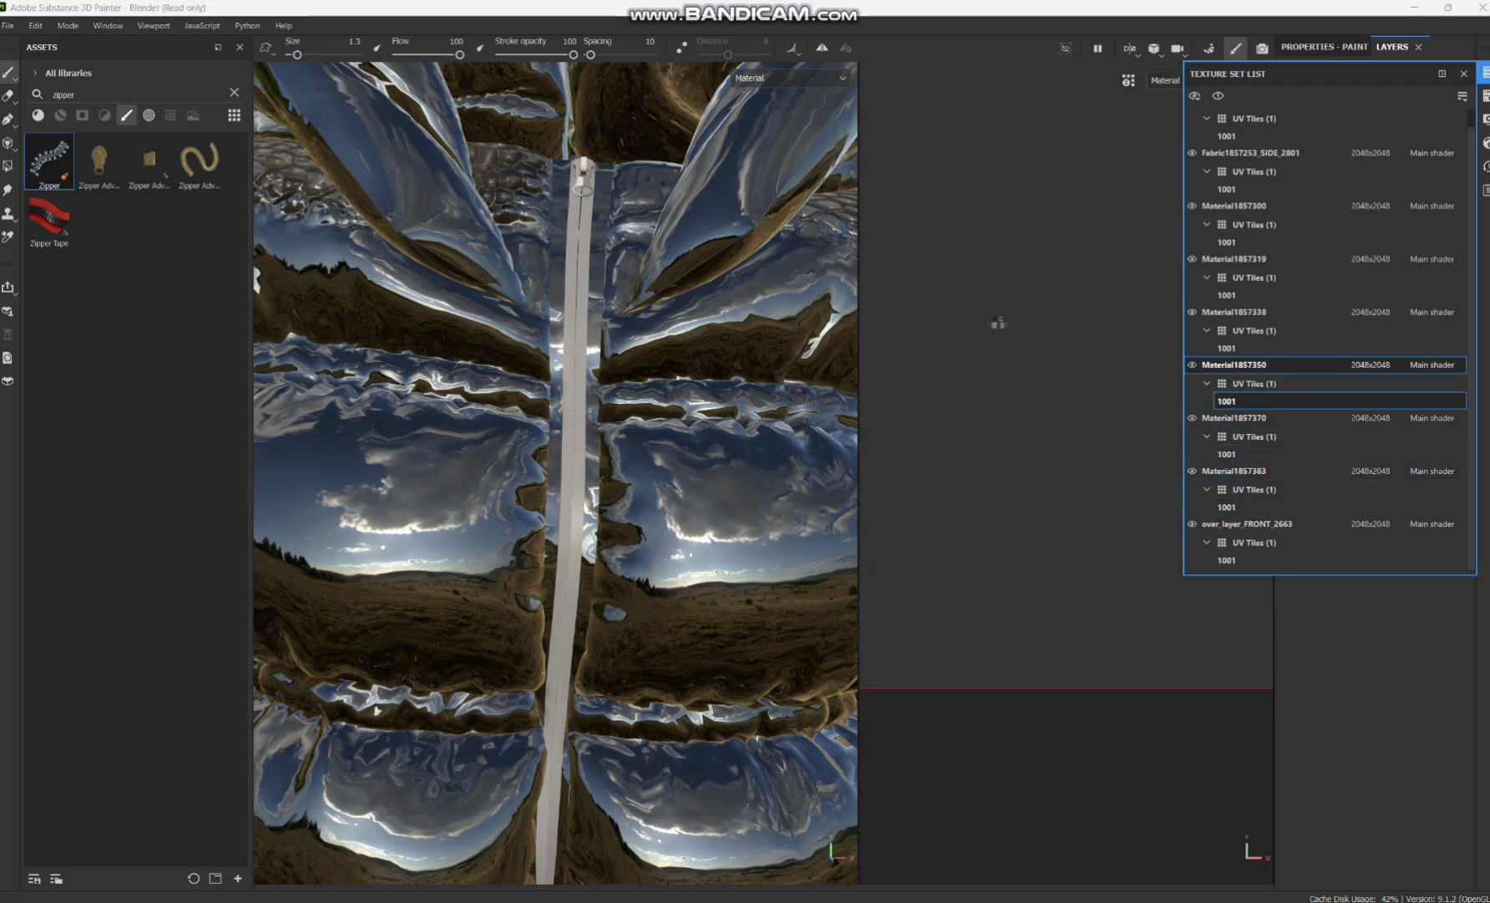
key("Up")
key("Up")
key("Up")
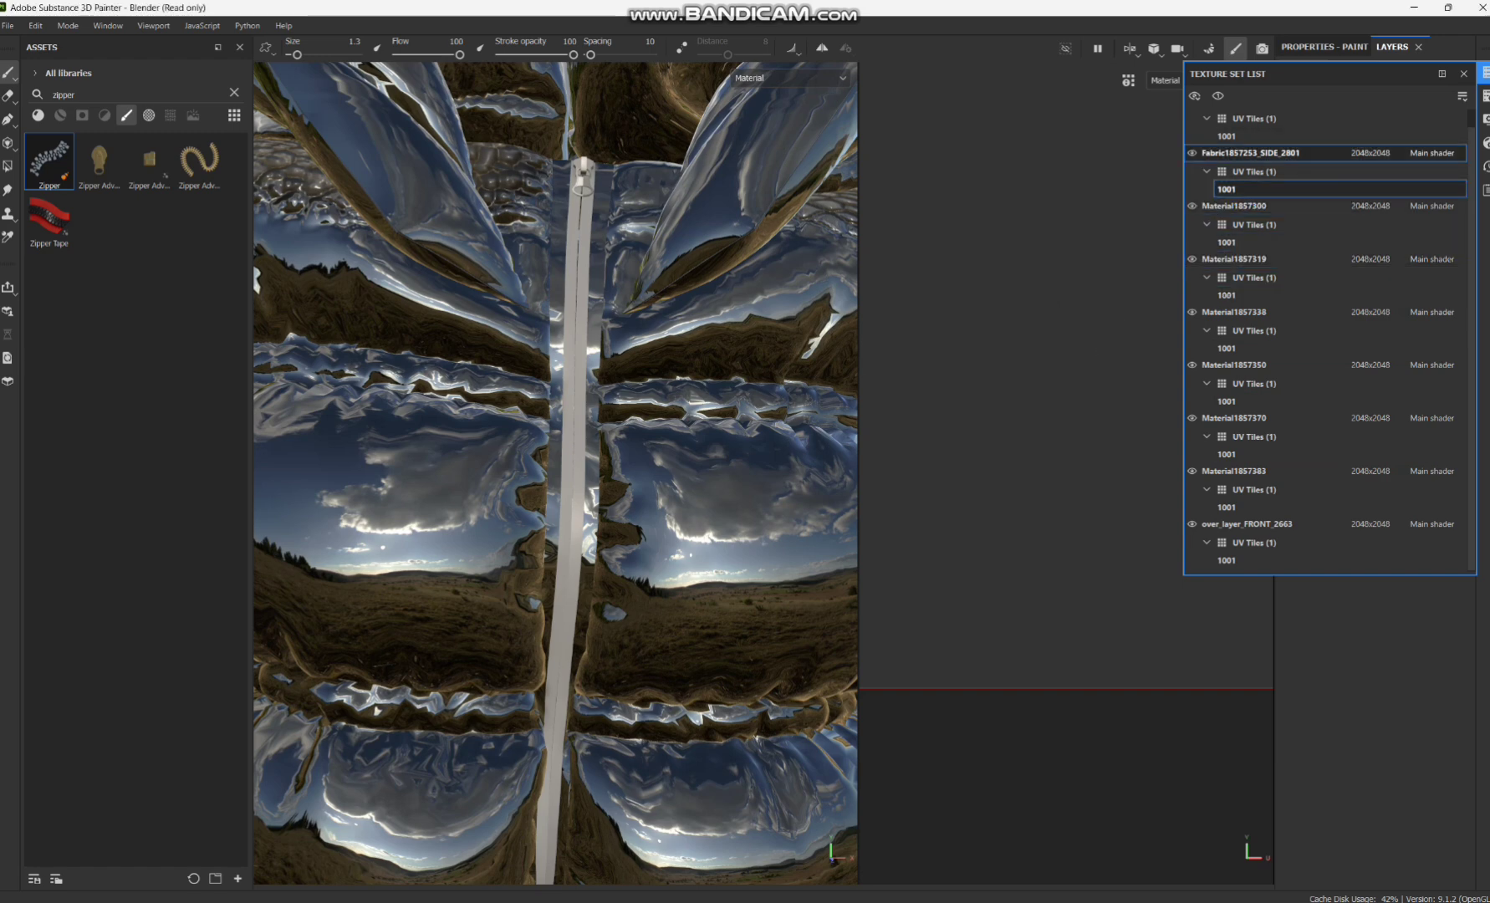
scroll(1102, 312, "down", 3)
scroll(1102, 312, "up", 3)
scroll(1102, 312, "down", 3)
scroll(1101, 311, "down", 4)
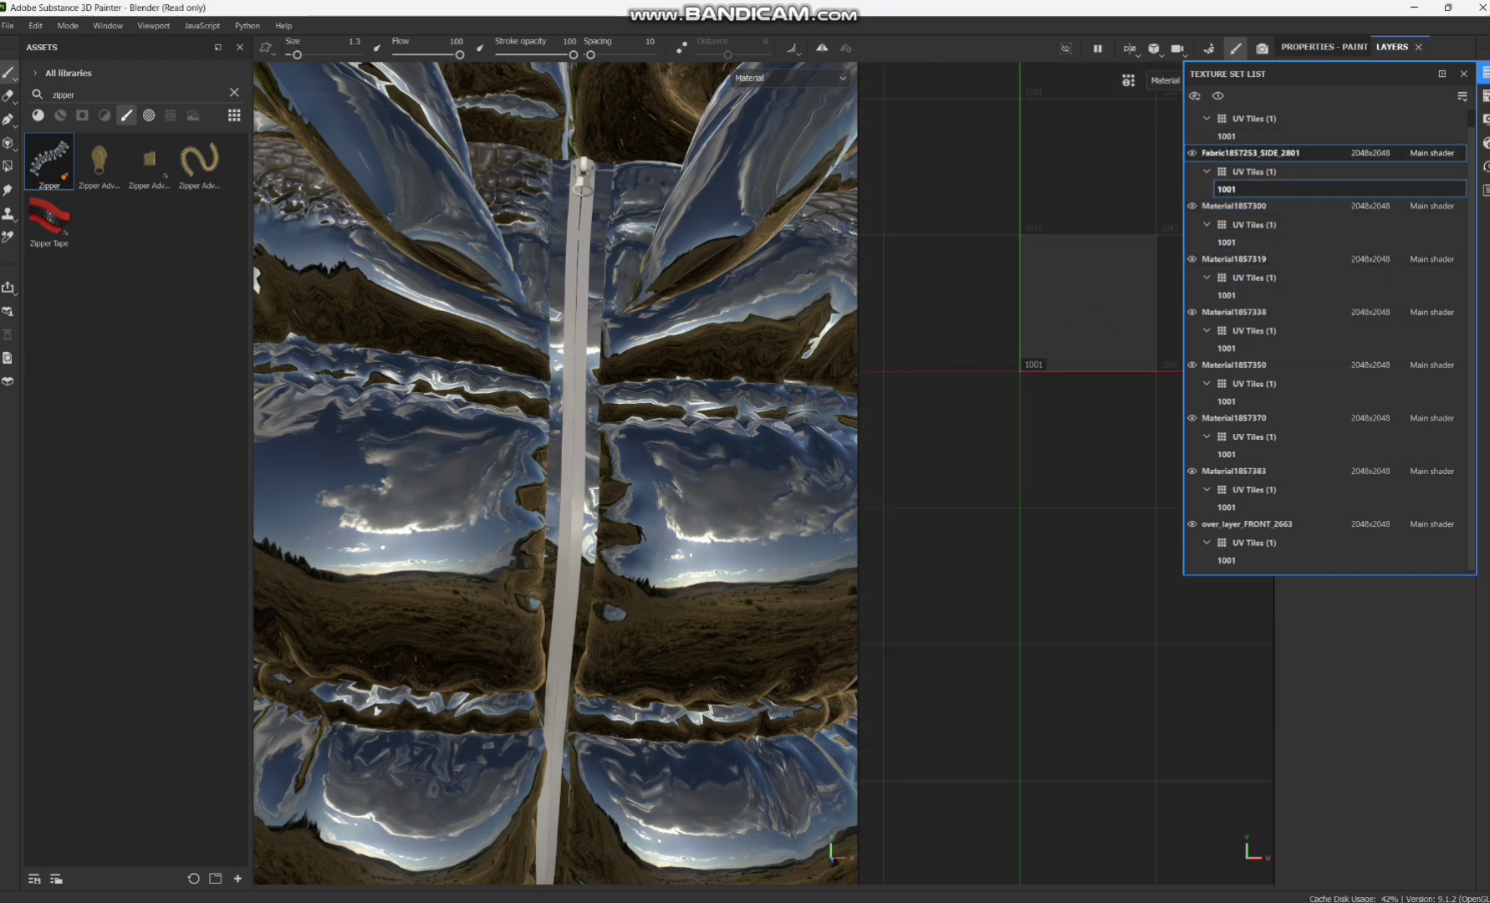
Select UV tile 1001 of texture set Fabric1857253_FRONT_2801 and close the texture set list.
key("Up")
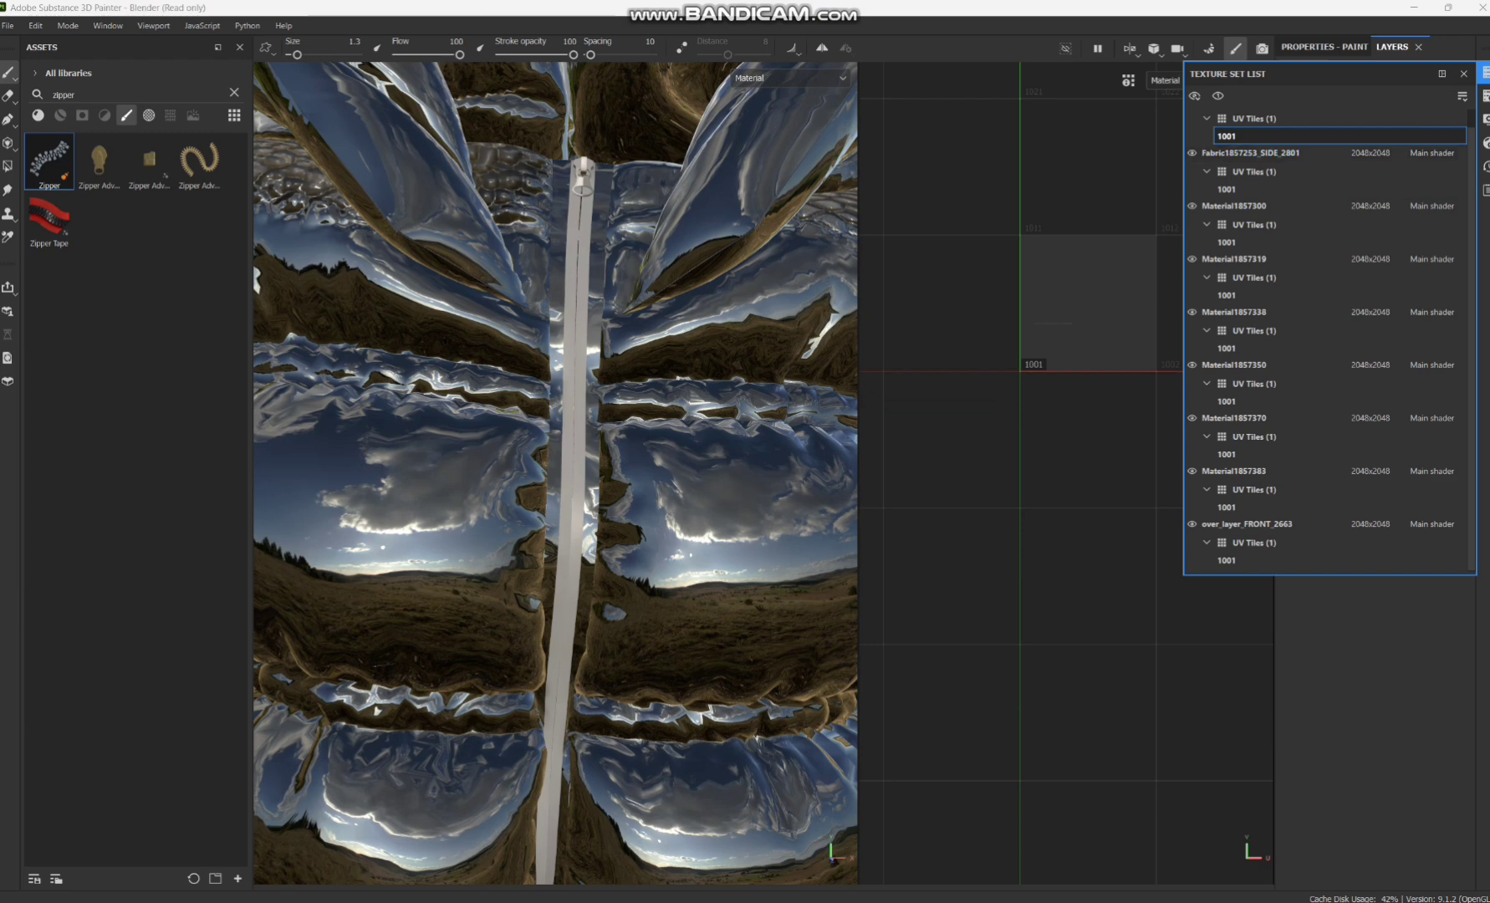
scroll(1087, 305, "up", 6)
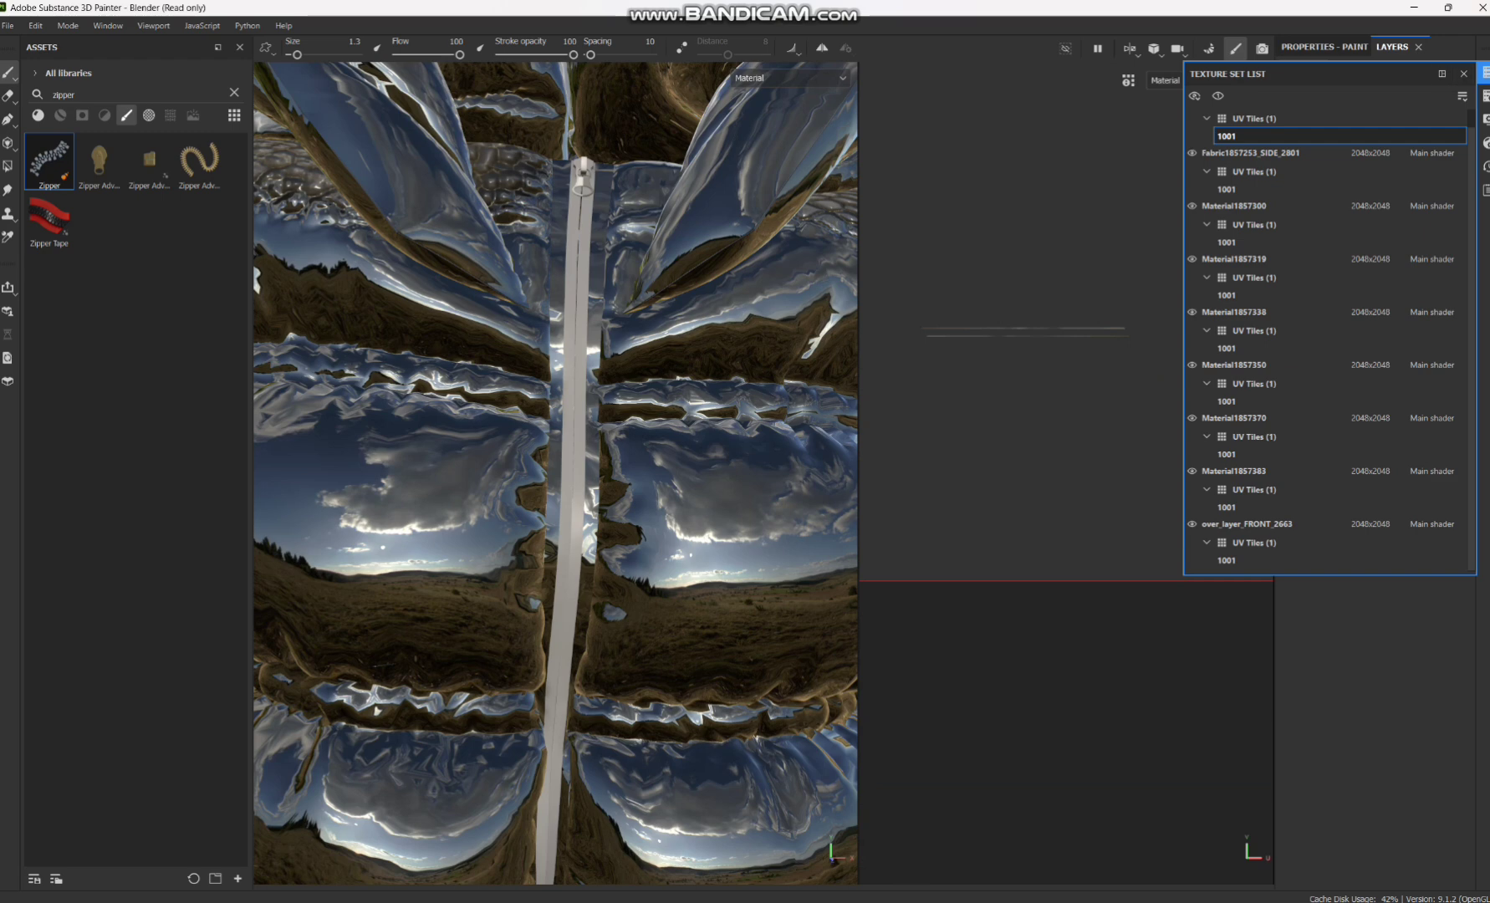
left_click(1463, 73)
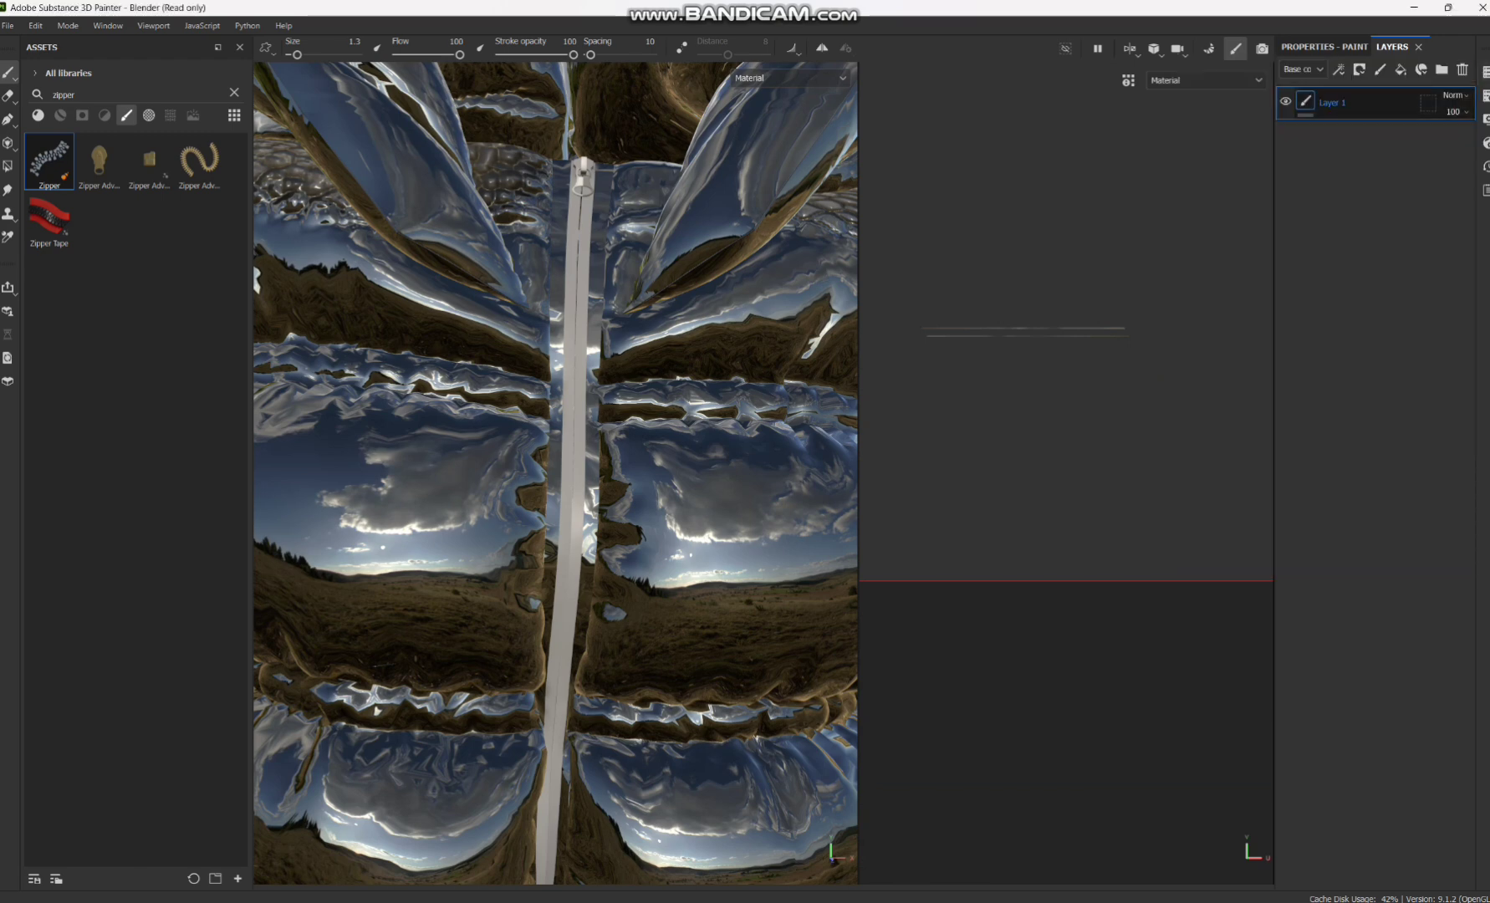
Delete the existing paint layer, then add a new one and name it zipper.
left_click(1462, 70)
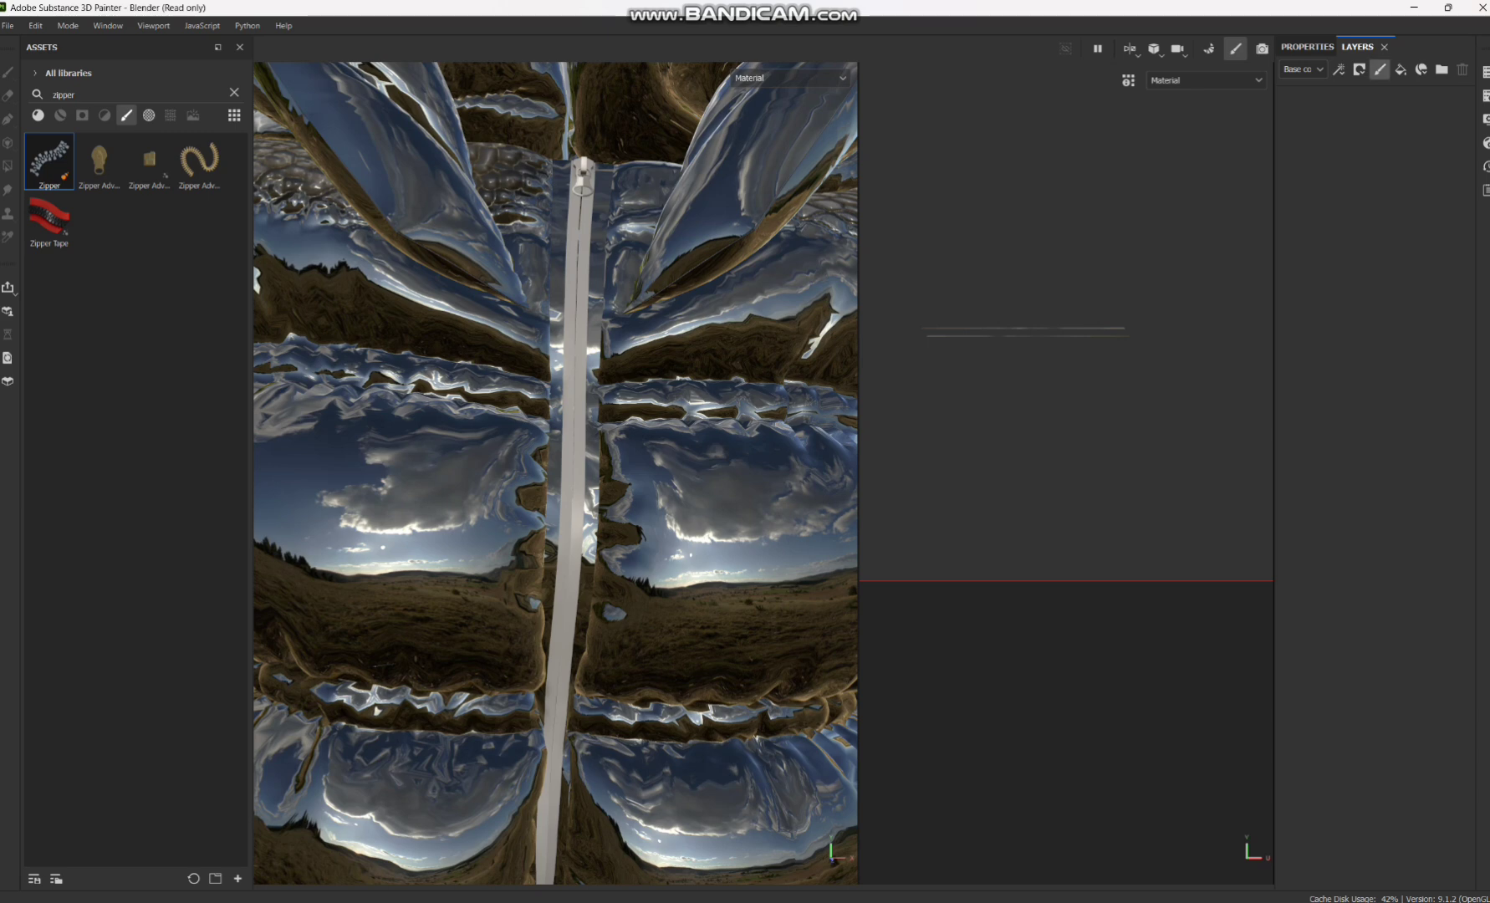
left_click(1380, 69)
double_click(1332, 102)
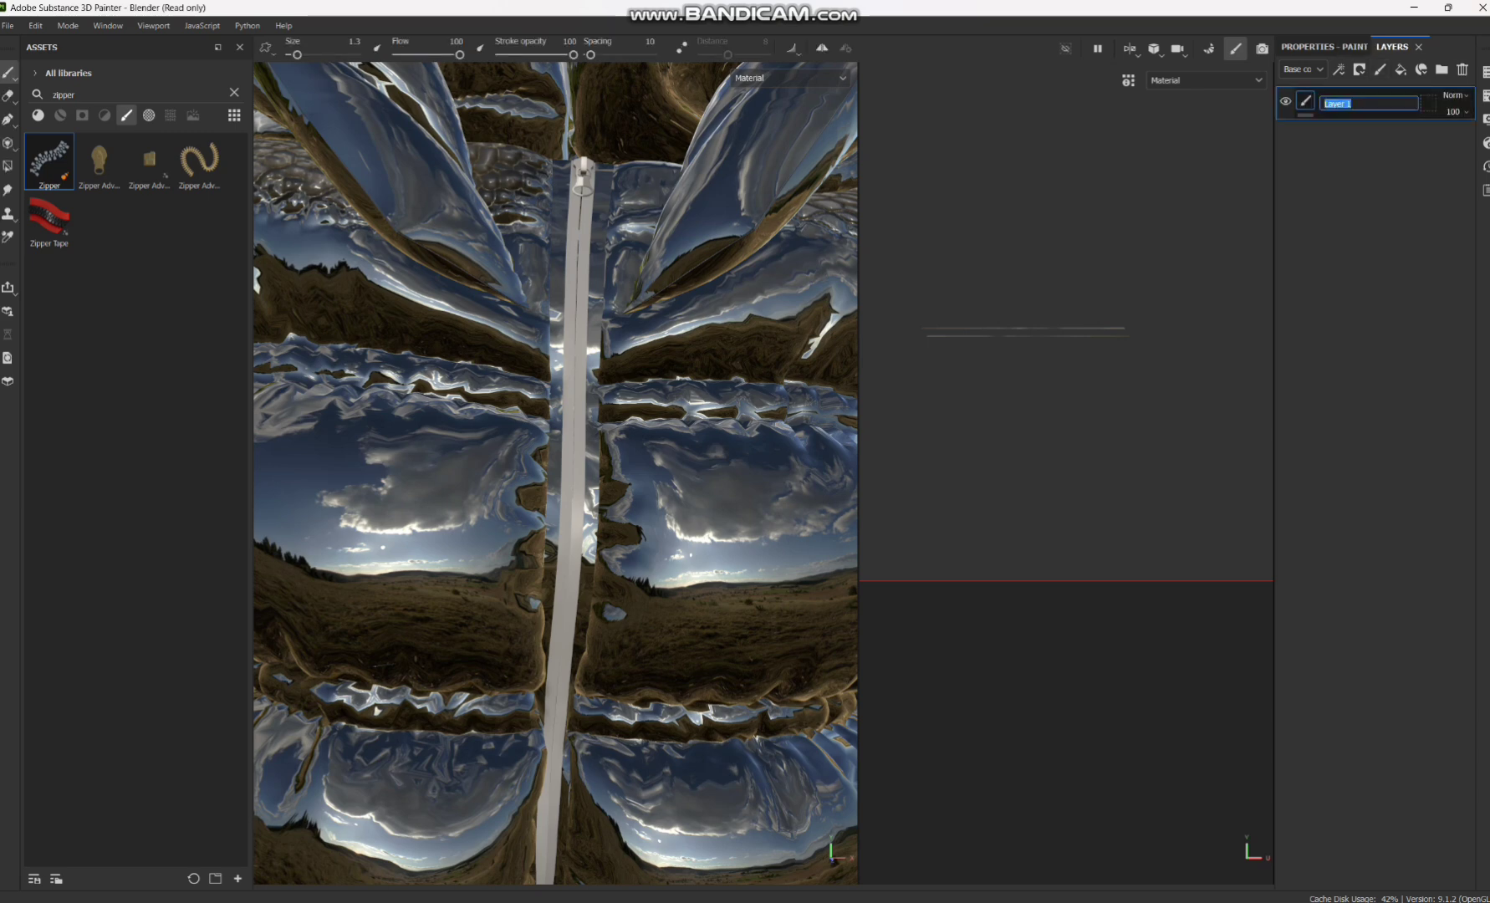
type("zipper")
key("Return")
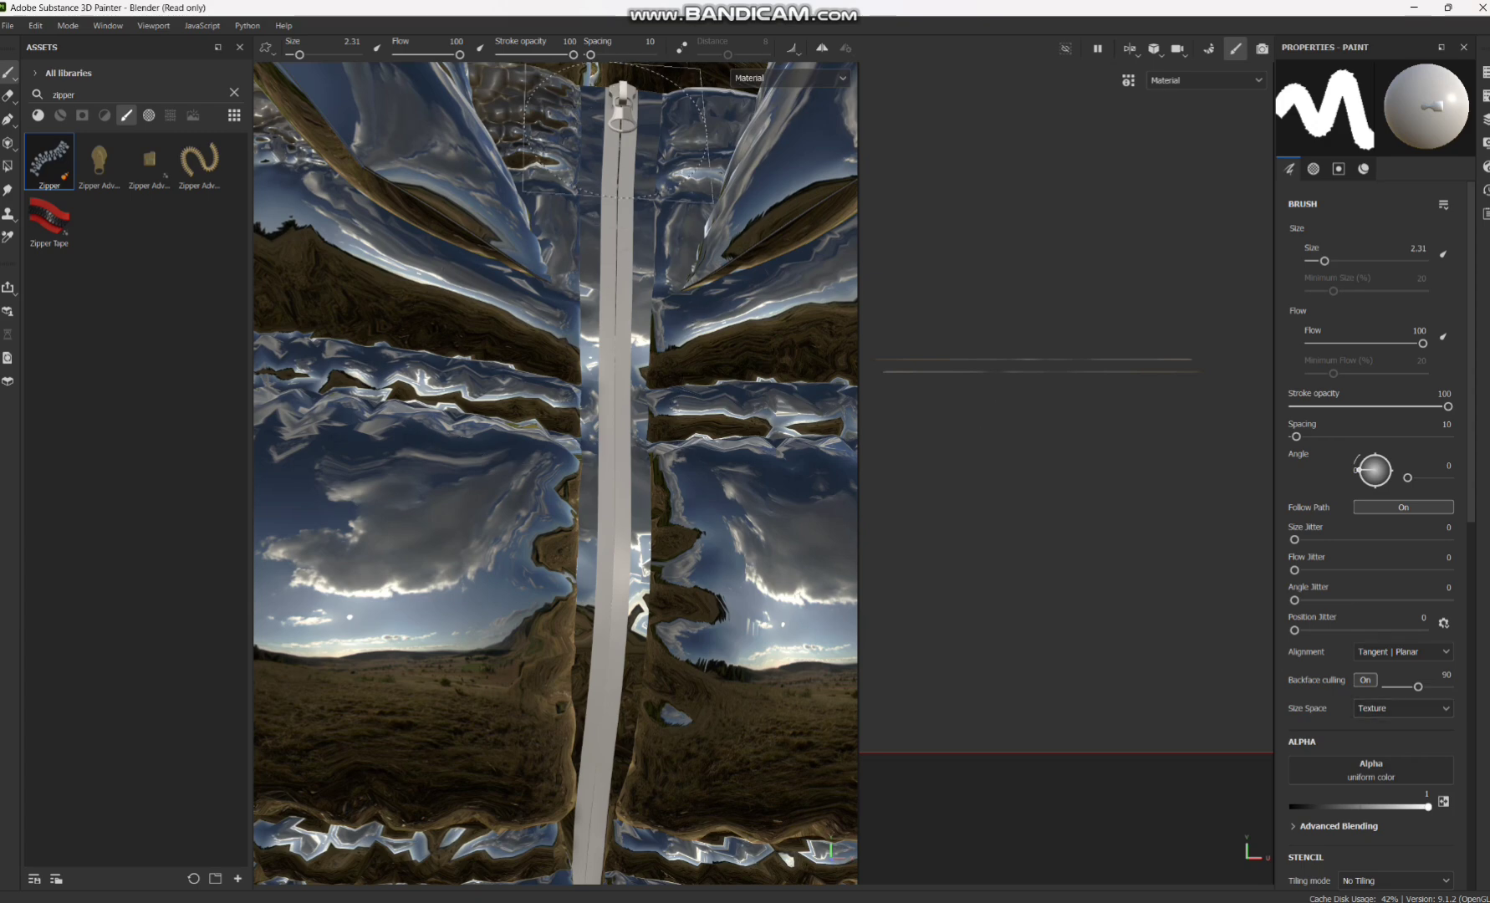
Paint a continuous line of zipper teeth down the front closure strip to the hem with the Zipper brush at size 2.31.
scroll(615, 133, "down", 5)
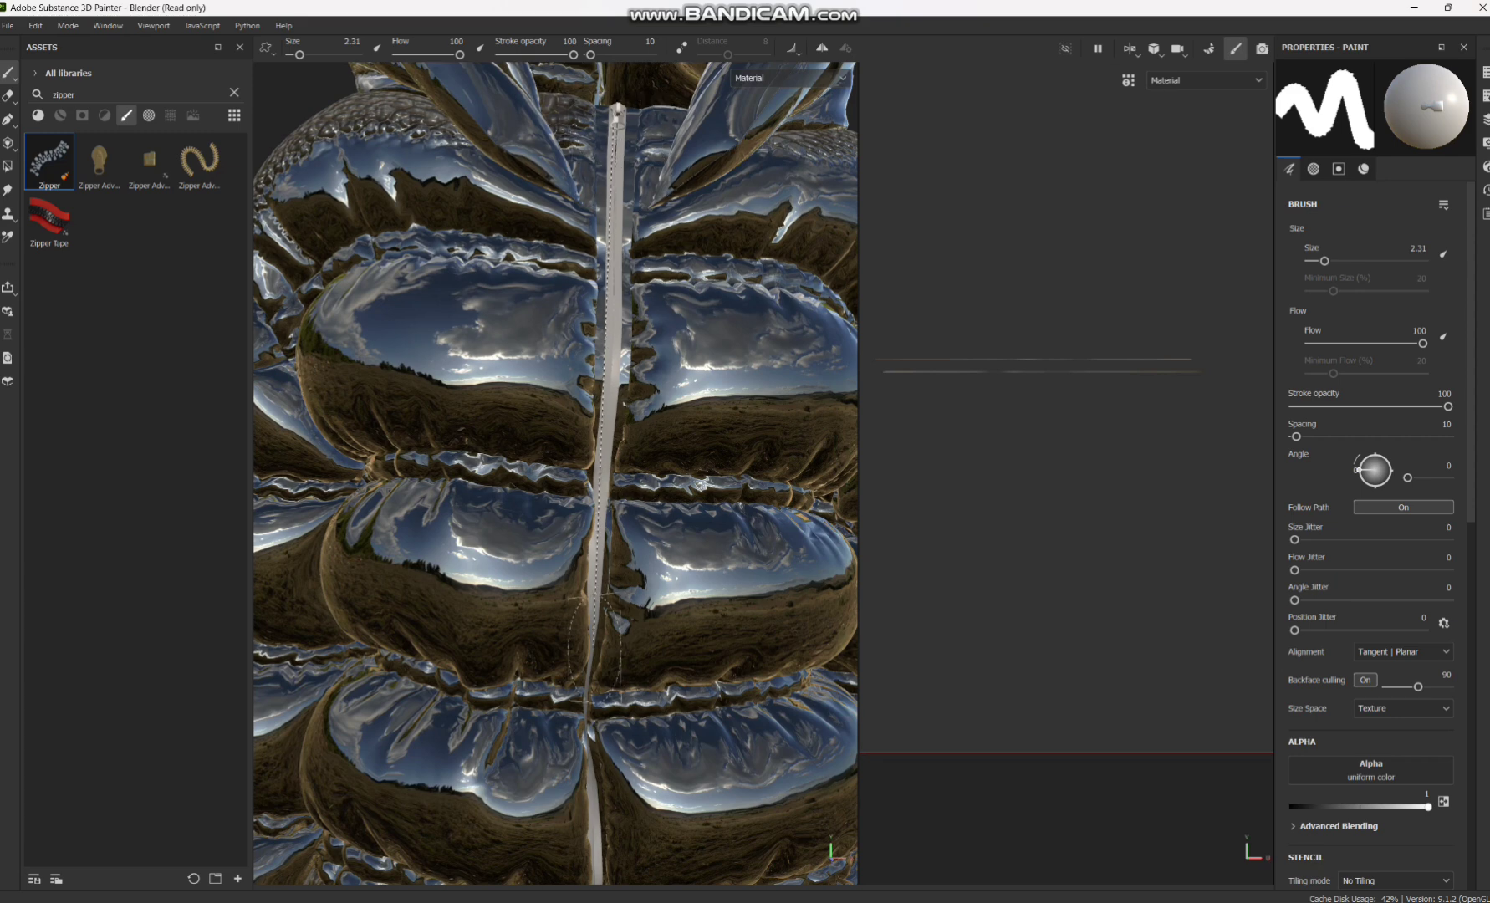
scroll(595, 646, "down", 5)
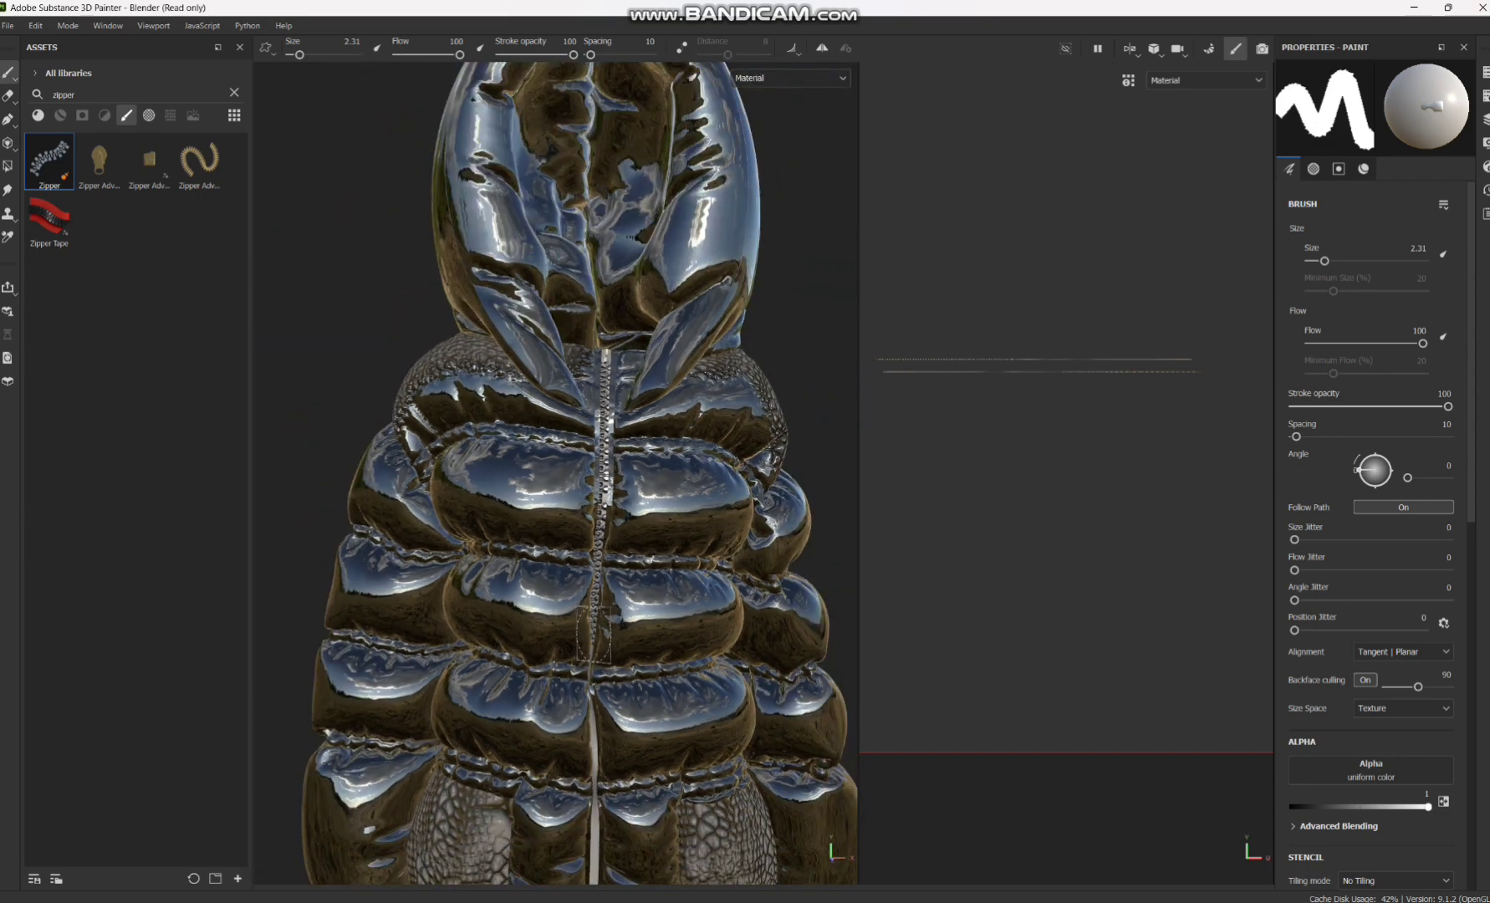
scroll(595, 646, "up", 5)
middle_click_drag(597, 629, 572, 144, "alt")
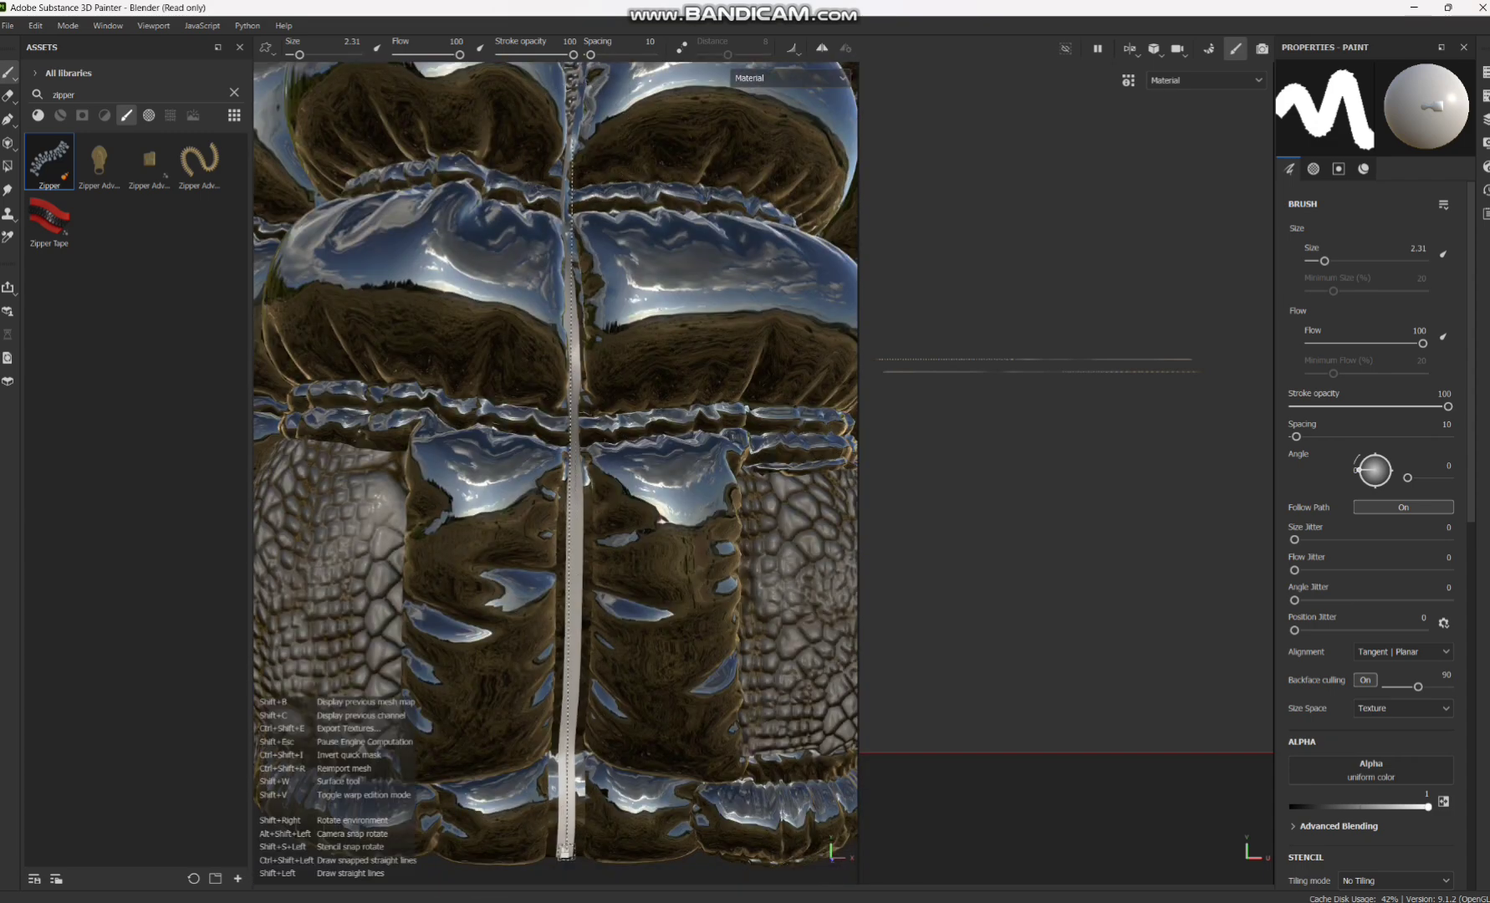
left_click(565, 852, "shift")
scroll(669, 393, "down", 5)
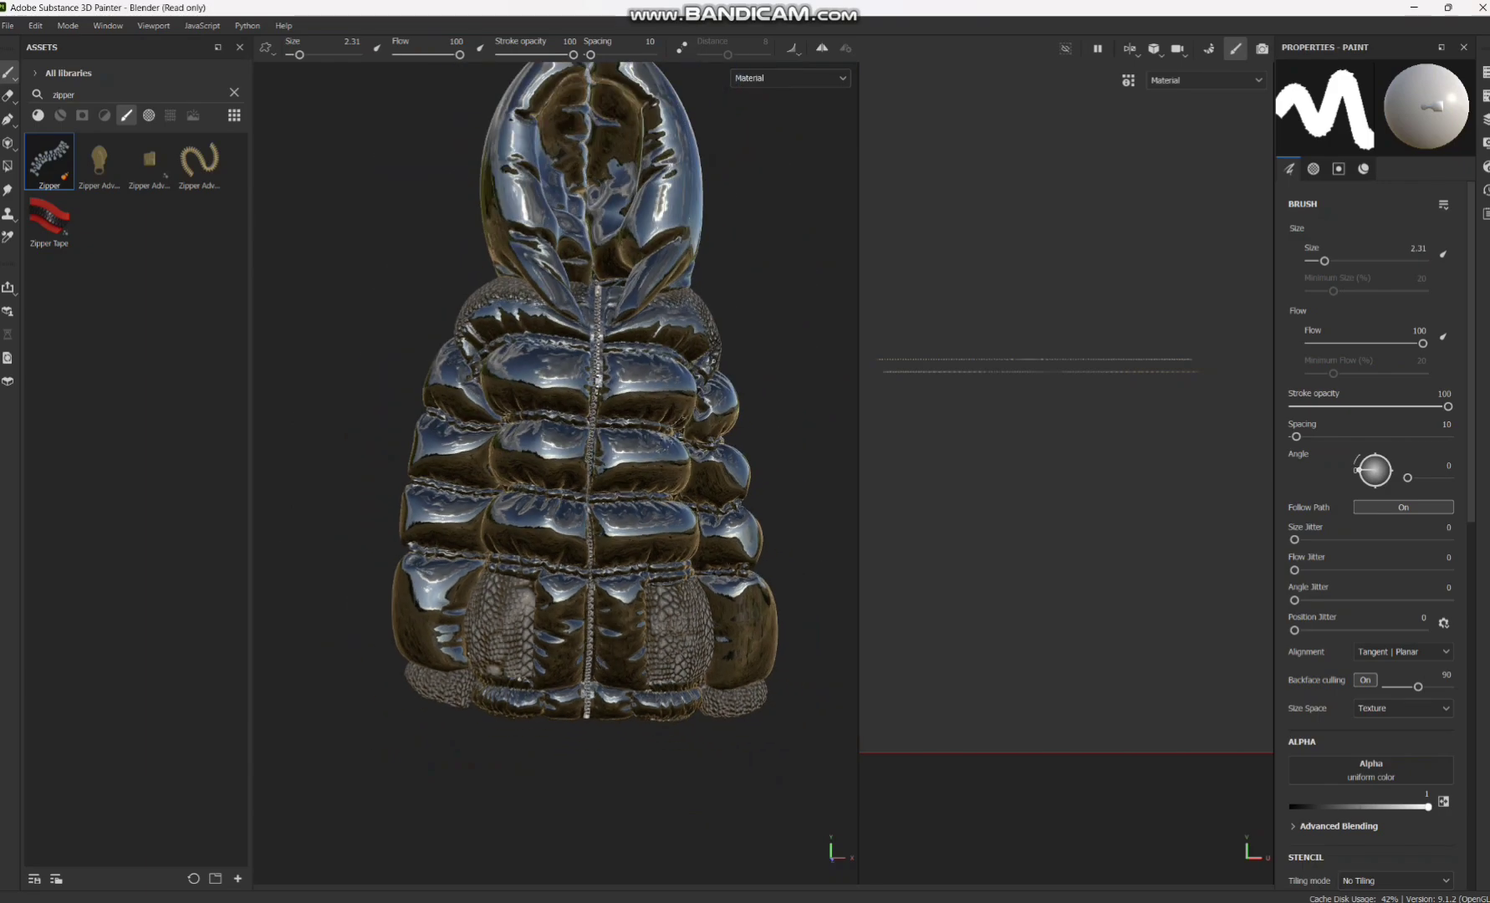
scroll(669, 393, "up", 6)
left_click_drag(666, 404, 1045, 285, "alt")
scroll(662, 419, "down", 4)
scroll(662, 419, "down", 2)
left_click_drag(916, 246, 701, 369, "alt")
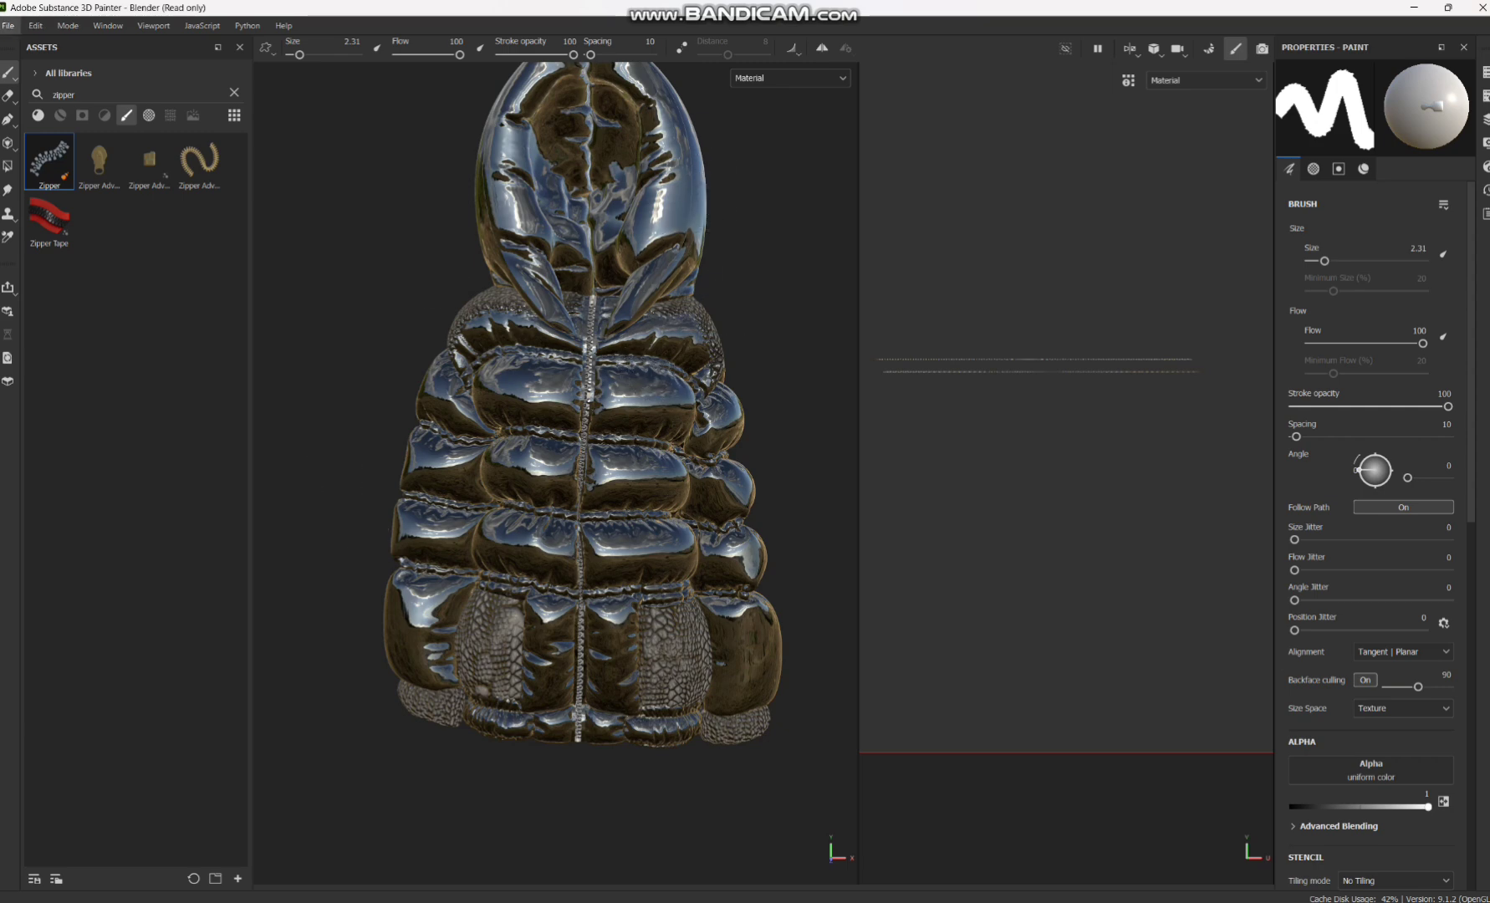
left_click(9, 25)
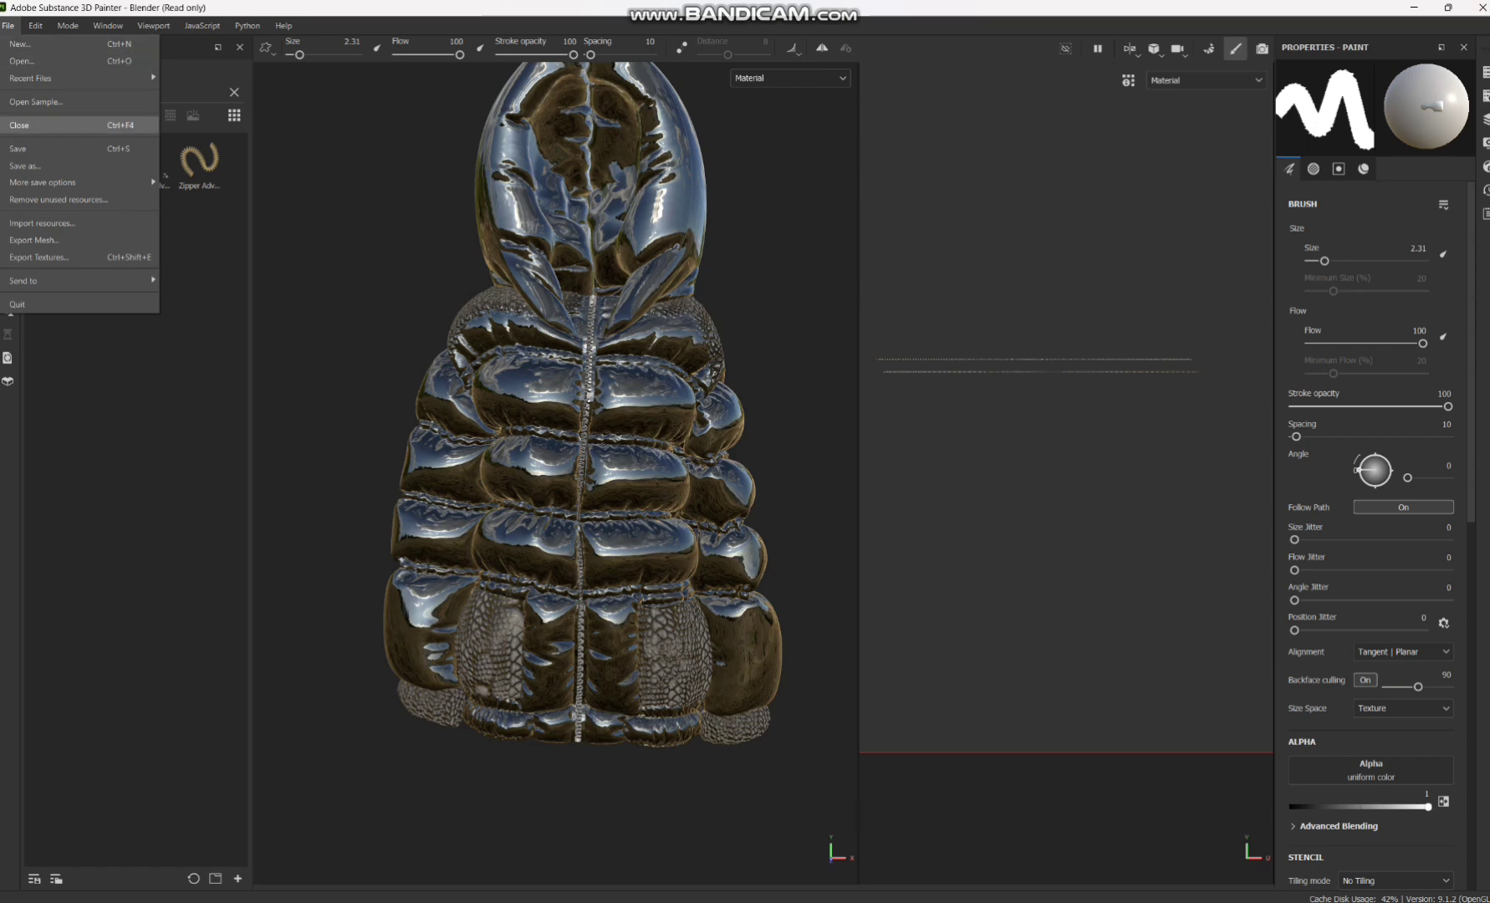
left_click(38, 256)
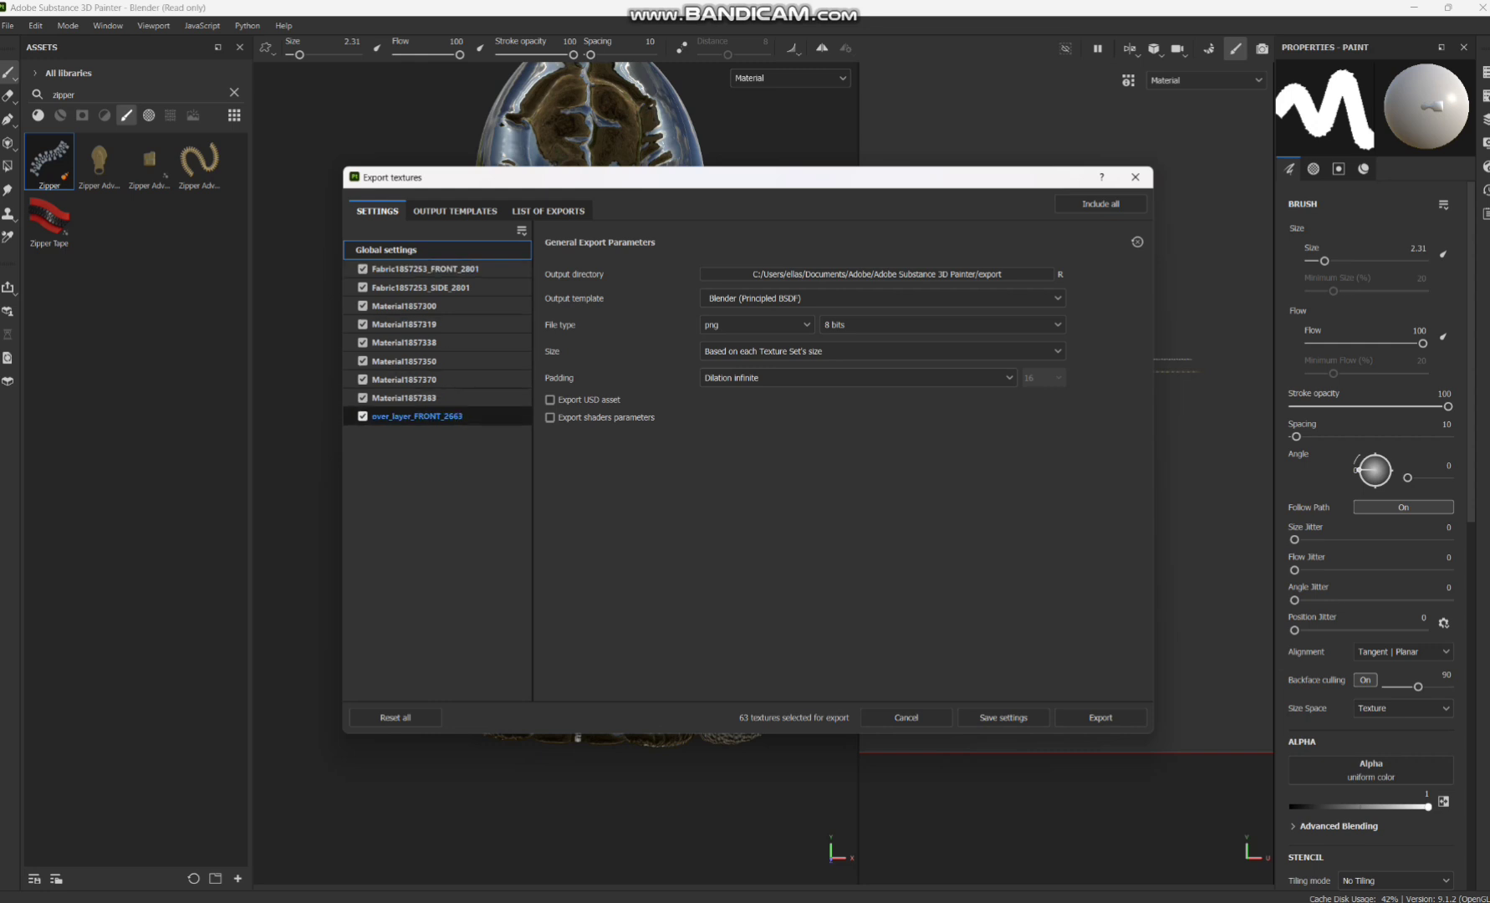
left_click(1134, 177)
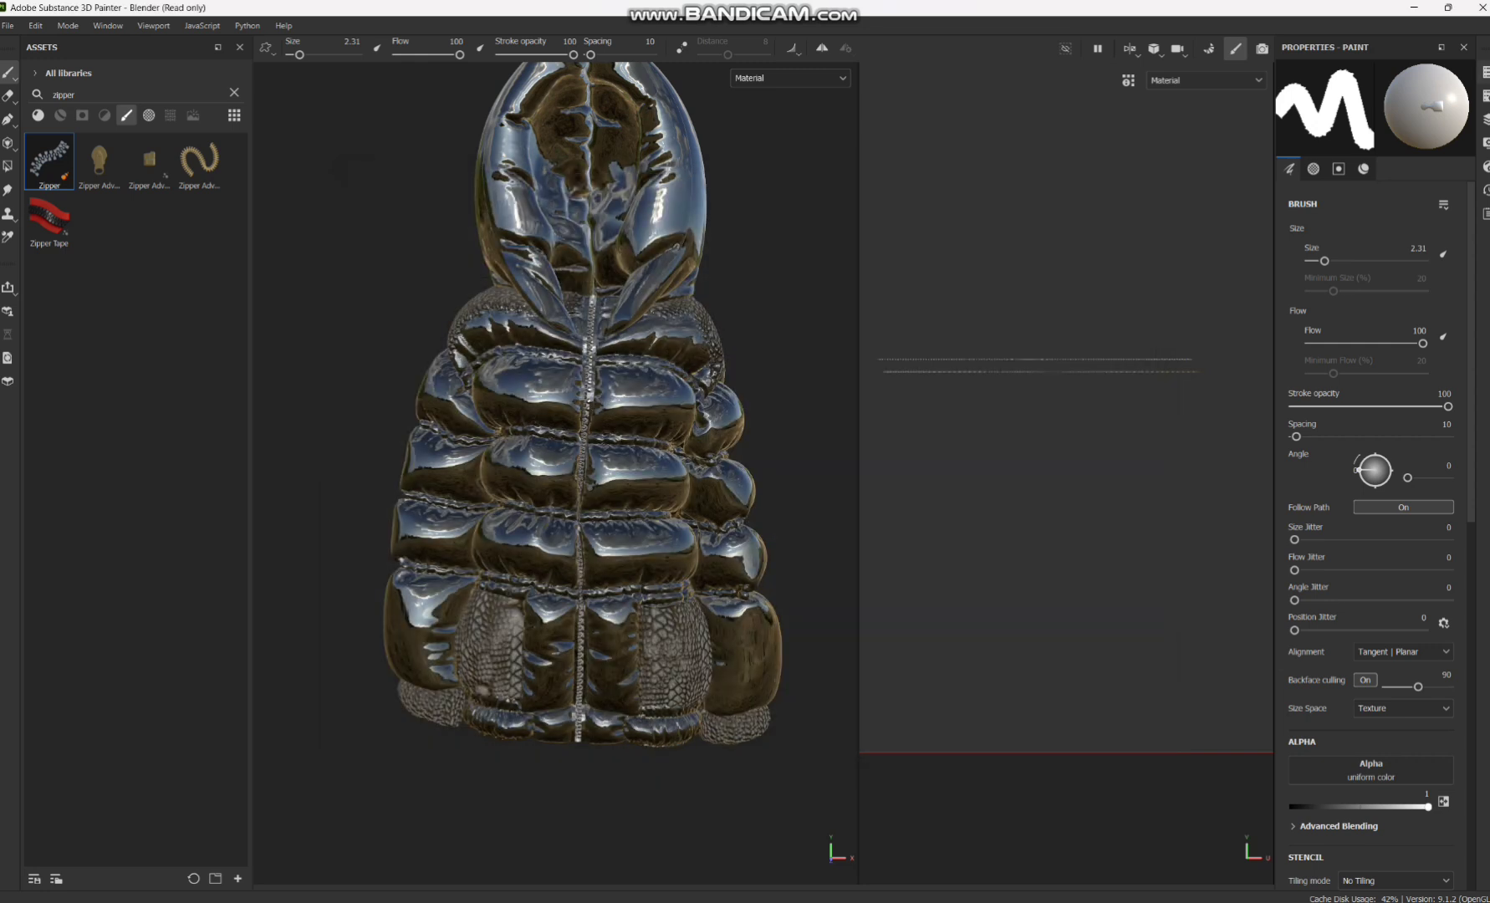
Rename the texture set Fabric1857253_FRONT_2801 as zipper.
left_click(1485, 72)
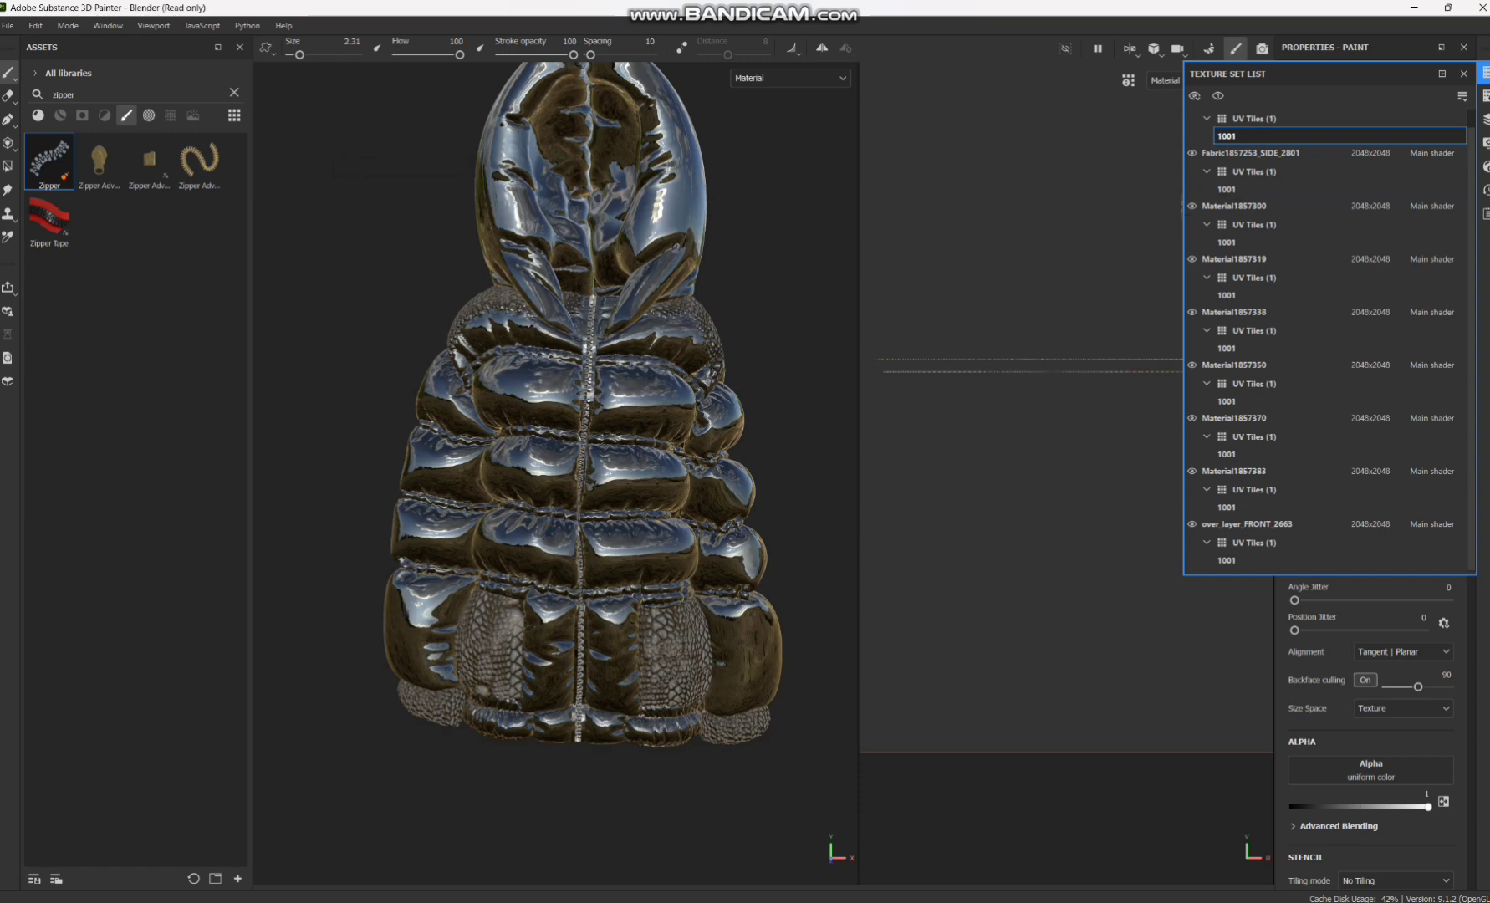
left_click(1207, 118)
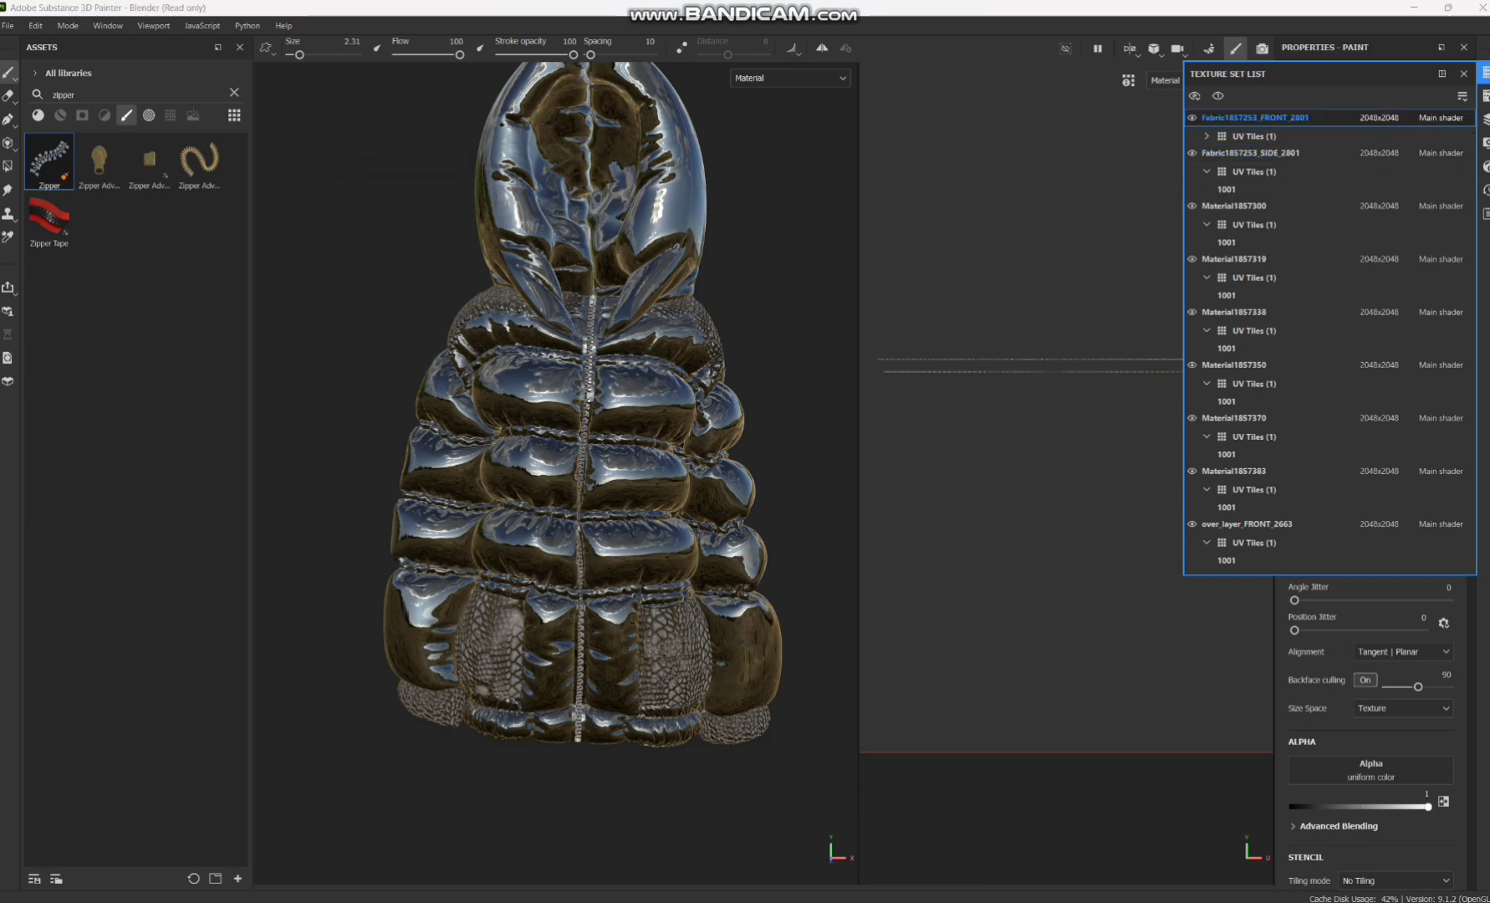
double_click(1253, 118)
type("zipper")
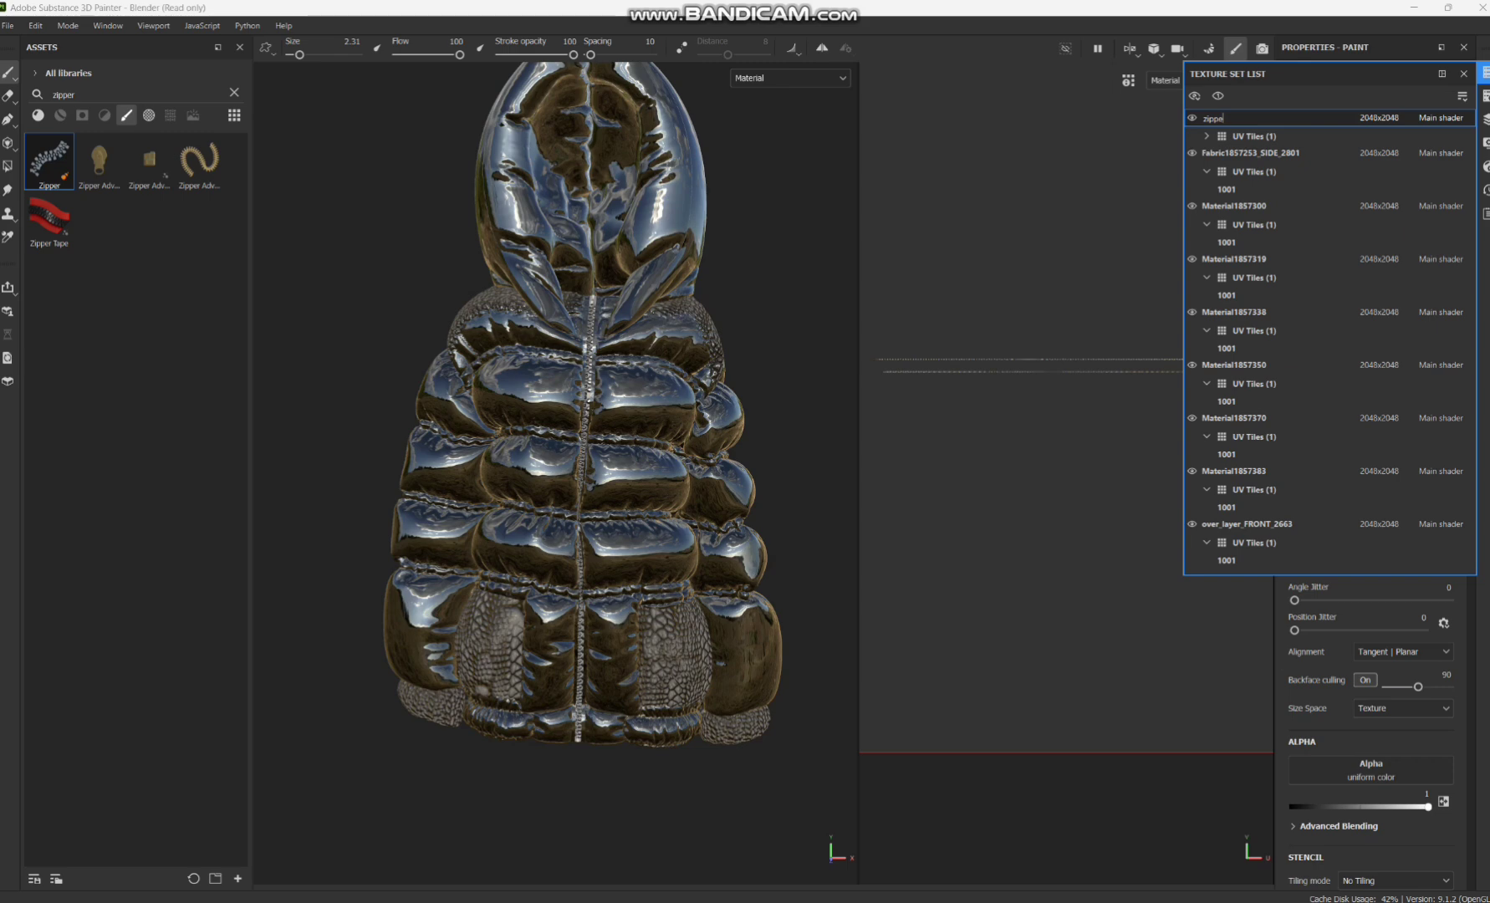
key("Return")
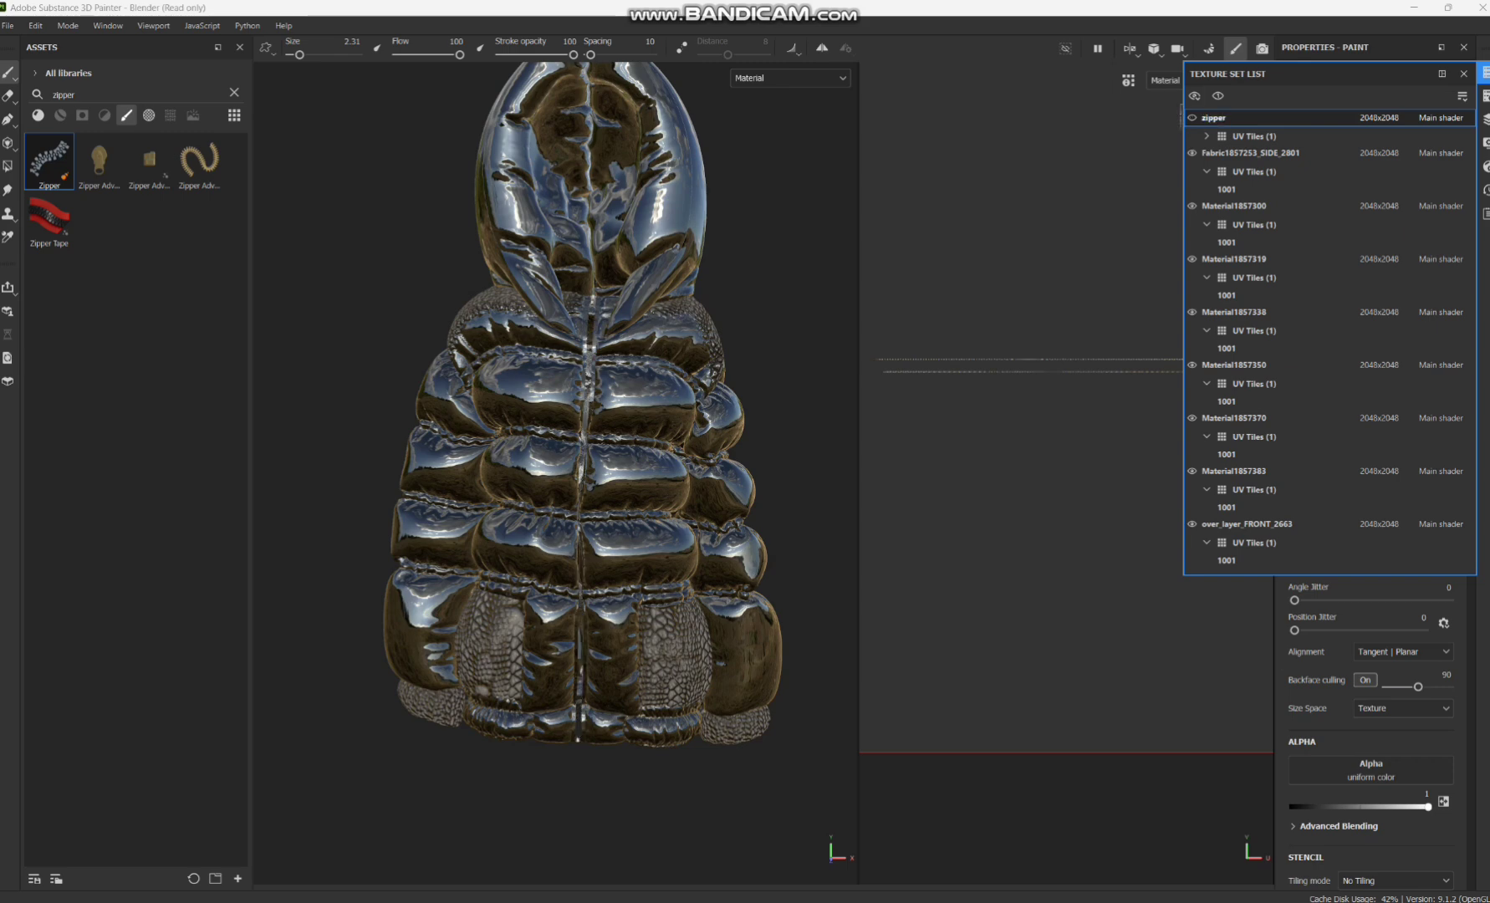
Hide the Fabric1857253_SIDE_2801 and Material texture sets, keep zipper visible and select over_layer_FRONT_2663.
left_click(1193, 117)
left_click(1192, 118)
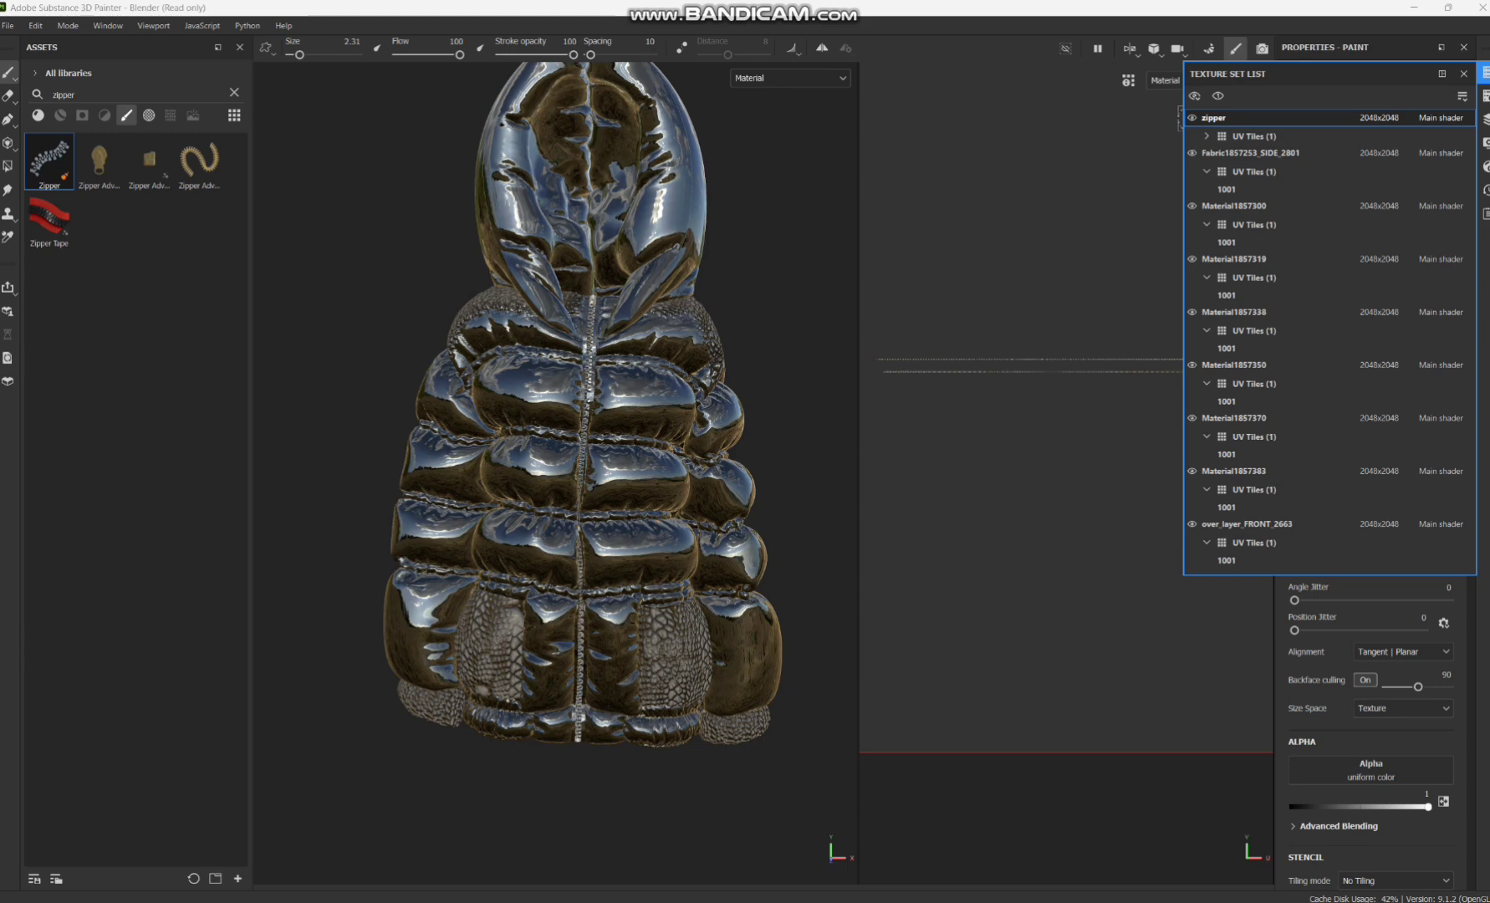
left_click(1193, 118)
left_click(1192, 118)
left_click(1192, 153)
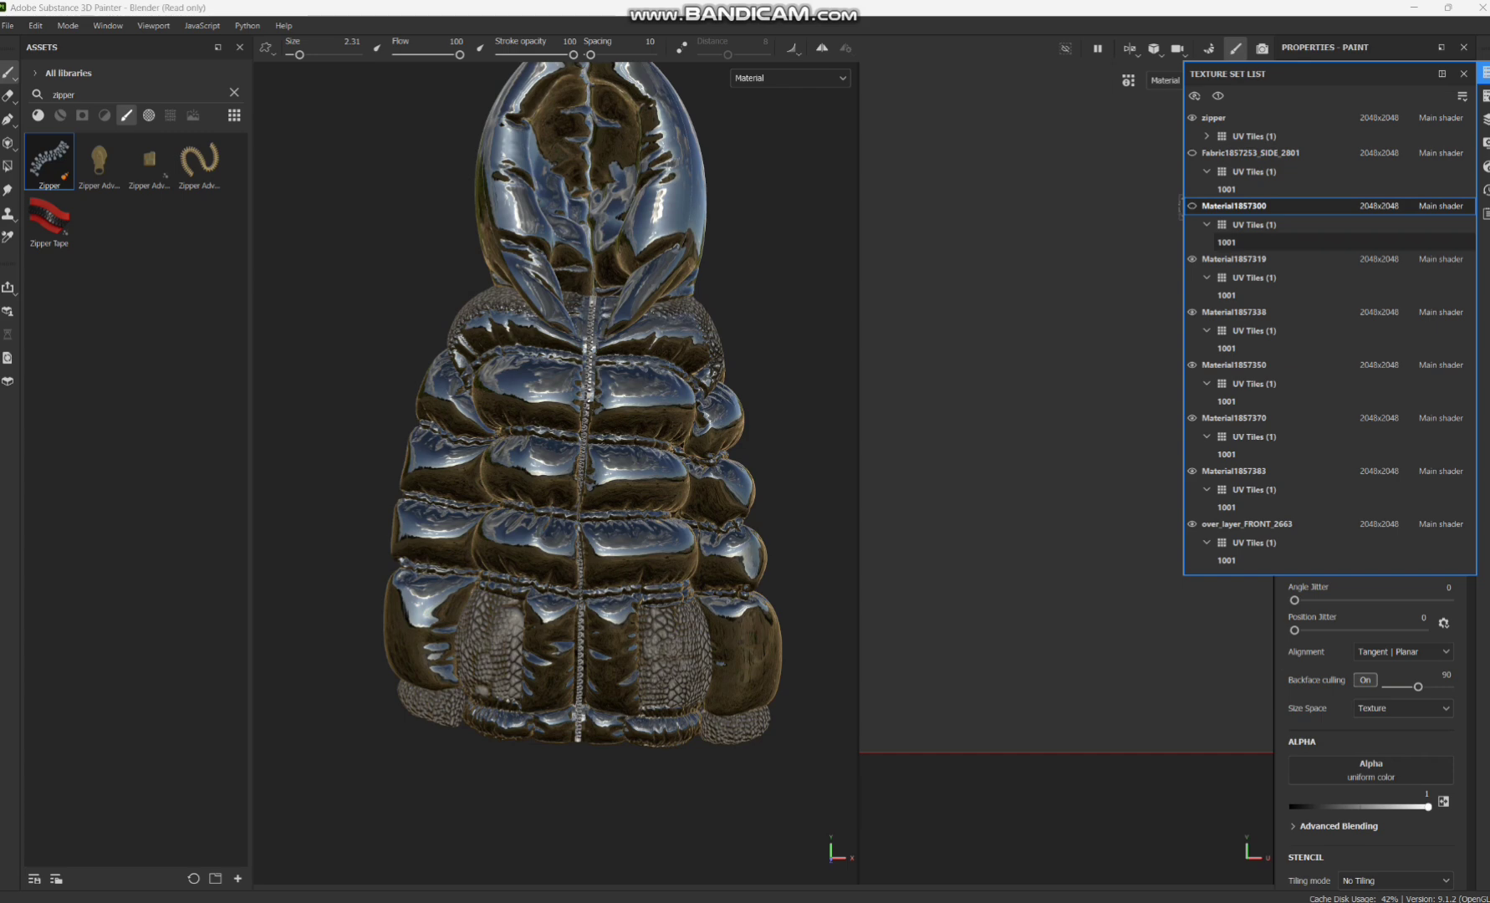
left_click(1246, 524)
Open the texture export settings and exclude every texture set except over_layer_FRONT_2663 and zipper.
left_click(7, 25)
left_click(38, 257)
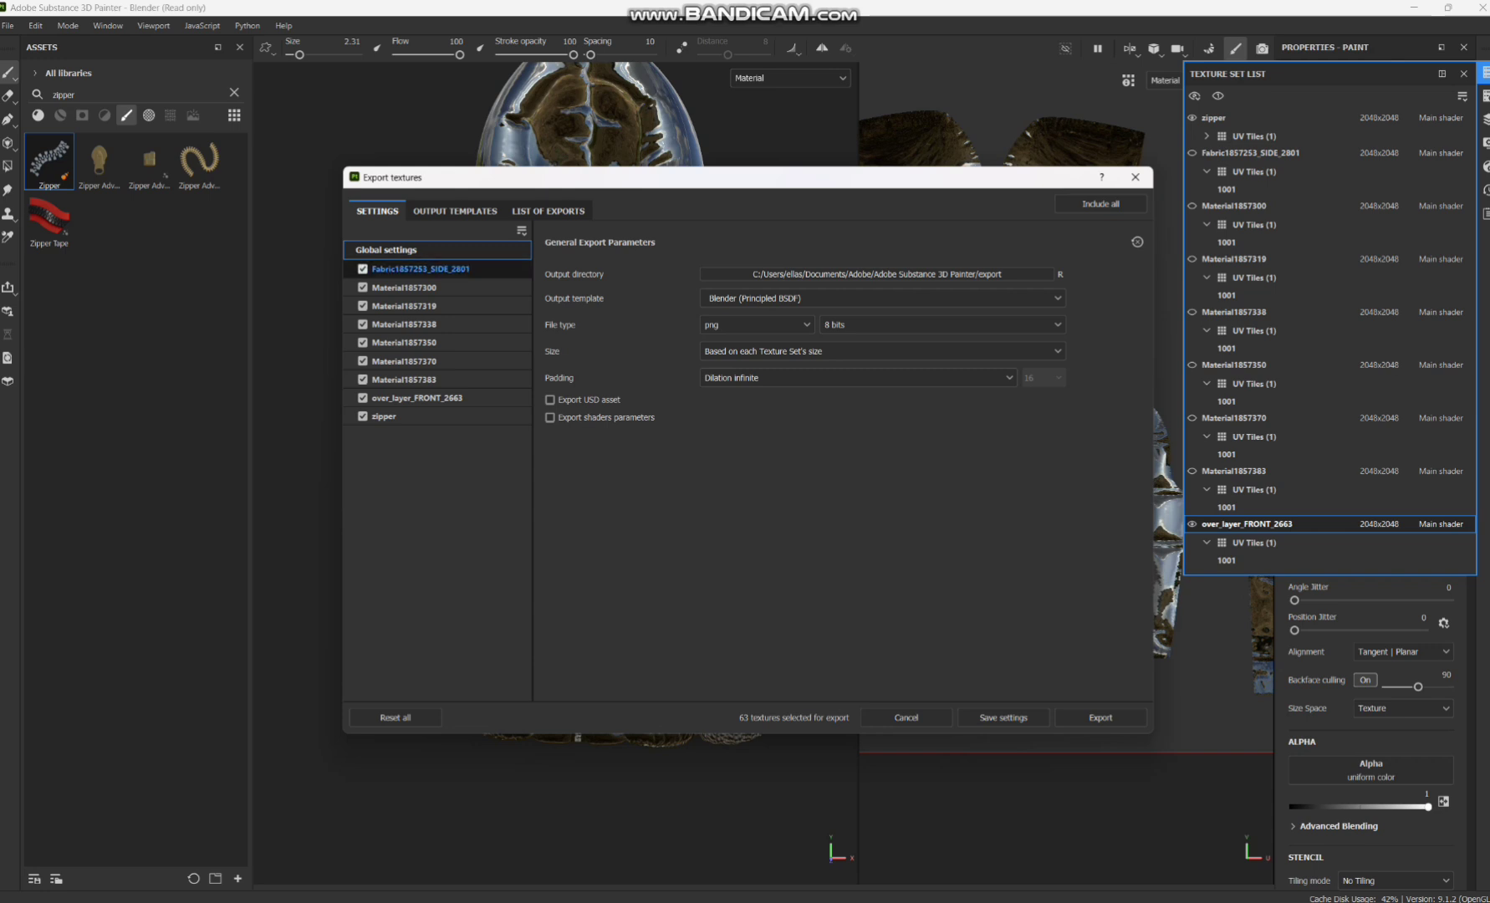
left_click(362, 269)
left_click(362, 287)
left_click(362, 305)
left_click(362, 324)
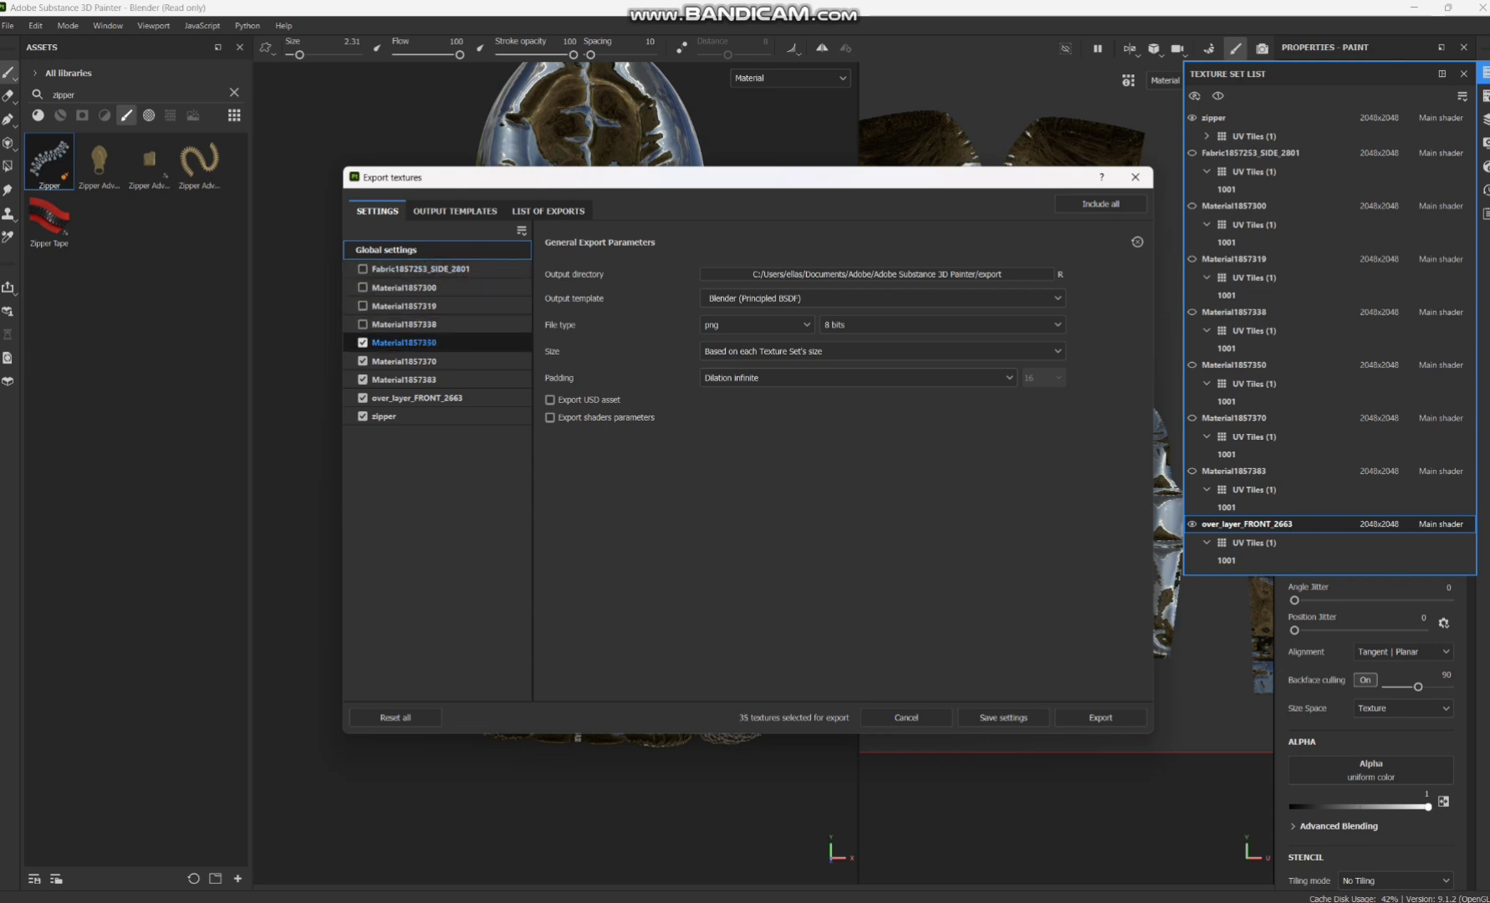
left_click(362, 342)
left_click(362, 360)
left_click(362, 379)
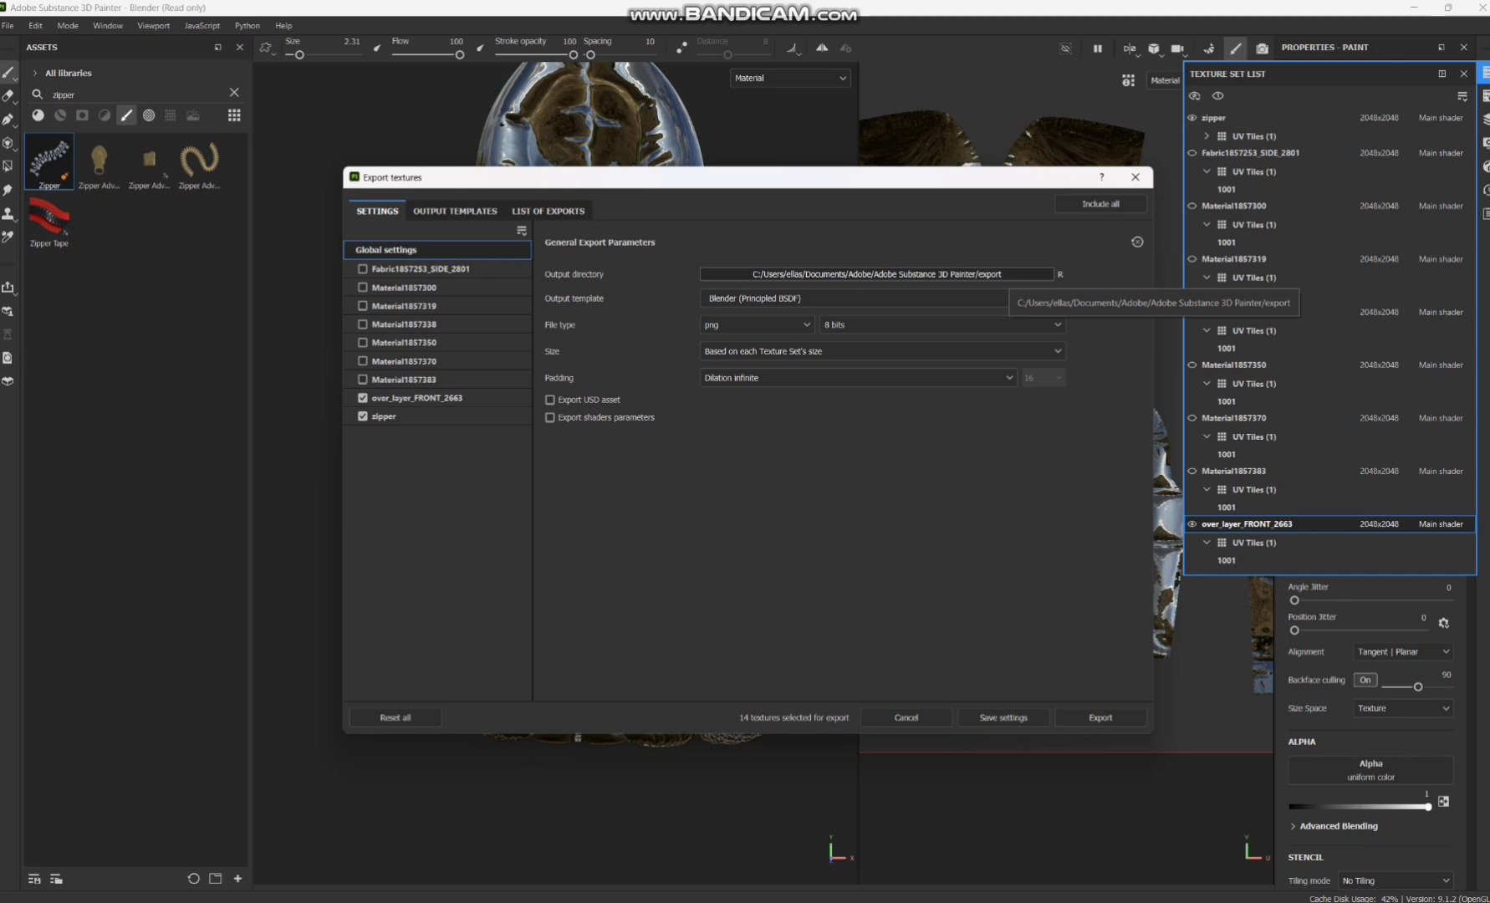
Set the export output directory to the youtube substance folder in Downloads.
left_click(1004, 275)
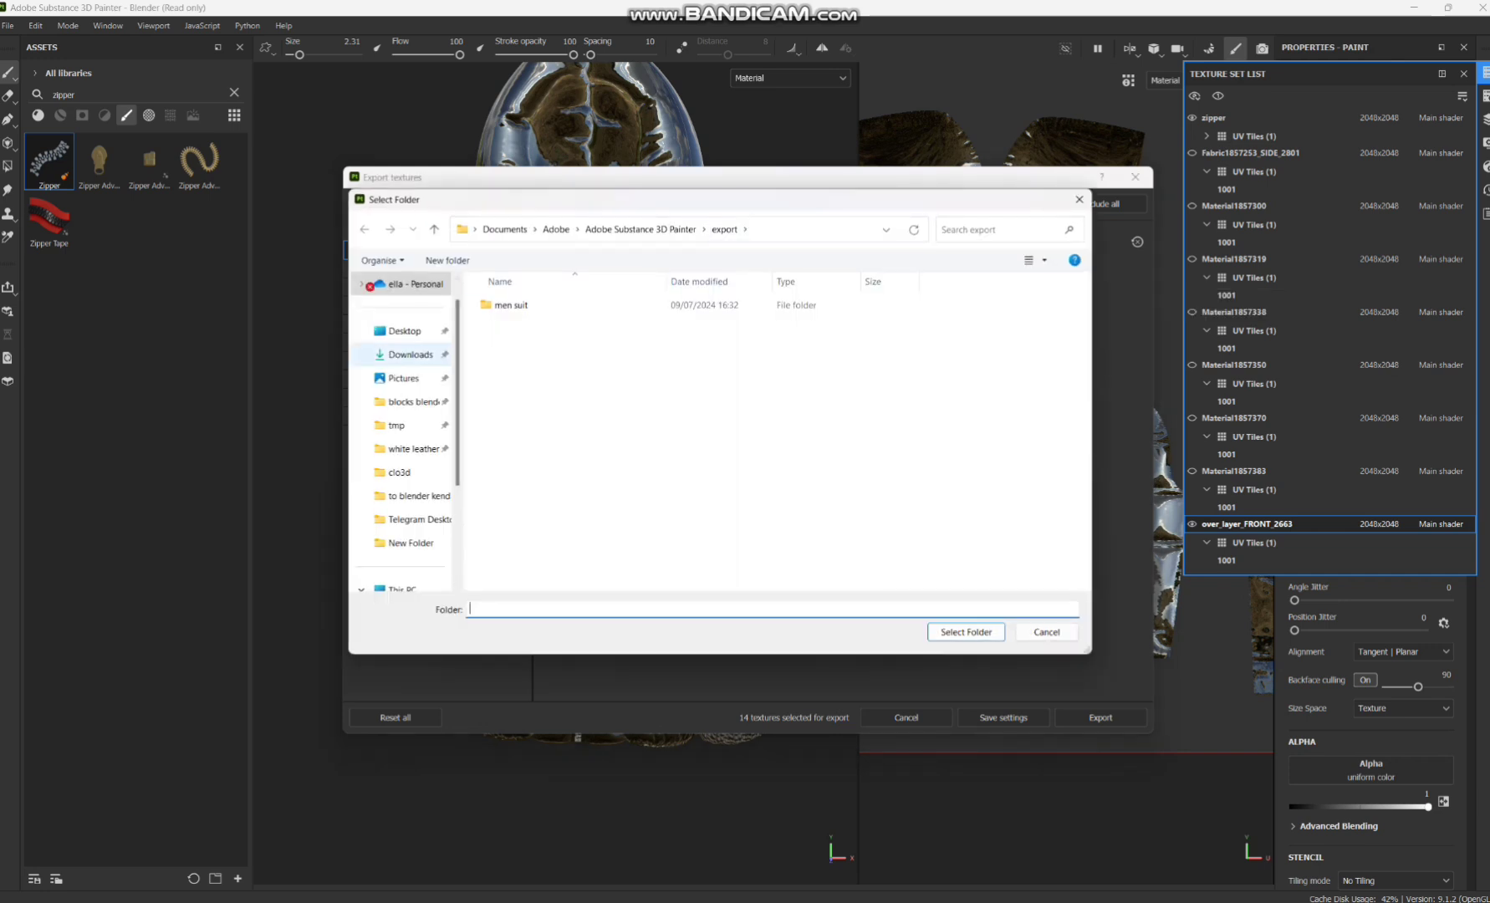
left_click(410, 354)
double_click(515, 335)
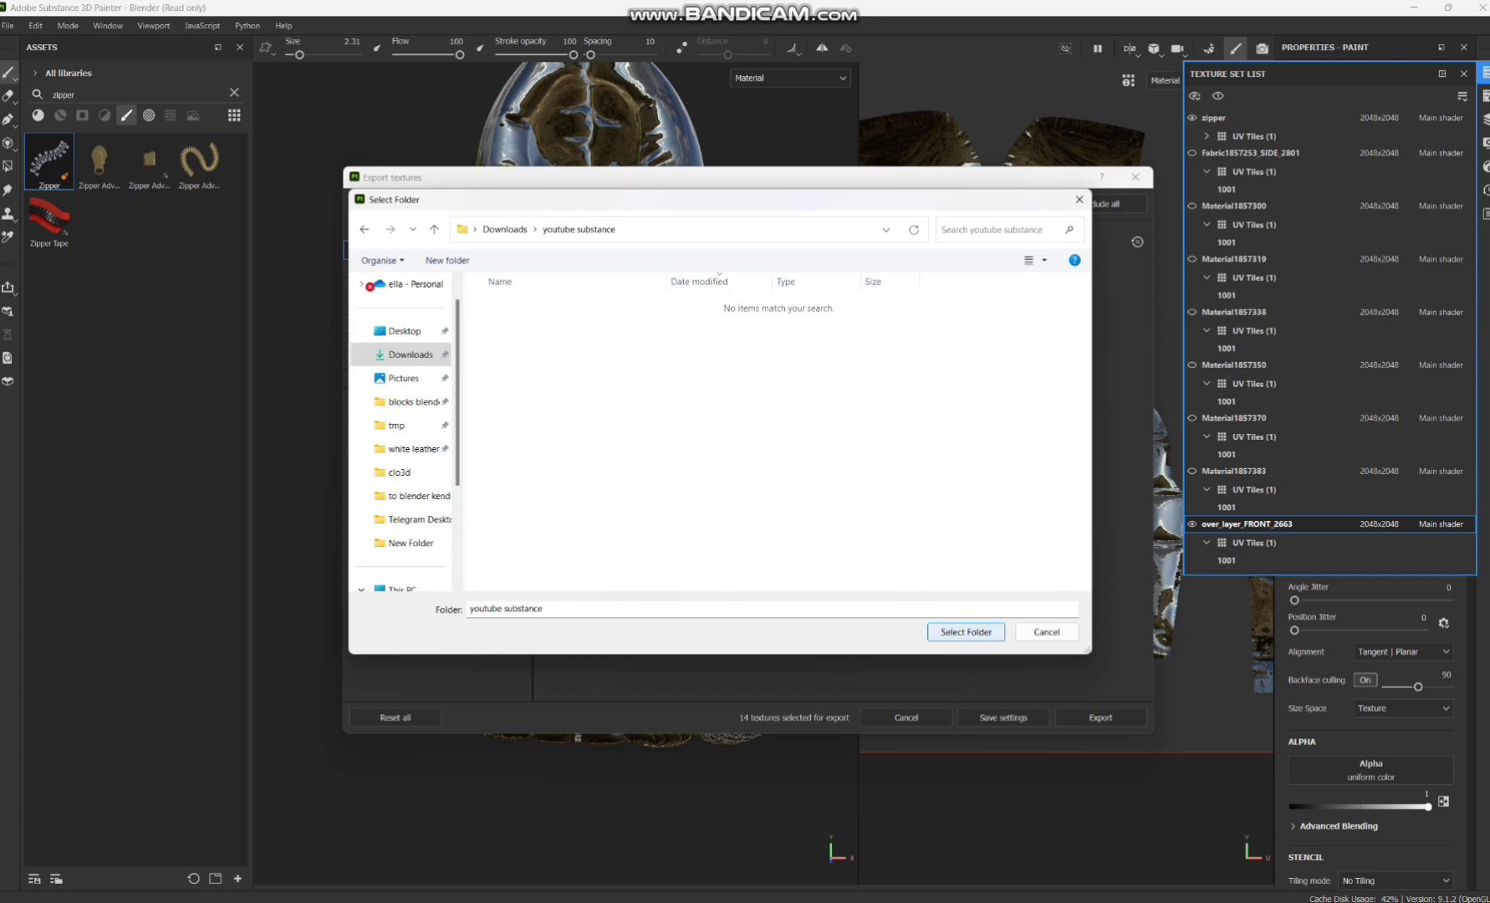
left_click(965, 631)
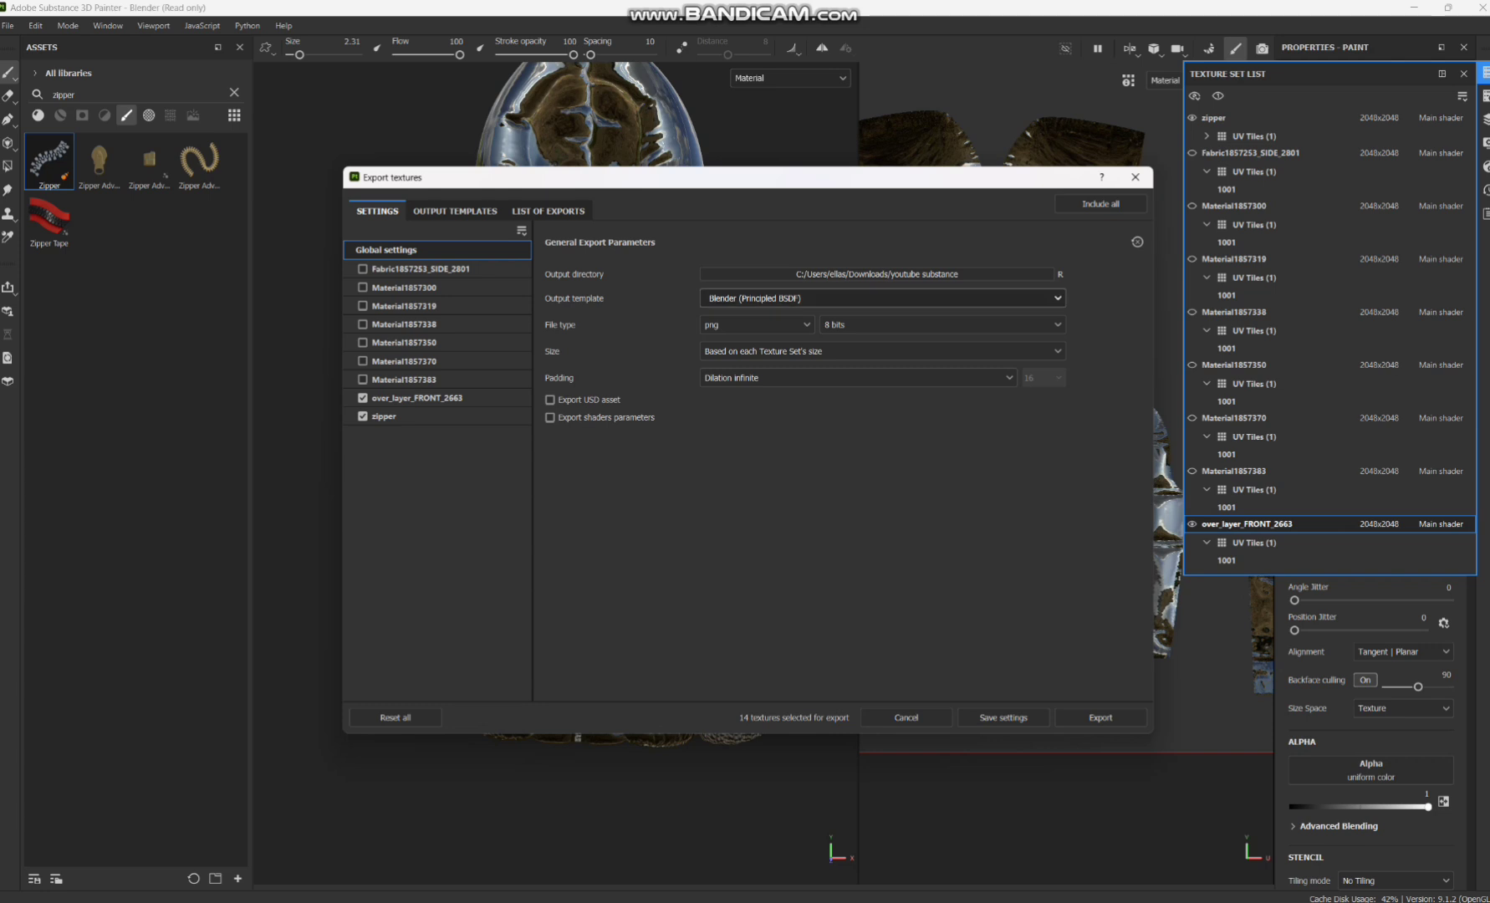
Look through the available output templates, keeping Blender (Principled BSDF) as the export template.
left_click(882, 298)
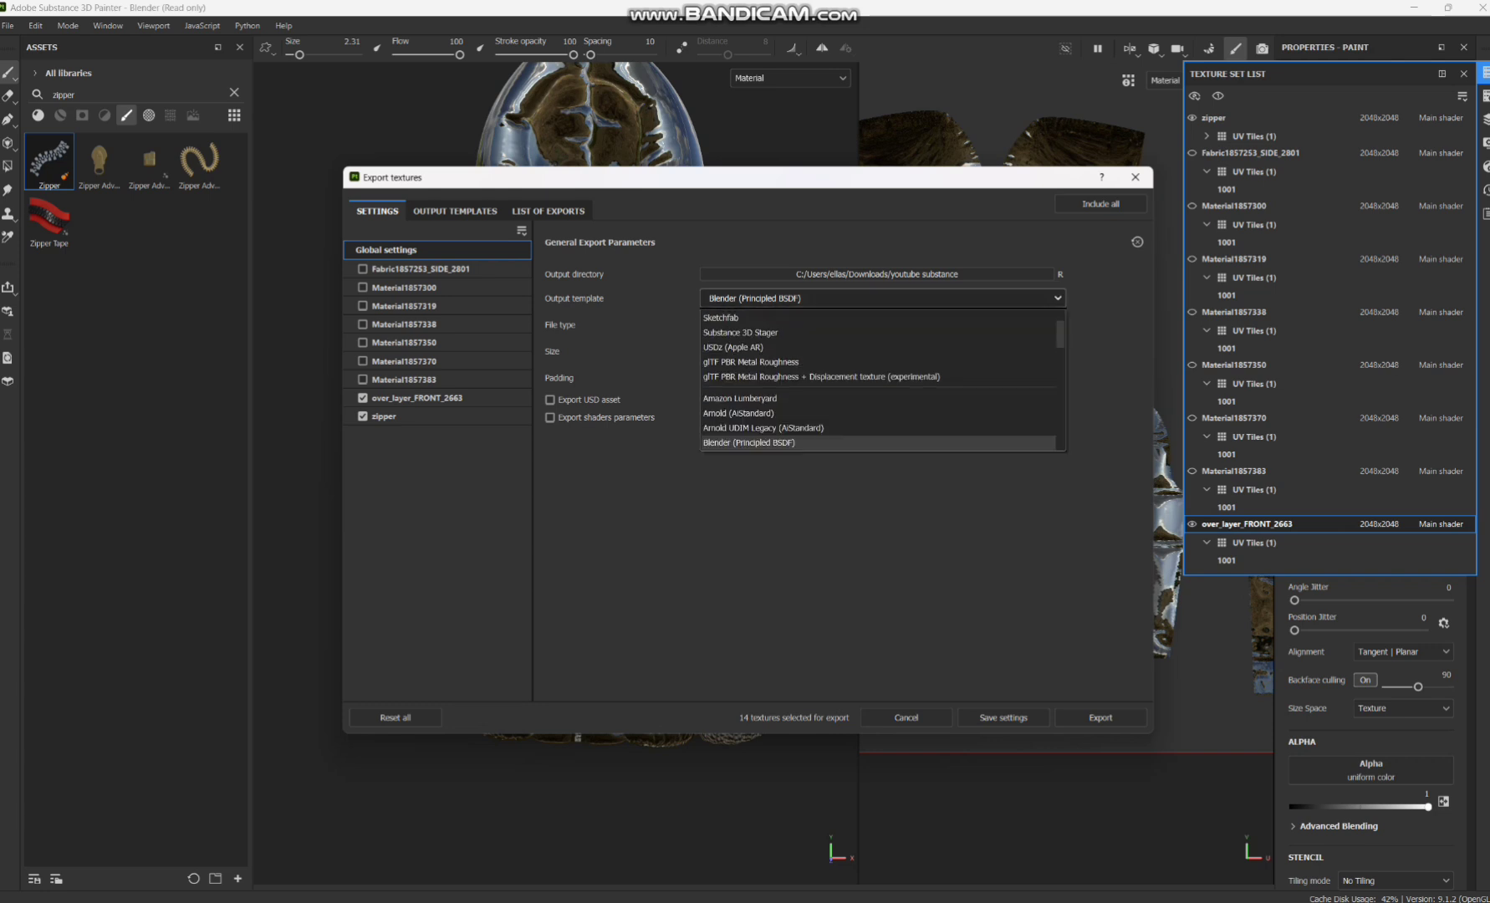
scroll(882, 380, "down", 1)
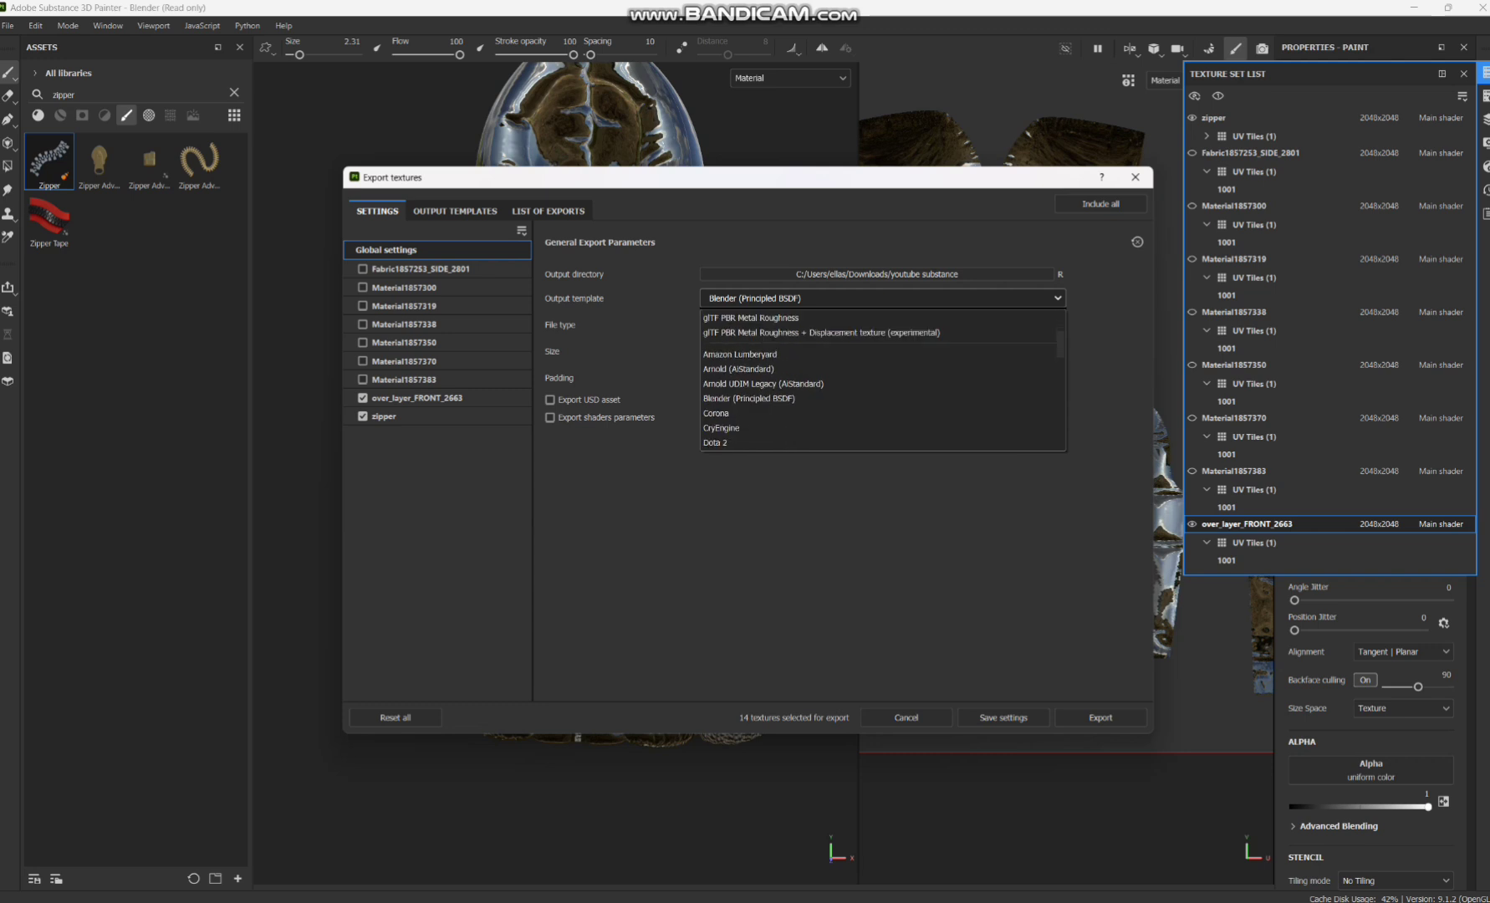
scroll(882, 380, "down", 5)
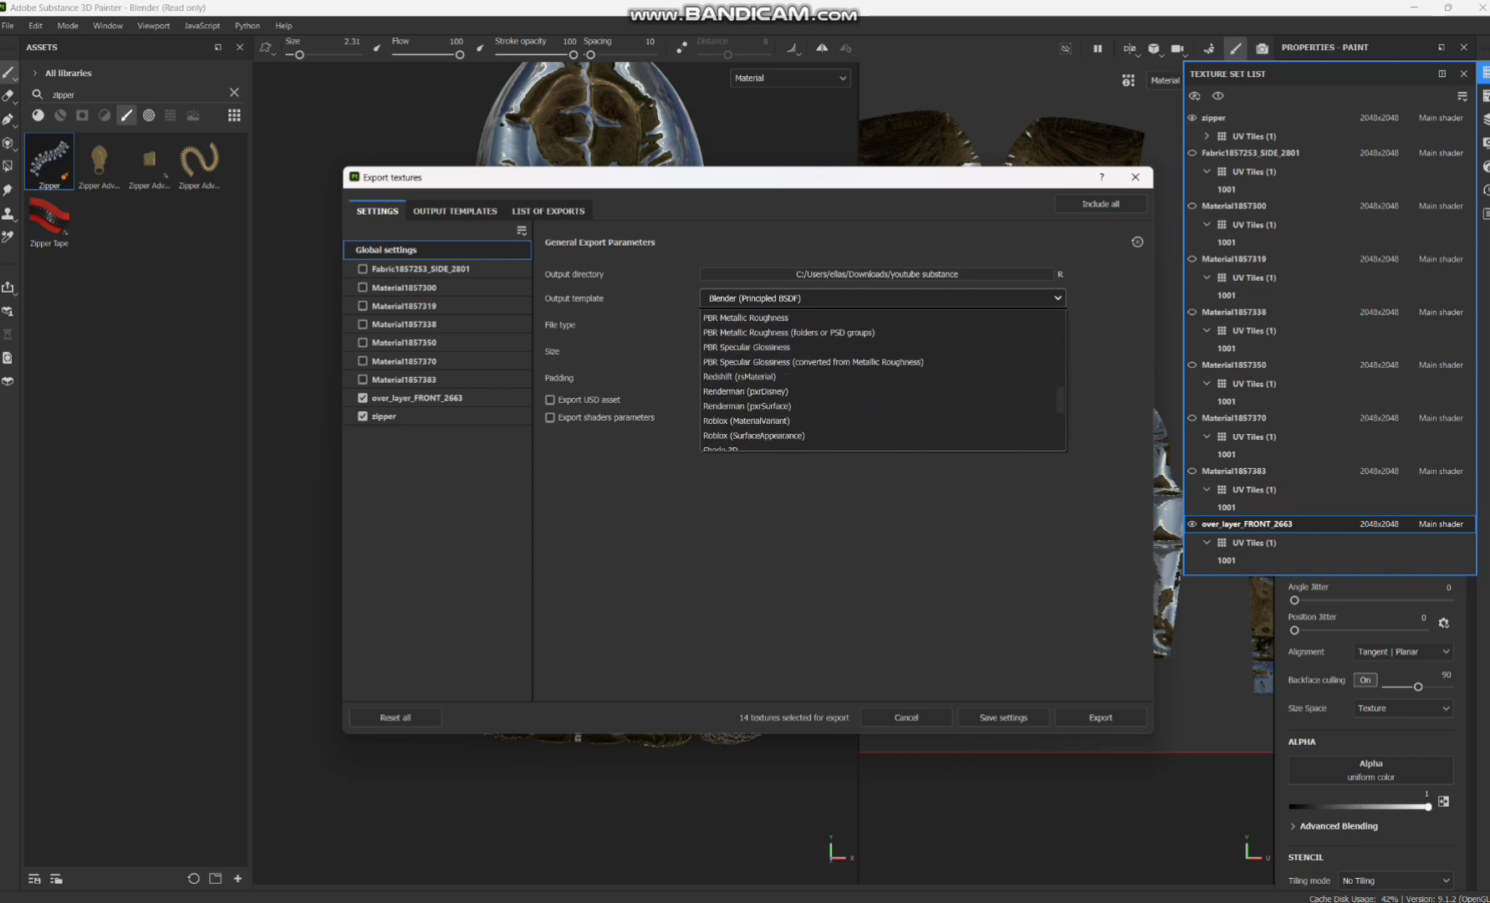
scroll(882, 380, "up", 2)
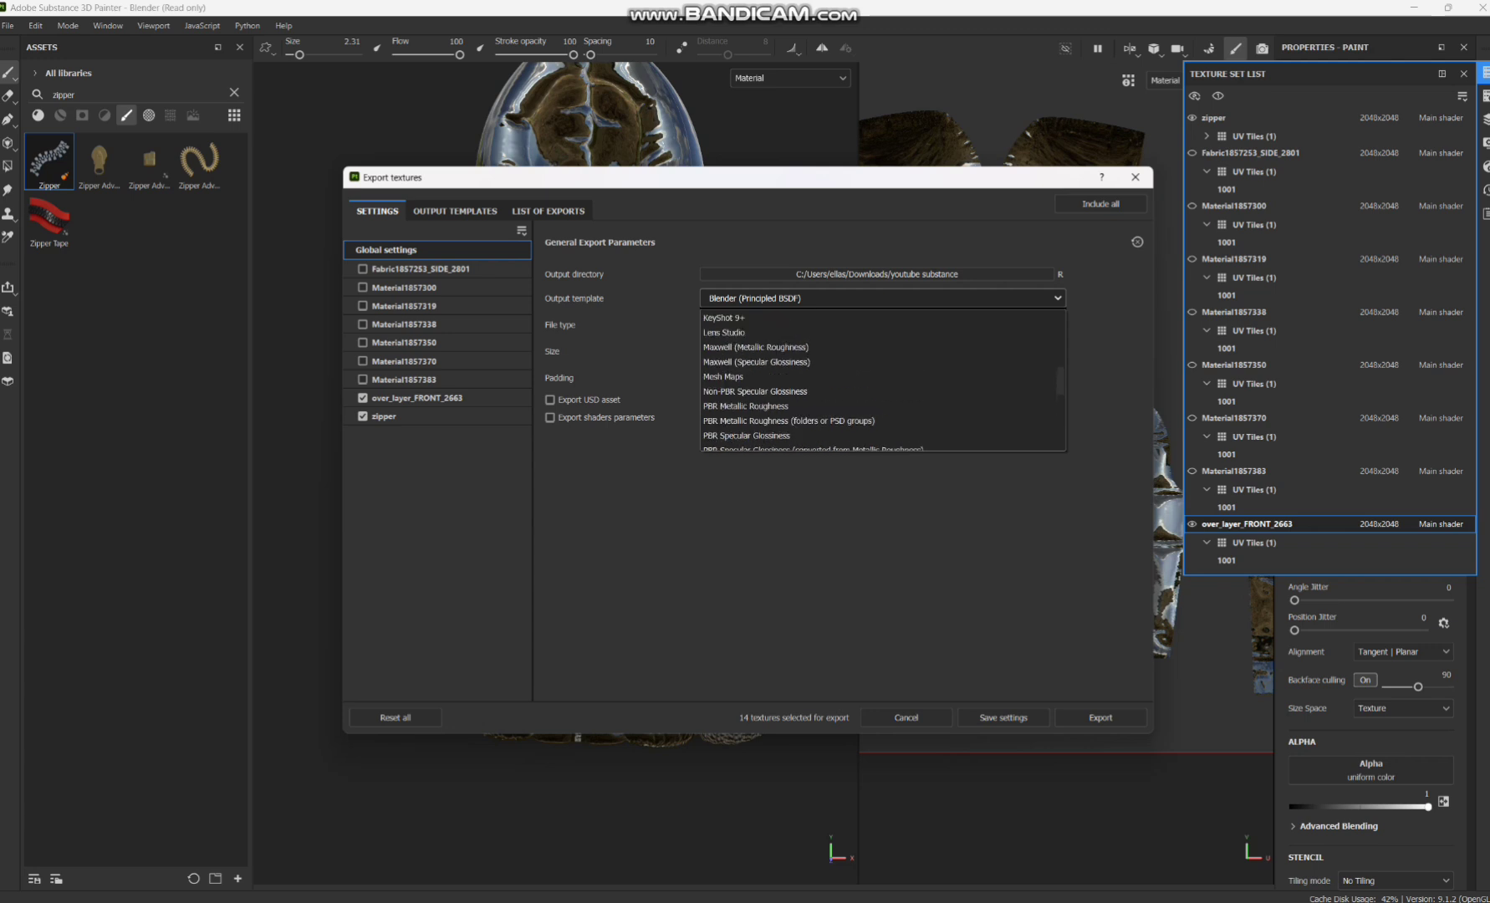
scroll(882, 381, "down", 2)
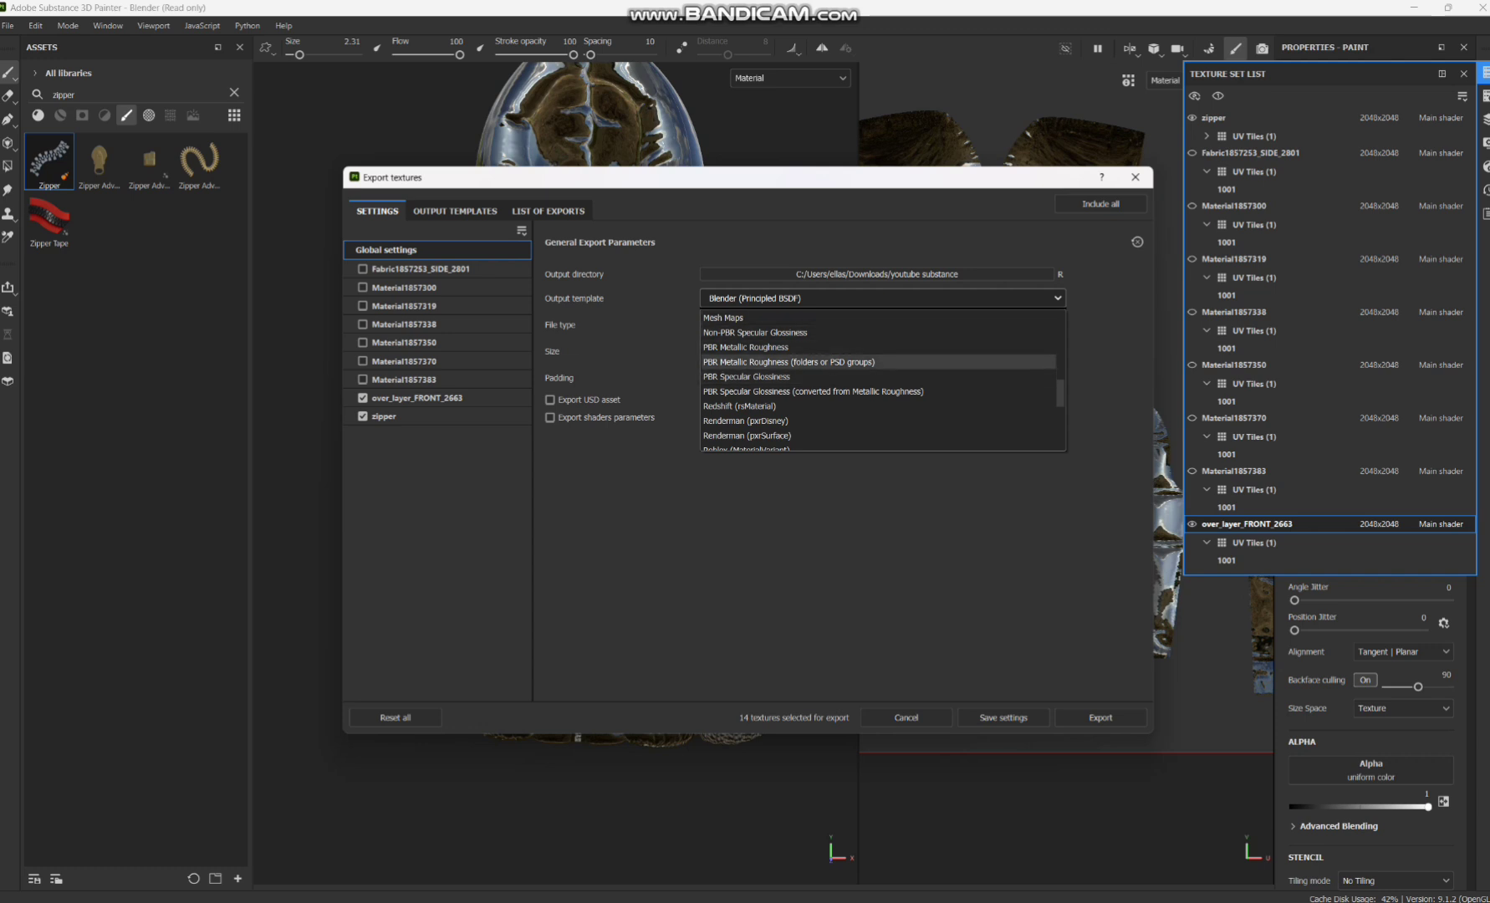
key("Escape")
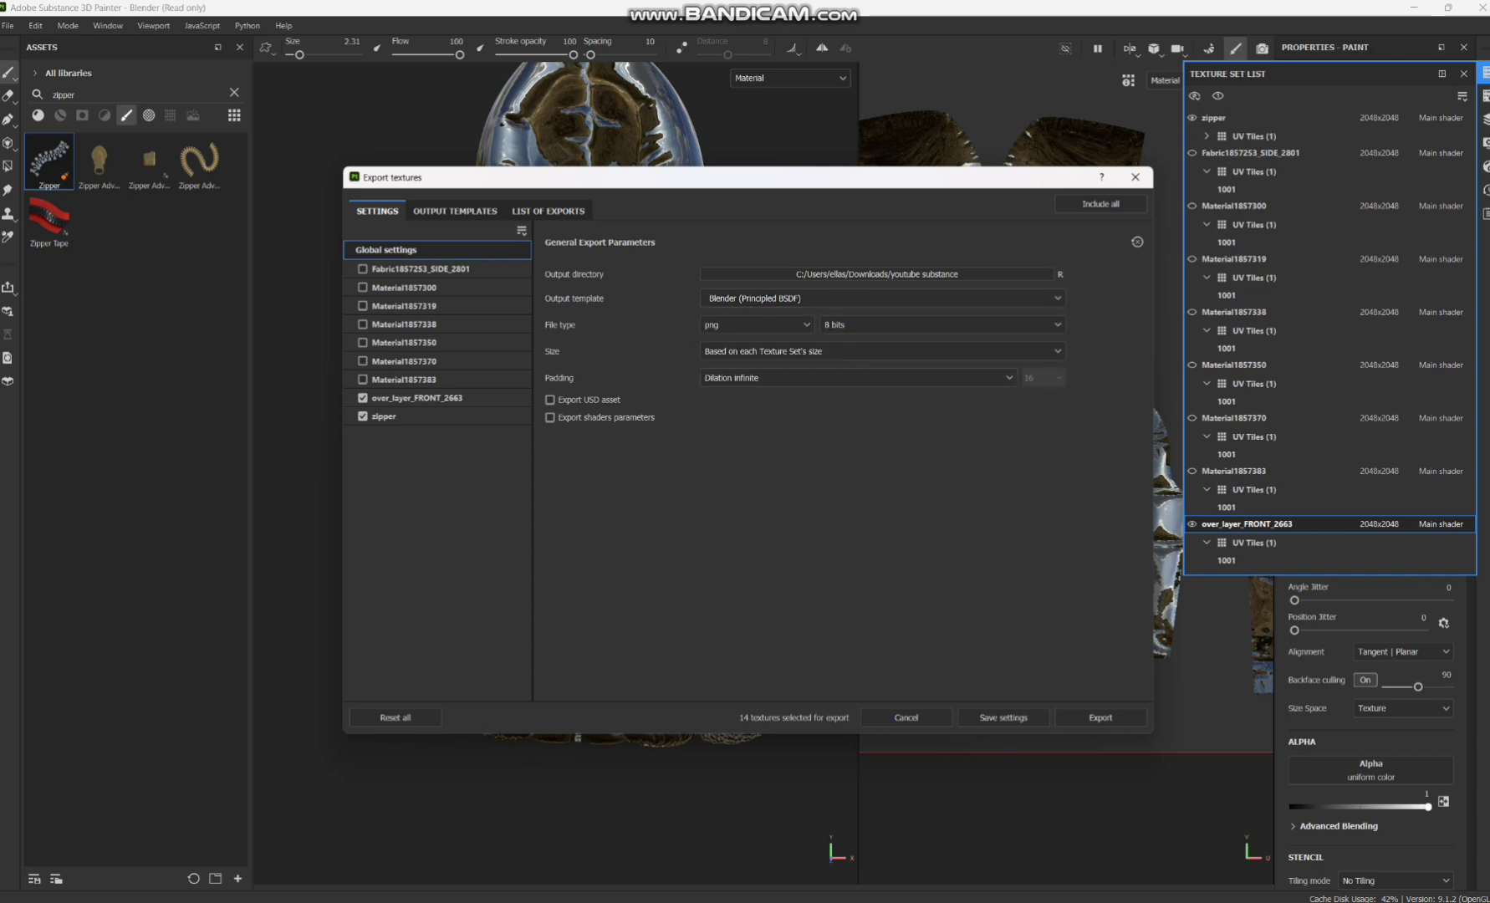
Open the Blender (Principled BSDF) preset's output map setup and add an R+G+B+A output map.
left_click(454, 211)
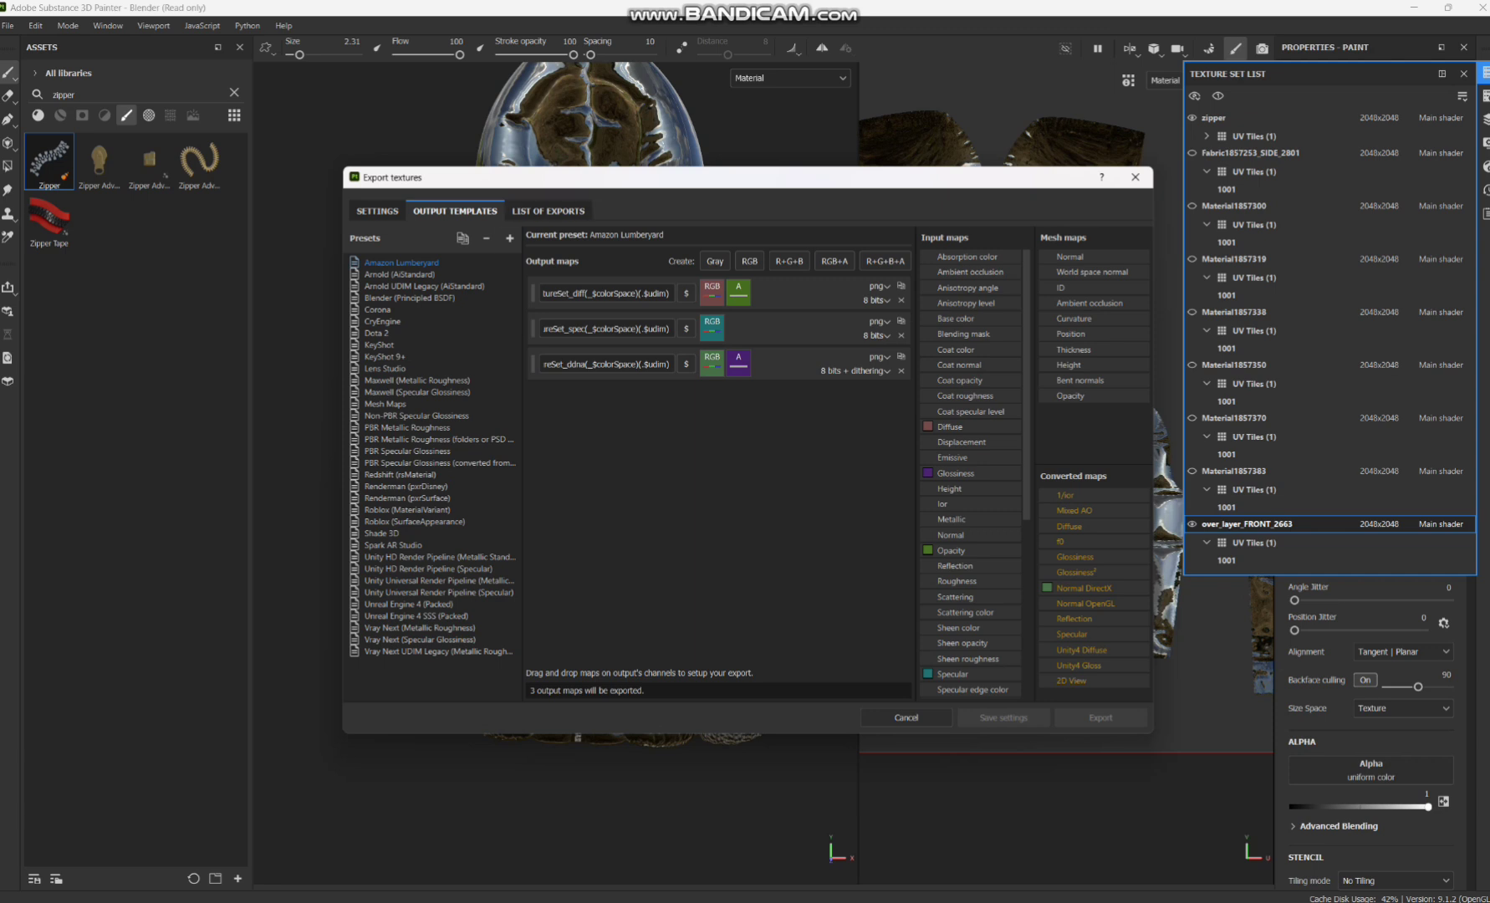
left_click(409, 298)
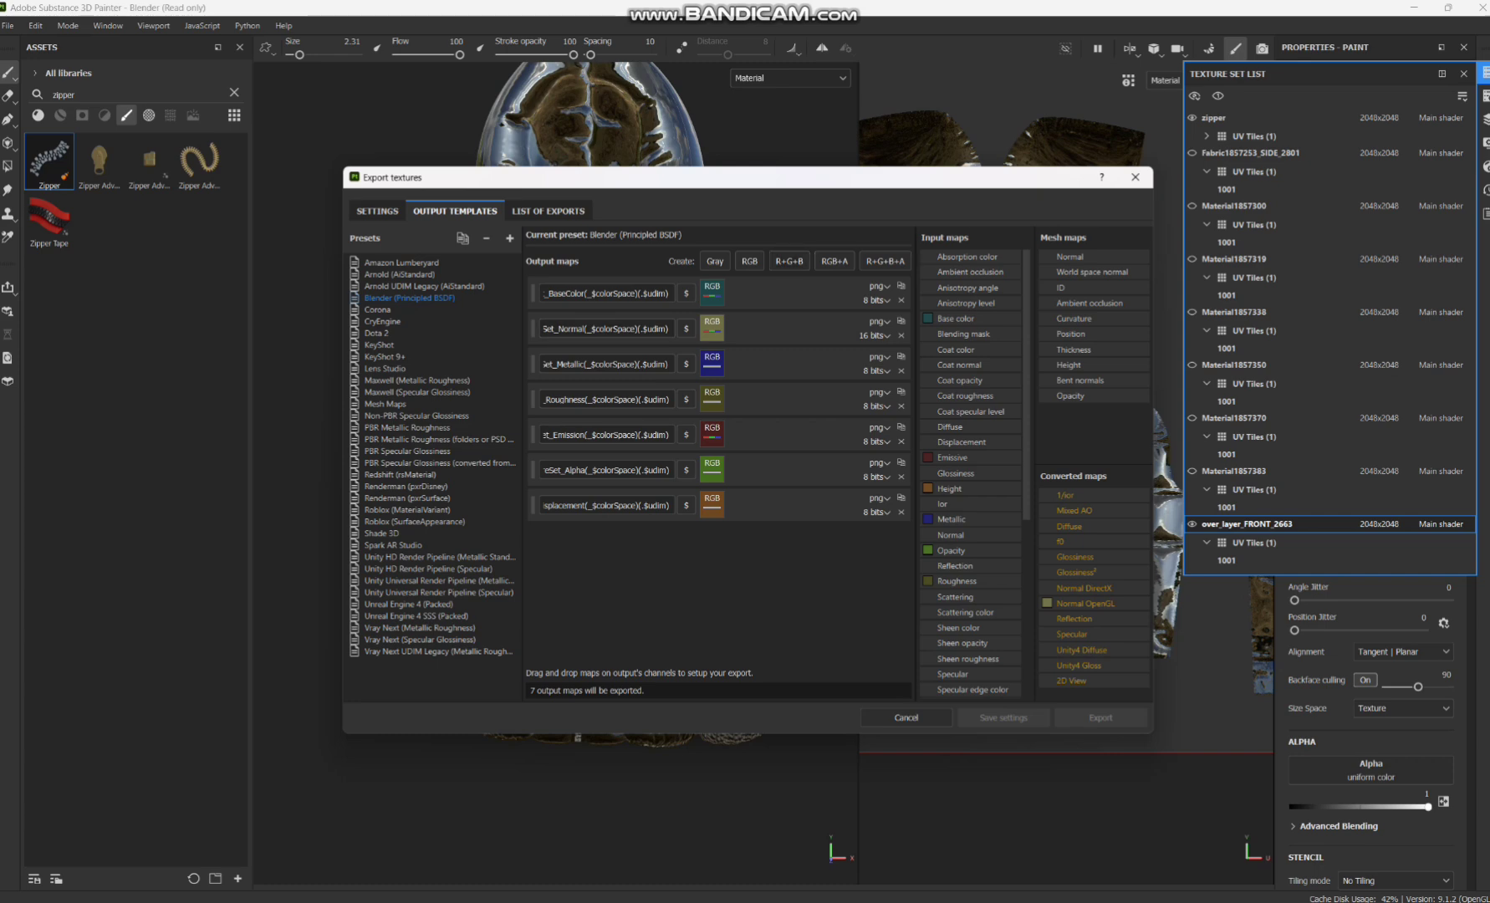
left_click(884, 260)
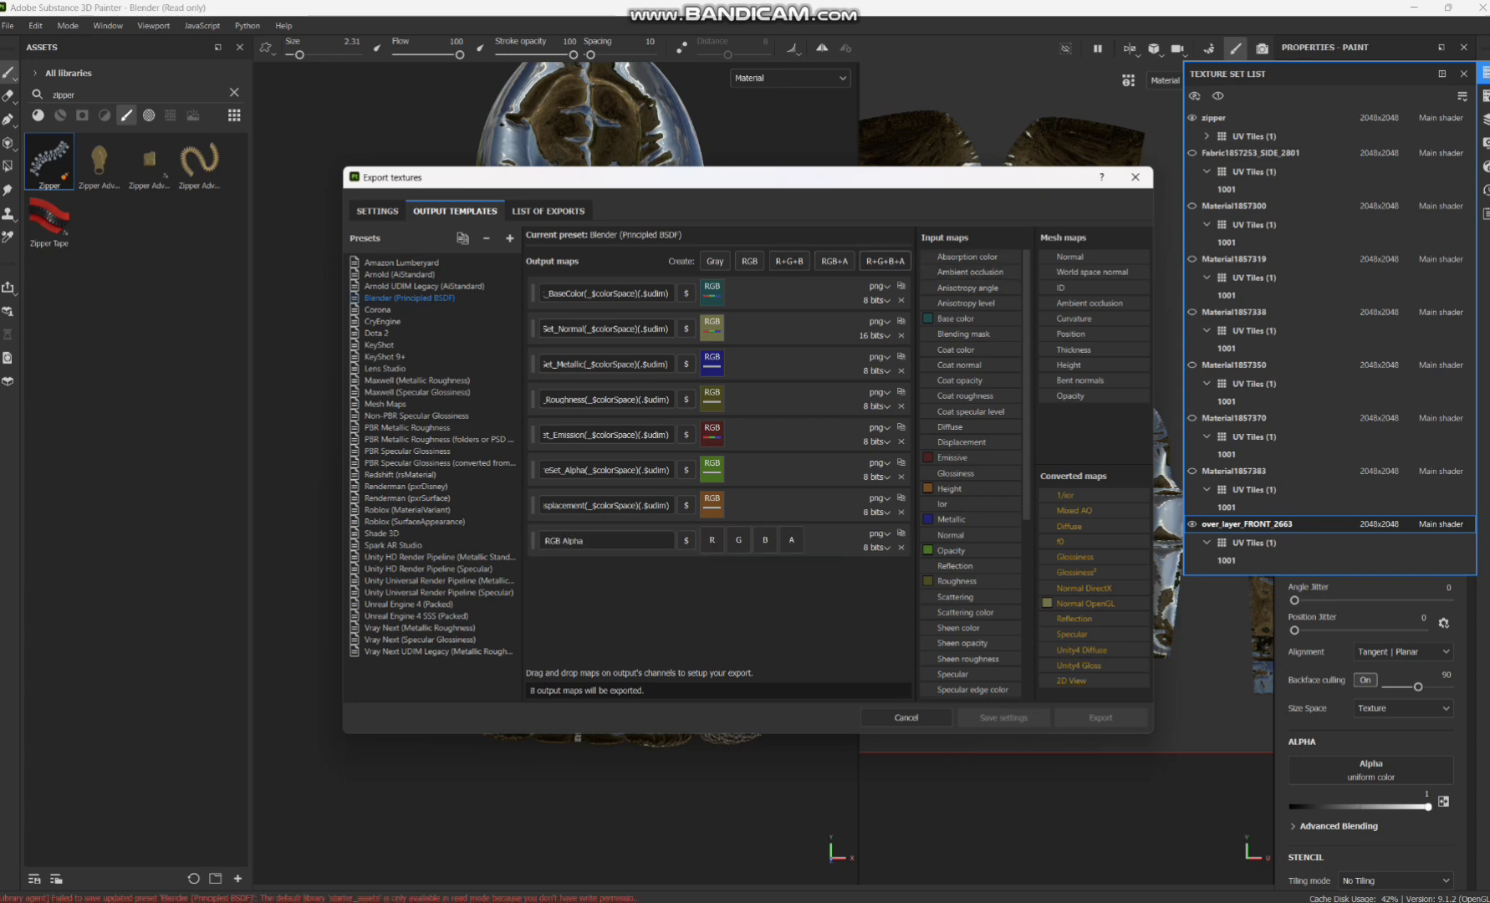
Review the list of exports, export the over_layer_FRONT_2663 and zipper textures, and close the export window.
left_click(548, 210)
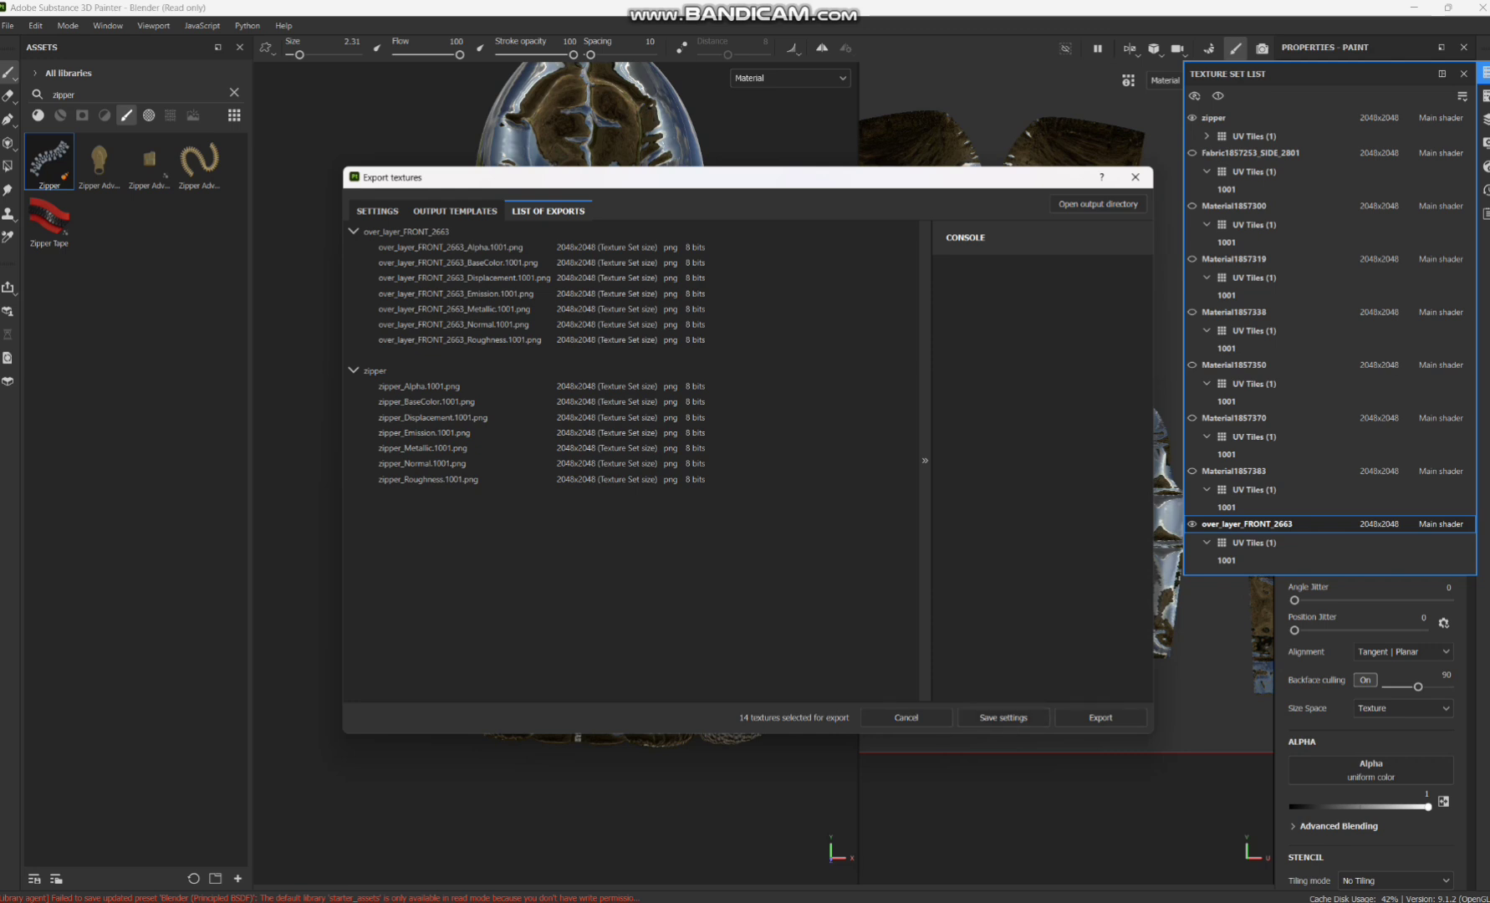
left_click(1101, 718)
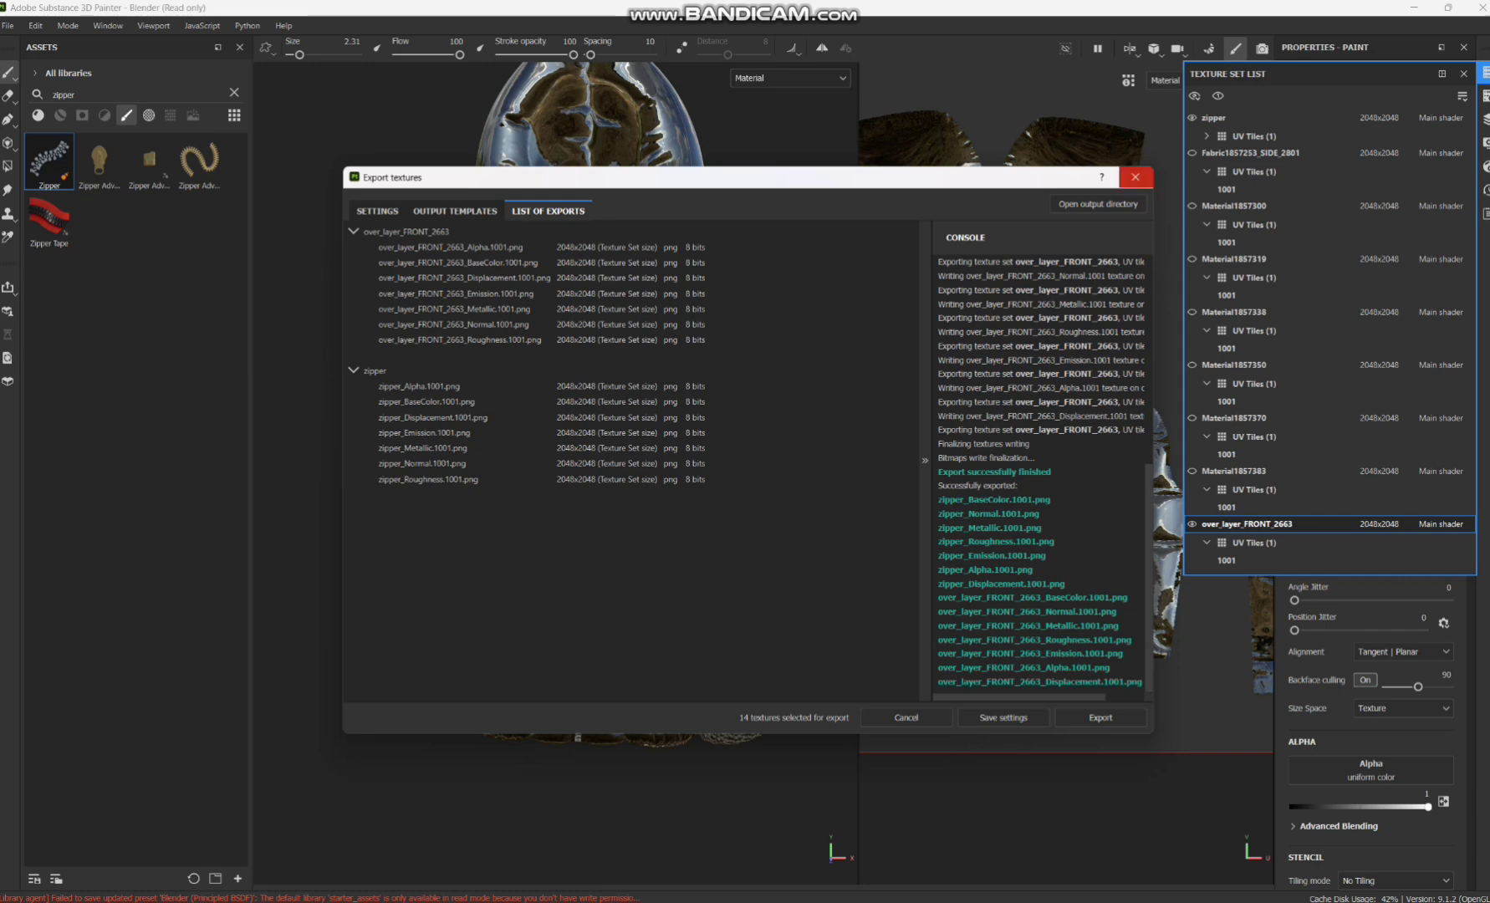
left_click(1135, 176)
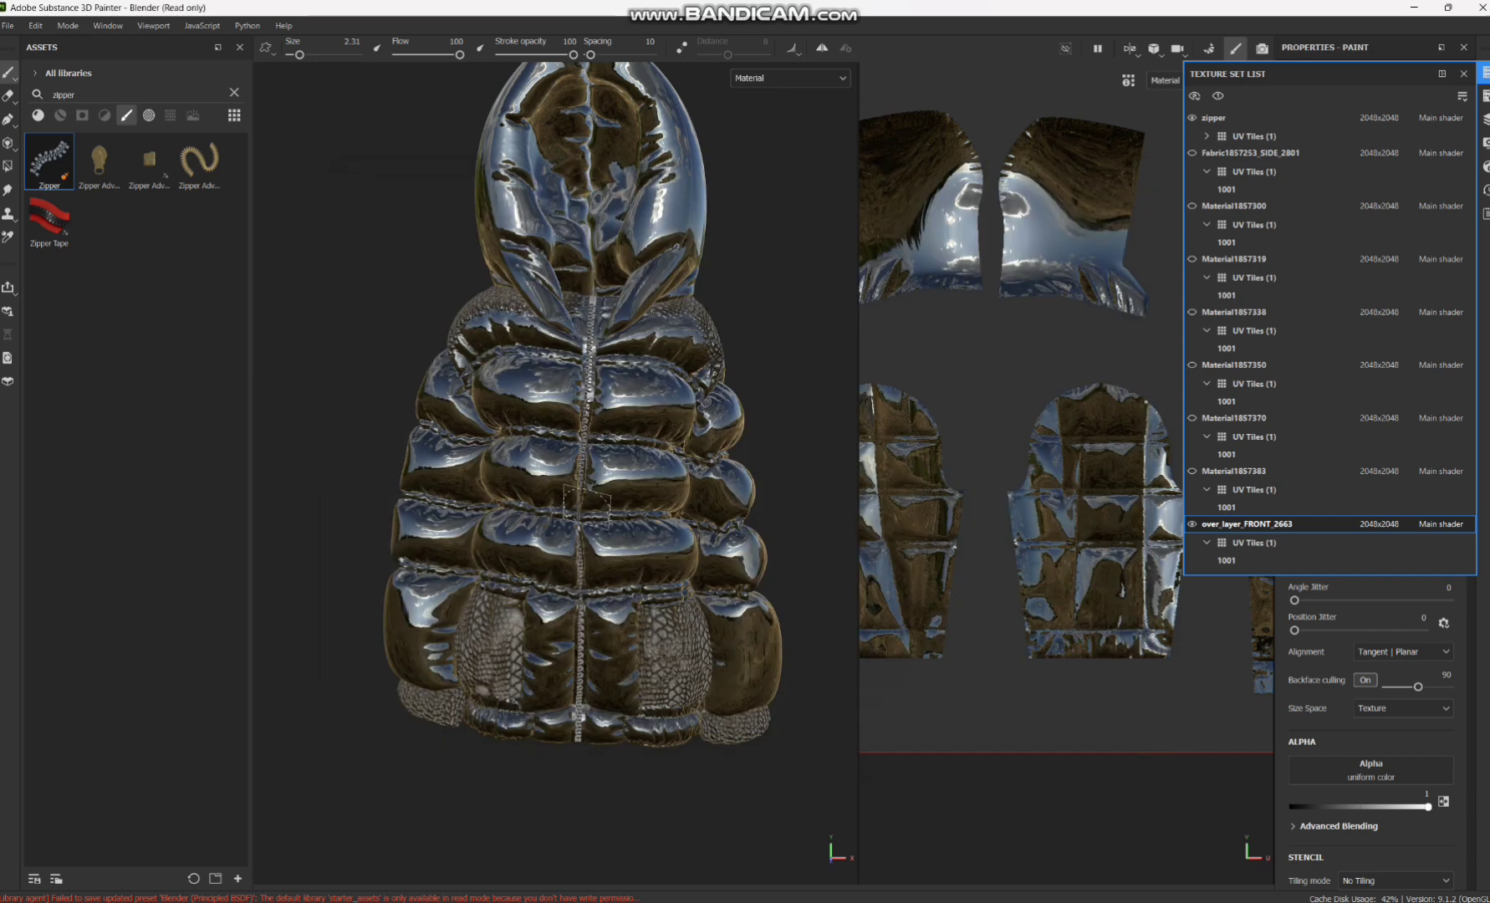
Save the project as youtubesubstance in the youtube substance folder in Downloads.
key("ctrl+s")
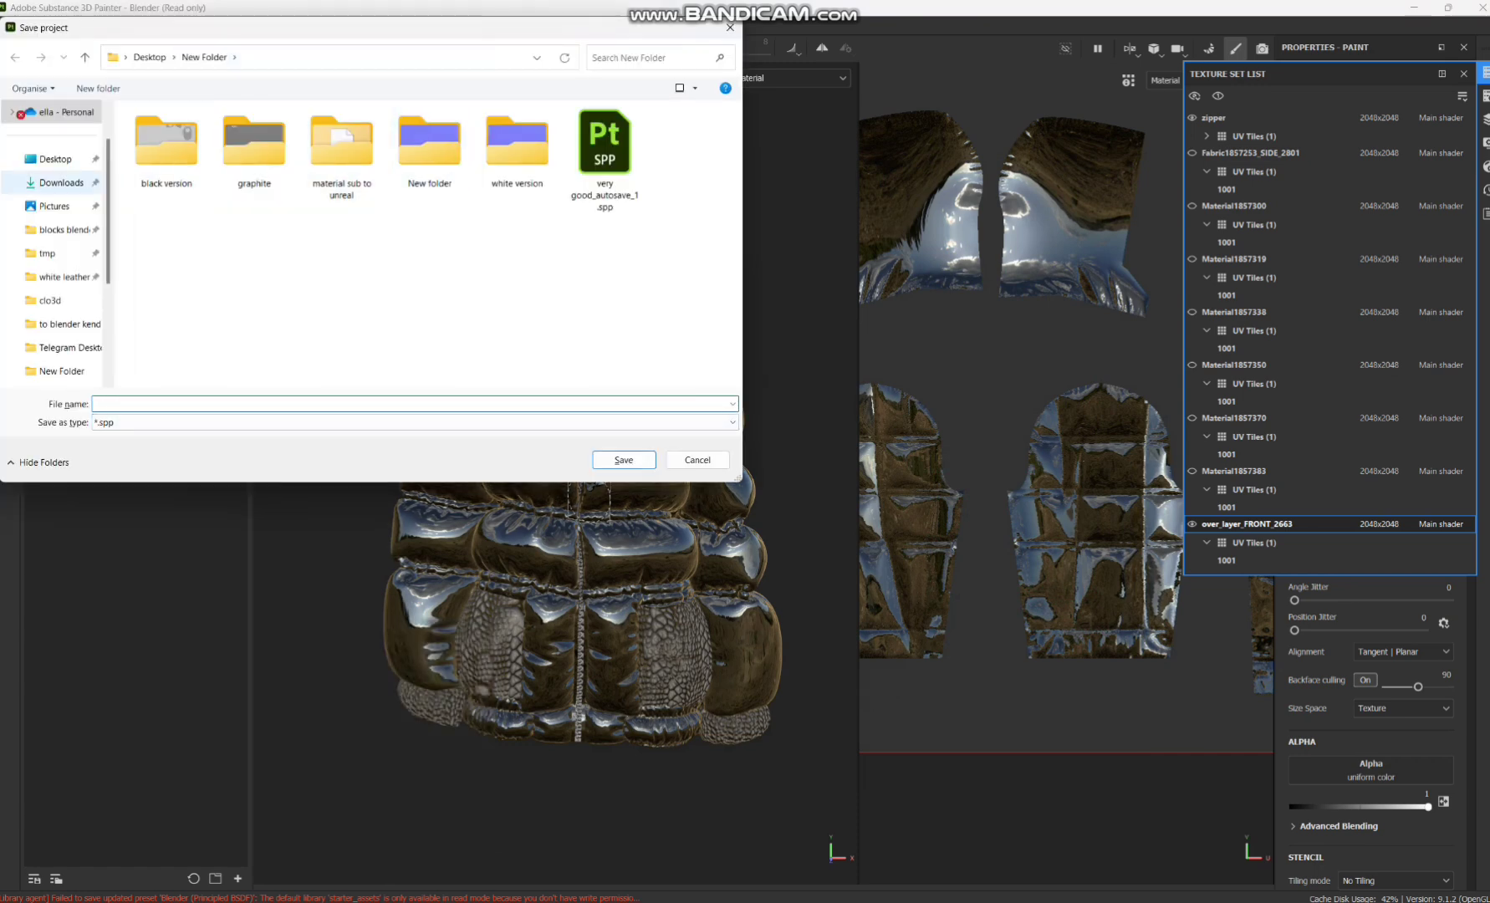
left_click(61, 182)
double_click(166, 172)
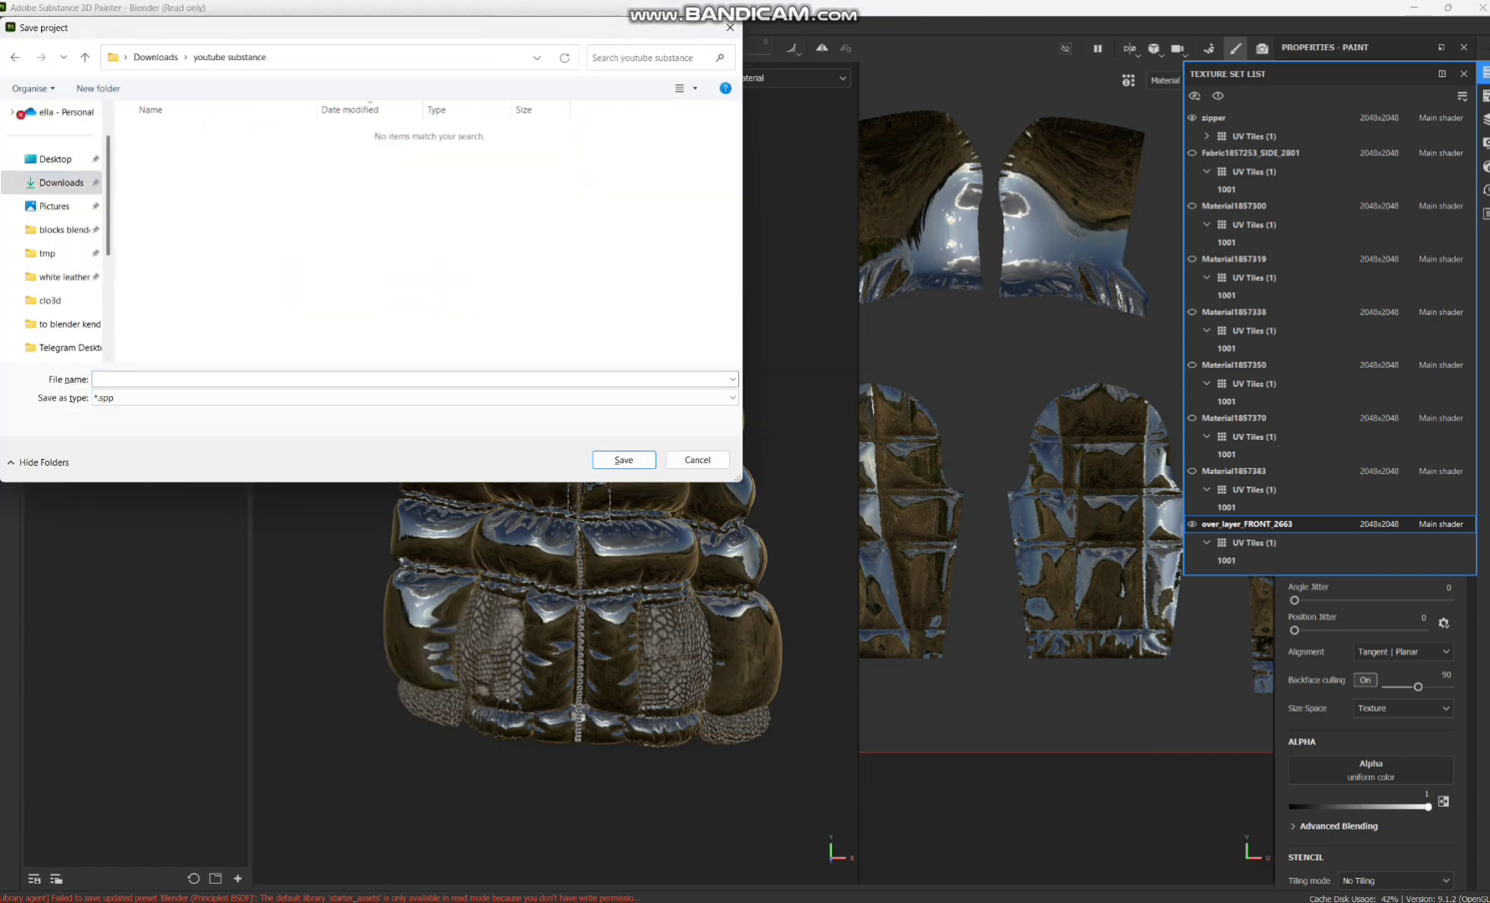
left_click(97, 379)
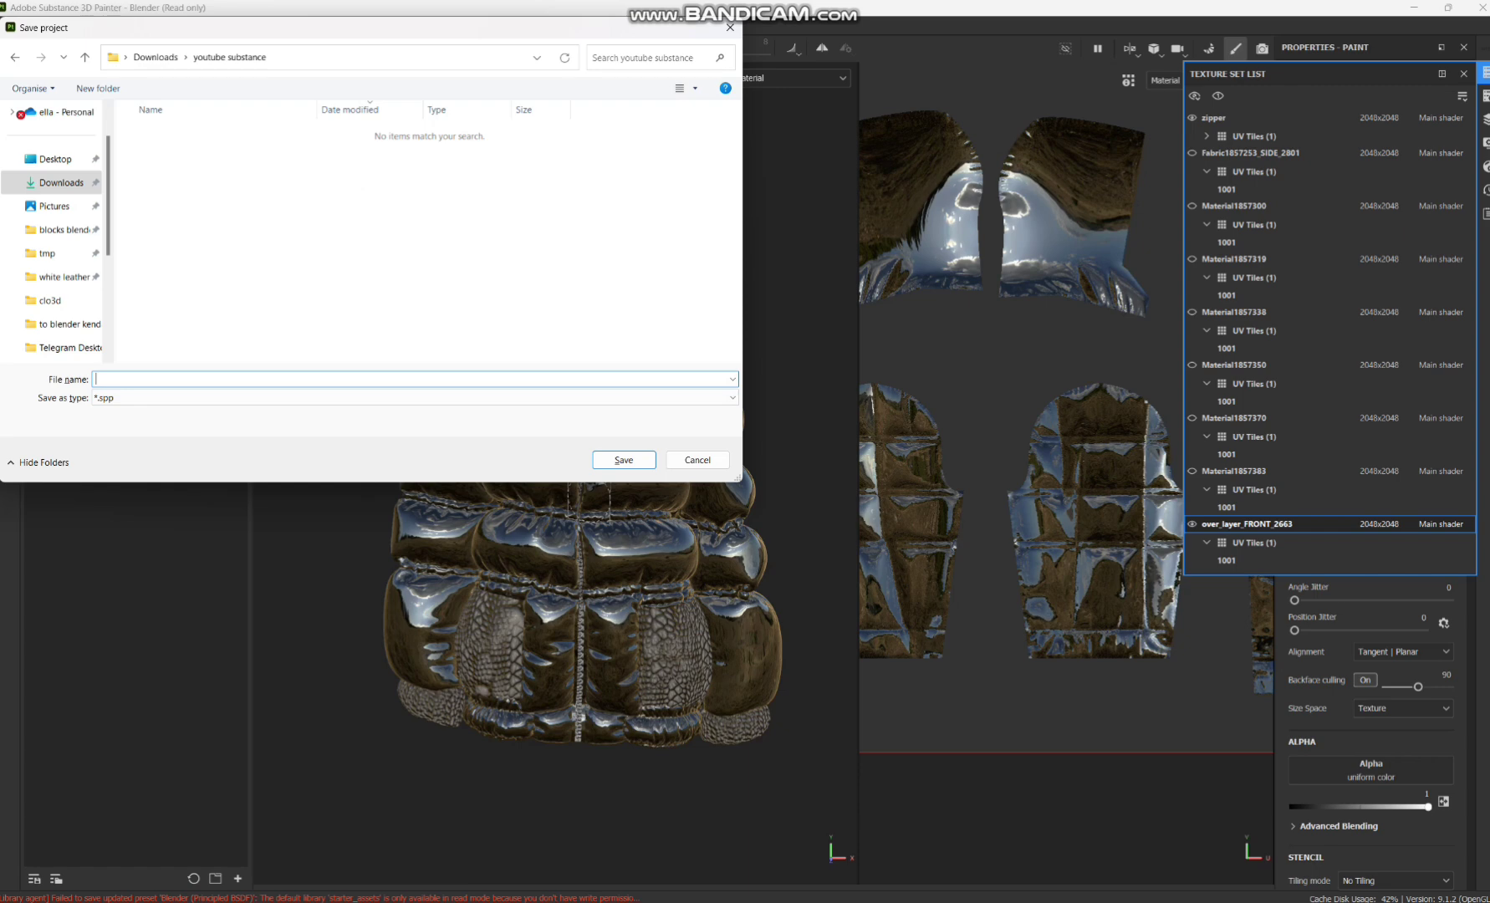
type("youtube")
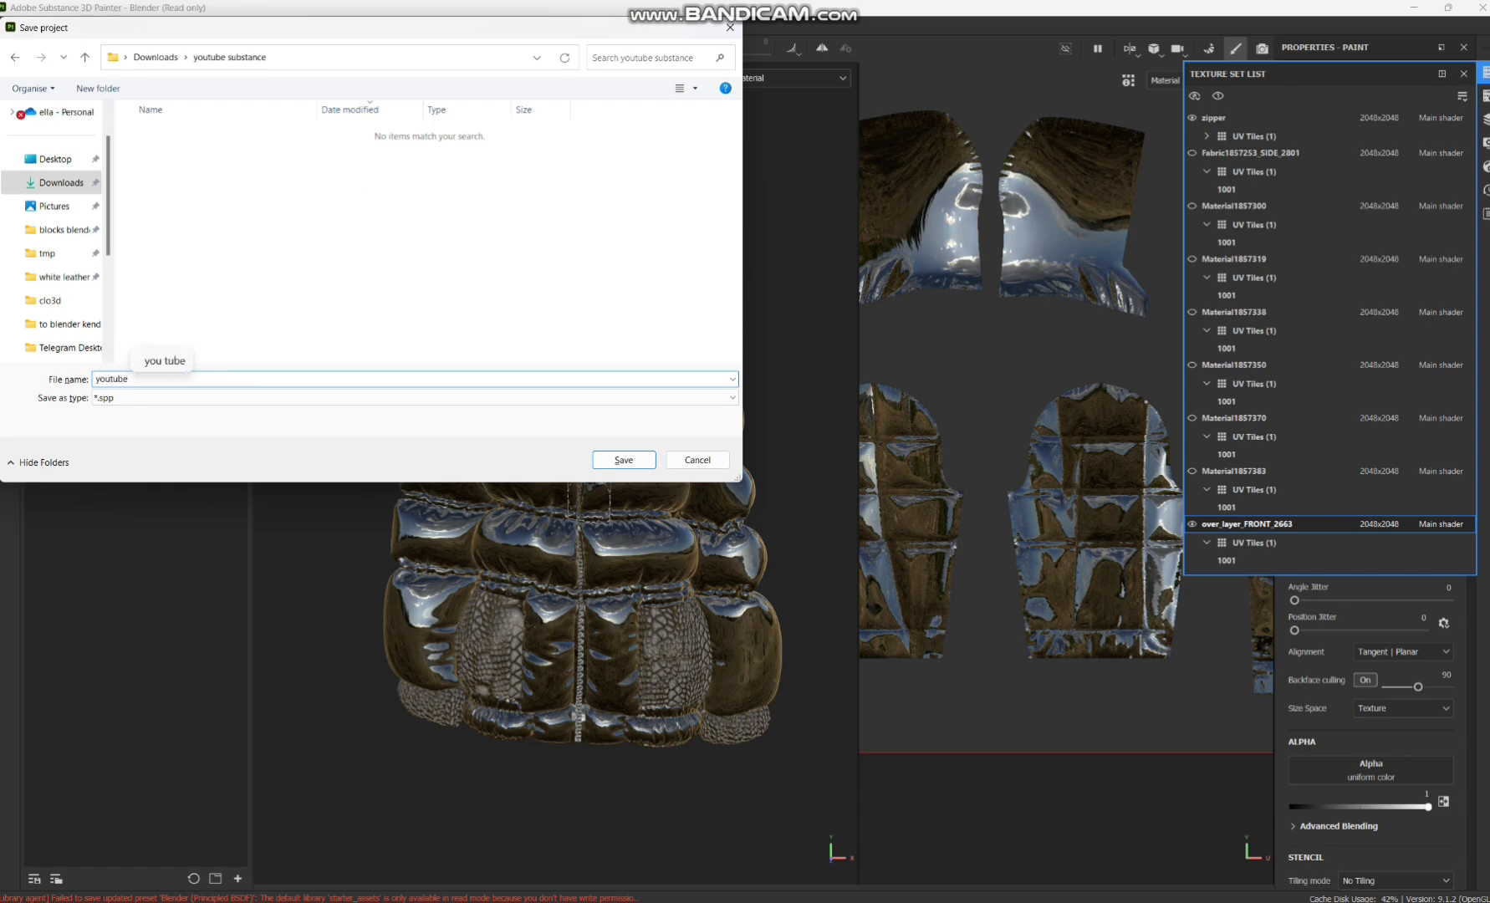
type("substance")
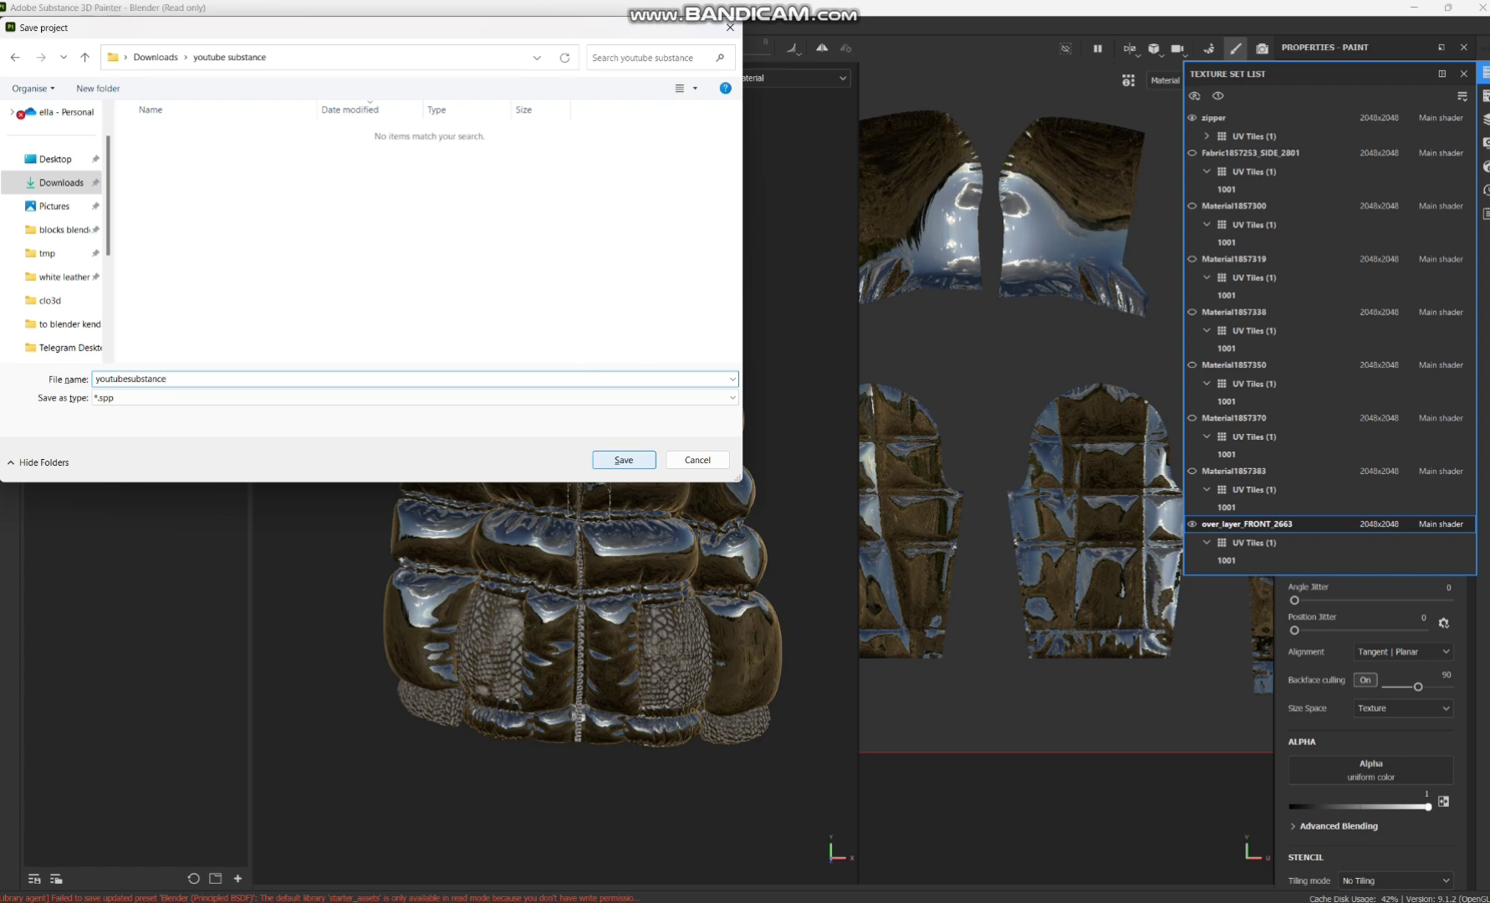
key("Return")
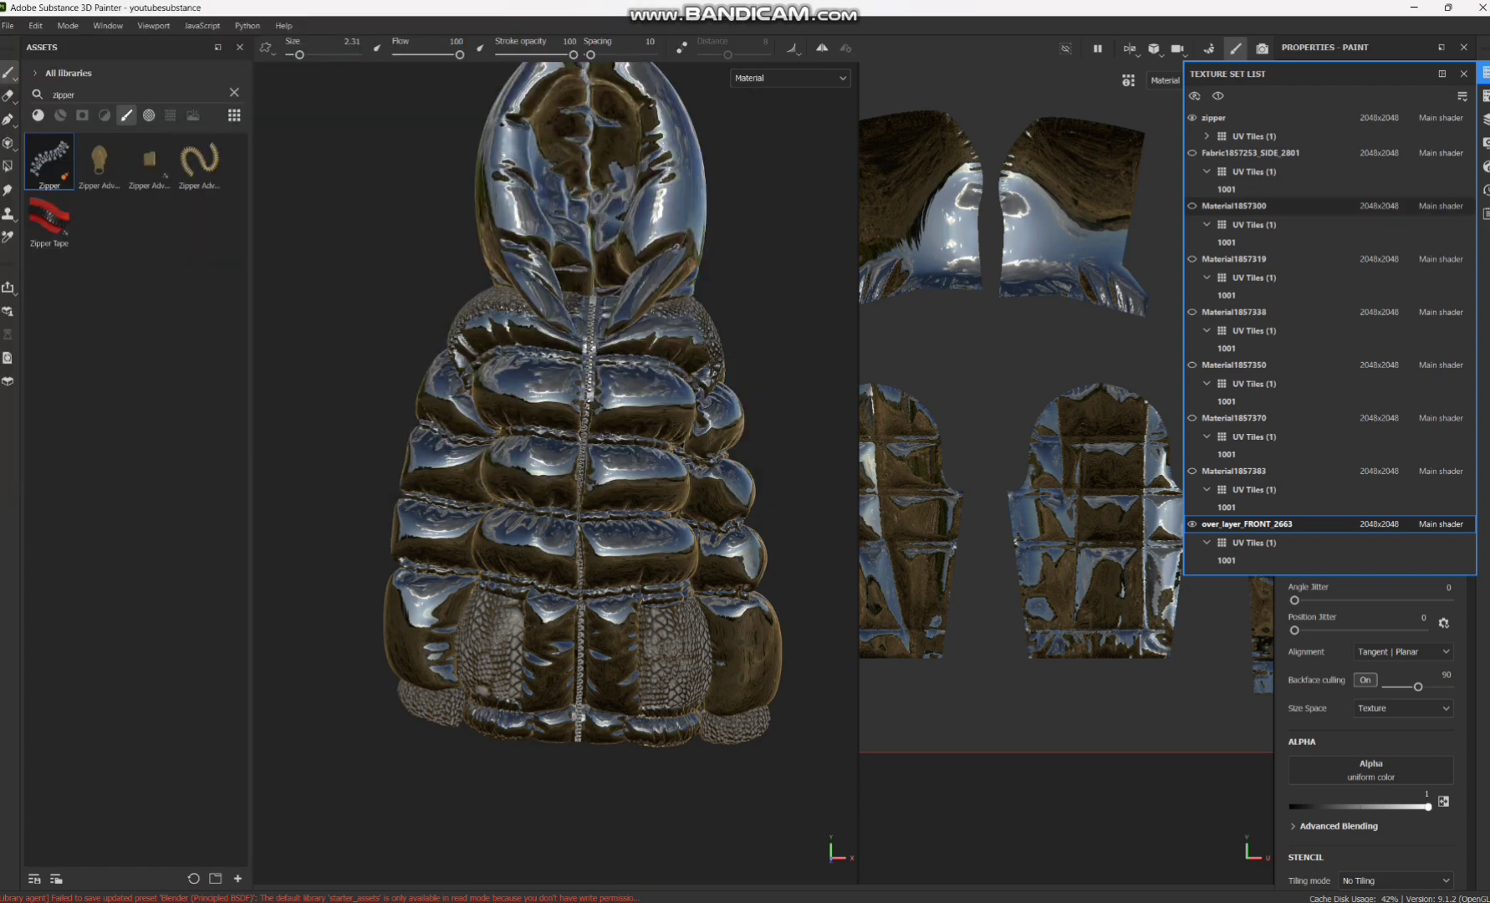